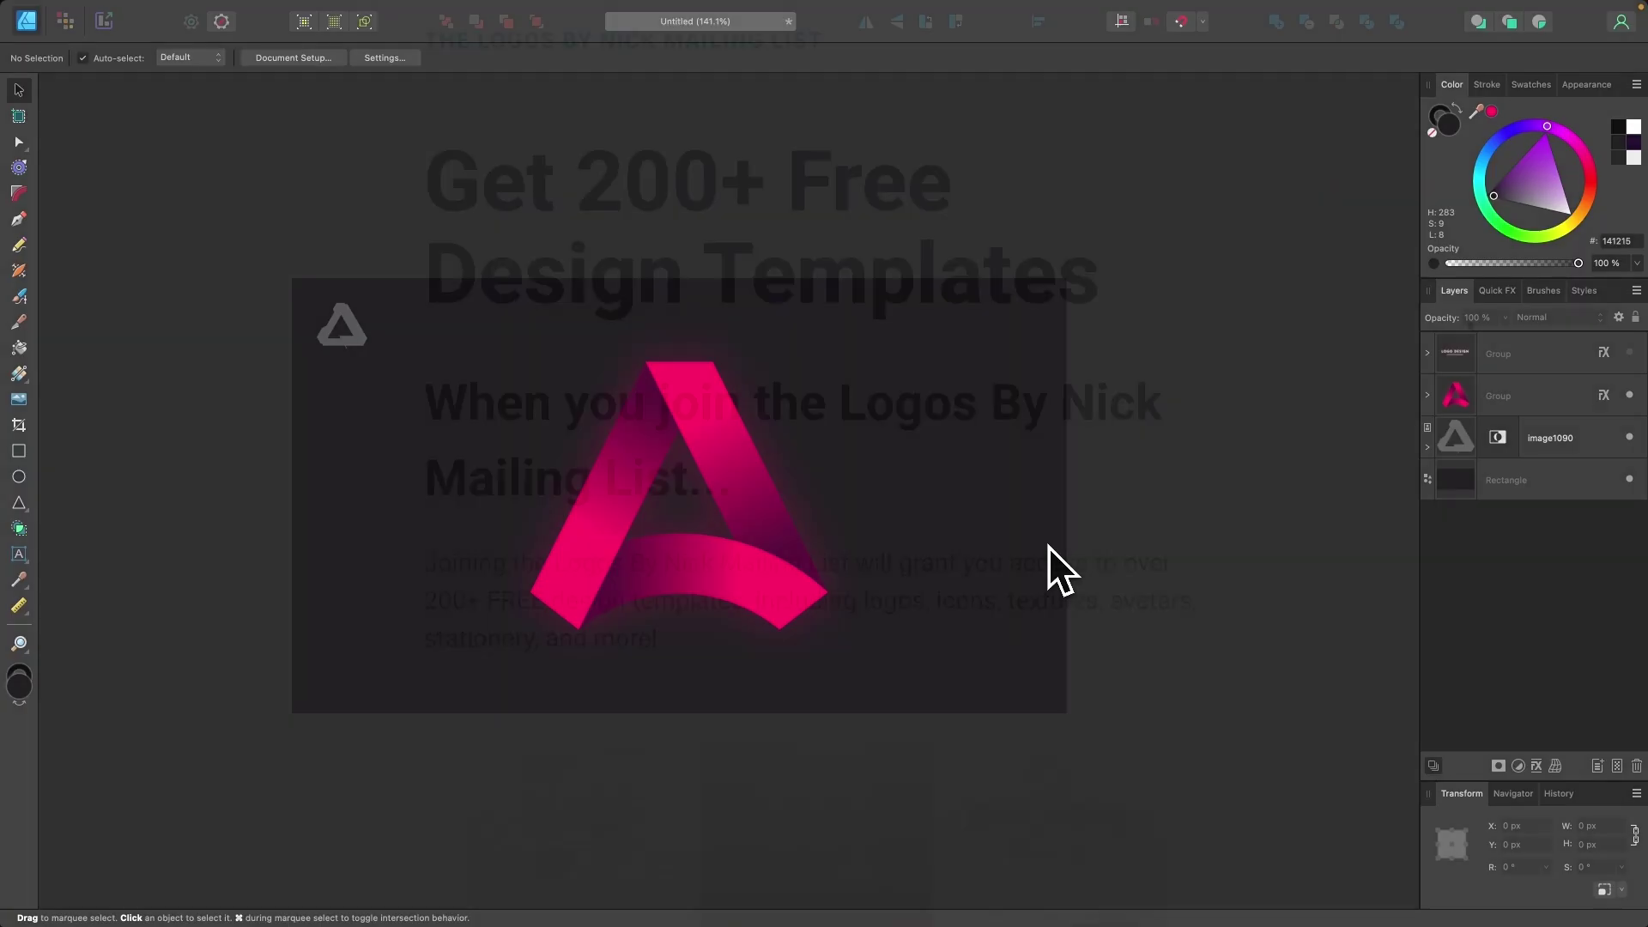
# Step: Replace the placeholder paragraph under the .06 heading of the infographic template with "Edit your text"
pyautogui.scroll(-10, 1468, 325)
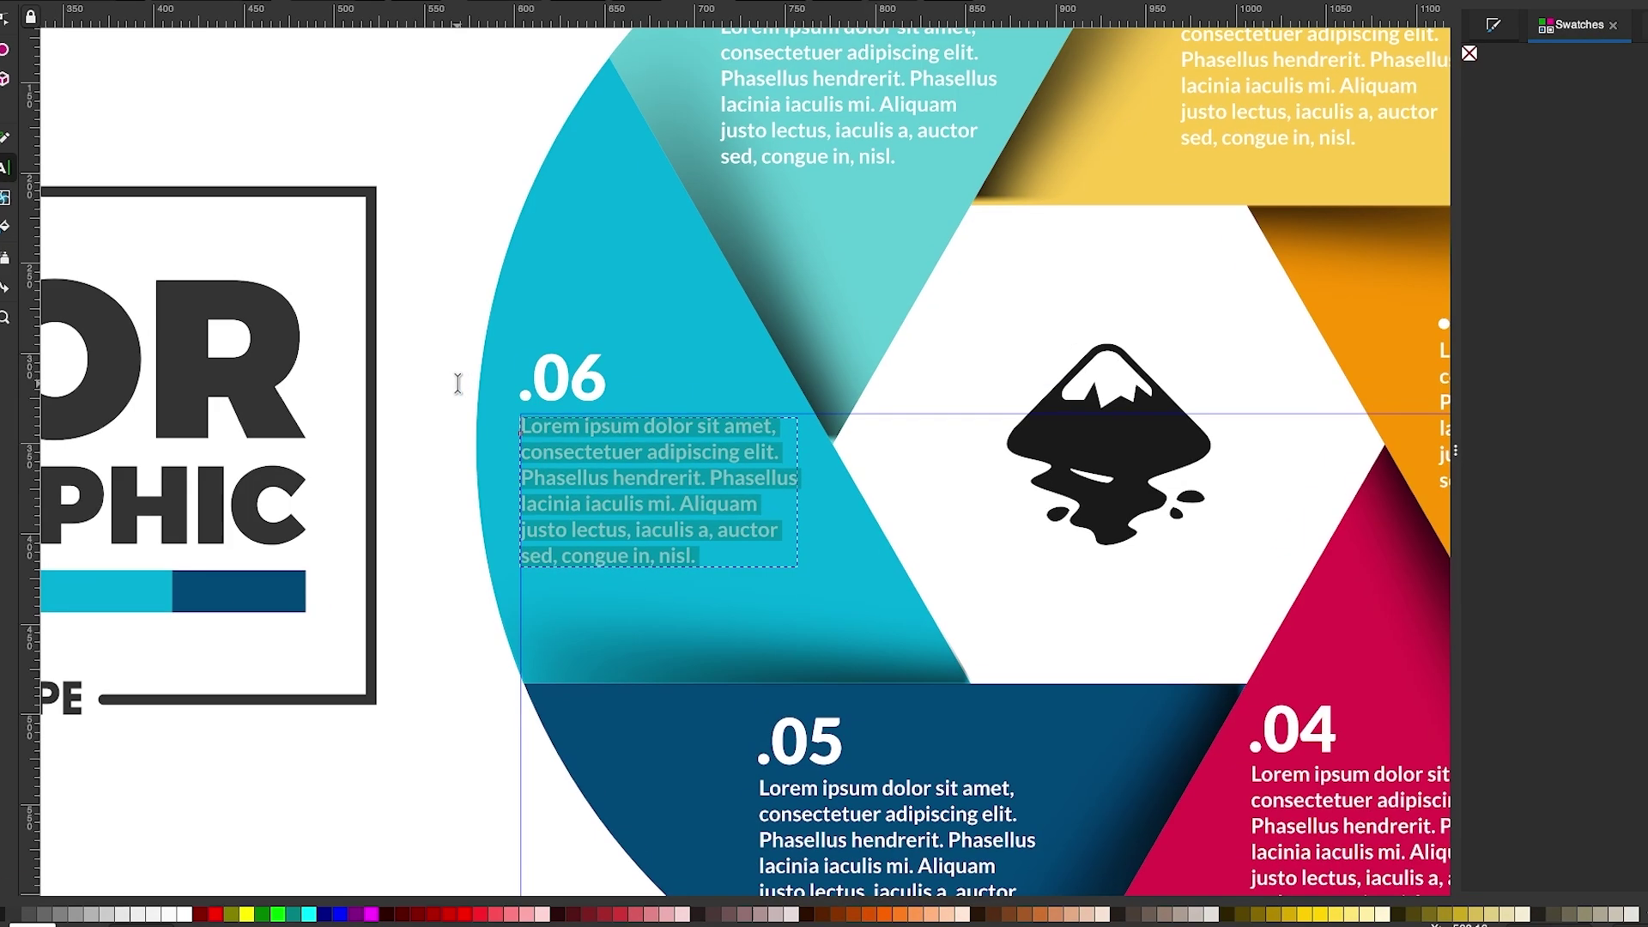
pyautogui.write('Edit your text')
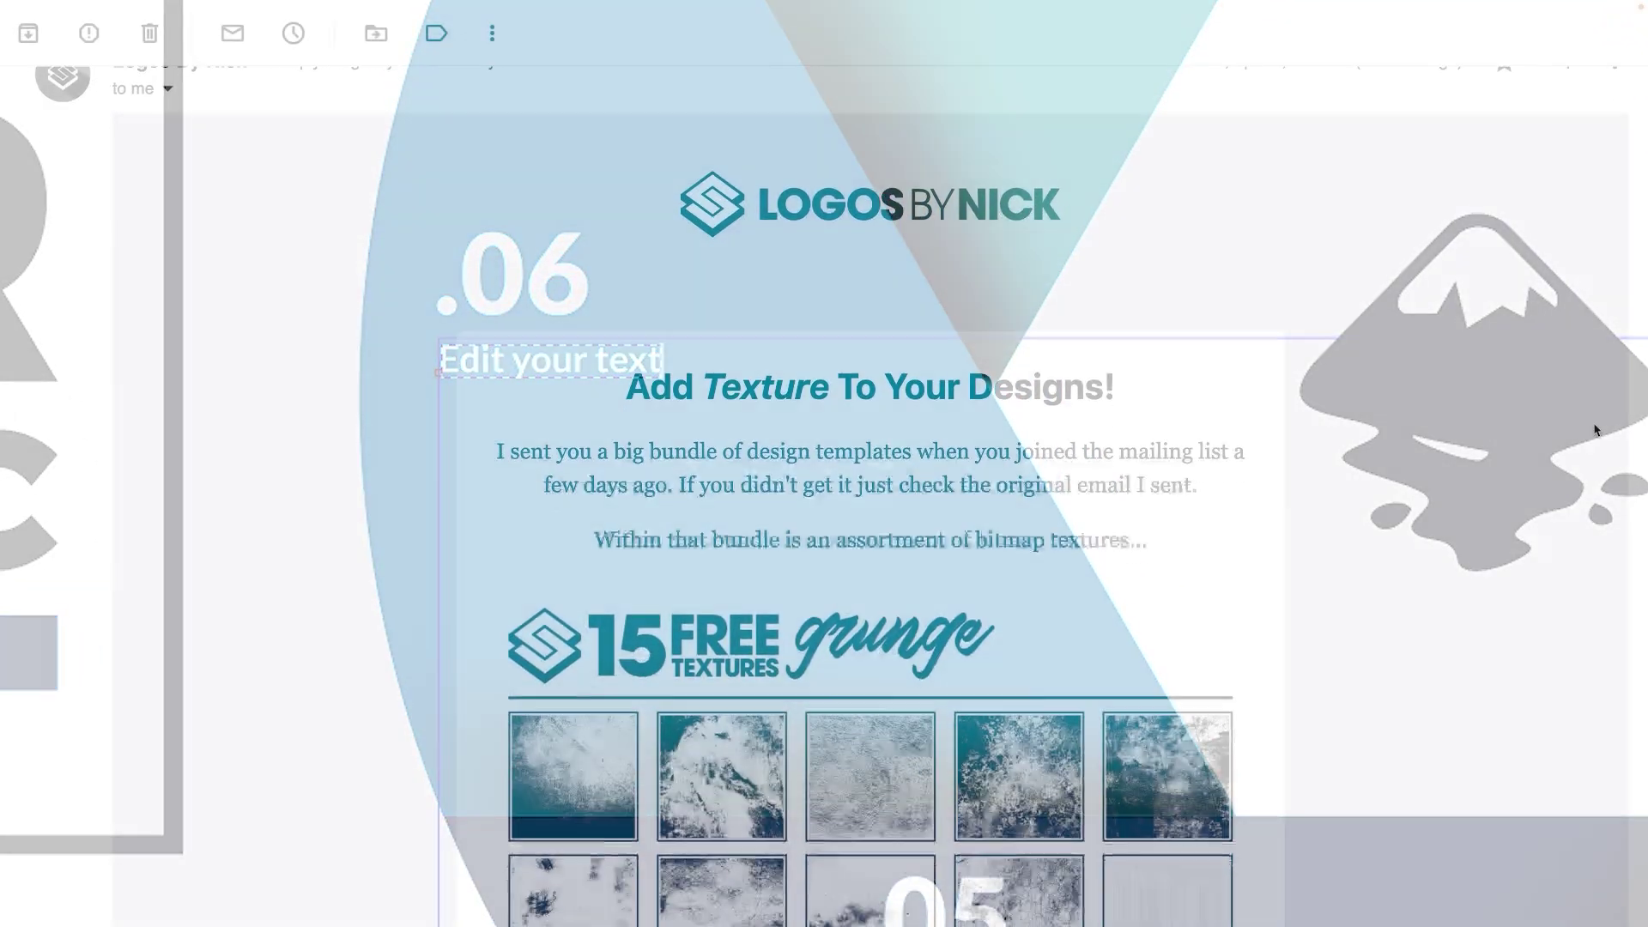
# Step: Choose Inkscape as the favorite app in the mailing list subscription form and start filling in the email address
pyautogui.scroll(-10, 1595, 430)
pyautogui.scroll(-2, 1593, 427)
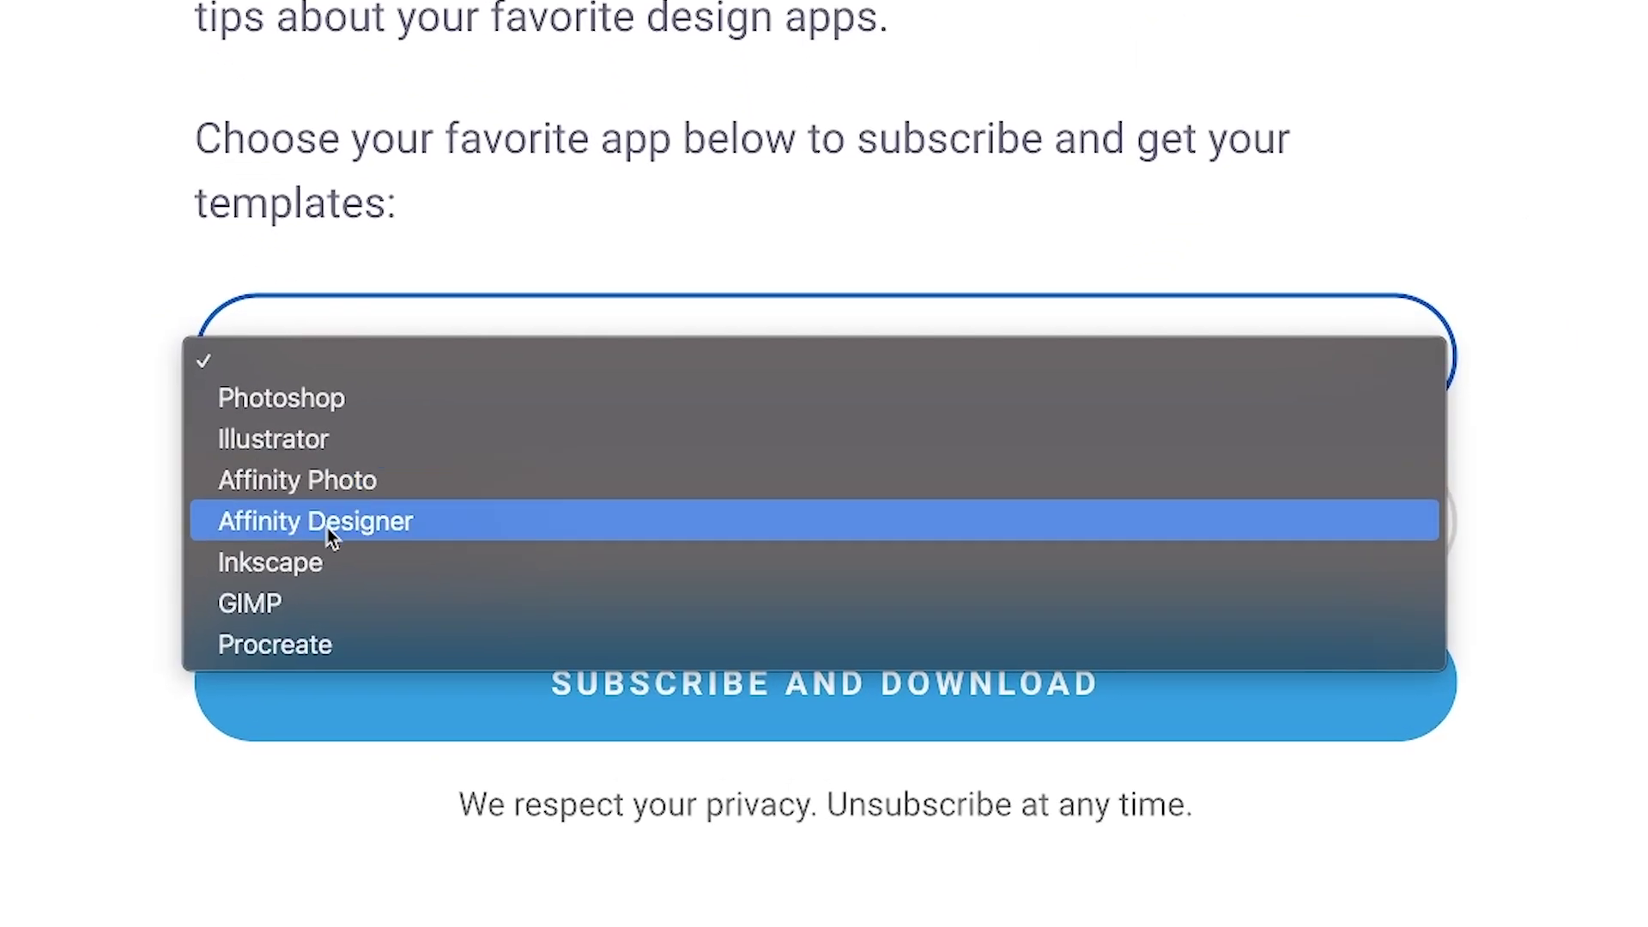
pyautogui.click(288, 565)
pyautogui.click(391, 521)
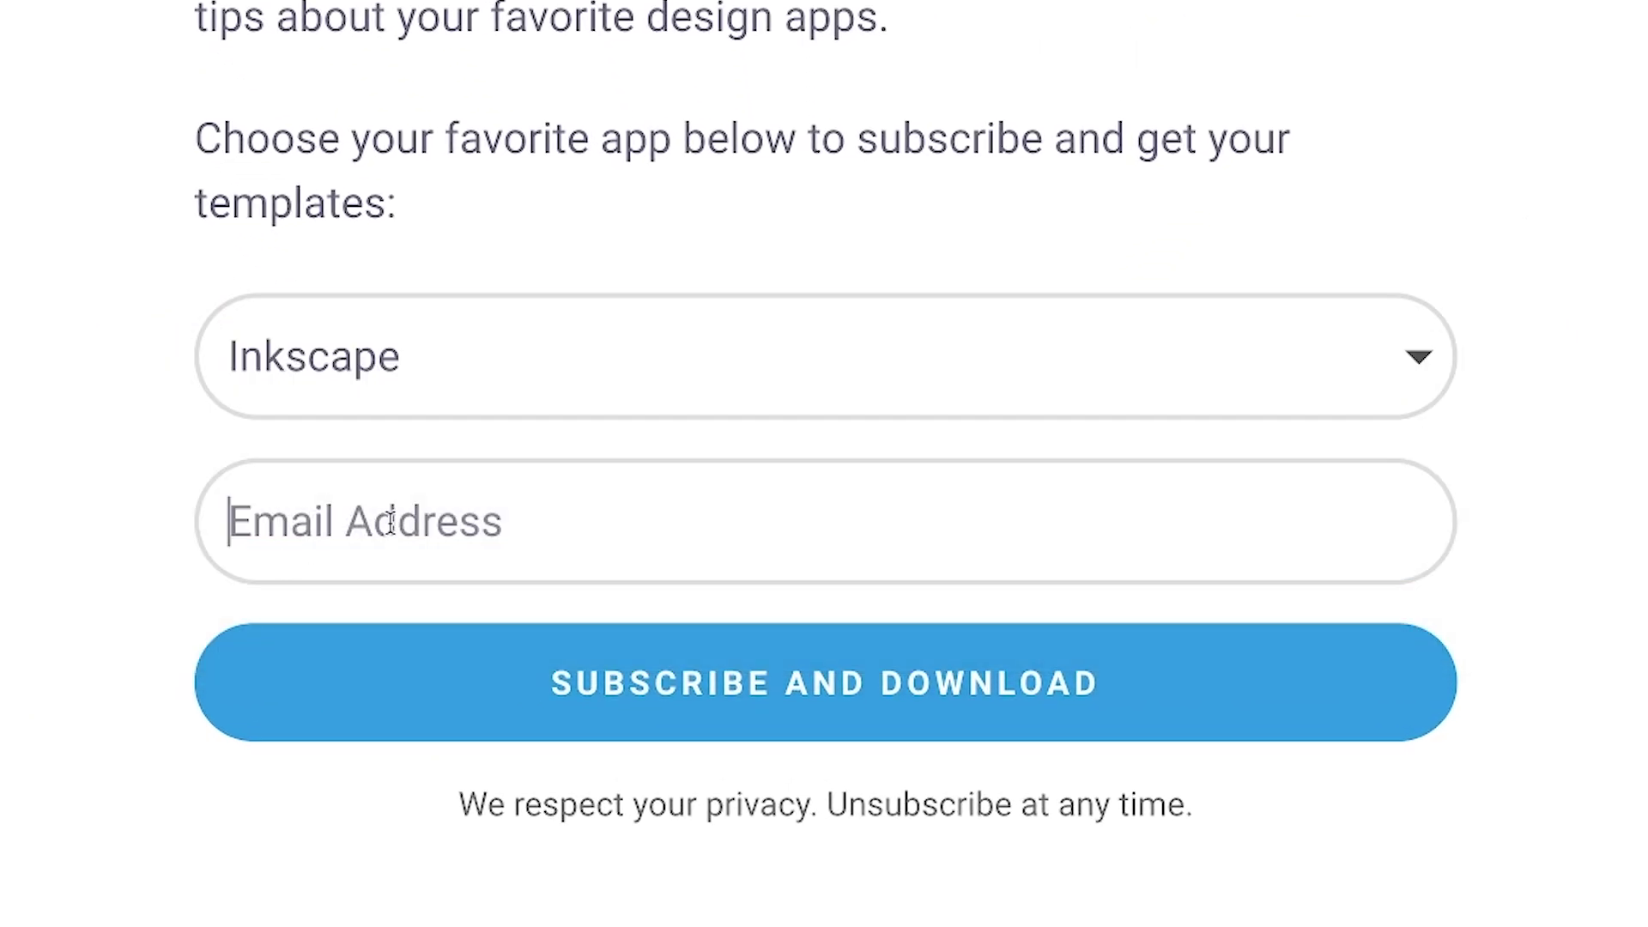
pyautogui.write('you@')
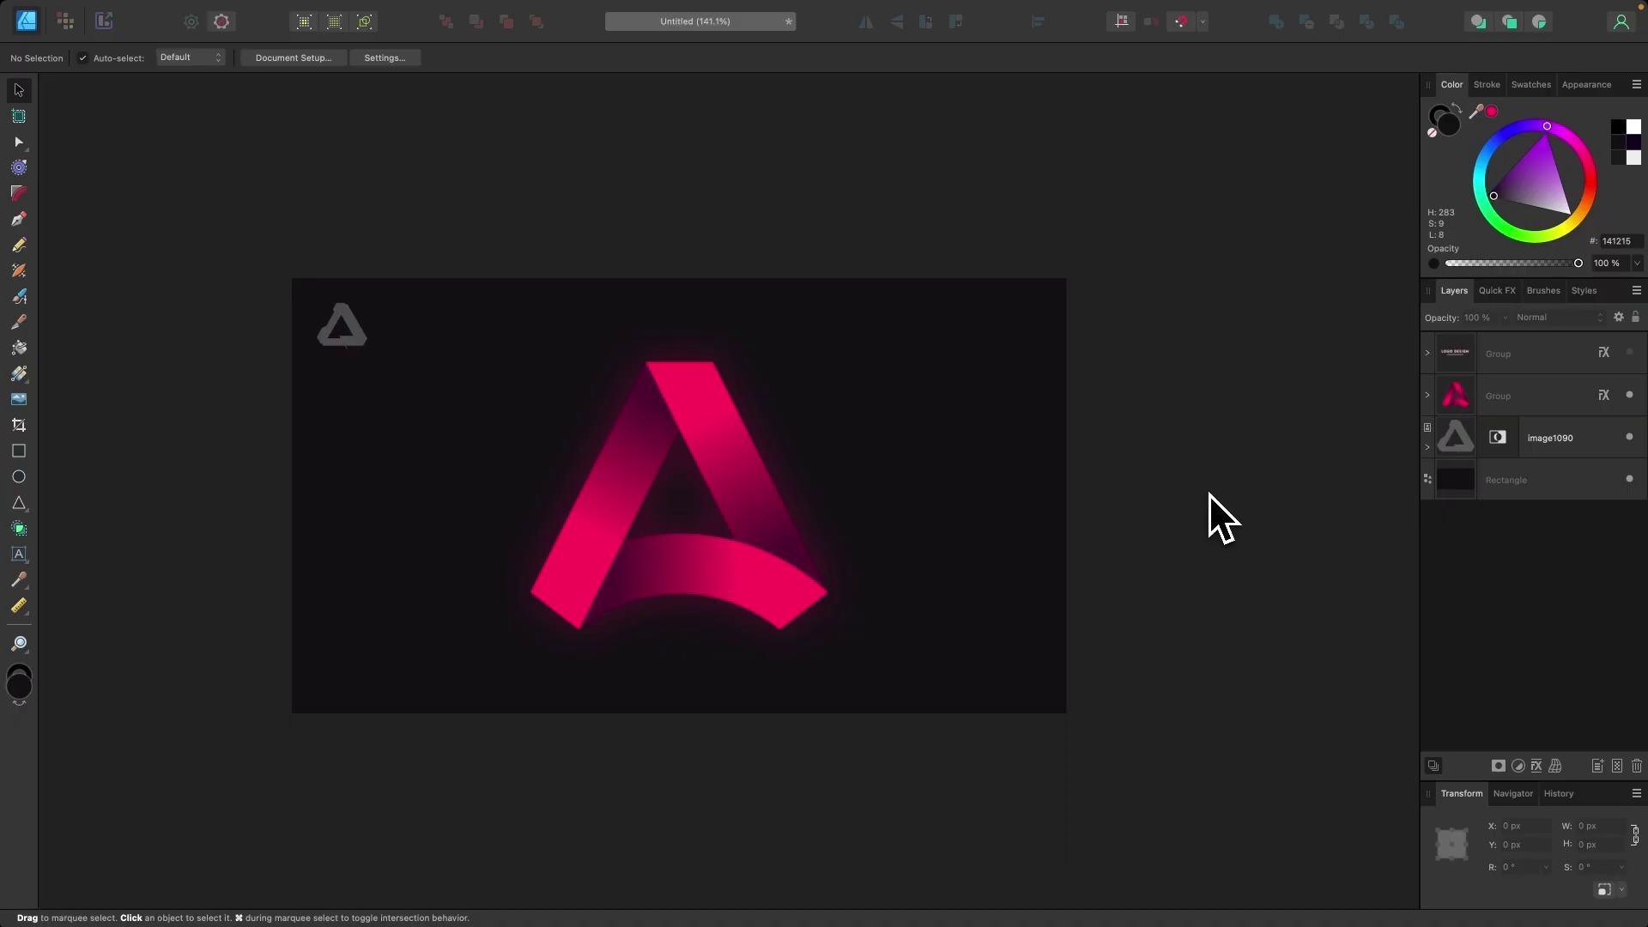
# Step: Switch to Affinity Designer and create a new document 800 px wide and 800 px high at 72 DPI
pyautogui.press('super+n')
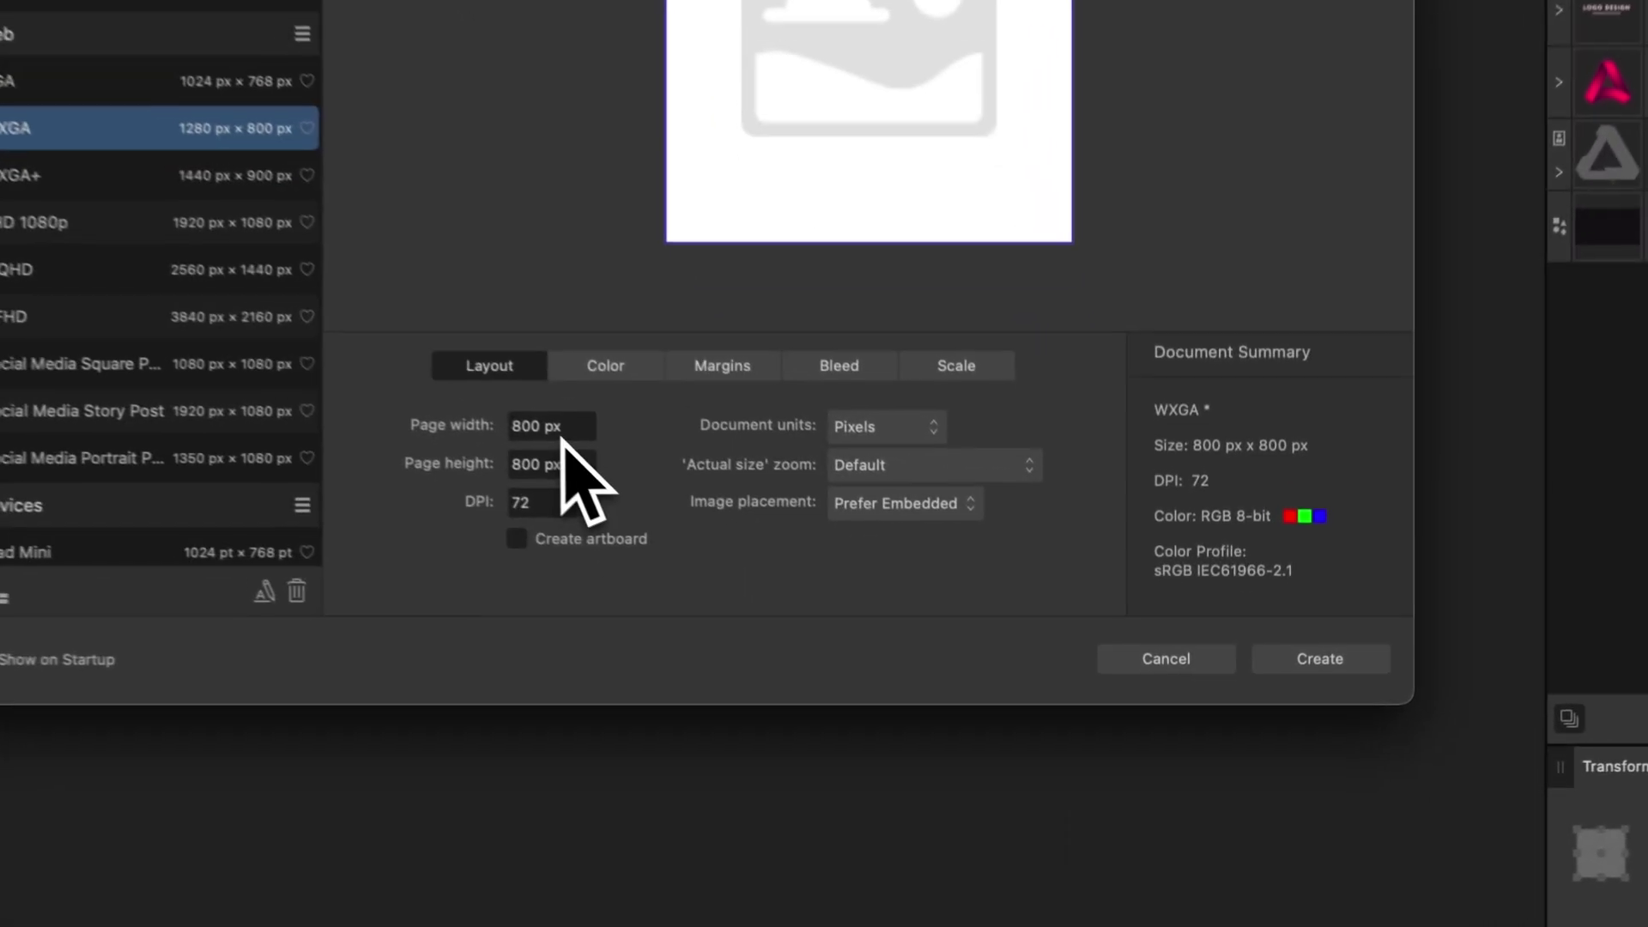
pyautogui.click(853, 597)
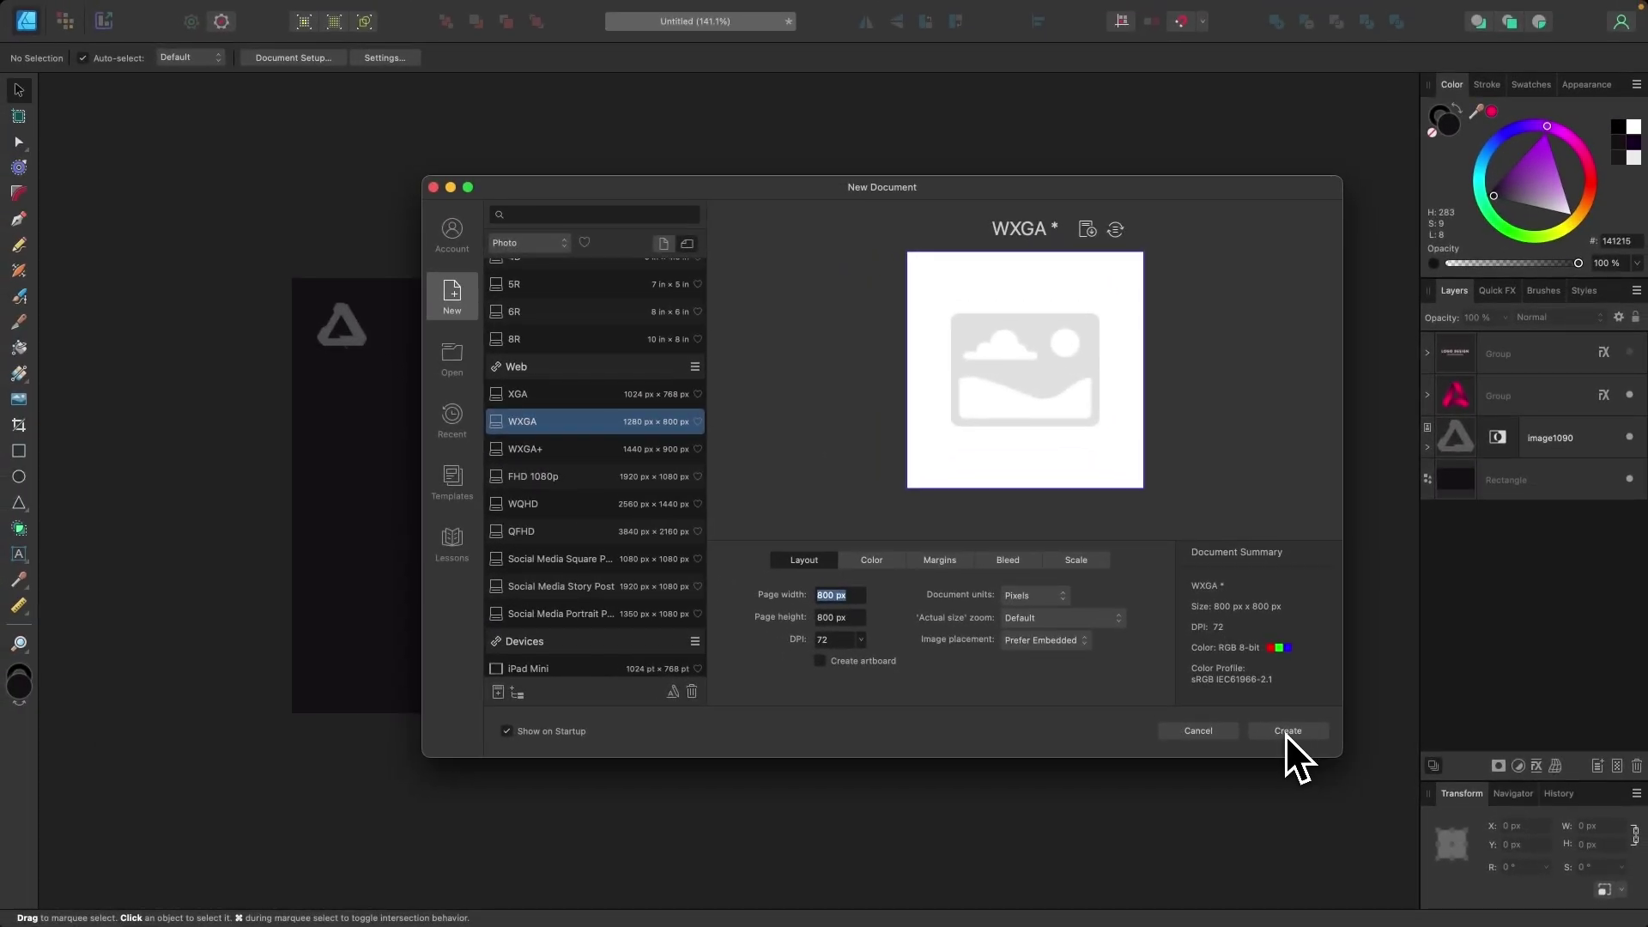
pyautogui.click(1286, 734)
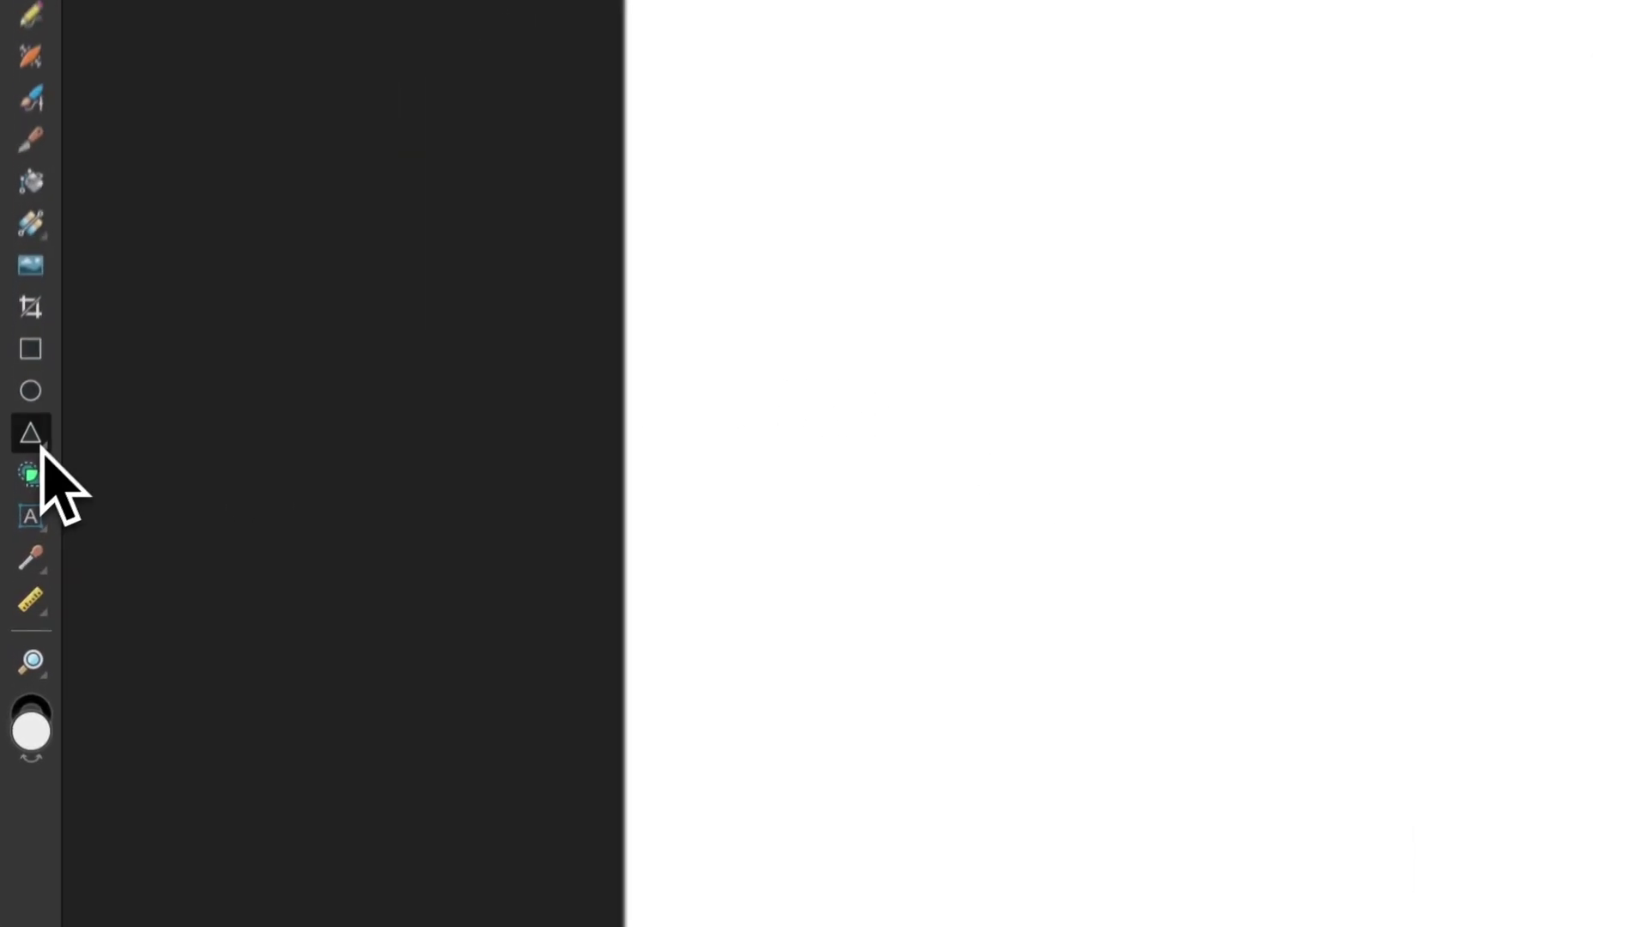
# Step: Draw a triangle about 302 px wide and high, and center it horizontally and vertically on the page
pyautogui.click(41, 445)
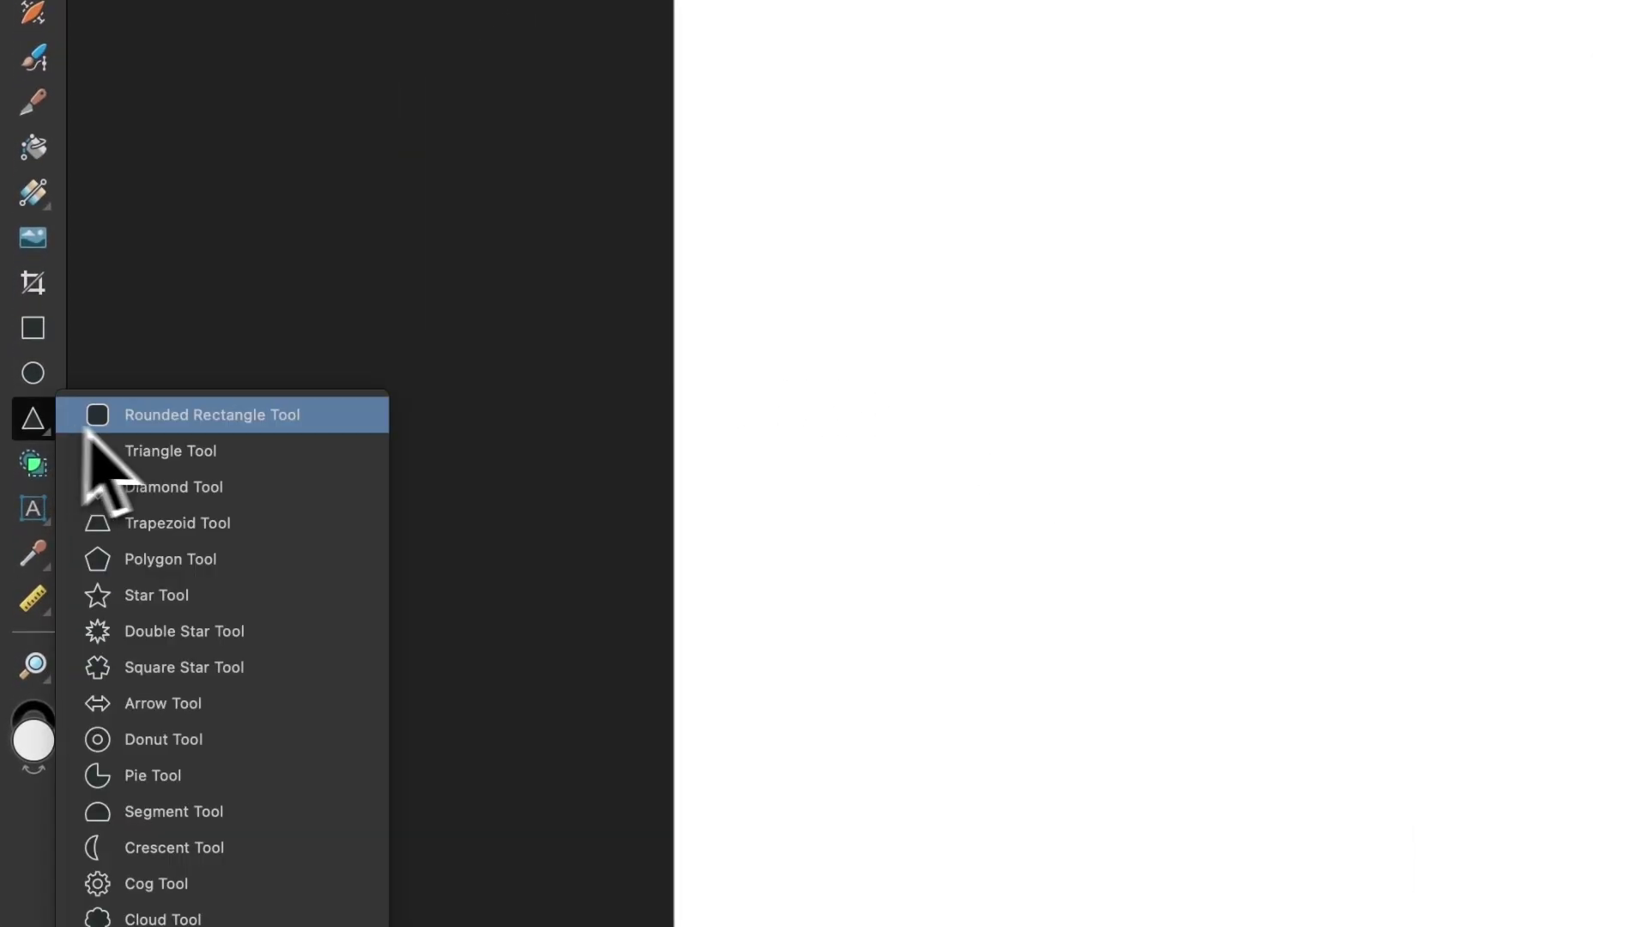
pyautogui.click(176, 465)
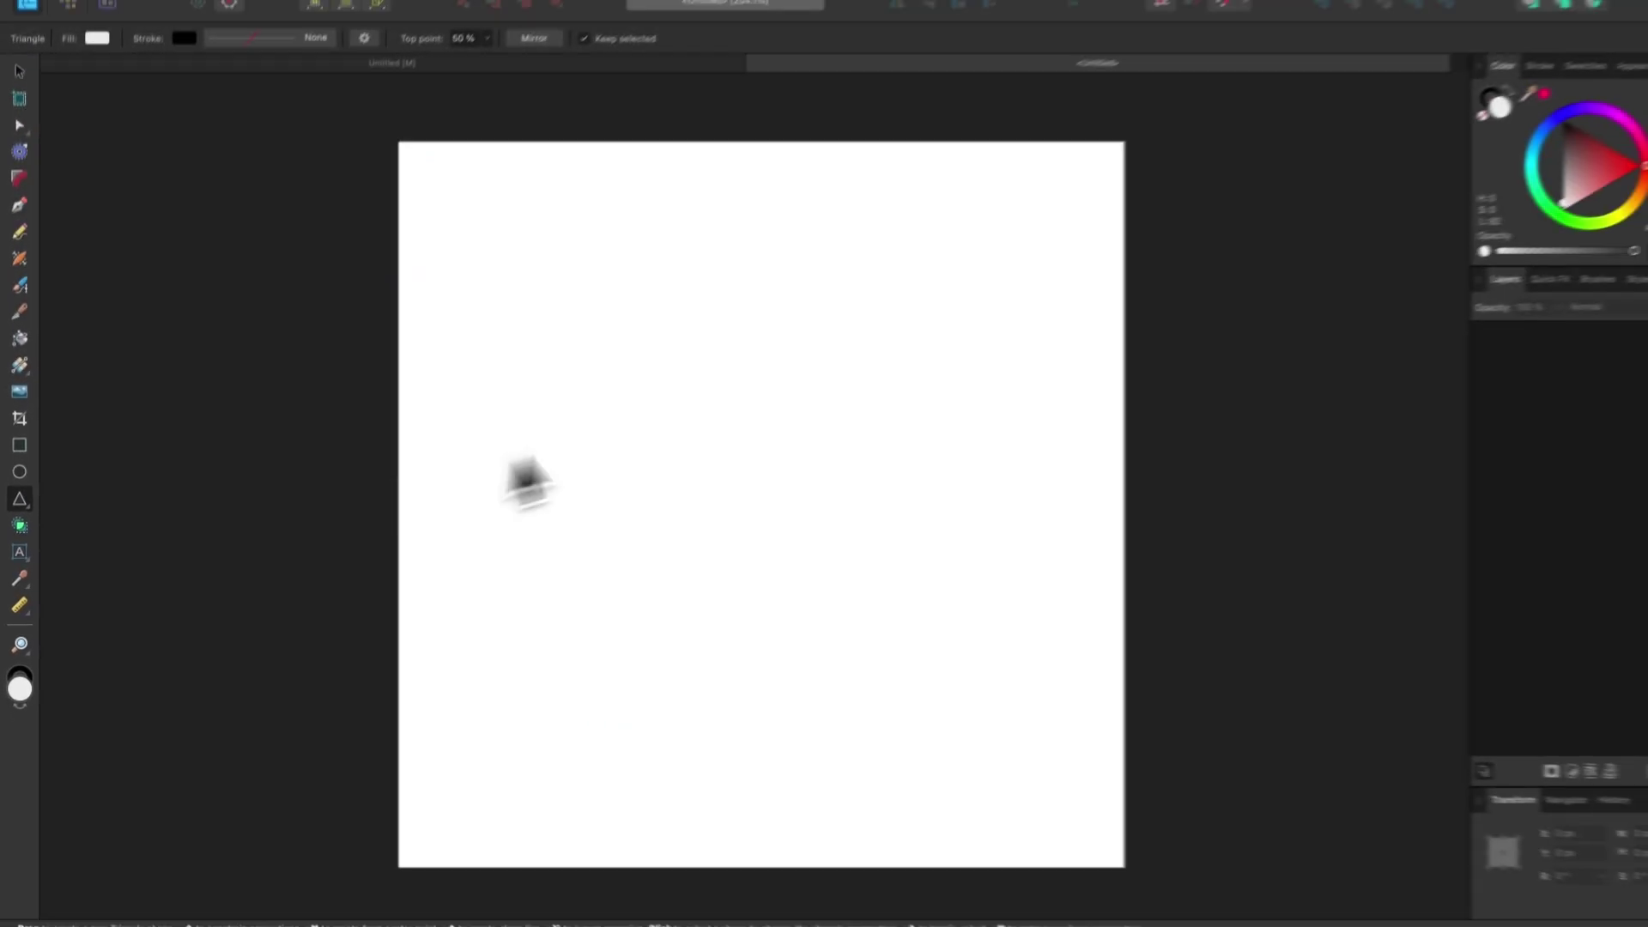
pyautogui.moveTo(609, 335); pyautogui.dragTo(974, 496)
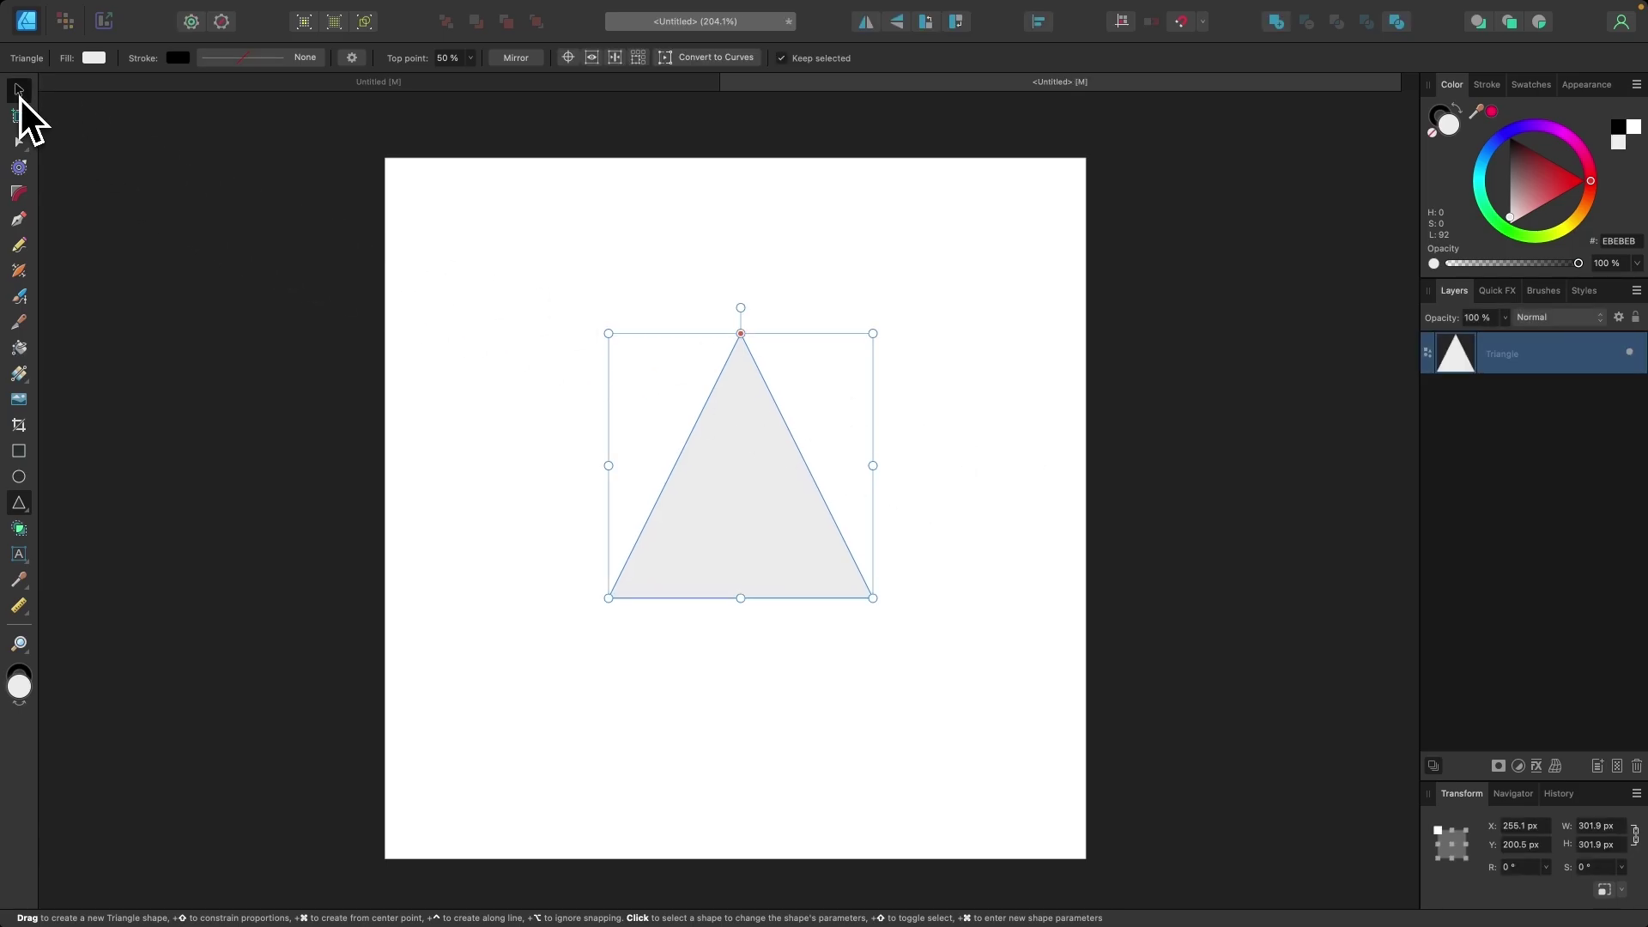
pyautogui.click(19, 91)
pyautogui.click(973, 57)
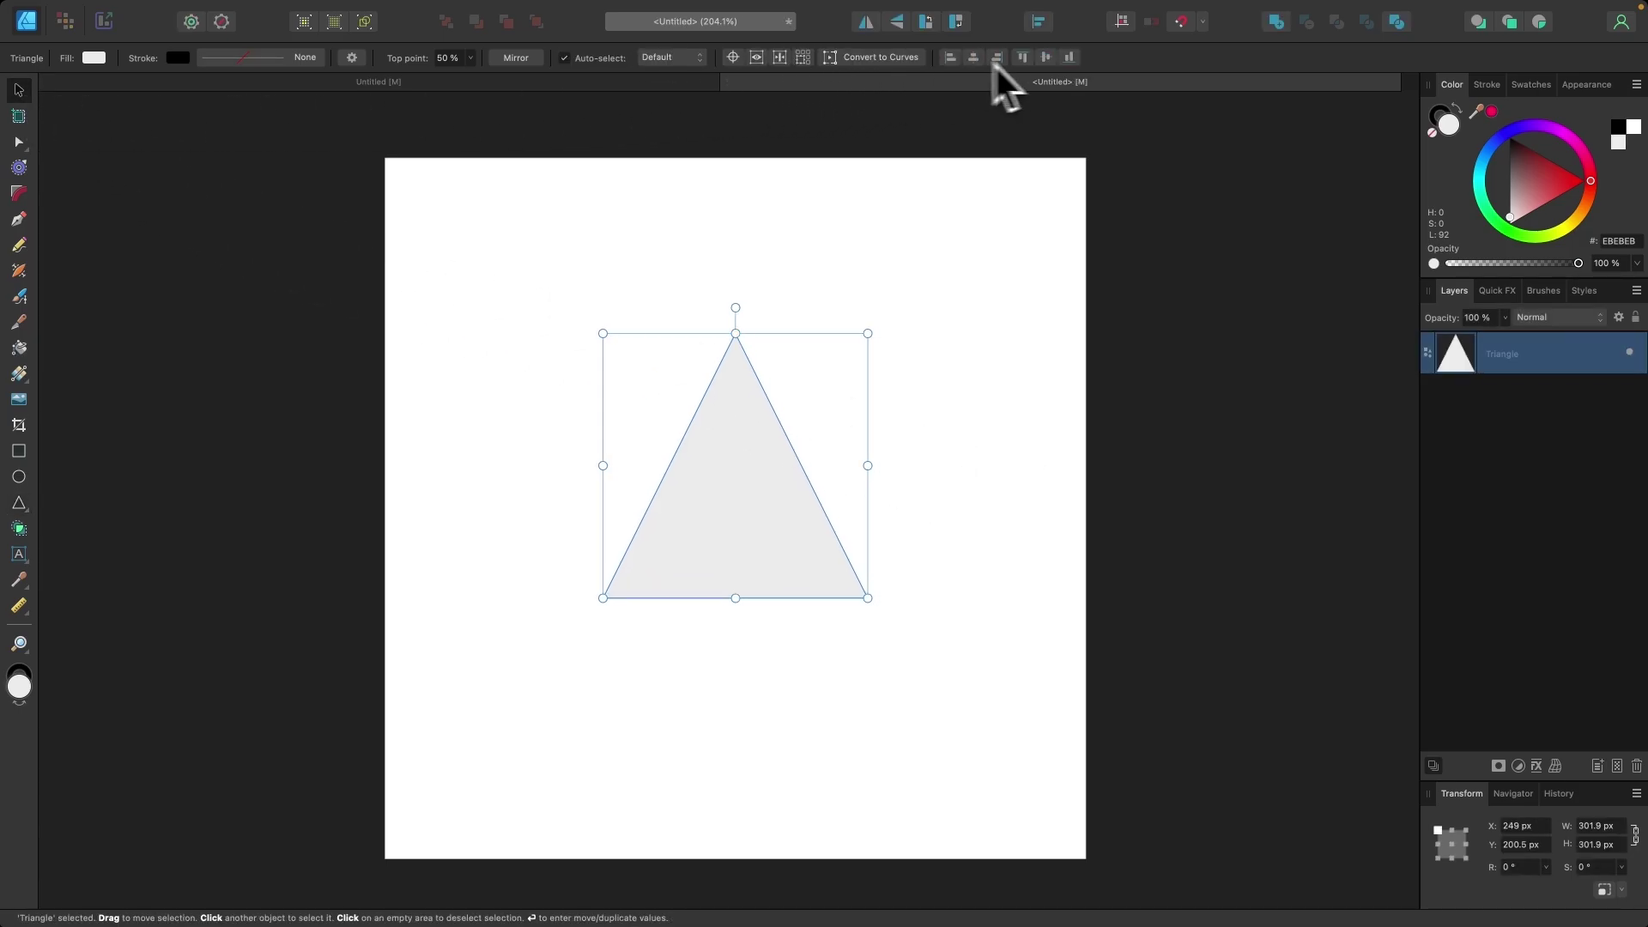
pyautogui.click(1045, 57)
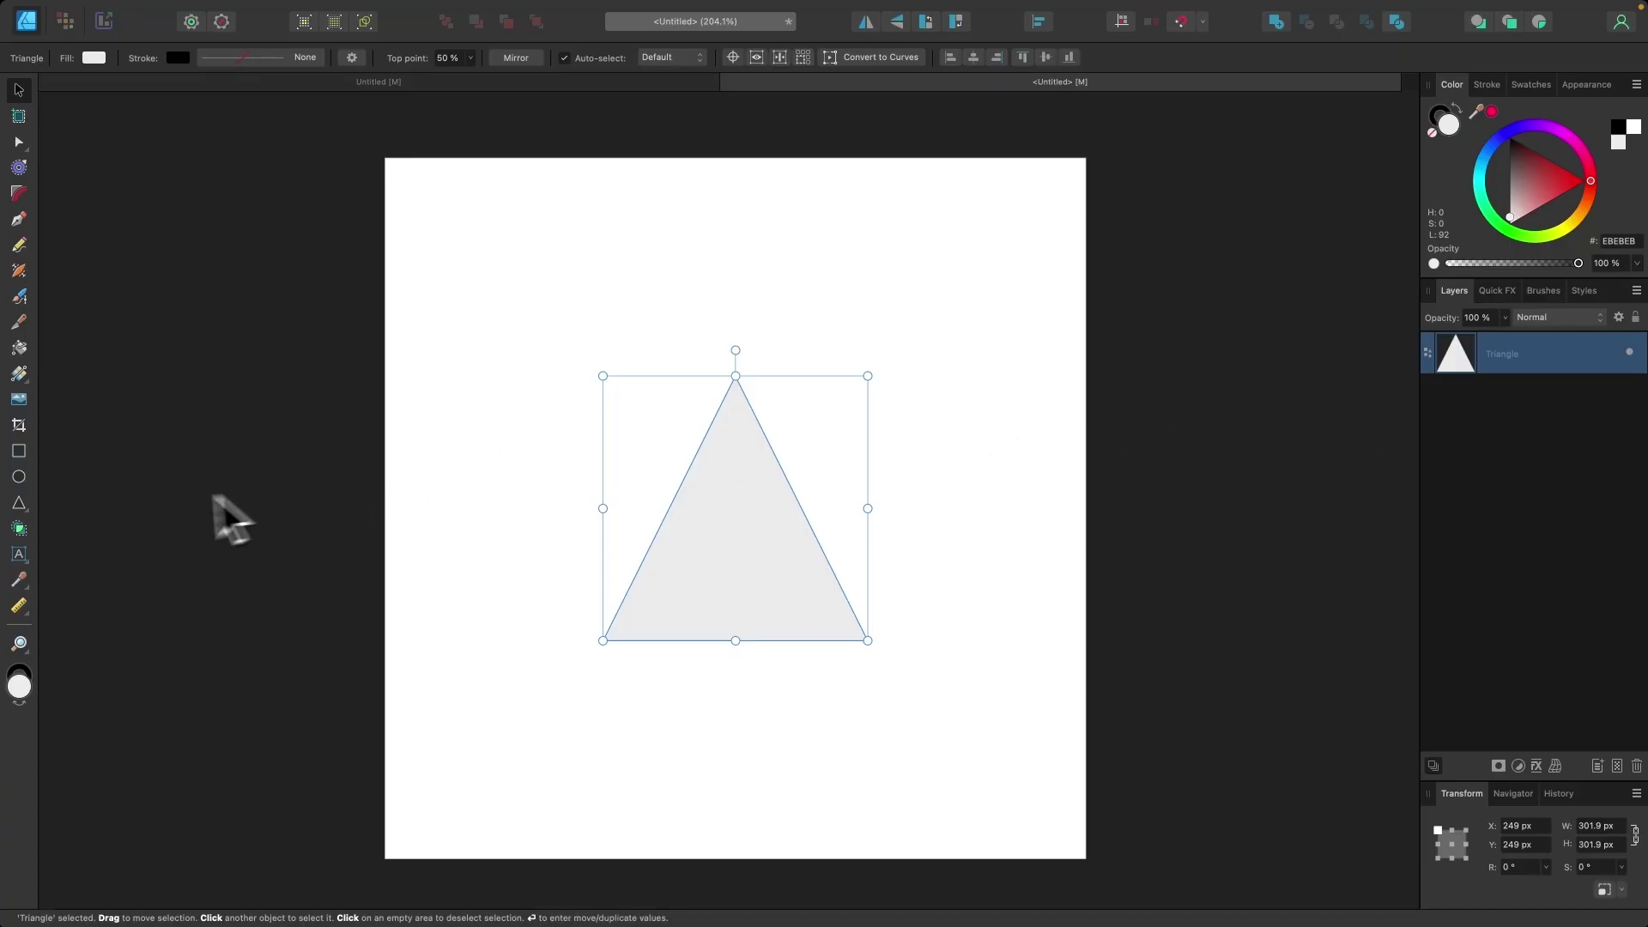
# Step: Draw a circle about 322 px in diameter and place it horizontally centered over the lower part of the triangle
pyautogui.click(19, 477)
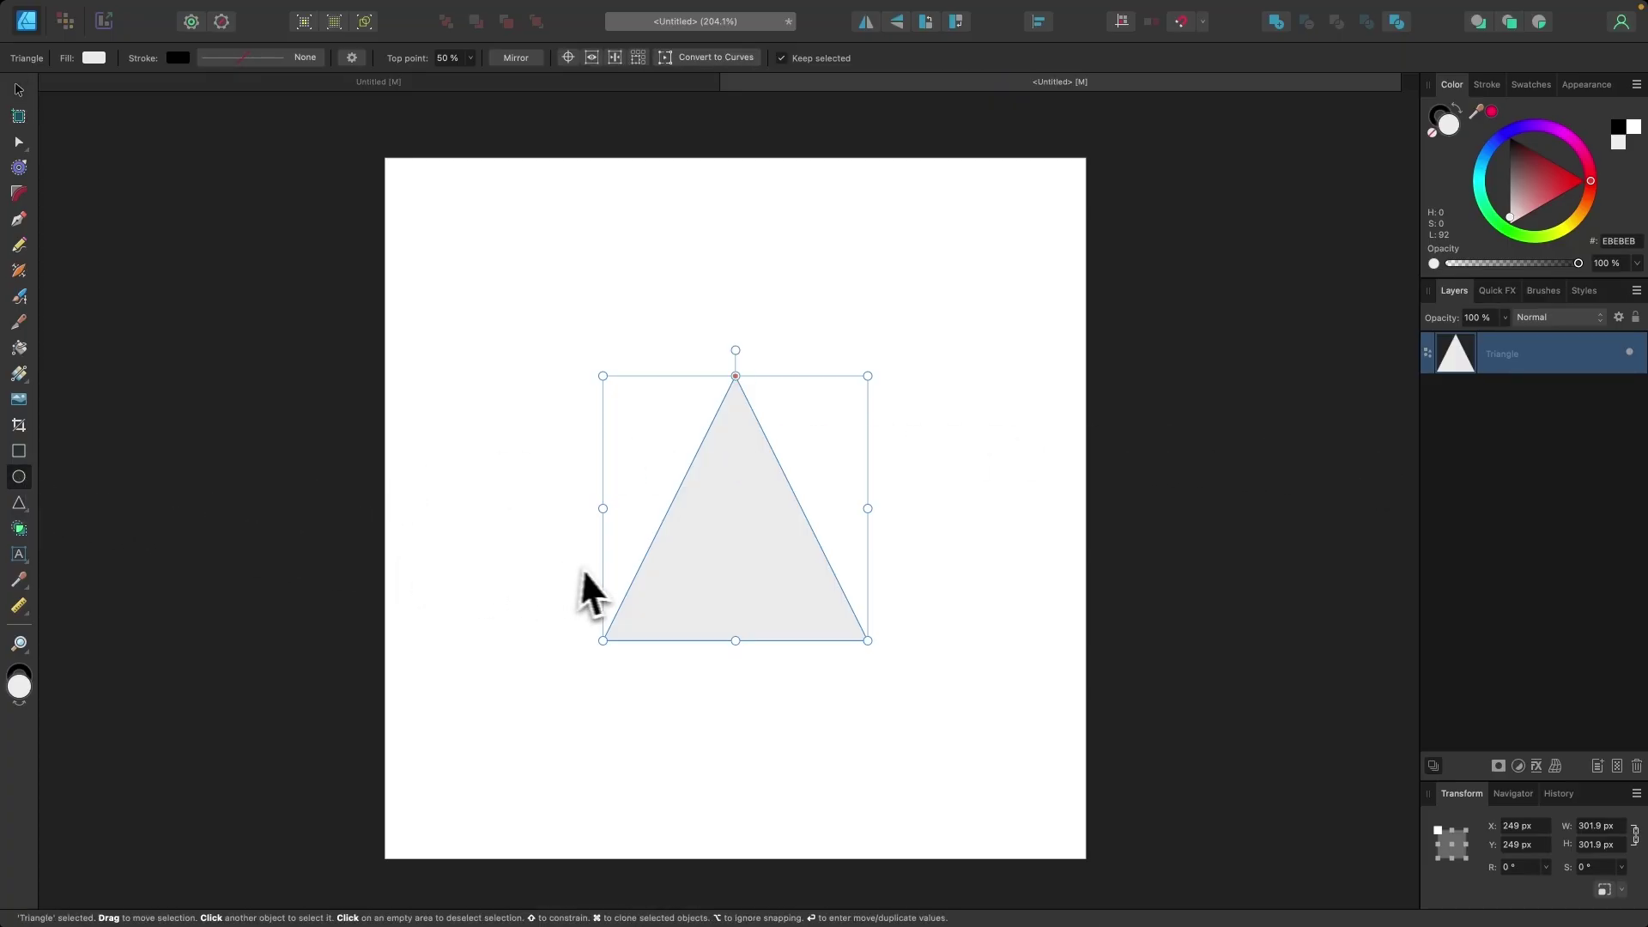
pyautogui.moveTo(515, 508); pyautogui.dragTo(824, 762)
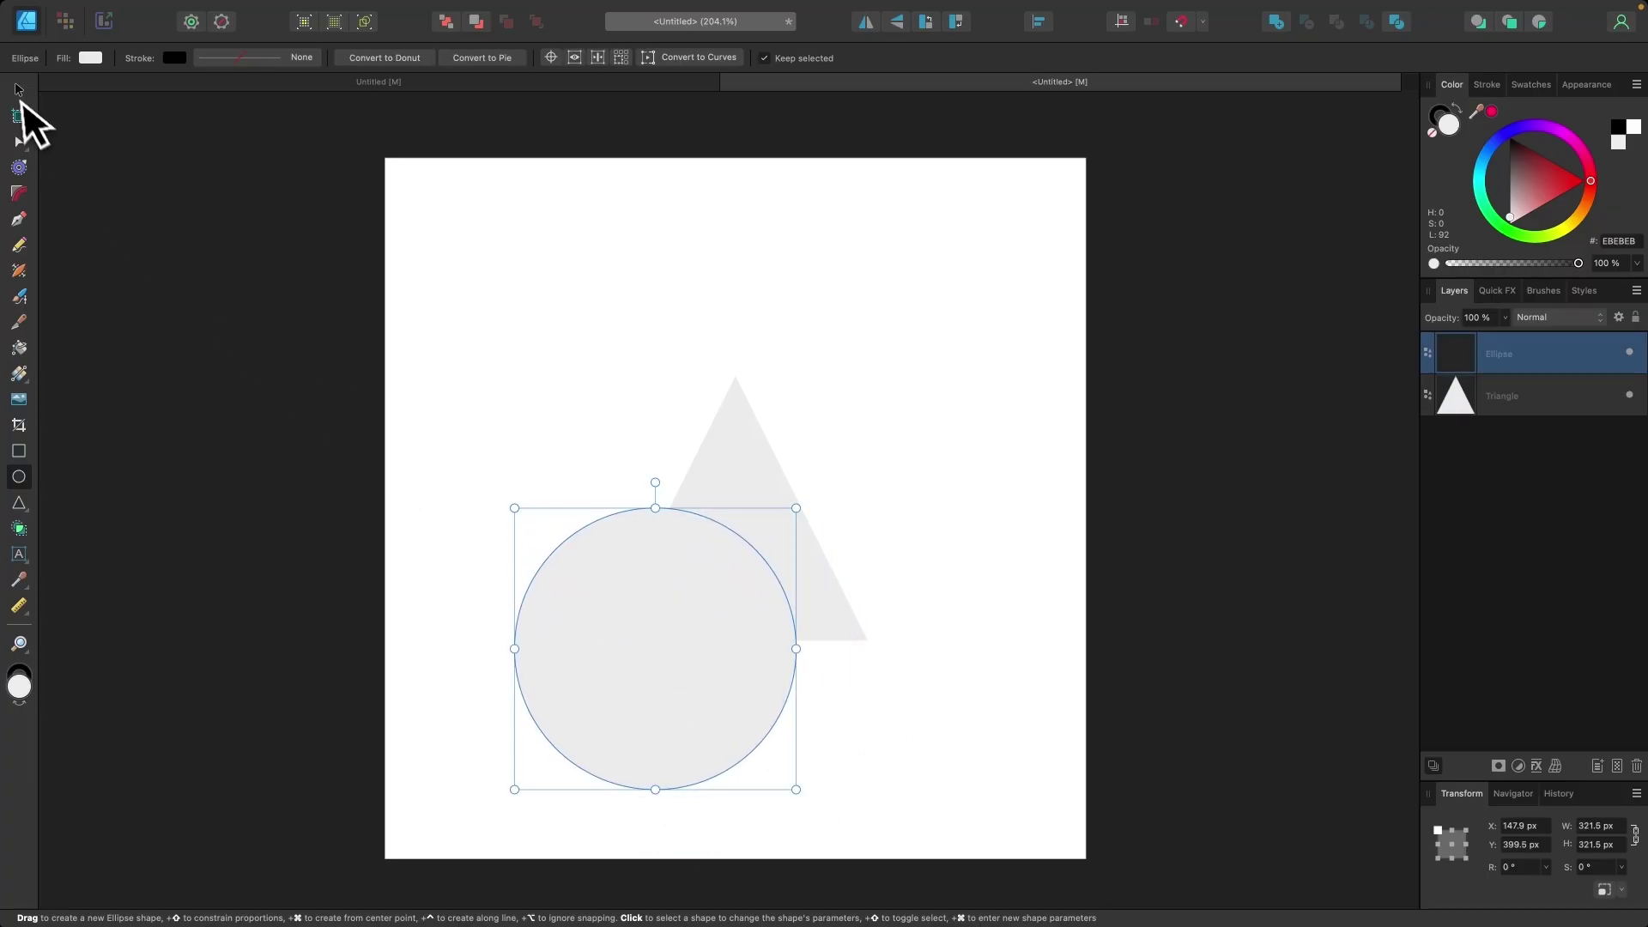
pyautogui.click(19, 89)
pyautogui.moveTo(652, 570); pyautogui.dragTo(739, 597)
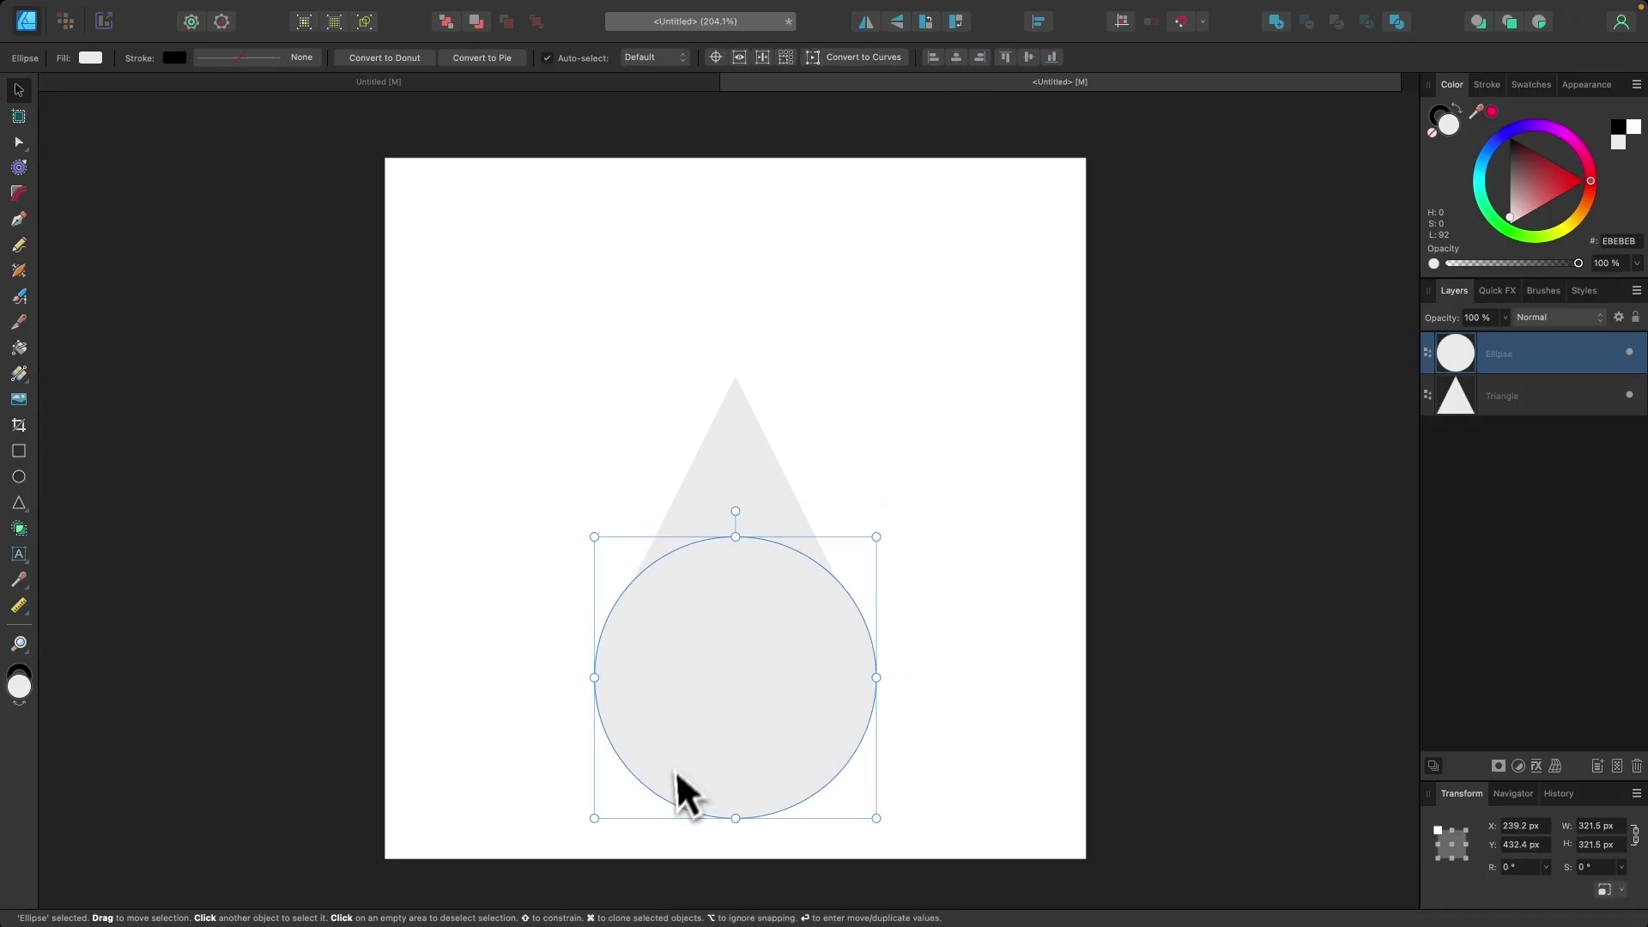
pyautogui.scroll(3, 670, 786)
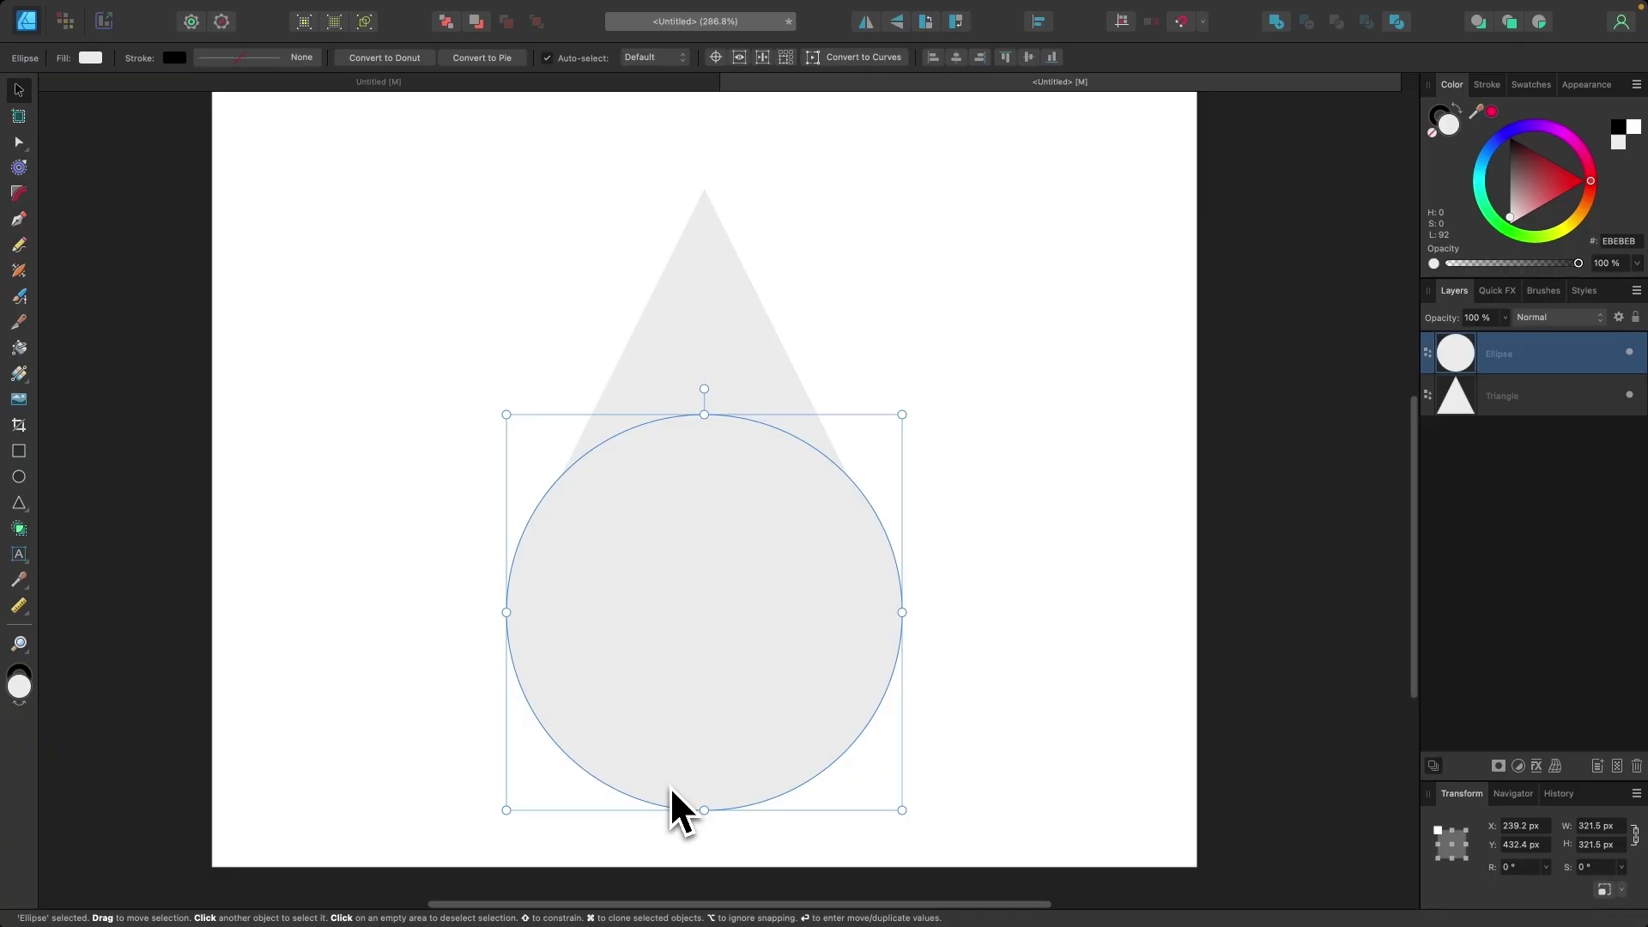
pyautogui.scroll(1, 721, 618)
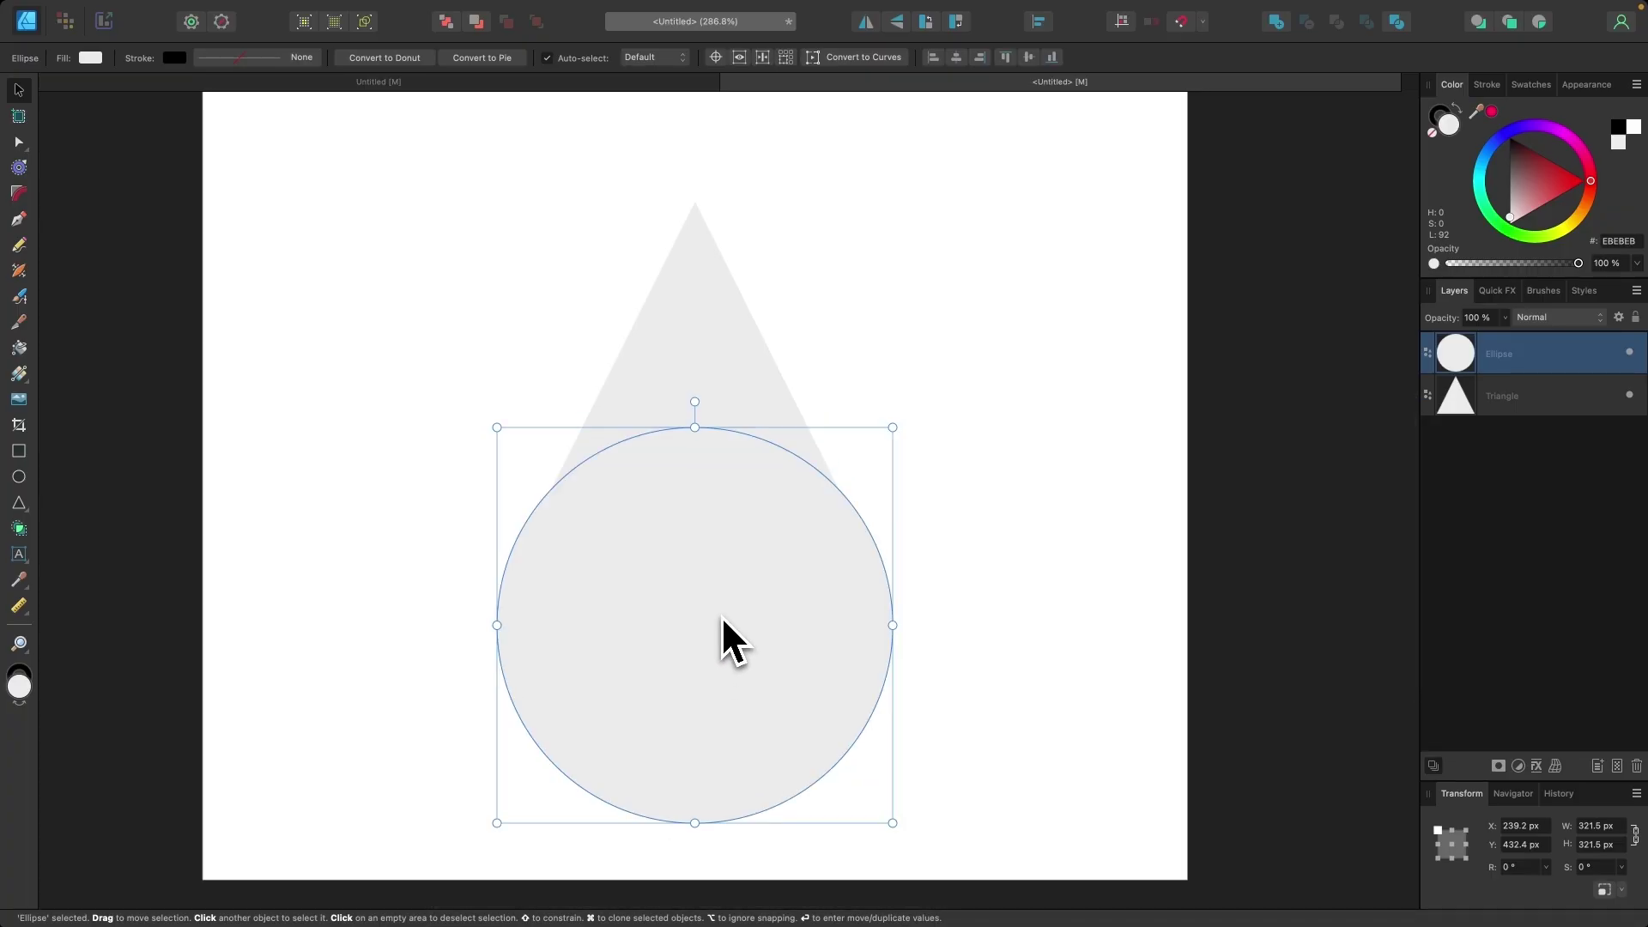
pyautogui.moveTo(224, 5)
pyautogui.hscroll(-1, 560, 497)
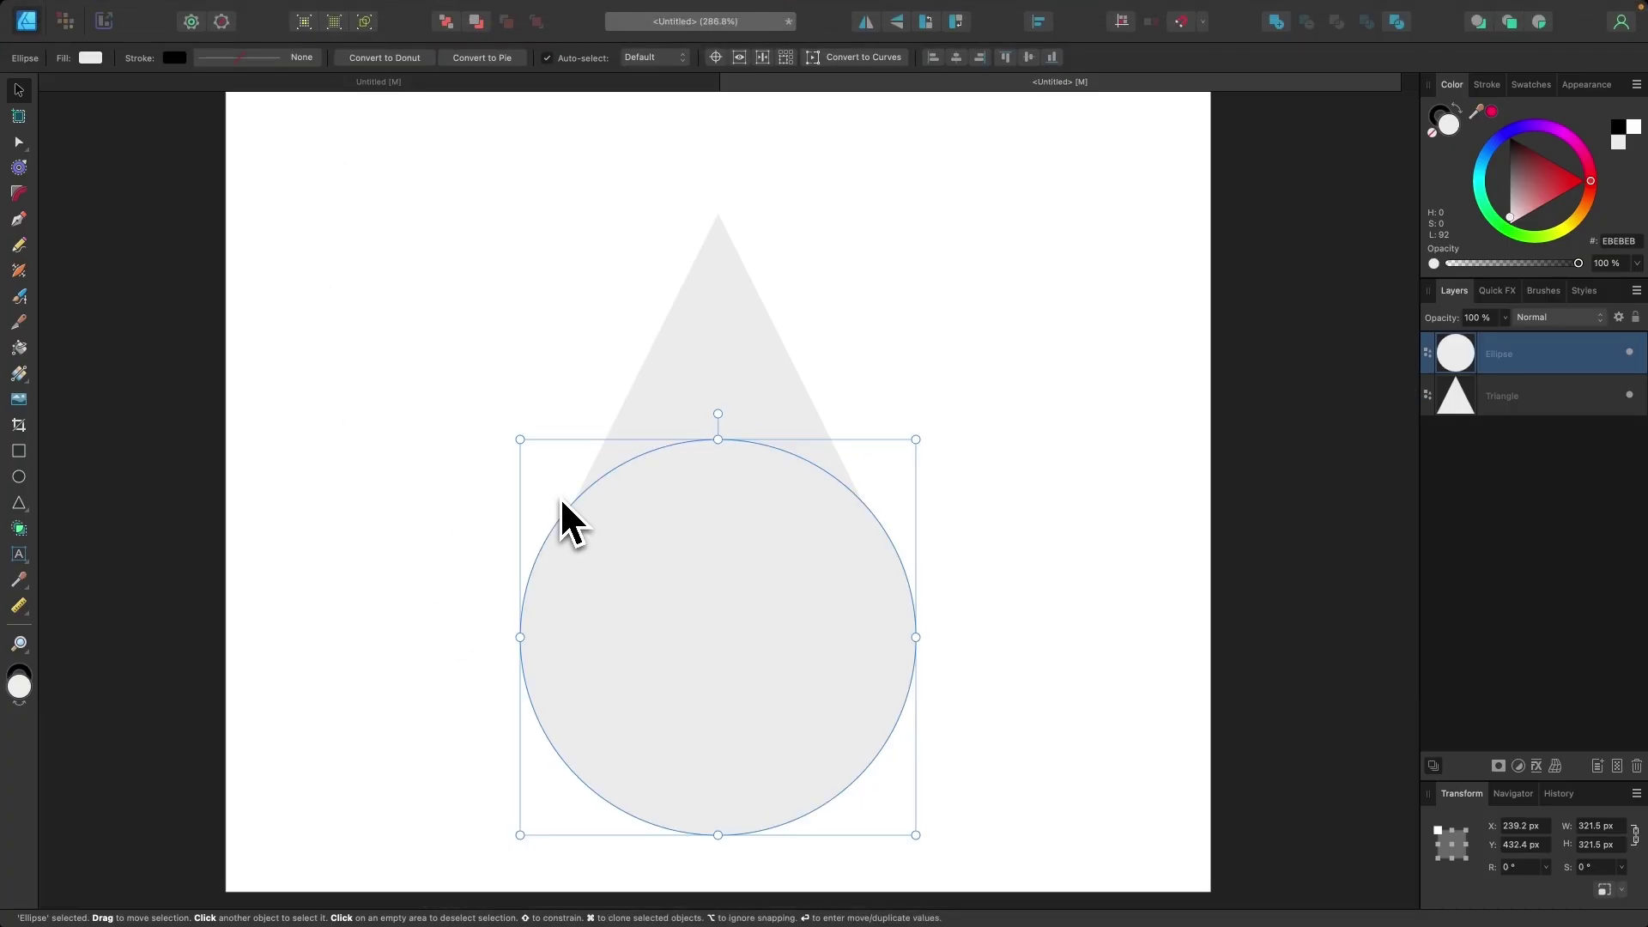
# Step: Switch to the outline view and examine where the circle crosses both sides of the triangle
pyautogui.press('super+y')
pyautogui.scroll(5, 692, 605)
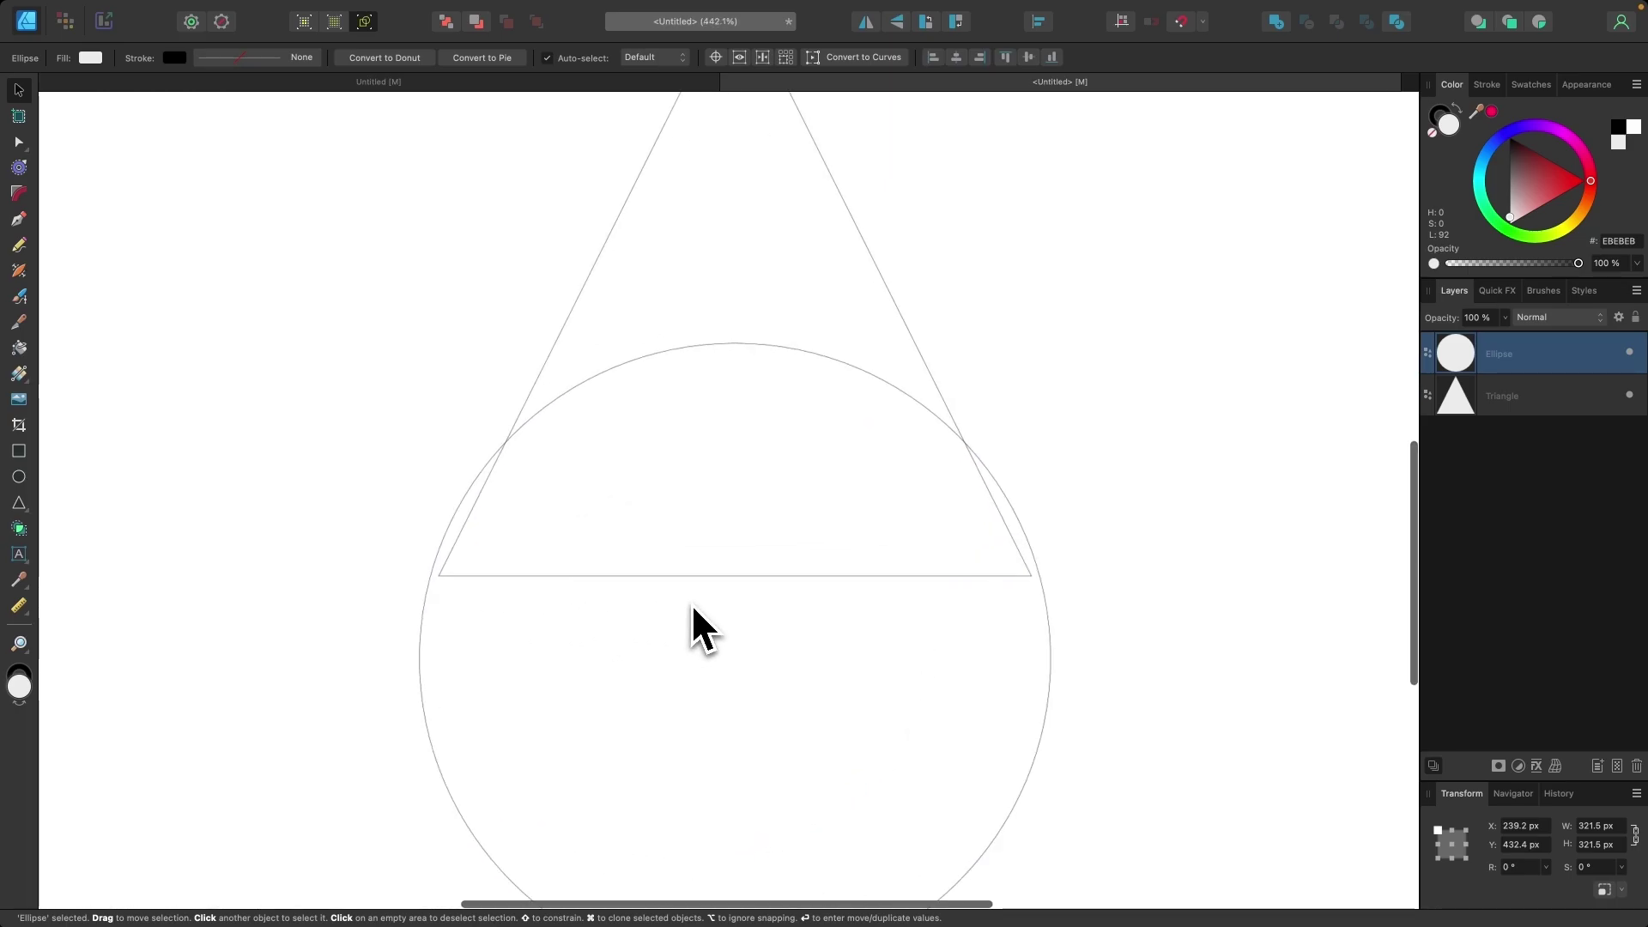
pyautogui.scroll(3, 464, 294)
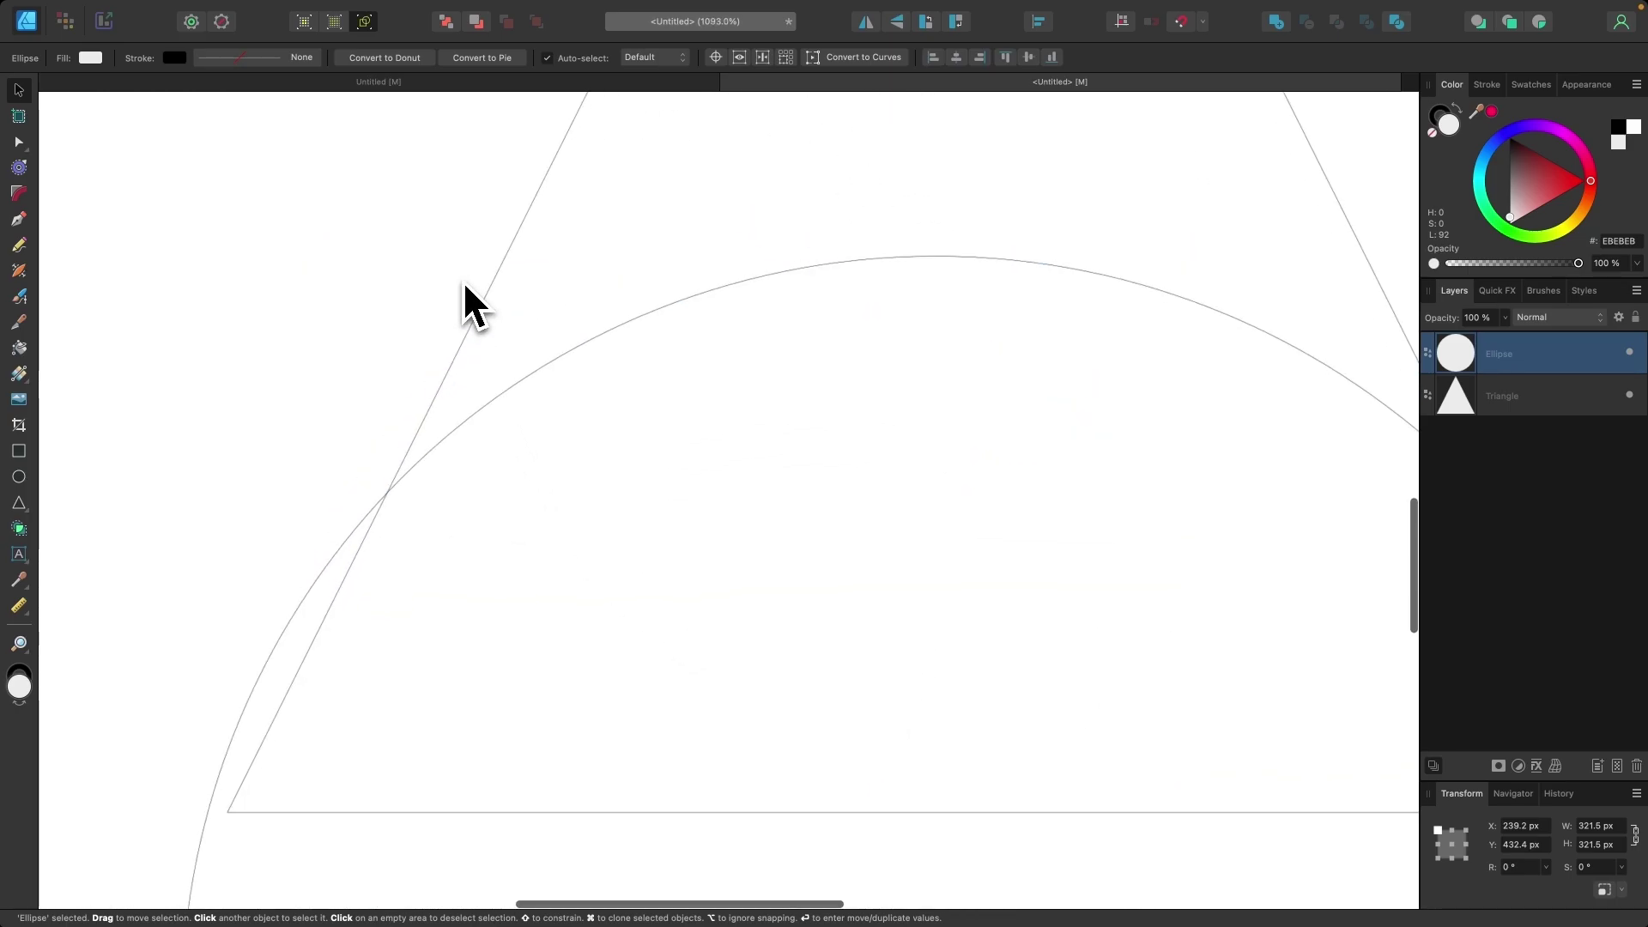
pyautogui.hscroll(5, 361, 584)
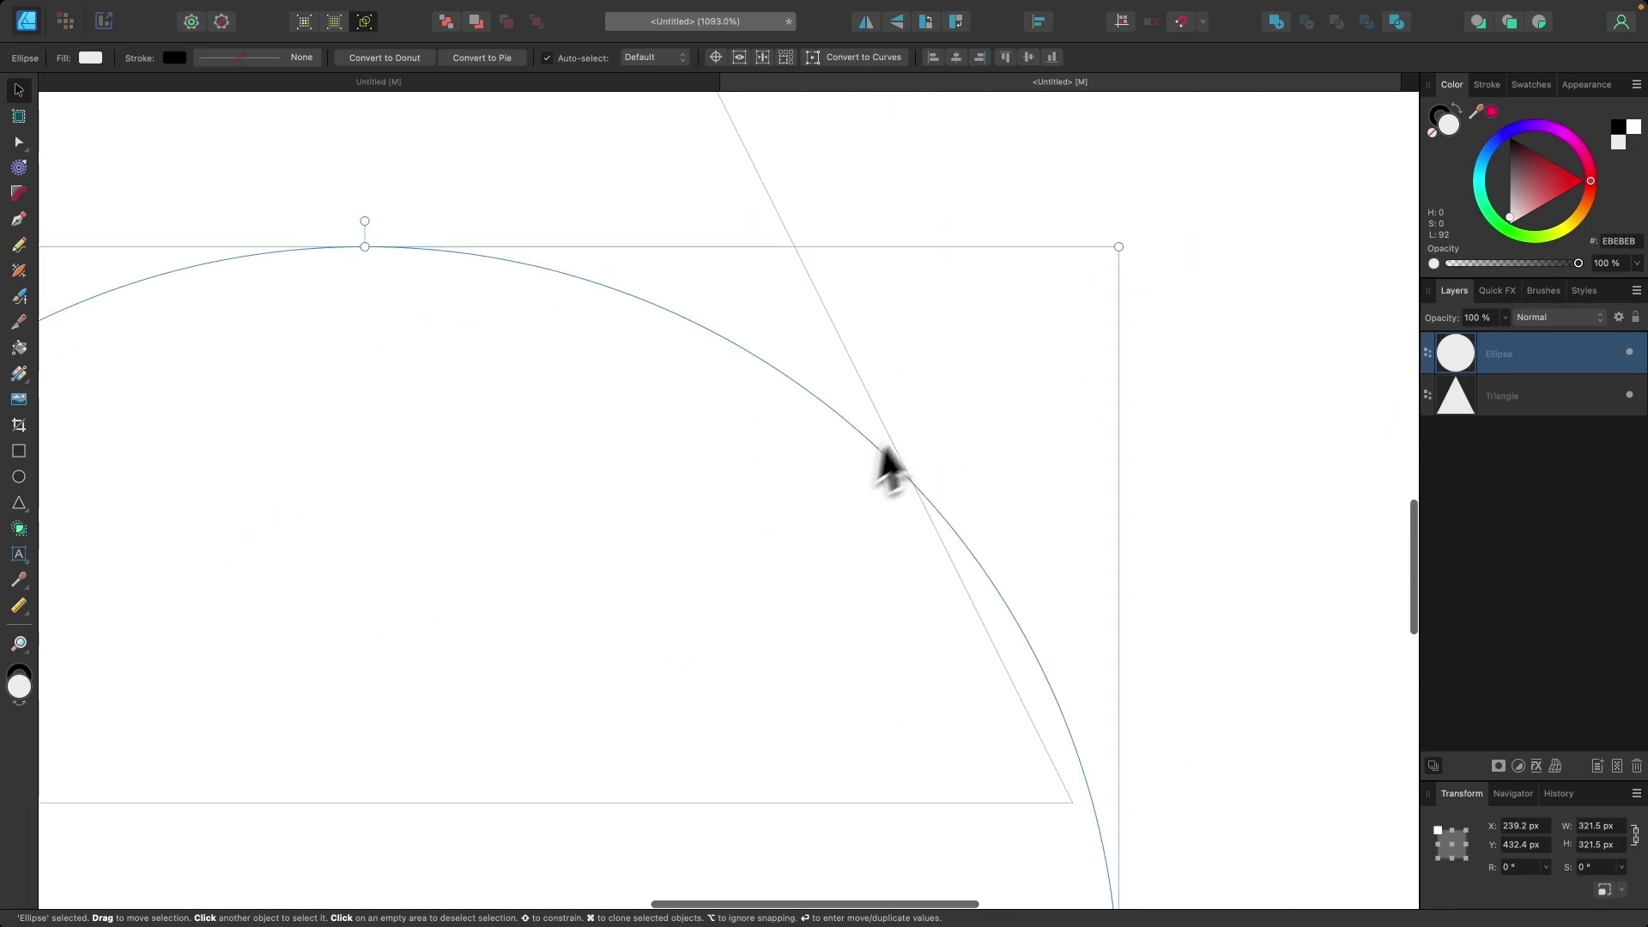
pyautogui.scroll(-6, 942, 581)
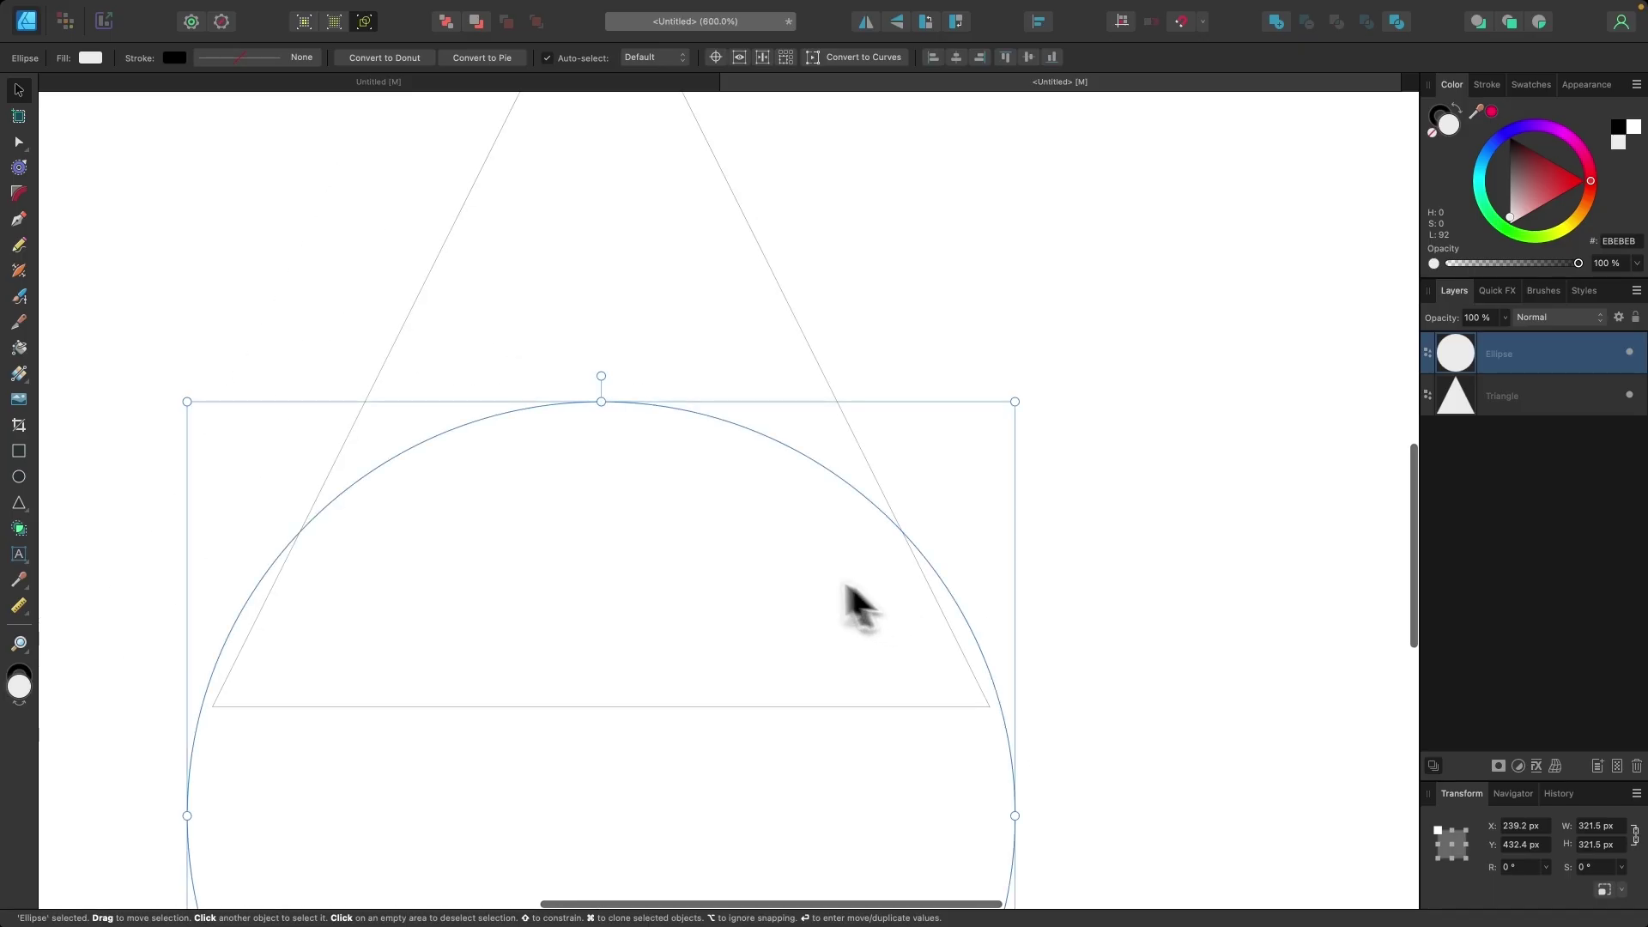
pyautogui.scroll(-3, 717, 537)
pyautogui.scroll(-1, 717, 537)
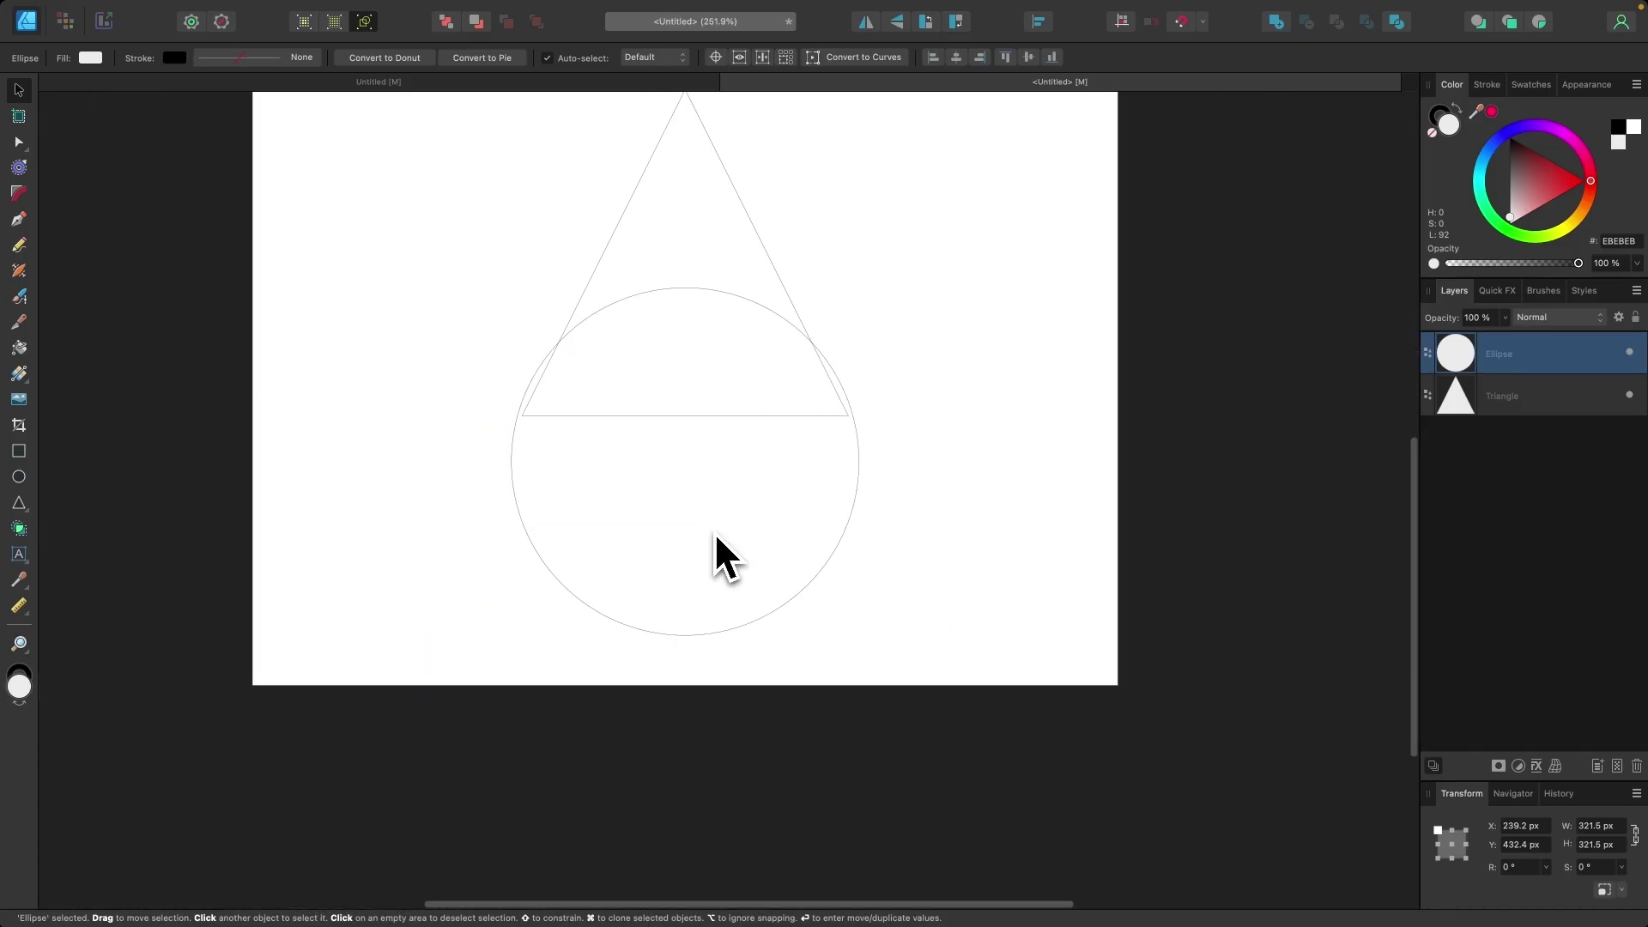
# Step: Enlarge the circle to about 424 px and move it straight down to about Y 479 px, near the triangle's base corners
pyautogui.moveTo(681, 632); pyautogui.dragTo(727, 744)
pyautogui.scroll(3, 652, 359)
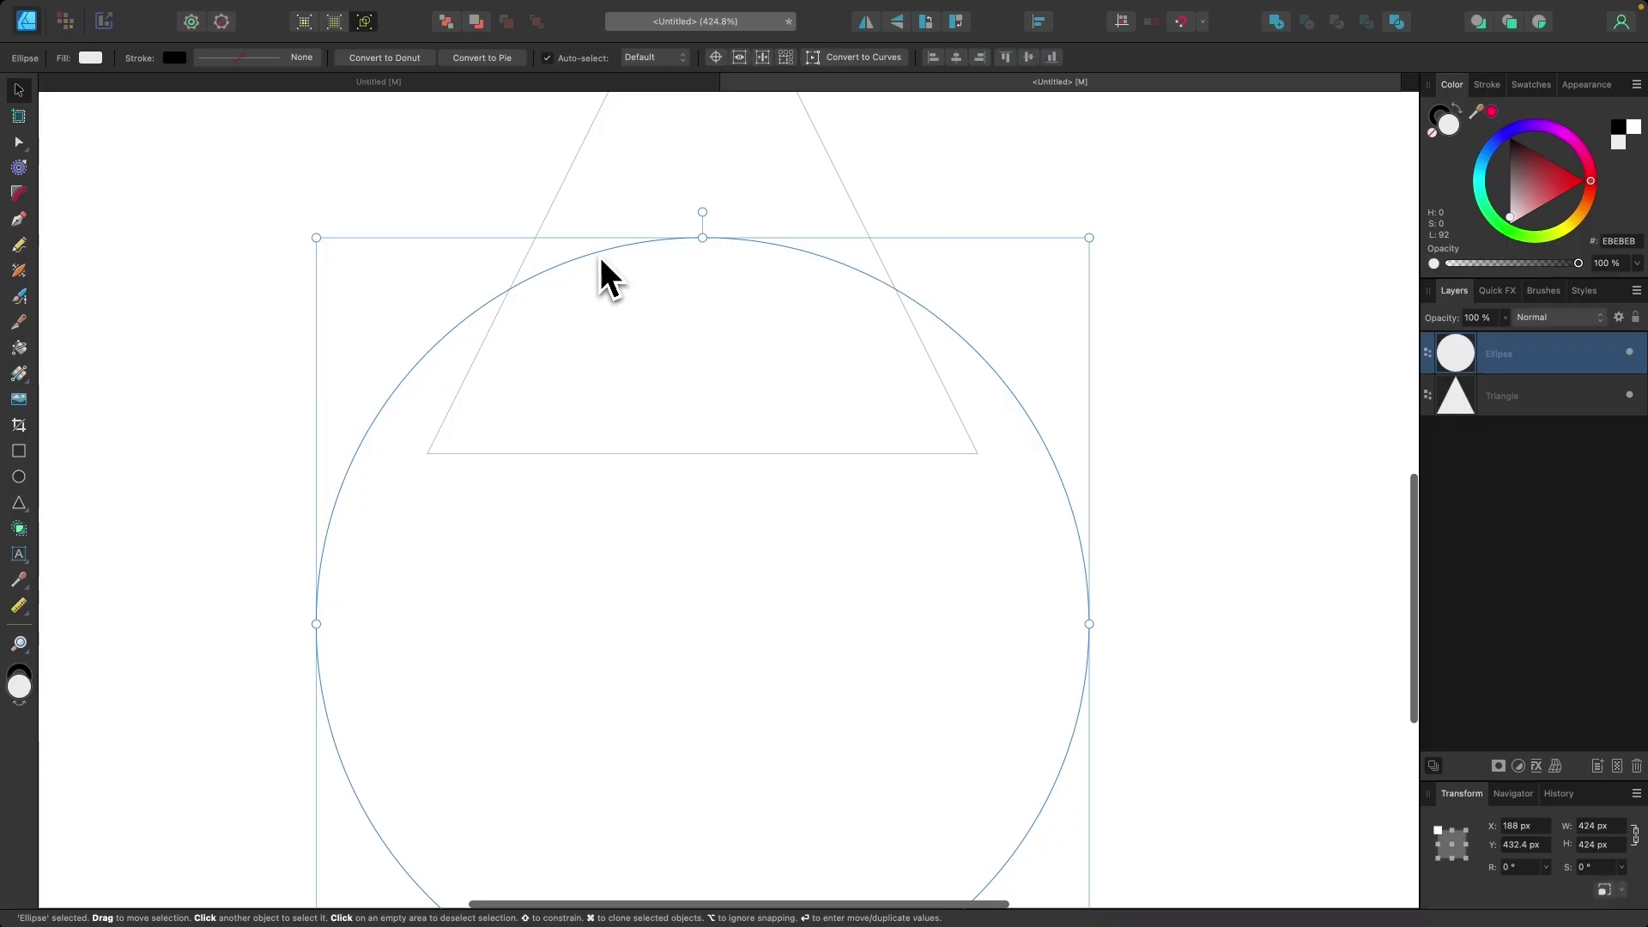
pyautogui.moveTo(600, 257); pyautogui.dragTo(610, 338)
pyautogui.scroll(5, 491, 435)
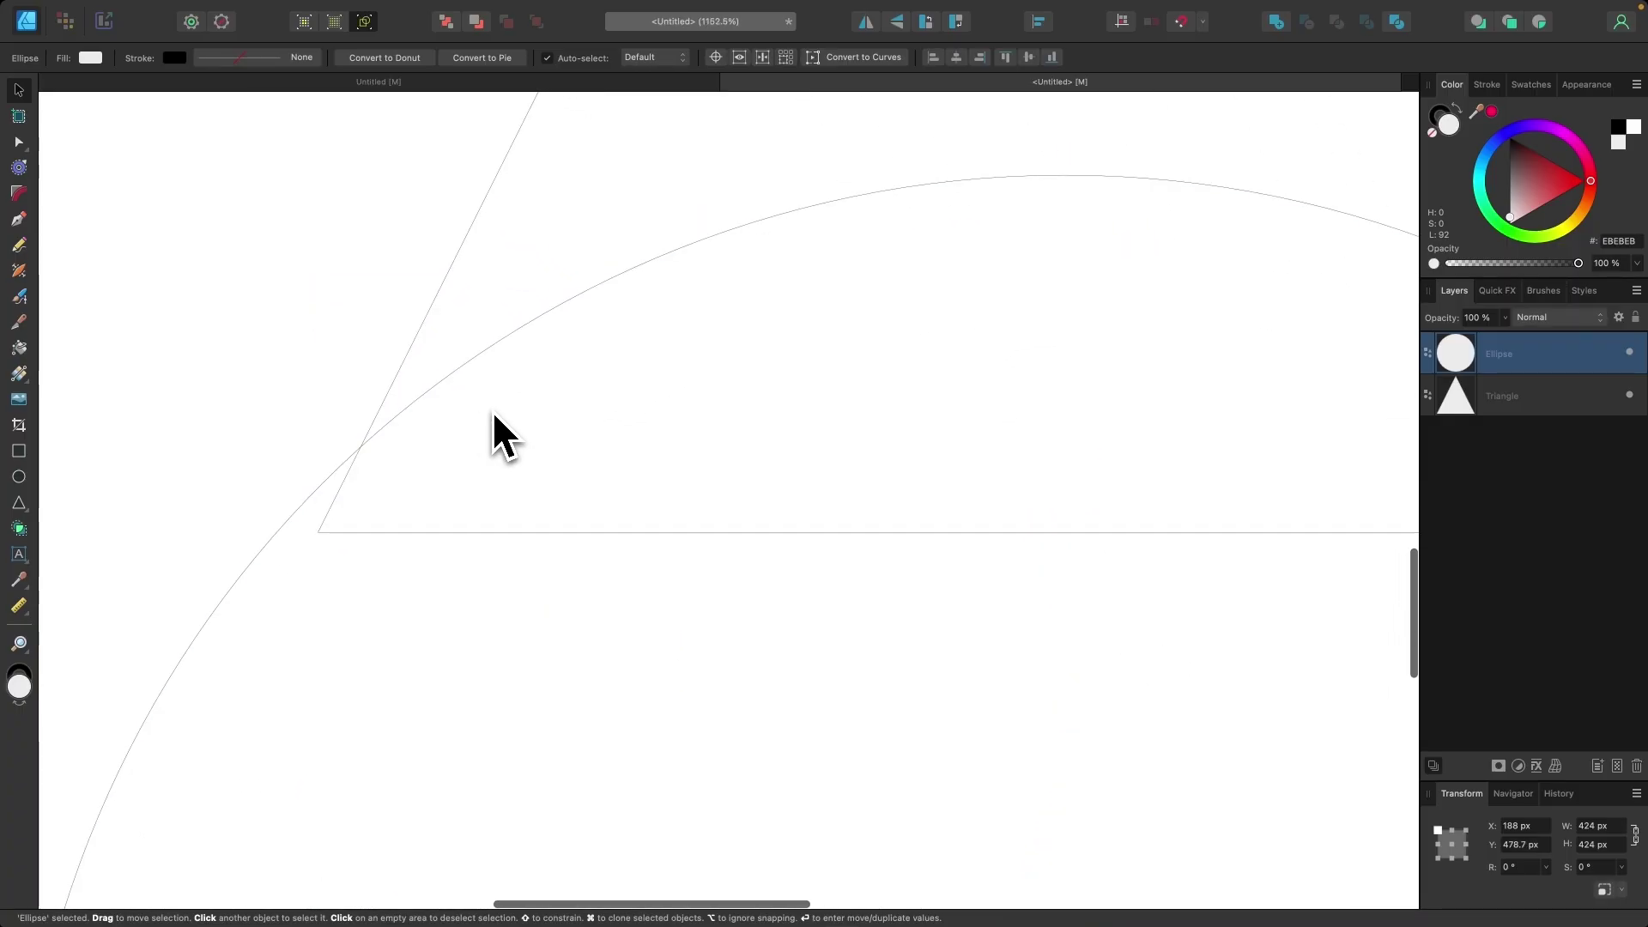
pyautogui.hscroll(10, 1116, 489)
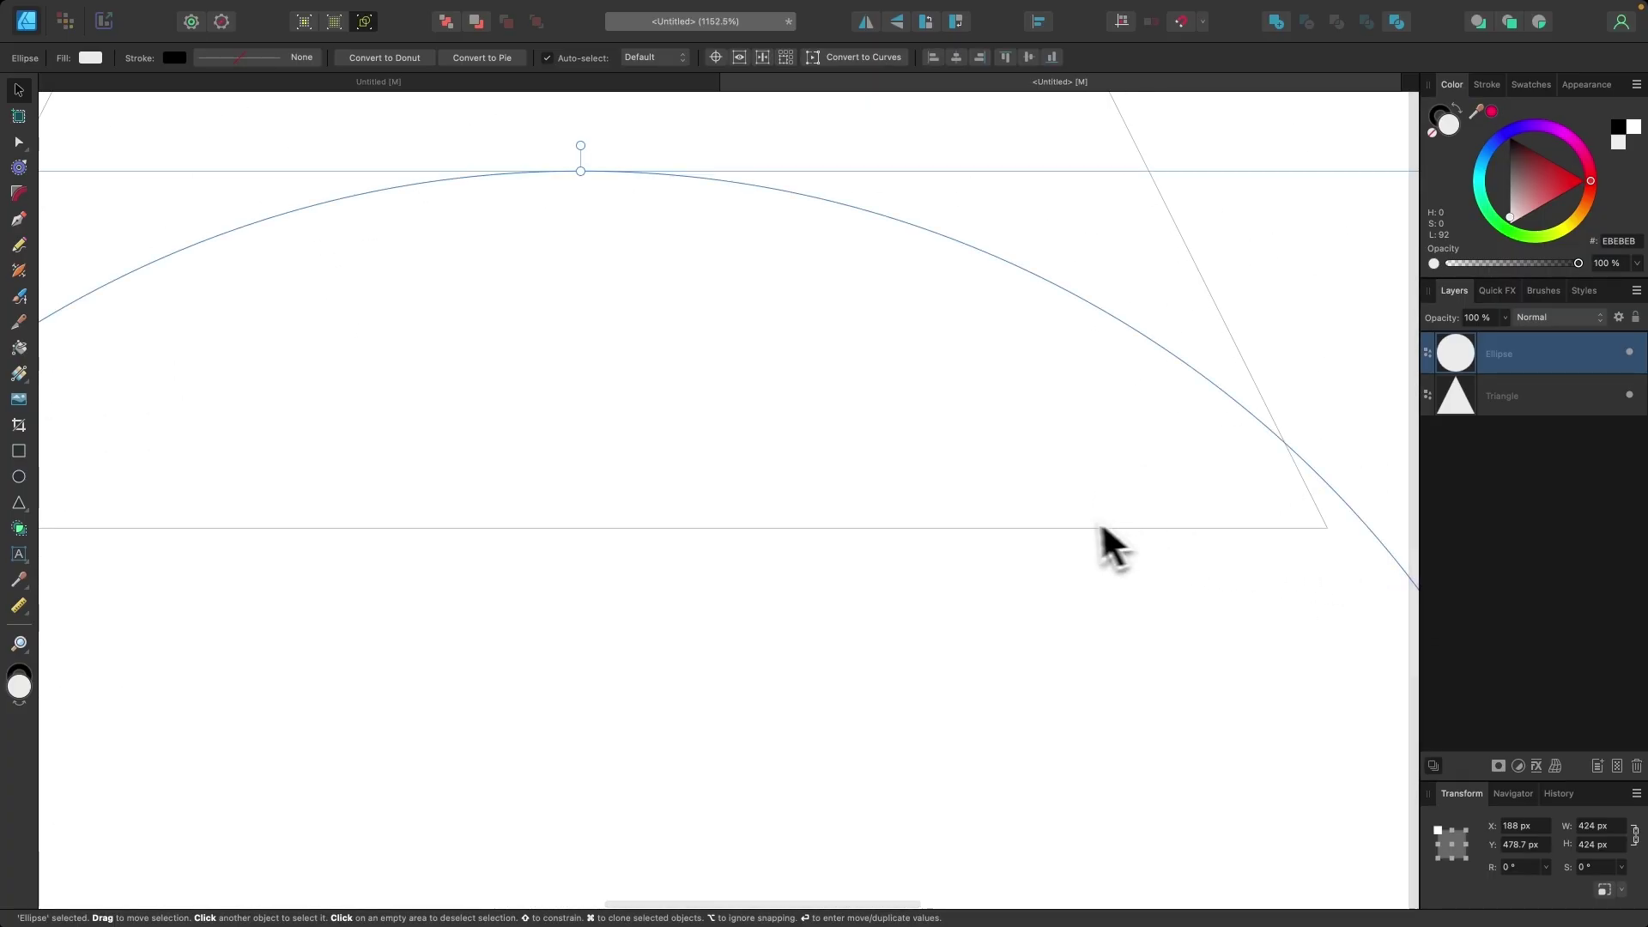
pyautogui.scroll(-9, 1073, 542)
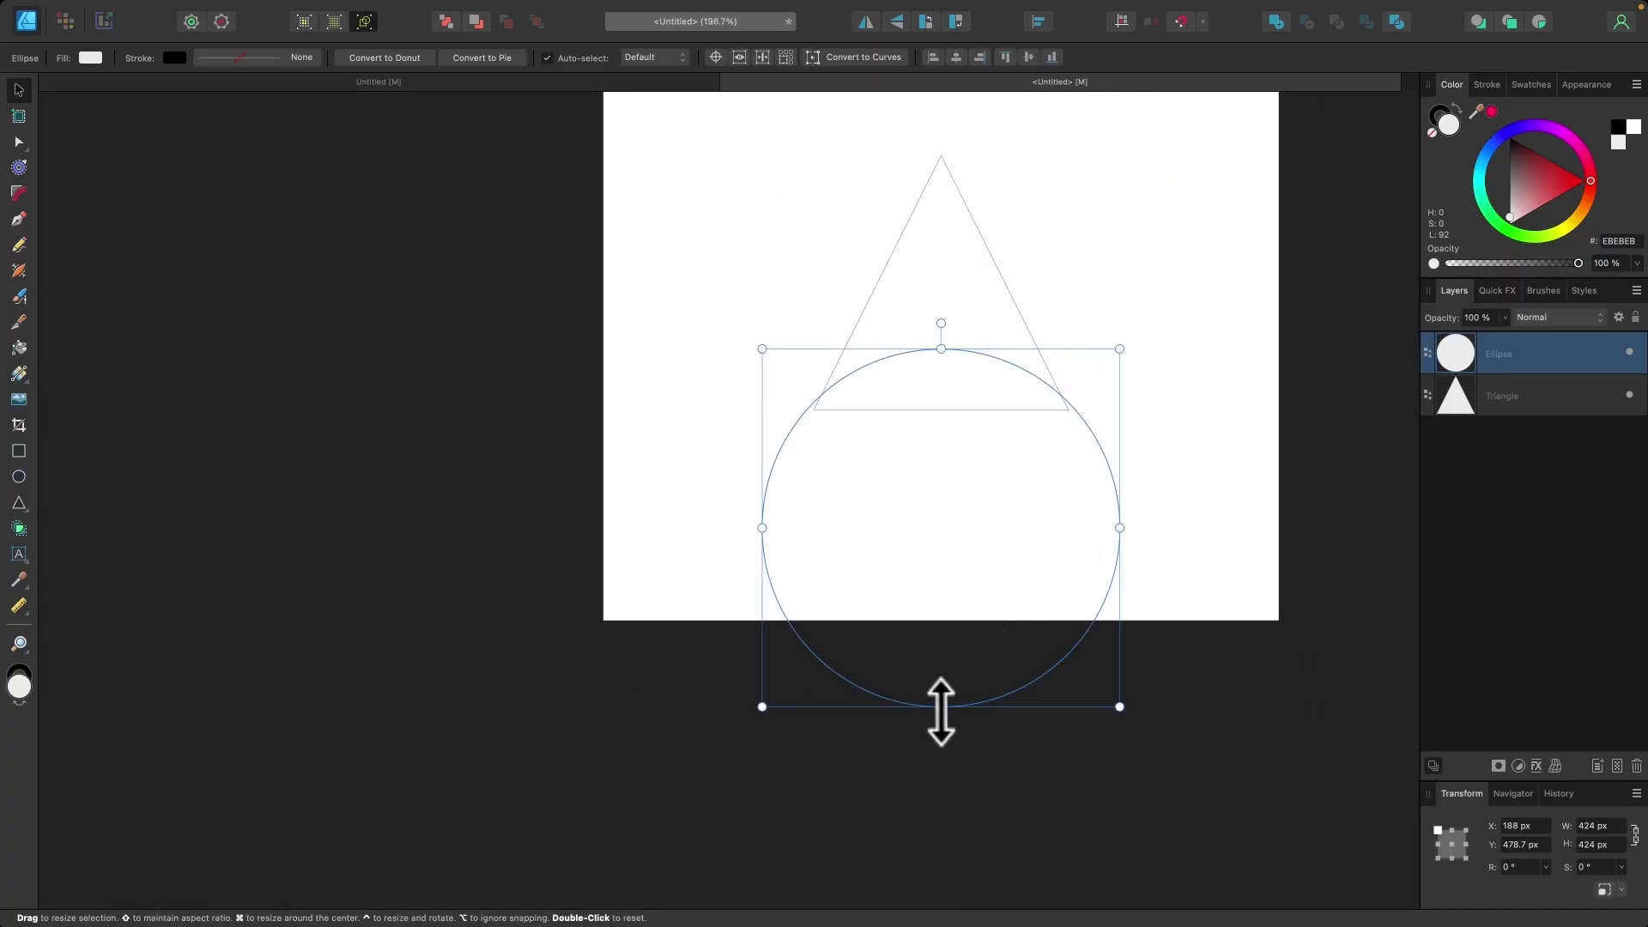
# Step: Shrink the circle proportionally to about 418 px, keeping its top edge in place and centered on the triangle
pyautogui.moveTo(941, 708)
pyautogui.mouseDown()
pyautogui.moveTo(957, 729)
pyautogui.moveTo(949, 704)
pyautogui.mouseUp()
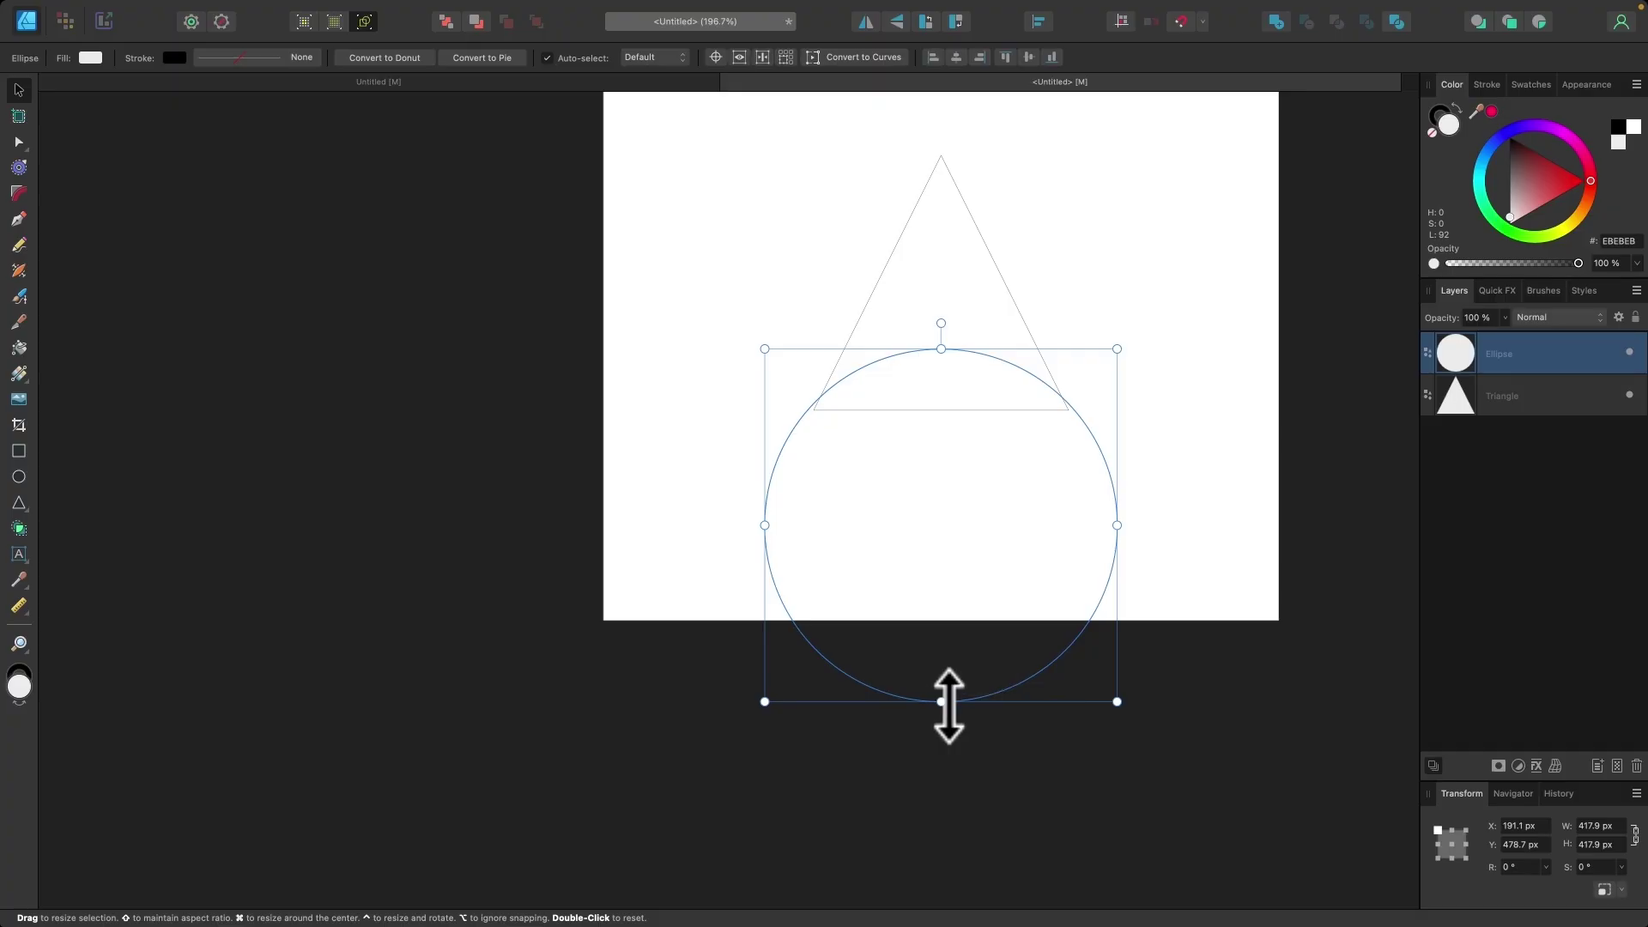
pyautogui.scroll(5, 956, 235)
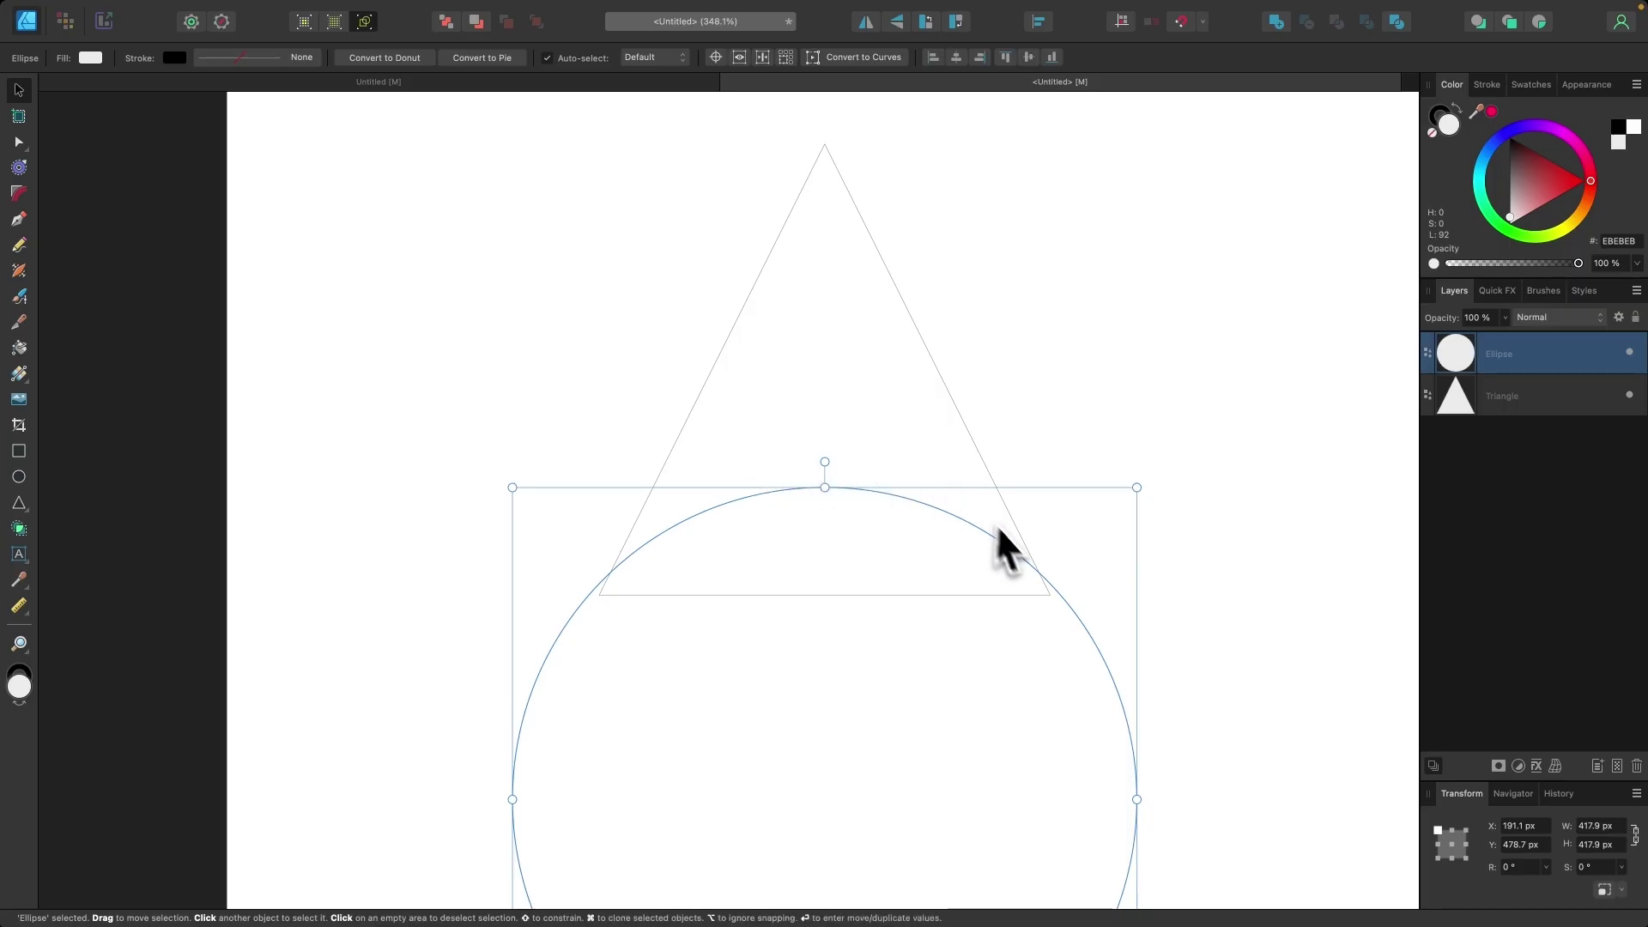
pyautogui.hscroll(2, 754, 550)
pyautogui.scroll(1, 754, 549)
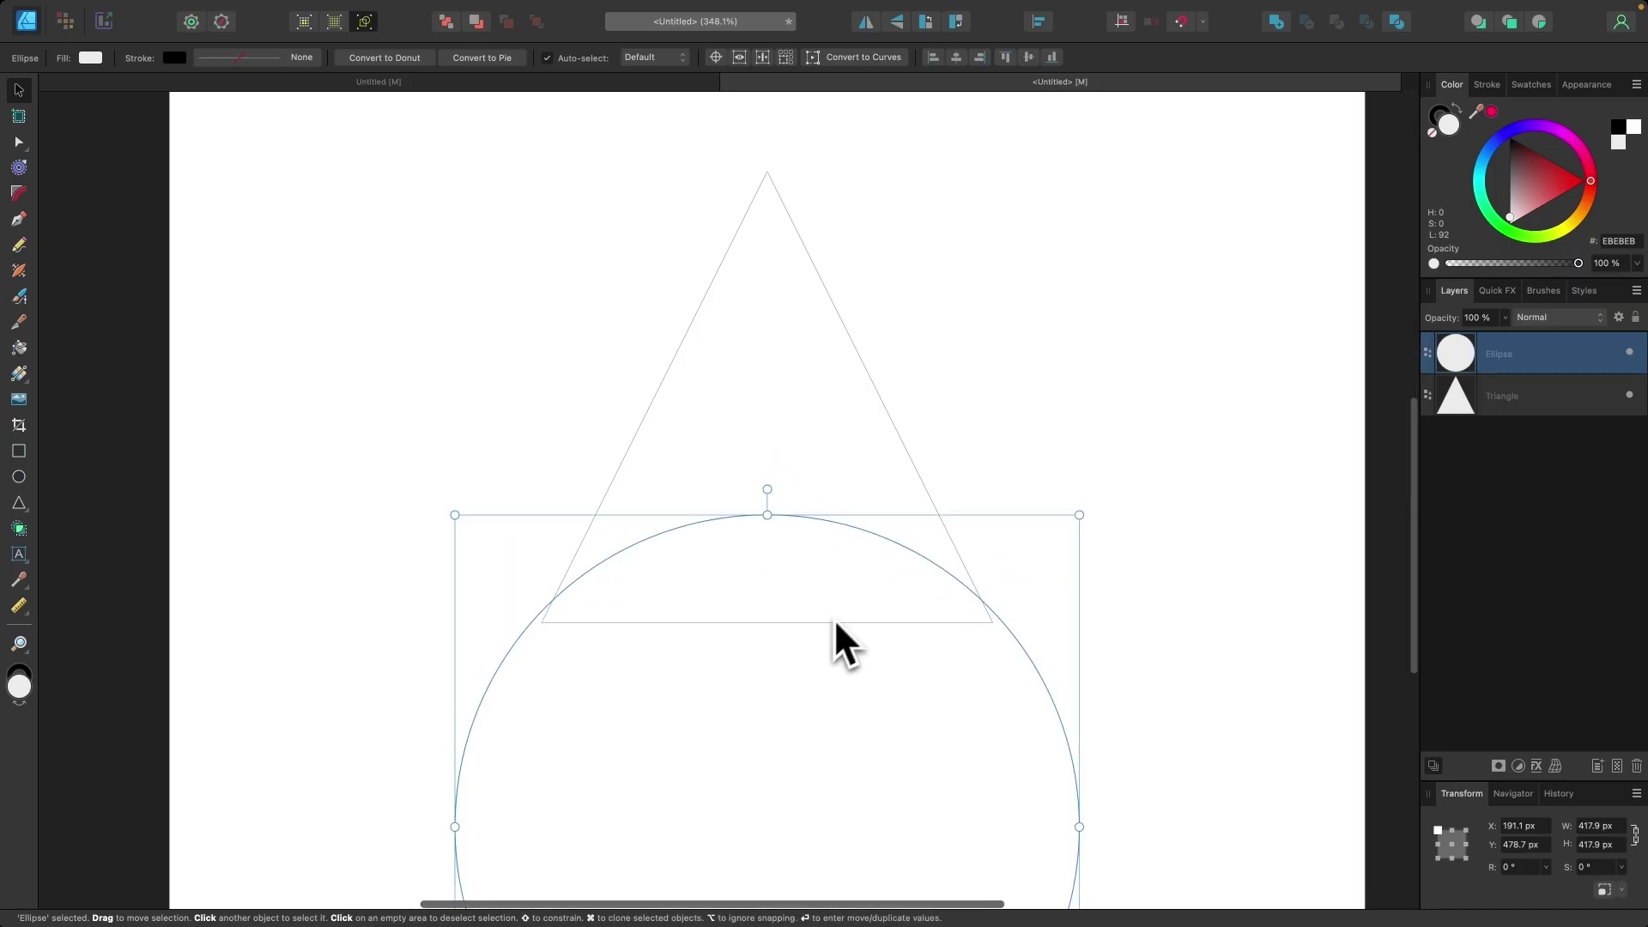
pyautogui.hscroll(1, 697, 664)
pyautogui.scroll(1, 697, 663)
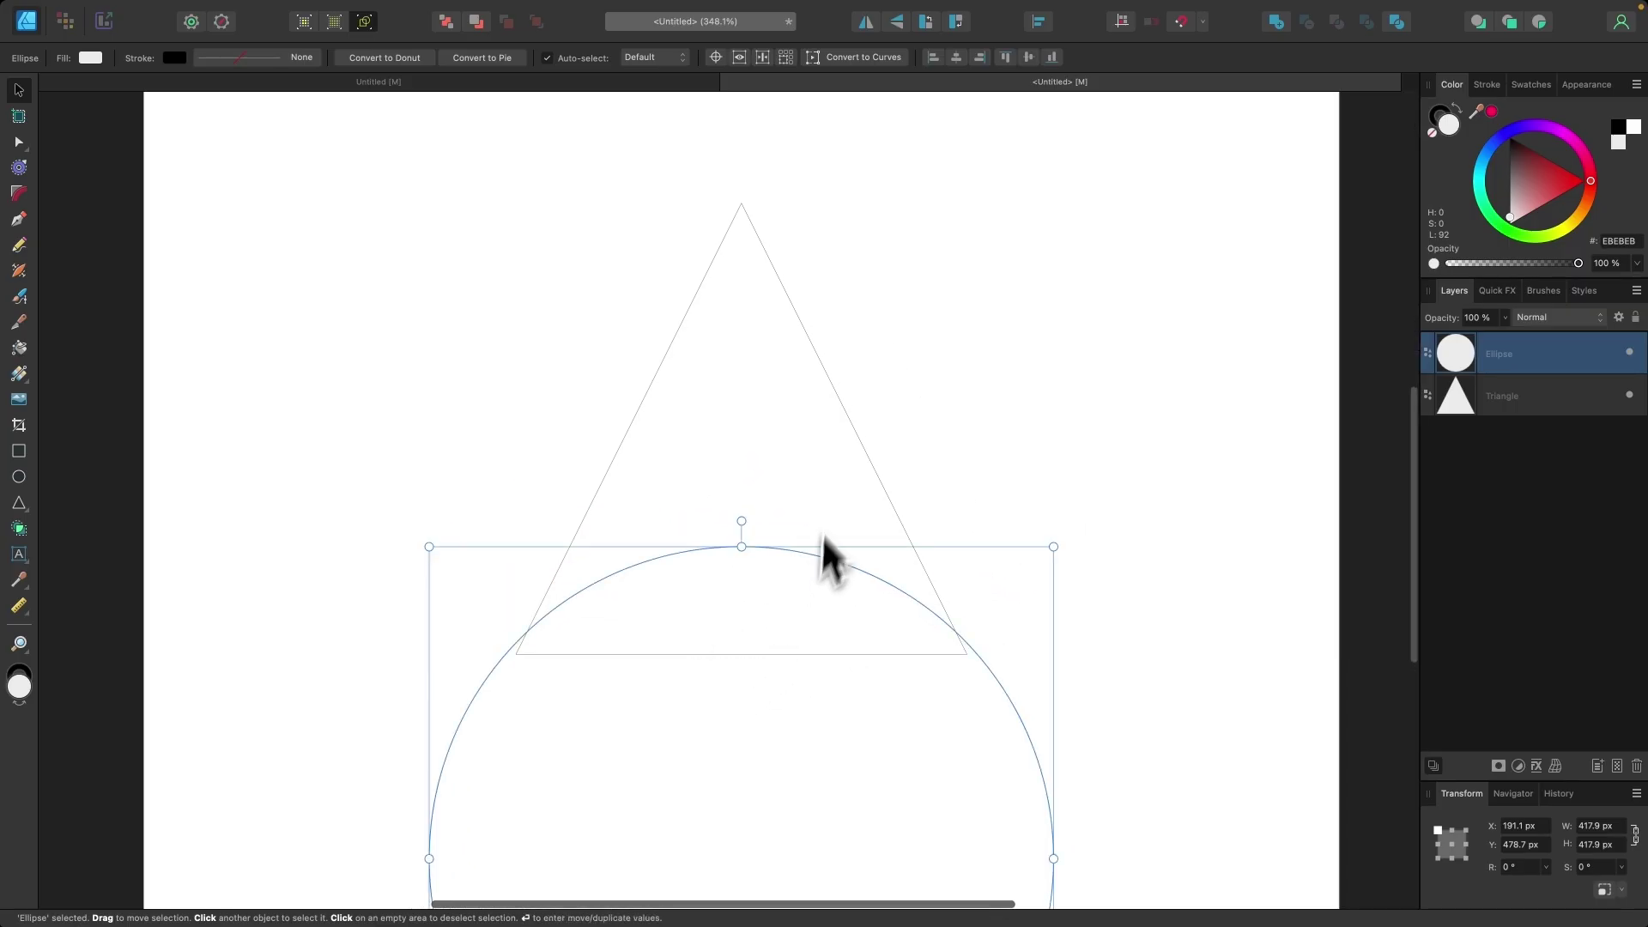
# Step: Subtract the circle from the triangle to curve its base, and center the resulting shape vertically on the page
pyautogui.keyDown('shift'); pyautogui.click(805, 324); pyautogui.keyUp('shift')
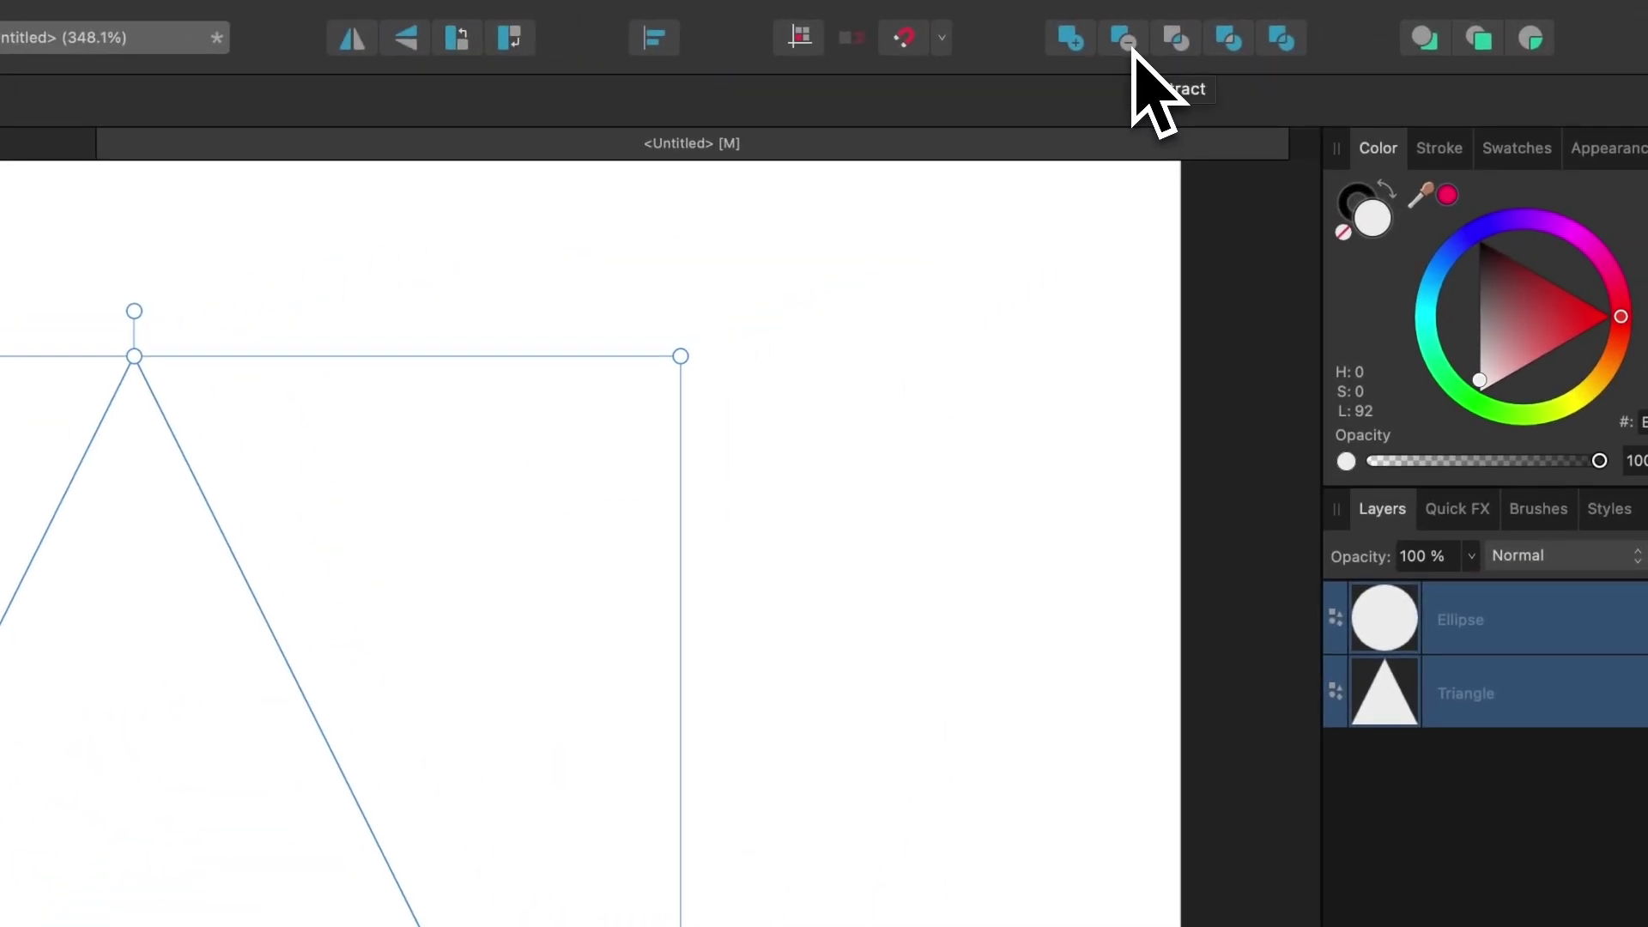
pyautogui.click(1132, 49)
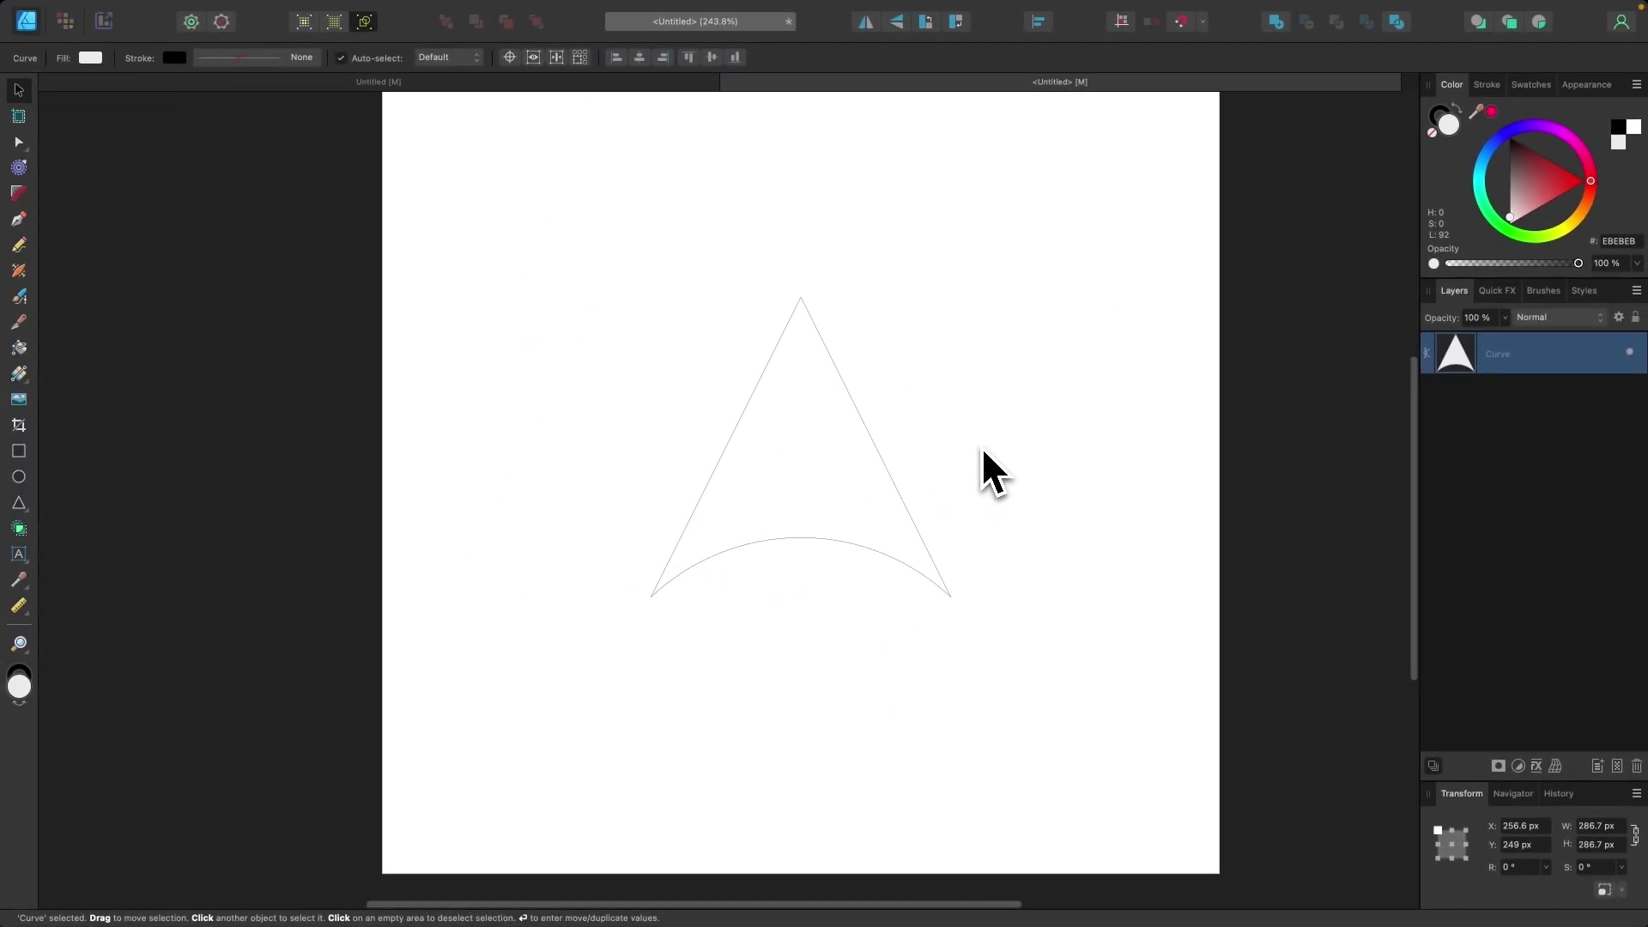
pyautogui.click(711, 57)
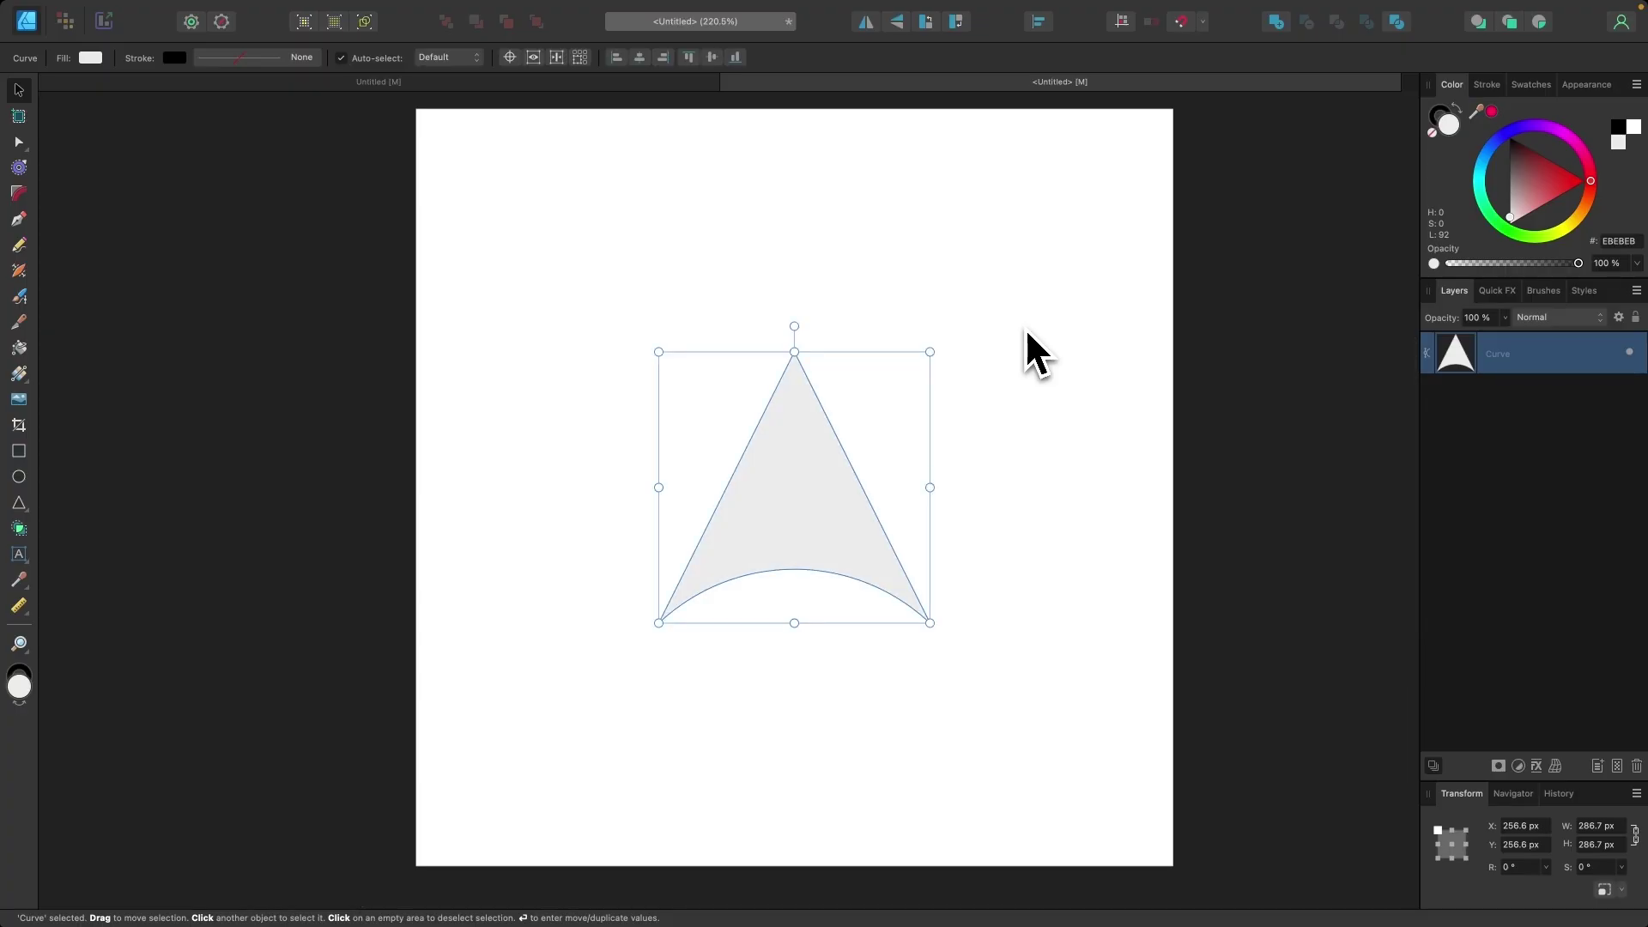
# Step: Remove the curved triangle's fill and give it a 55 pt black stroke
pyautogui.scroll(2, 867, 485)
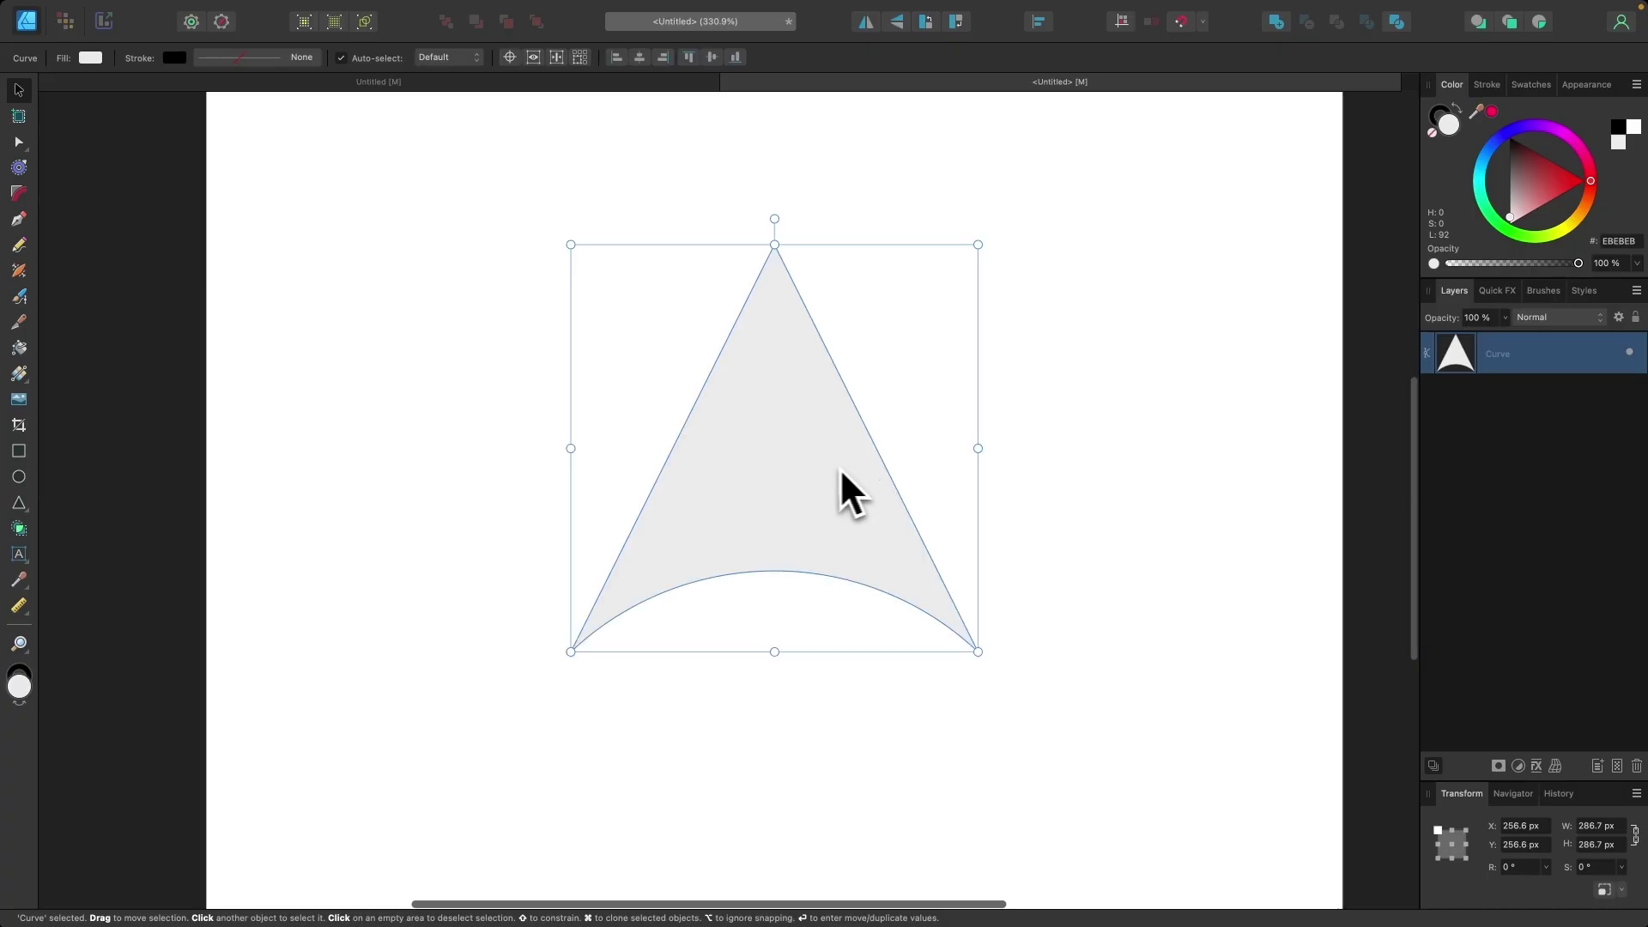
pyautogui.scroll(2, 840, 469)
pyautogui.scroll(-1, 828, 470)
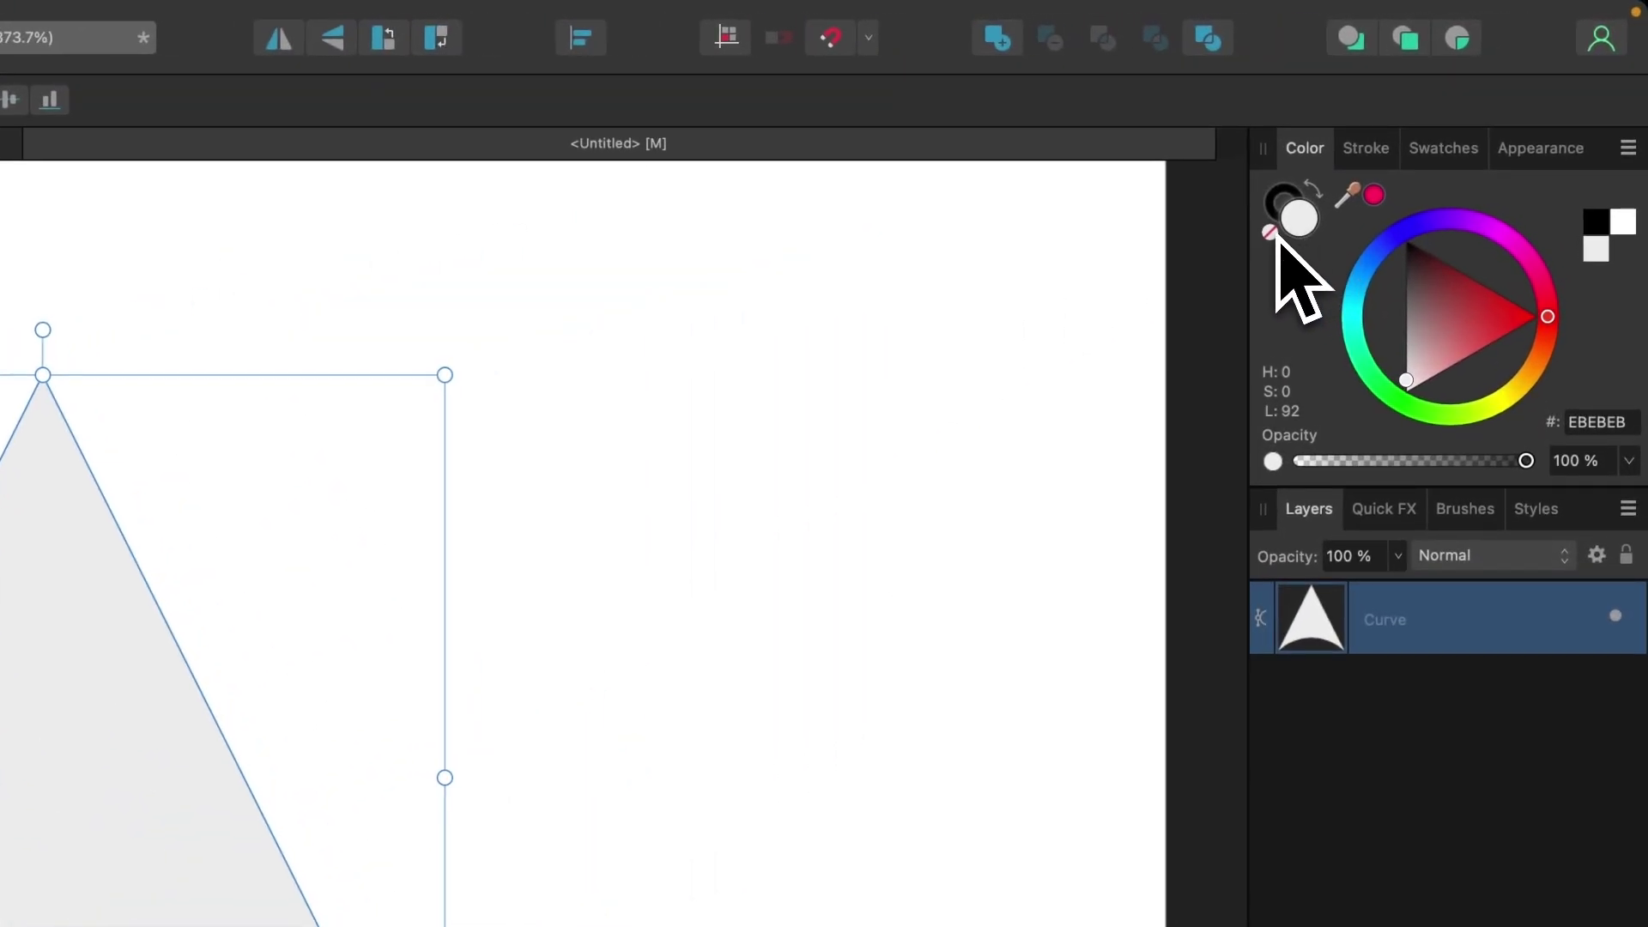
pyautogui.click(1271, 233)
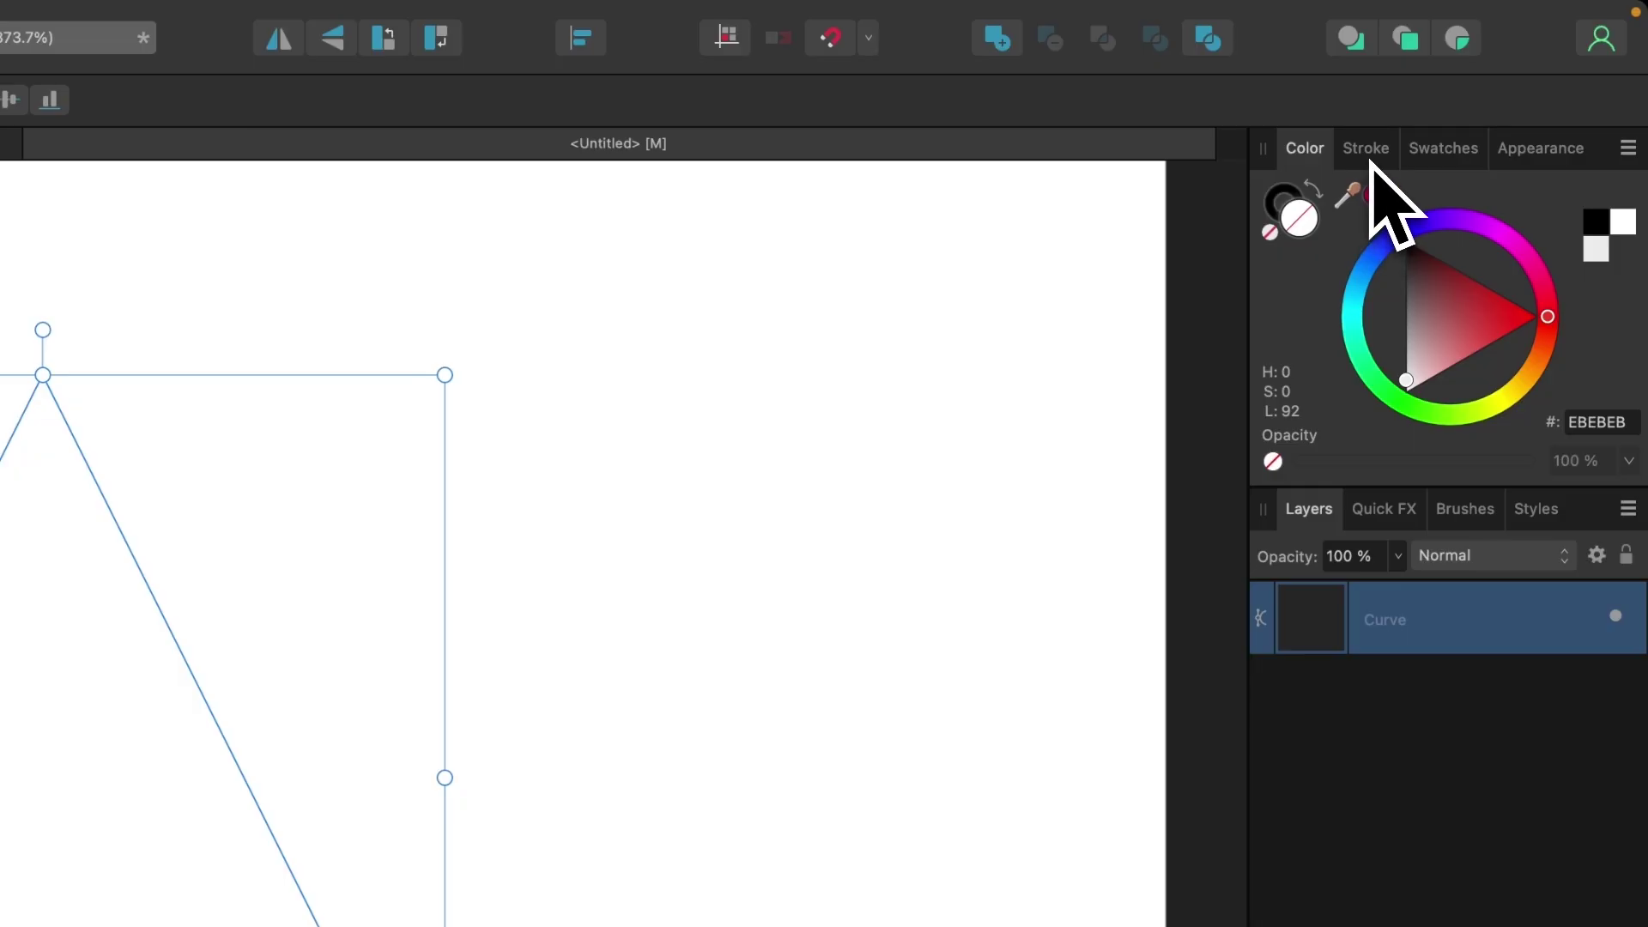
pyautogui.click(1367, 153)
pyautogui.moveTo(1319, 240)
pyautogui.mouseDown()
pyautogui.moveTo(1533, 242)
pyautogui.moveTo(1519, 239)
pyautogui.mouseUp()
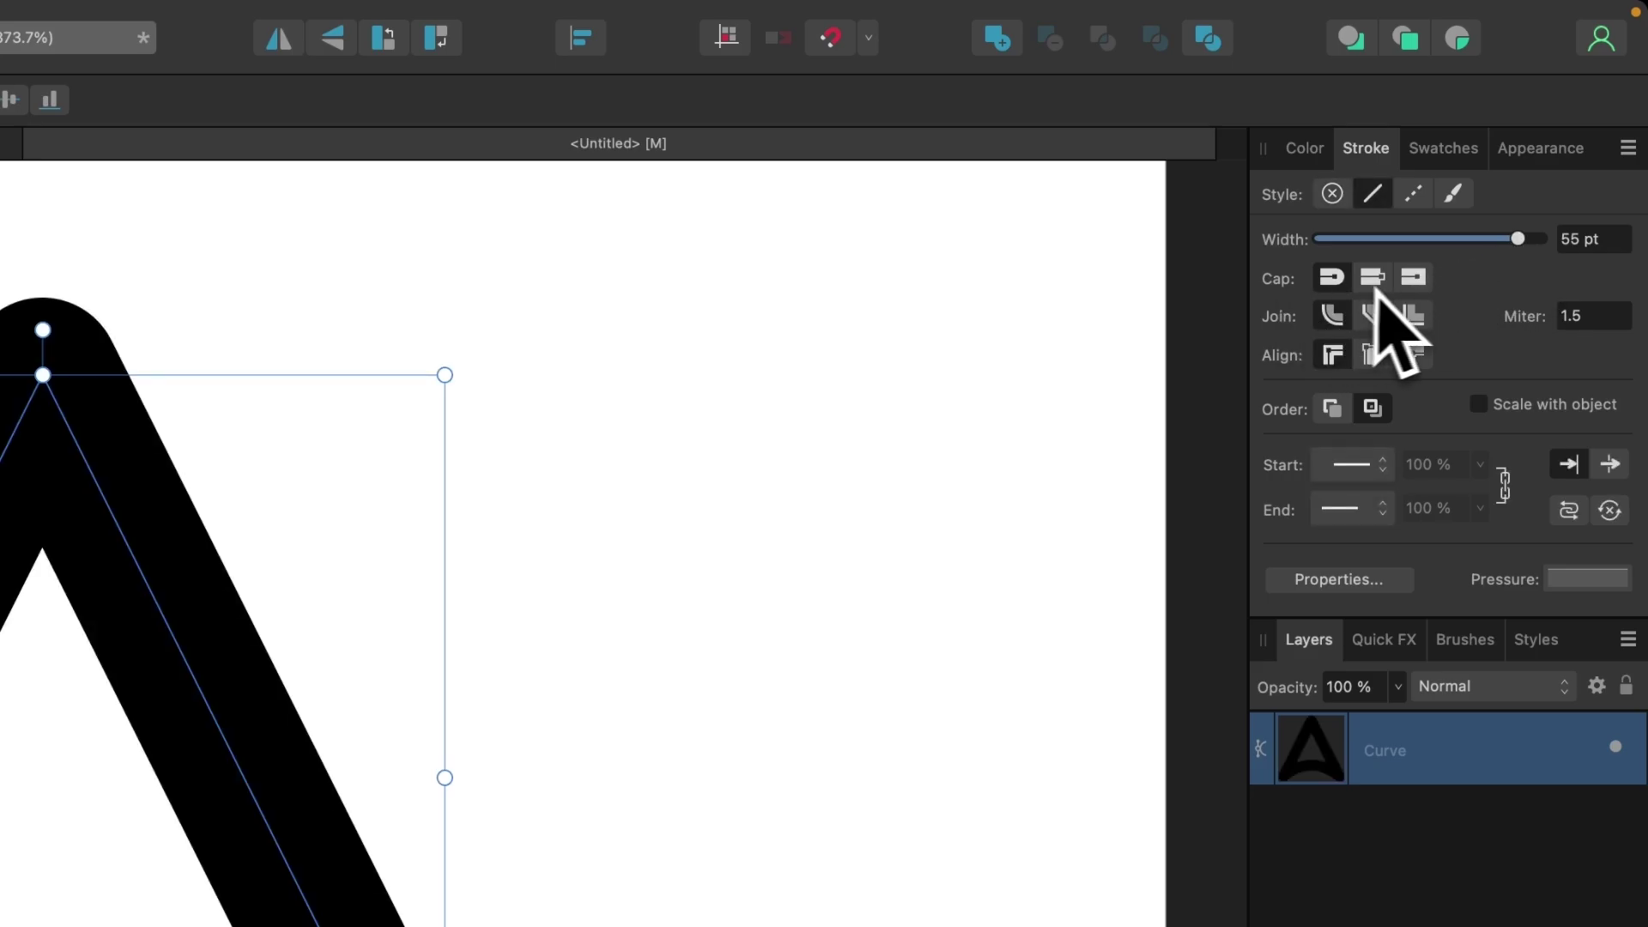
# Step: Give the stroke square caps and miter joins, and widen it to 70 pt
pyautogui.click(1423, 283)
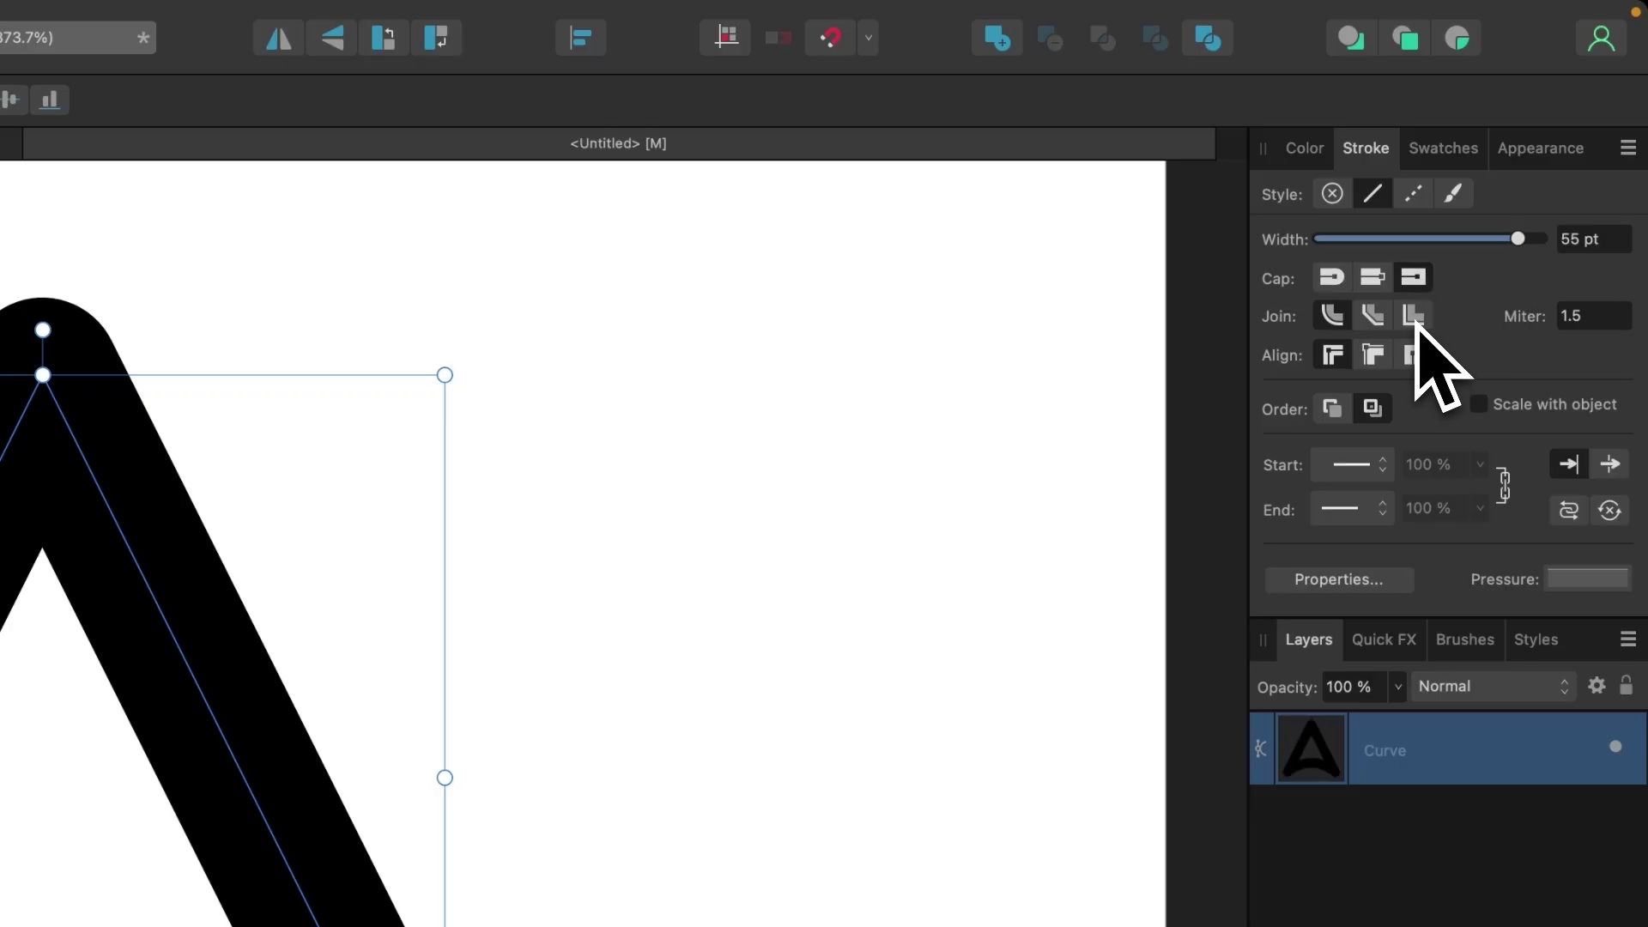
pyautogui.click(1416, 321)
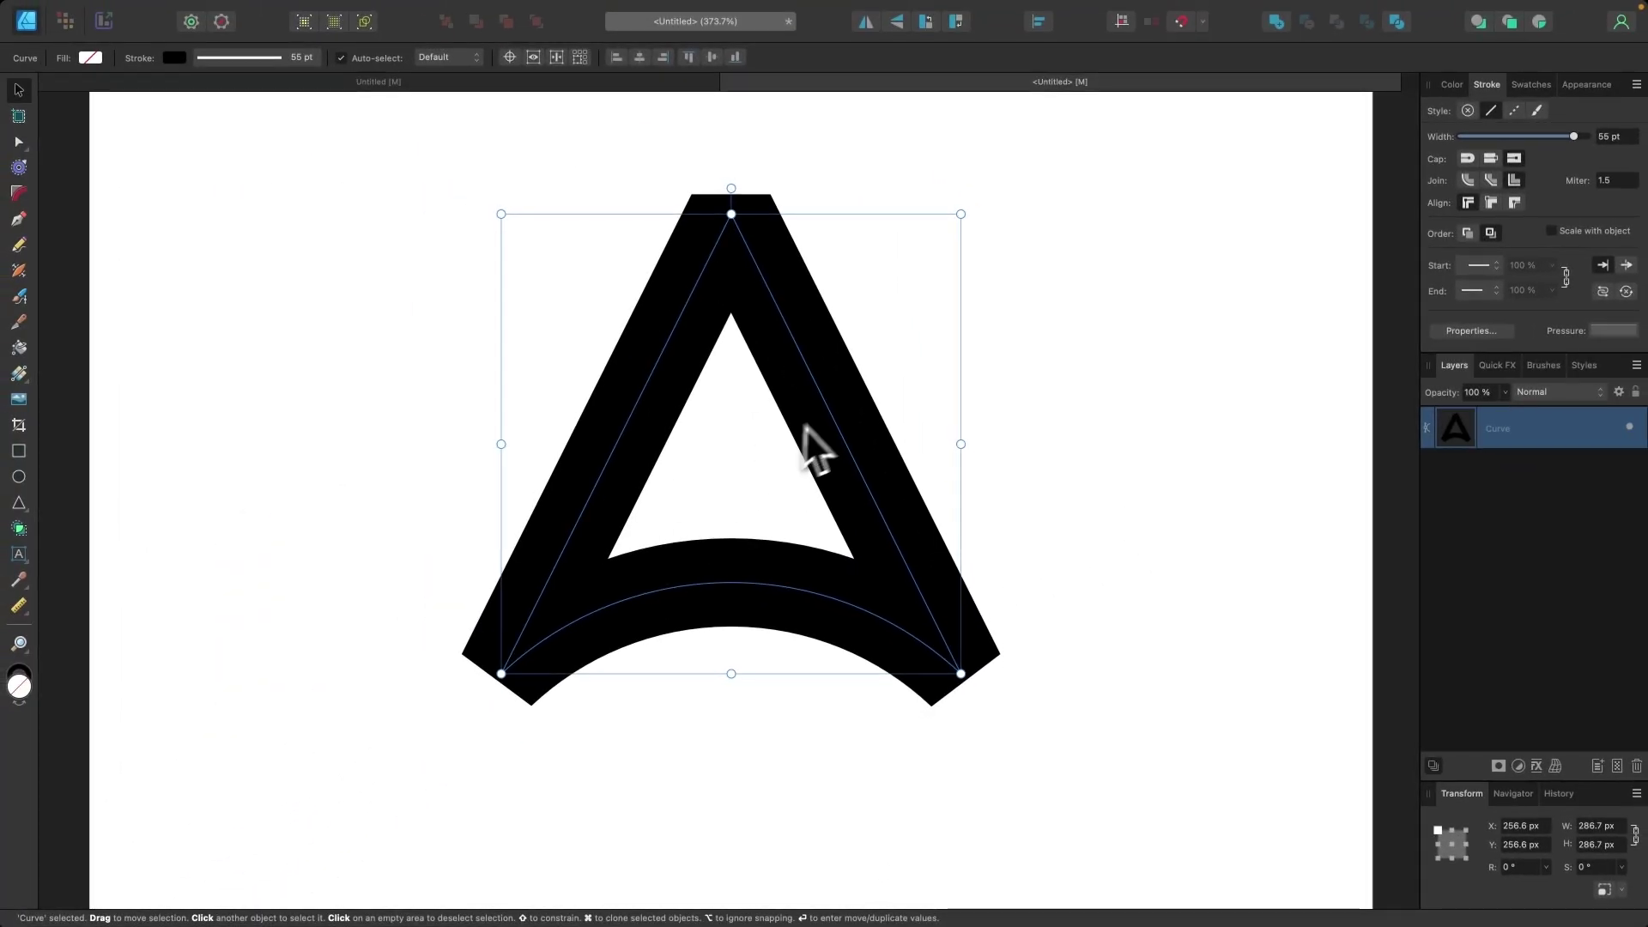
pyautogui.moveTo(1576, 141); pyautogui.dragTo(1580, 139)
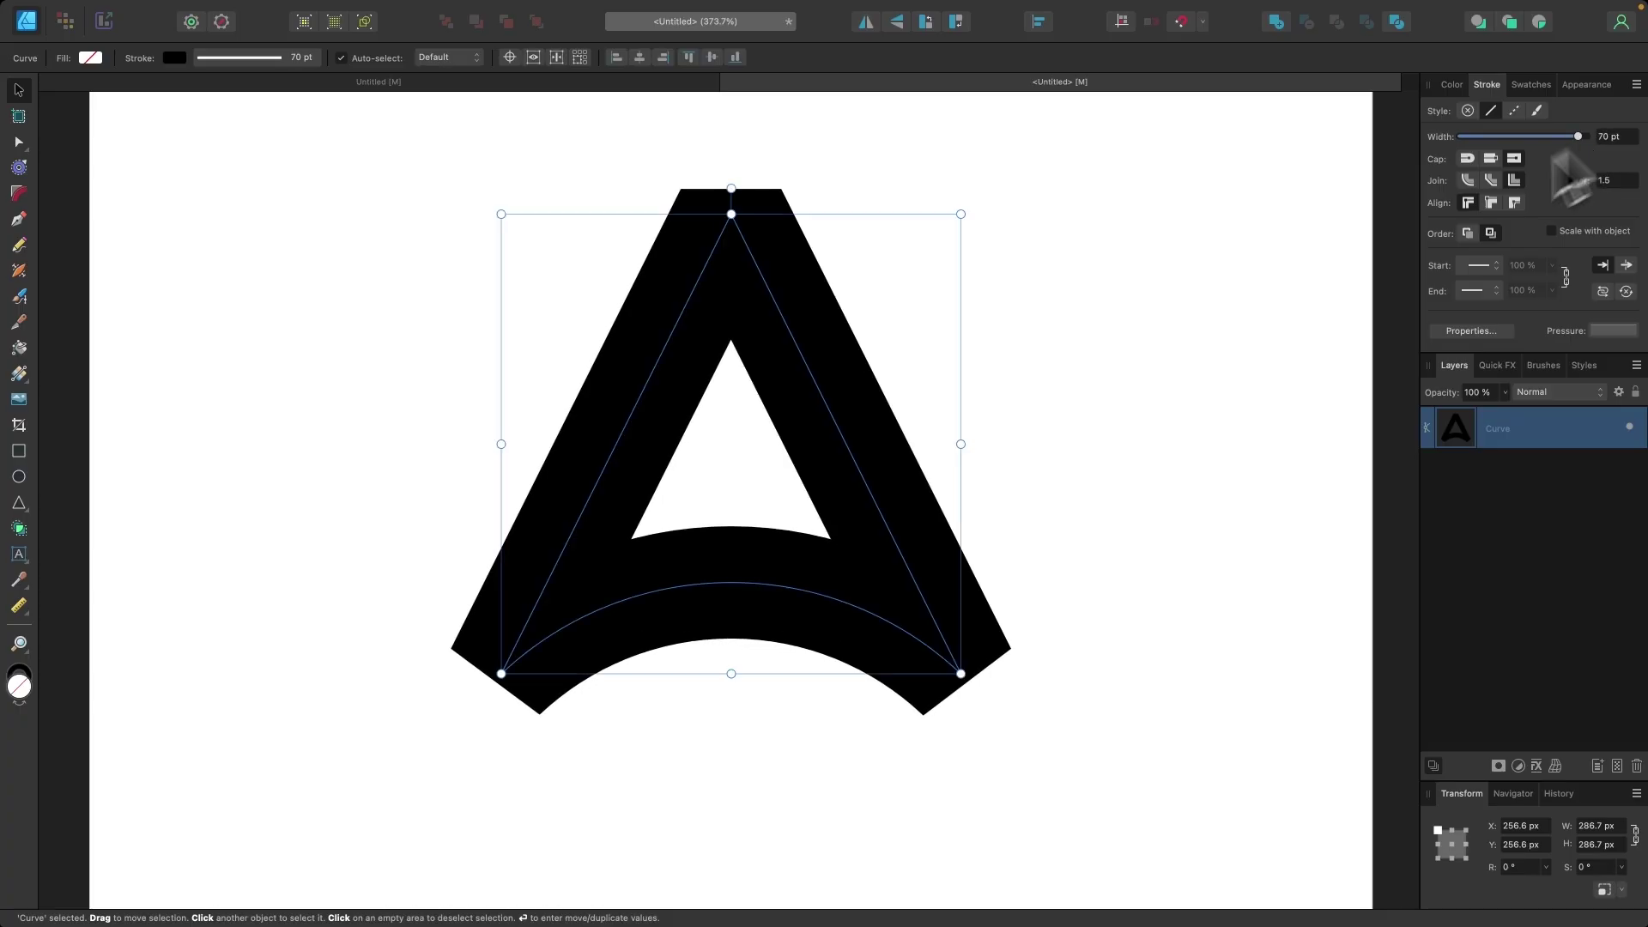
# Step: Break the curve at its apex and both base corner nodes to separate it into three strokes
pyautogui.scroll(-3, 773, 593)
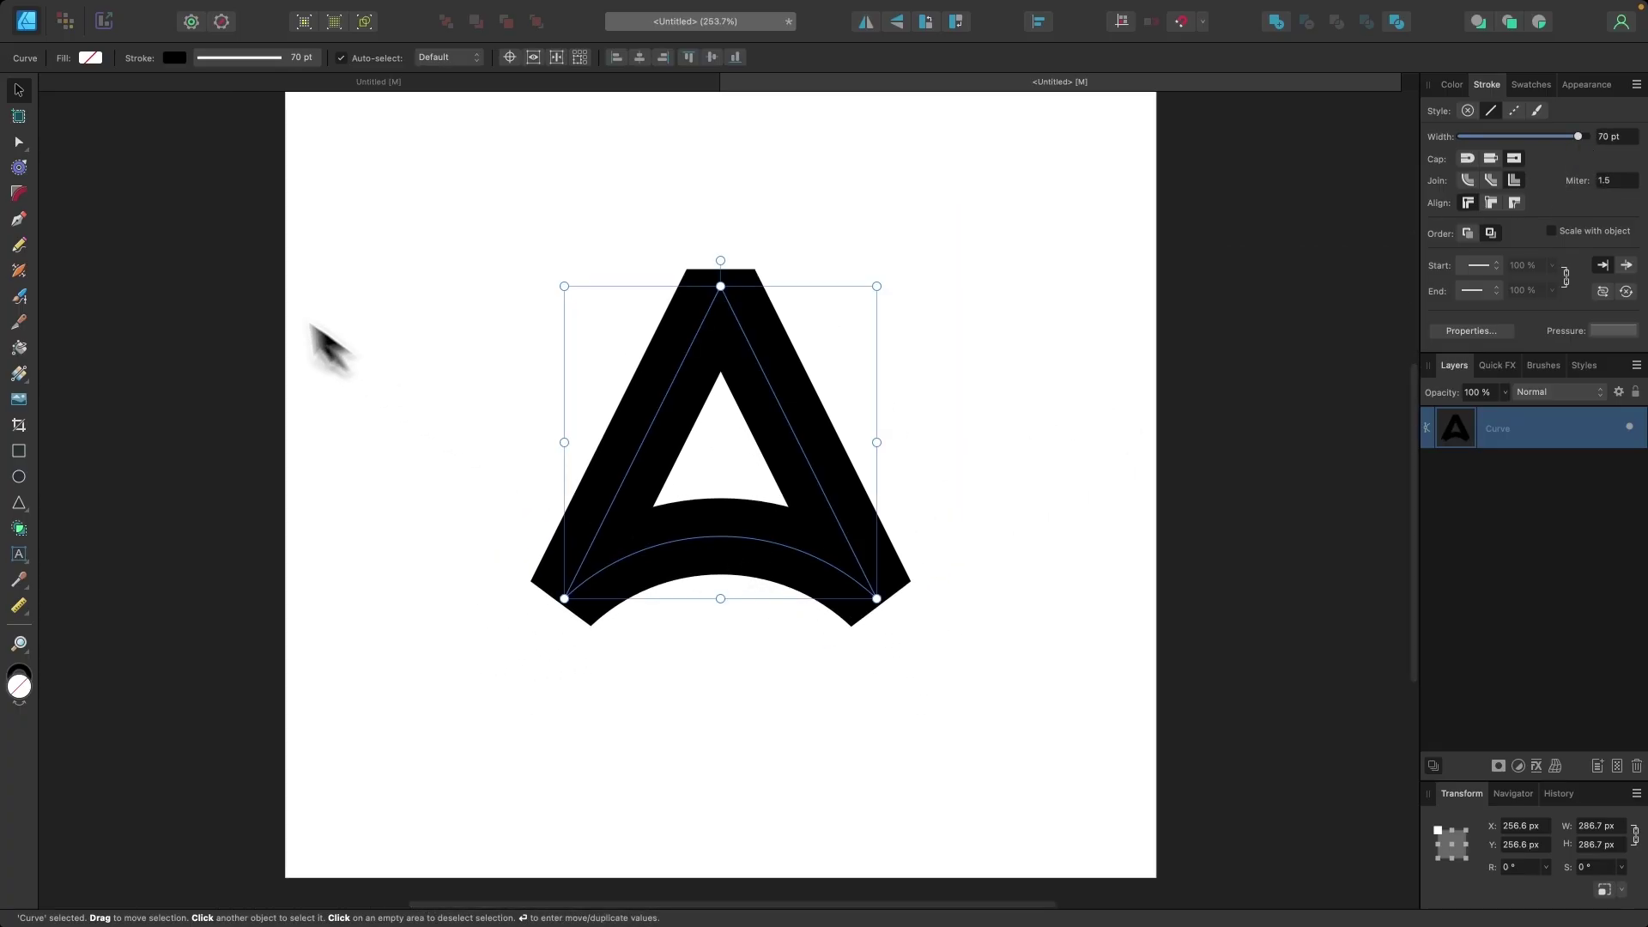
pyautogui.click(21, 148)
pyautogui.scroll(1, 566, 361)
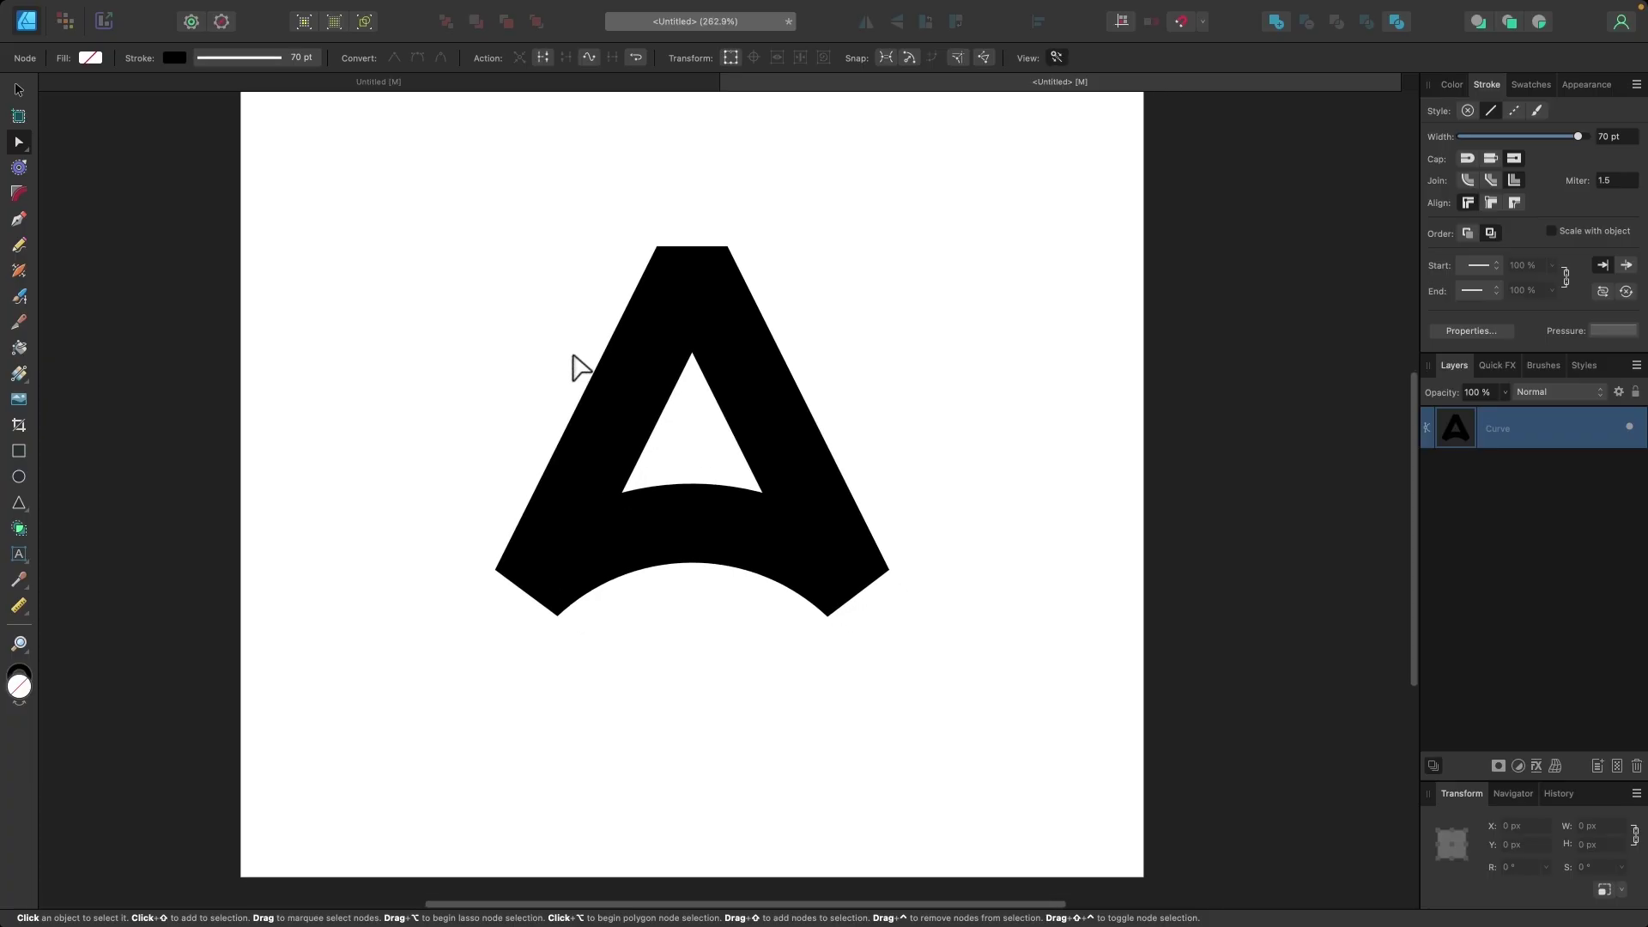
pyautogui.moveTo(579, 202); pyautogui.dragTo(824, 285)
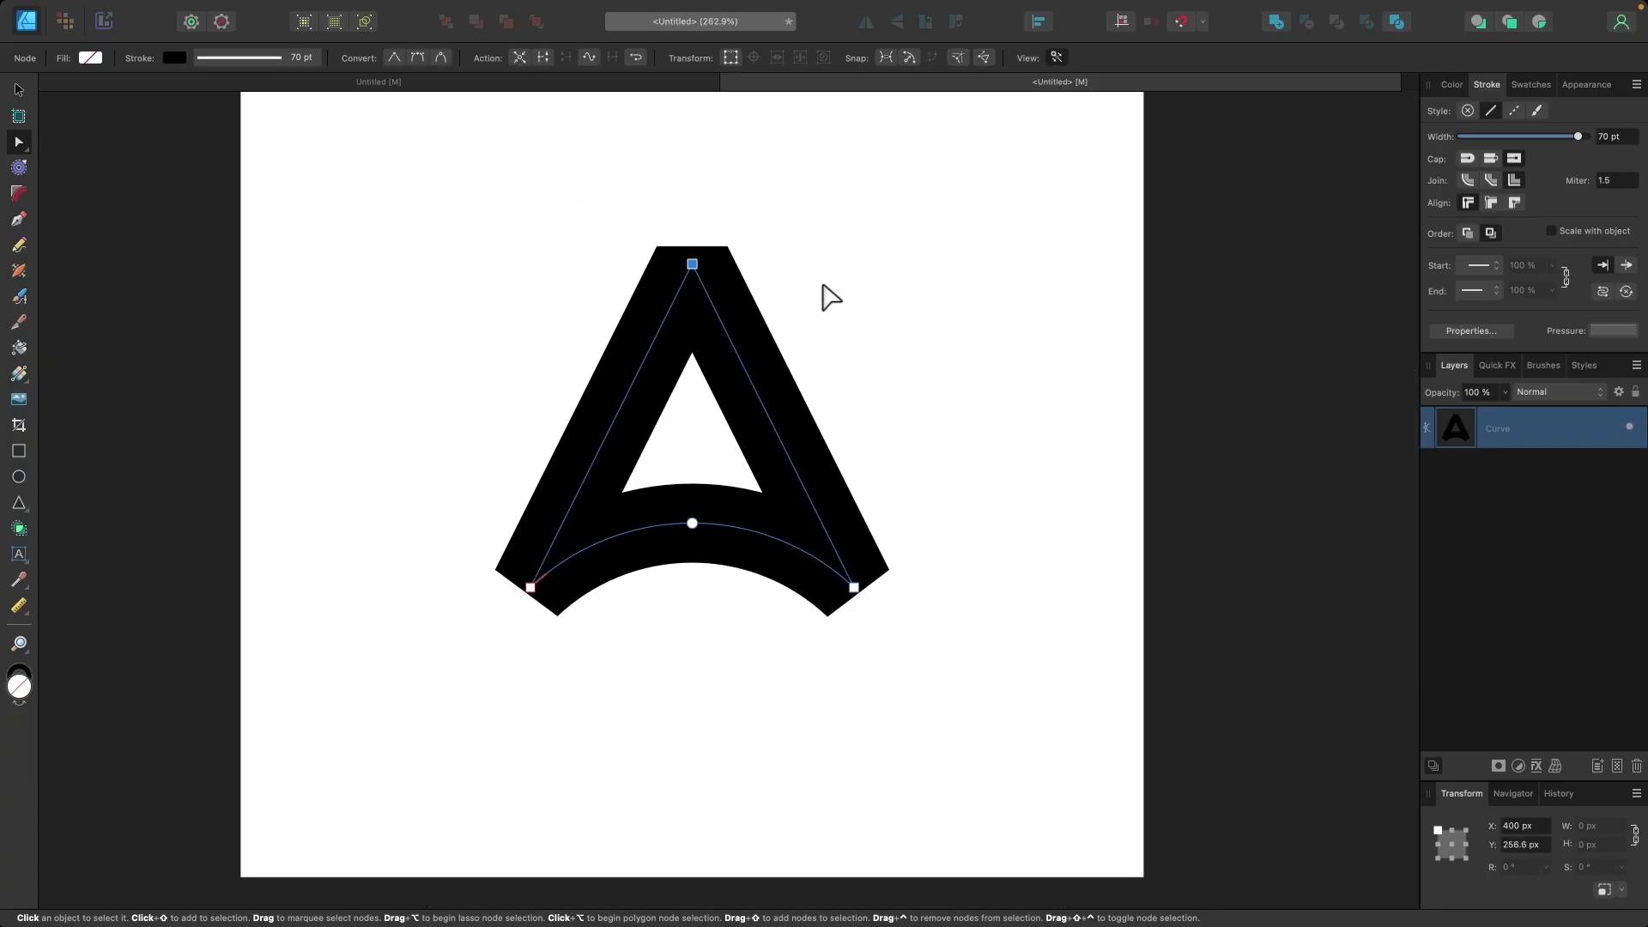
pyautogui.moveTo(448, 543); pyautogui.dragTo(581, 636)
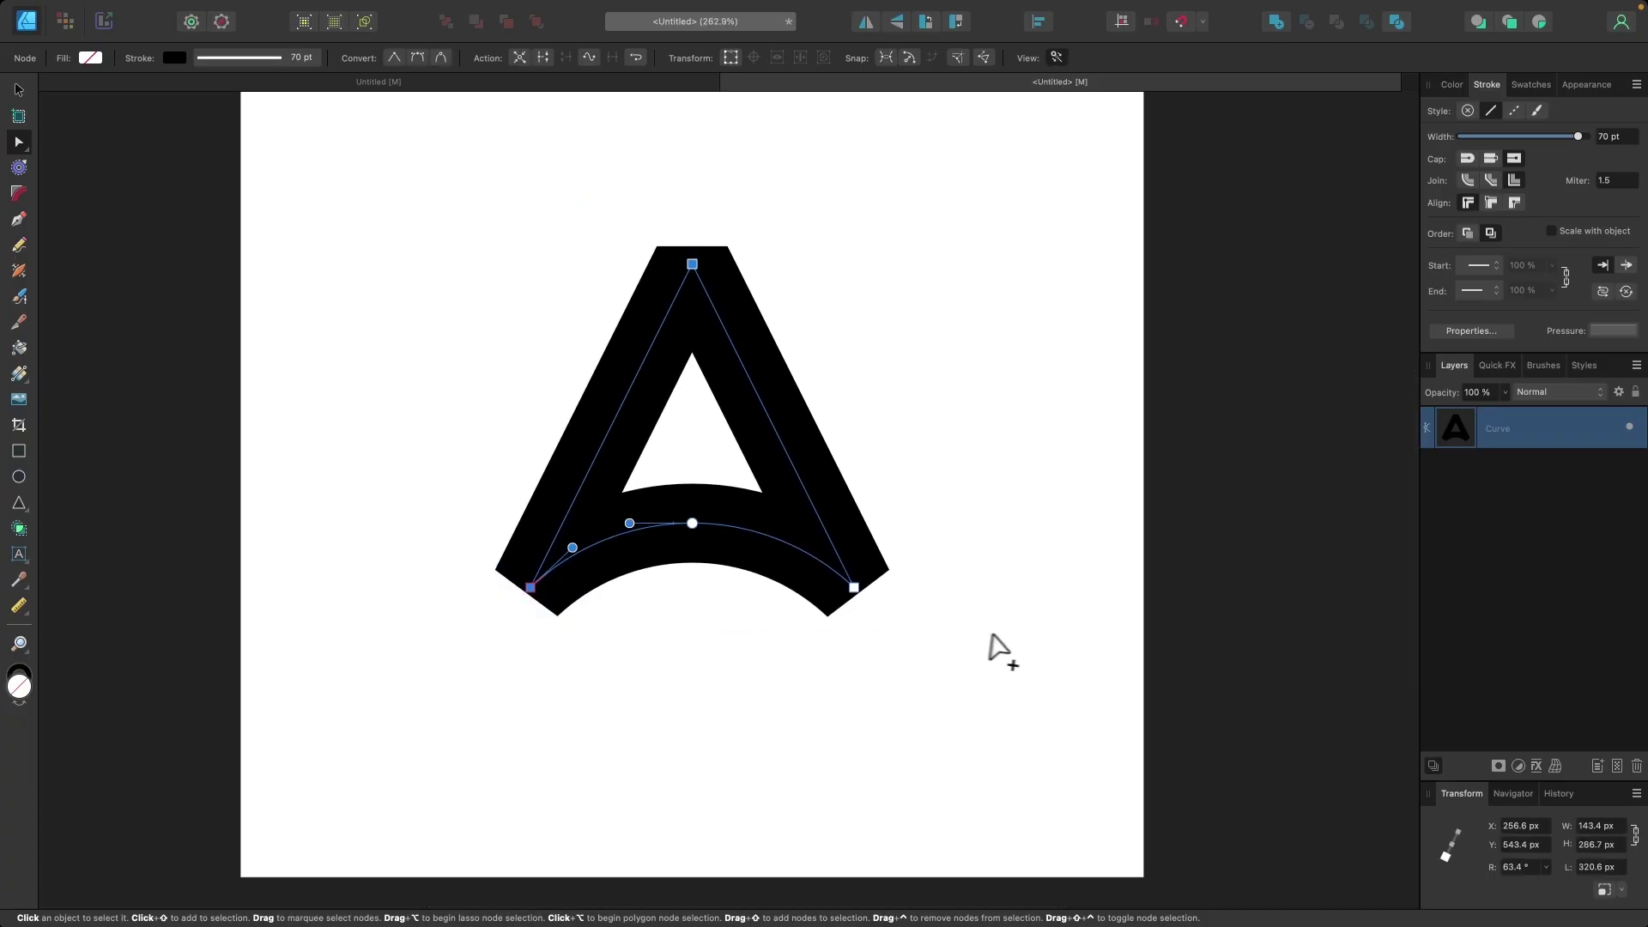
pyautogui.moveTo(979, 637); pyautogui.dragTo(797, 556)
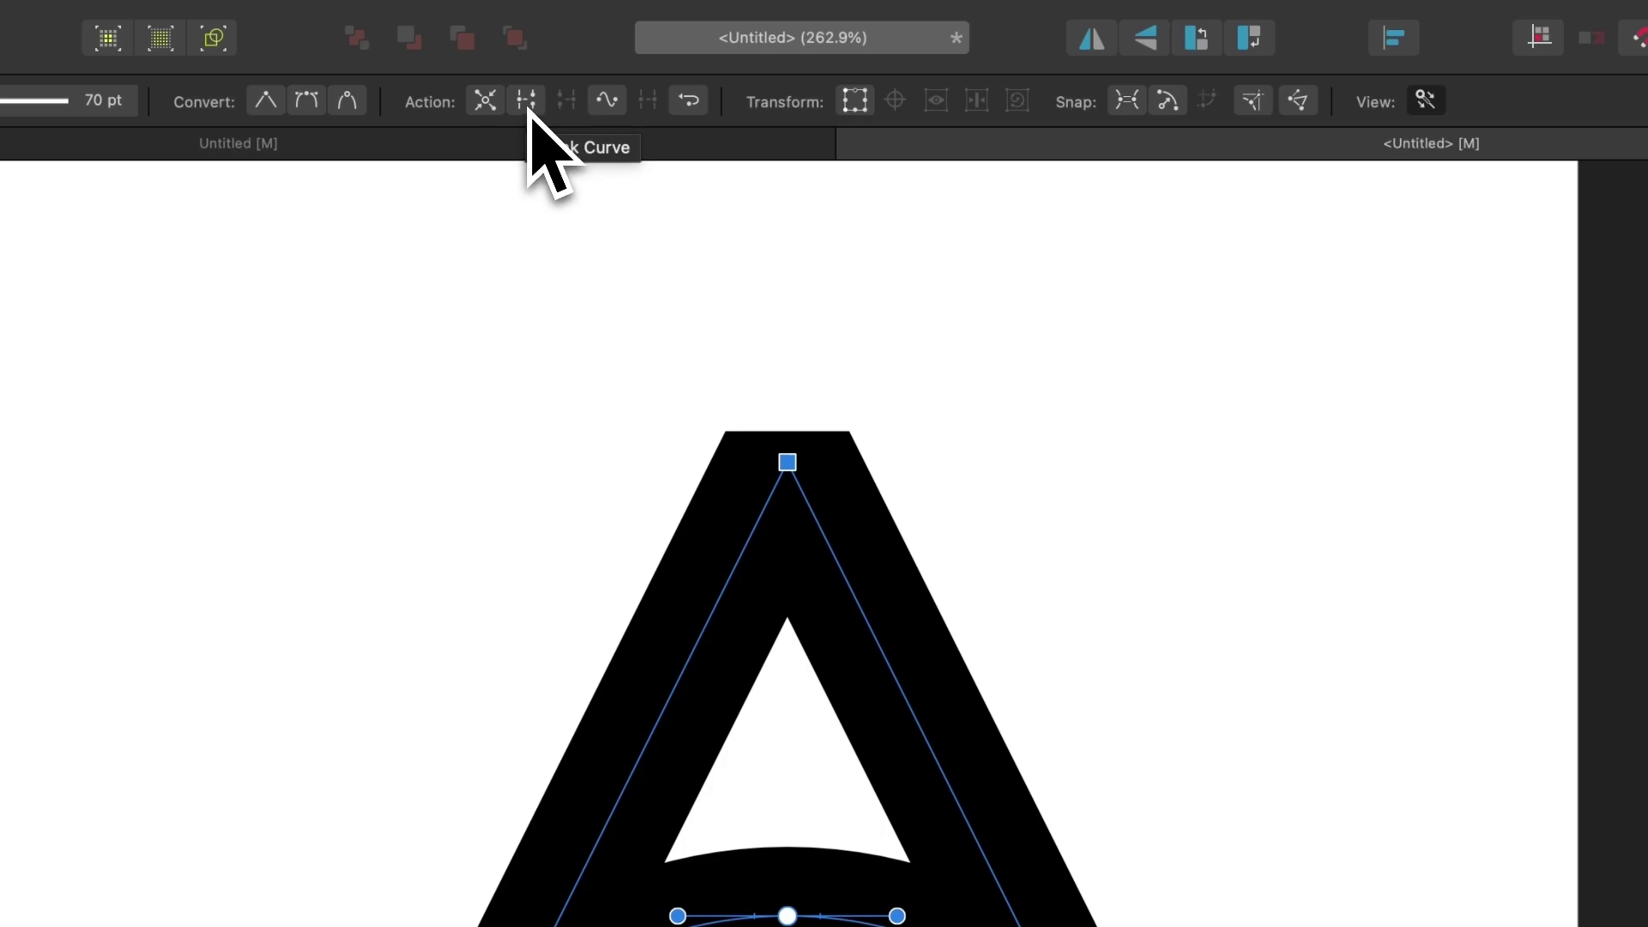
pyautogui.click(527, 105)
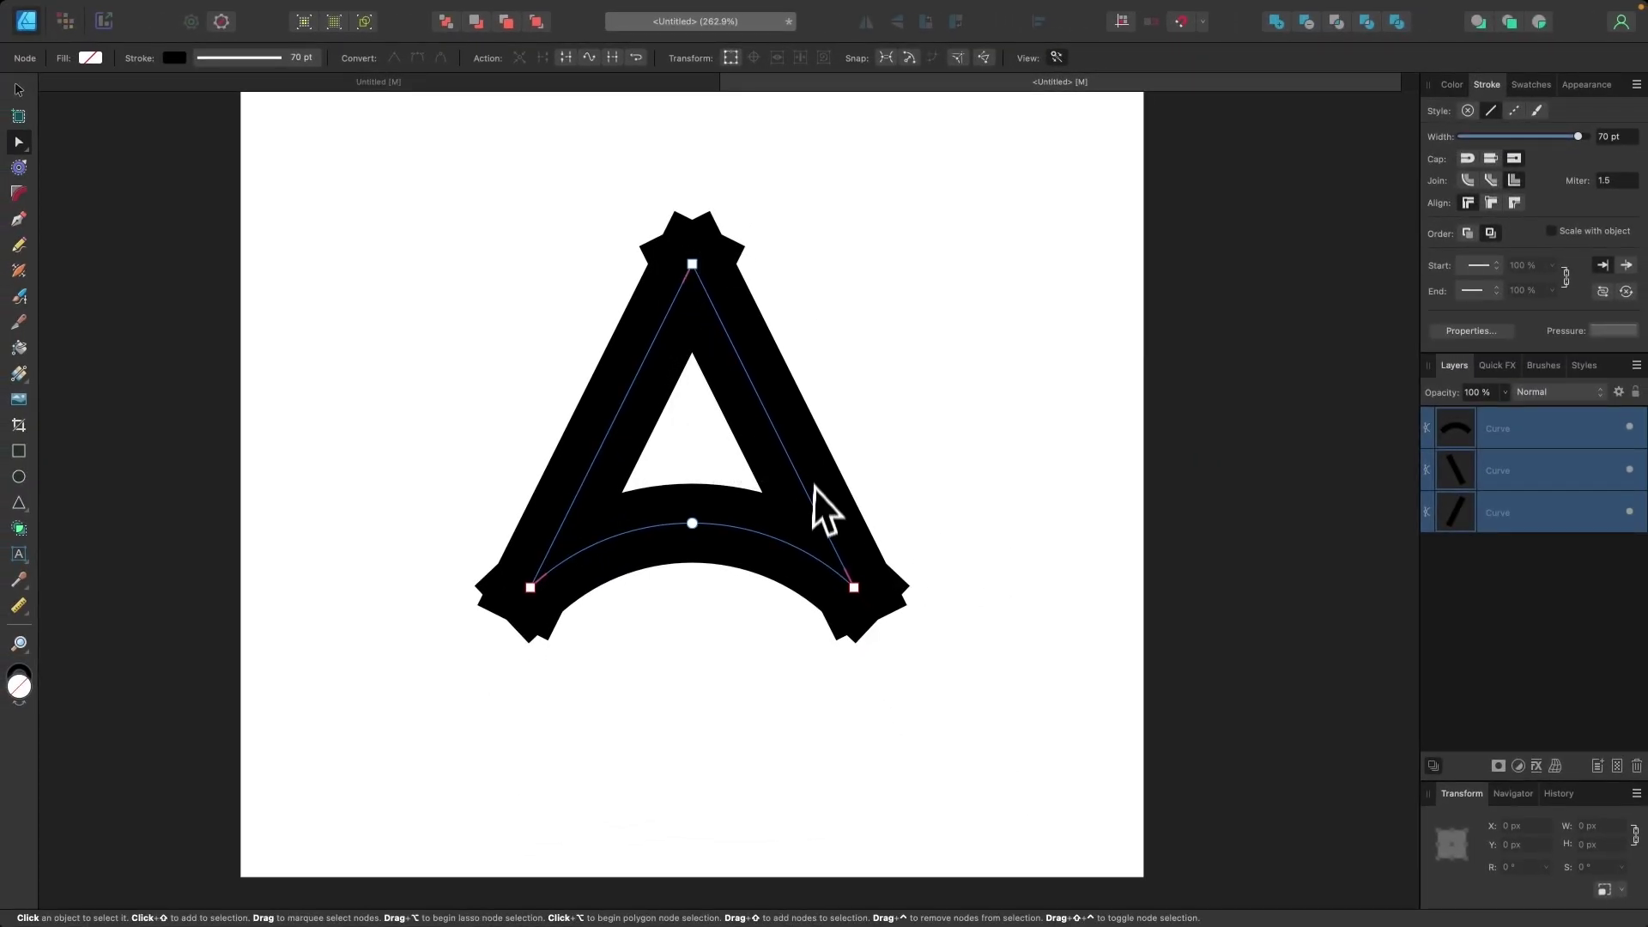
# Step: Expand the strokes of all three selected curves into filled shapes
pyautogui.click(19, 89)
pyautogui.scroll(2, 527, 446)
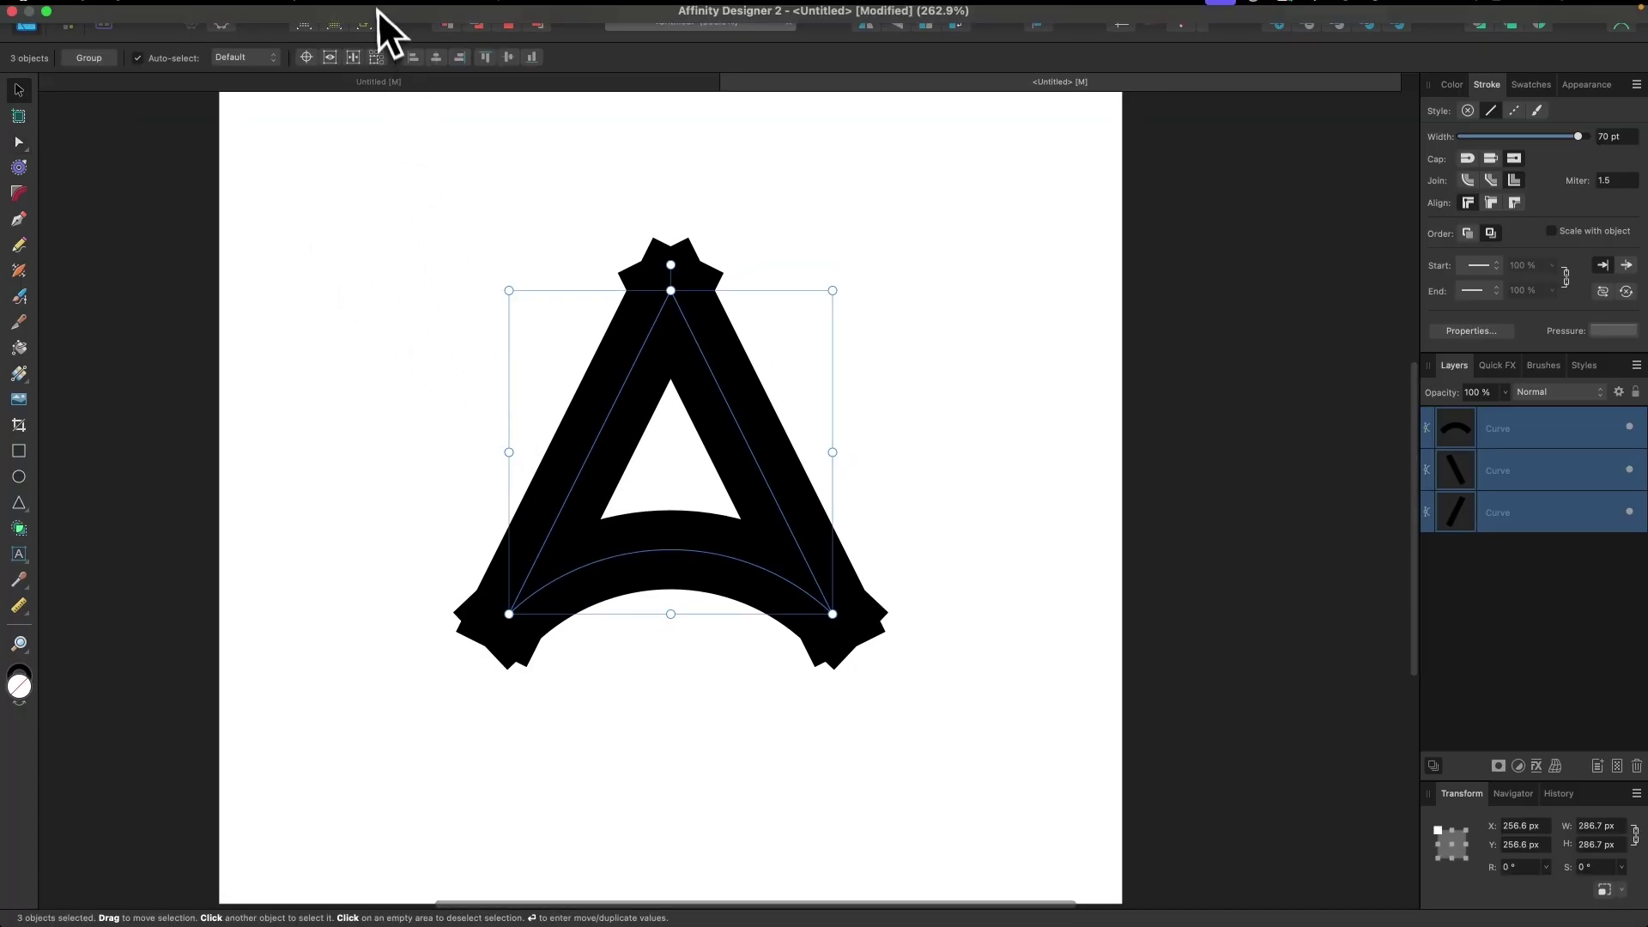
pyautogui.moveTo(378, 7)
pyautogui.click(295, 12)
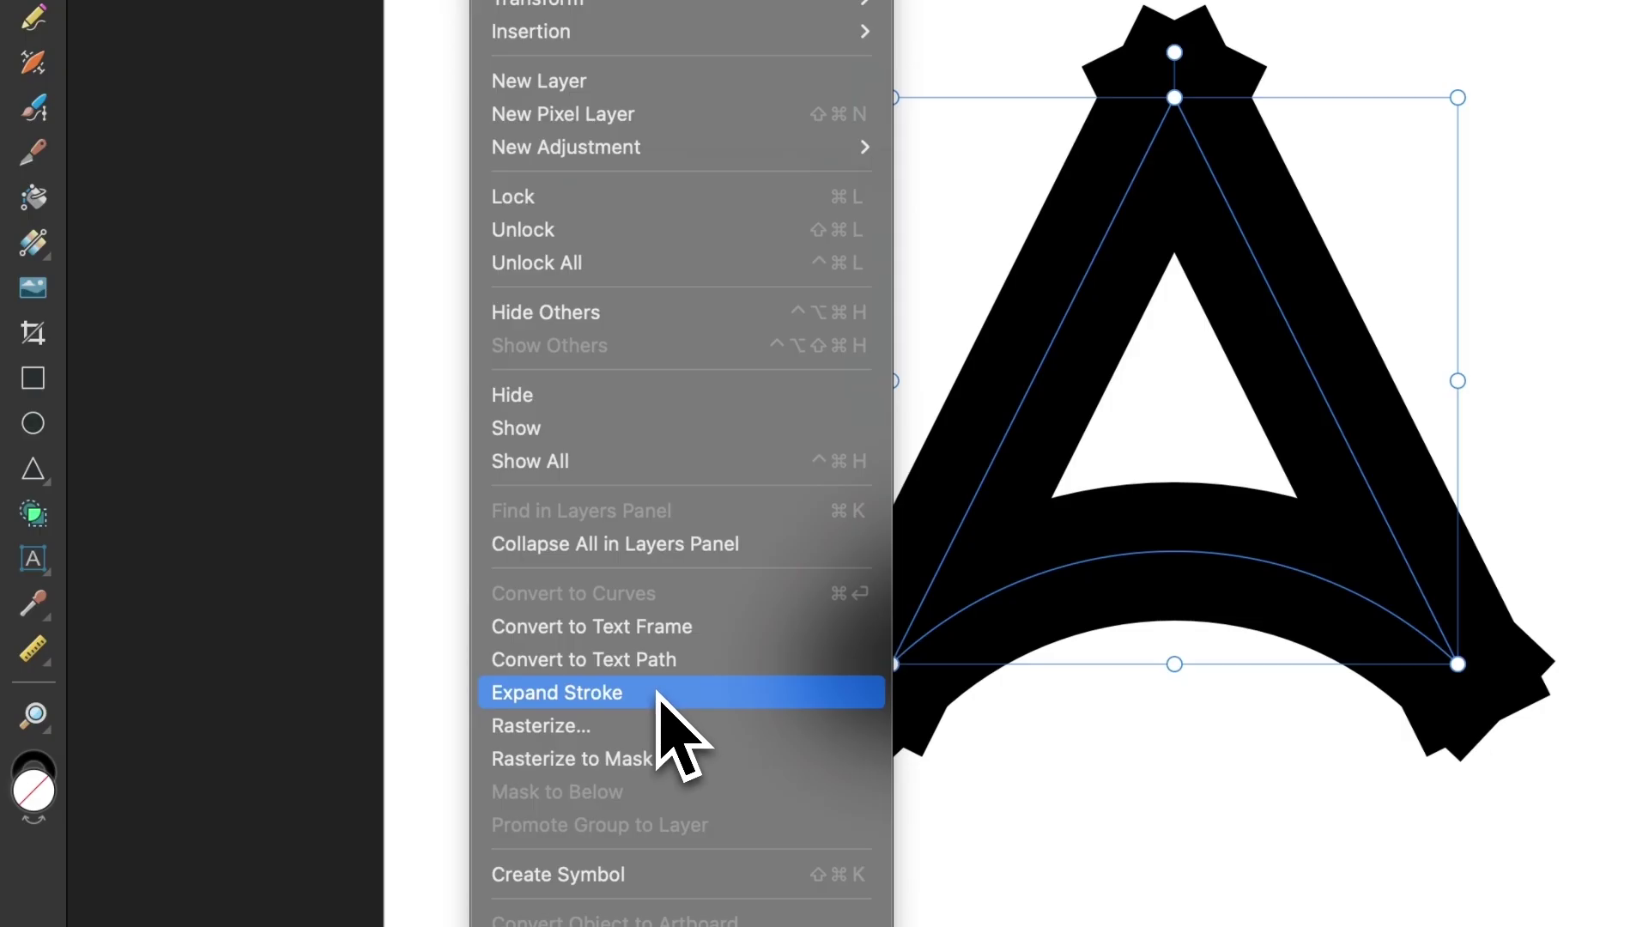
pyautogui.click(658, 693)
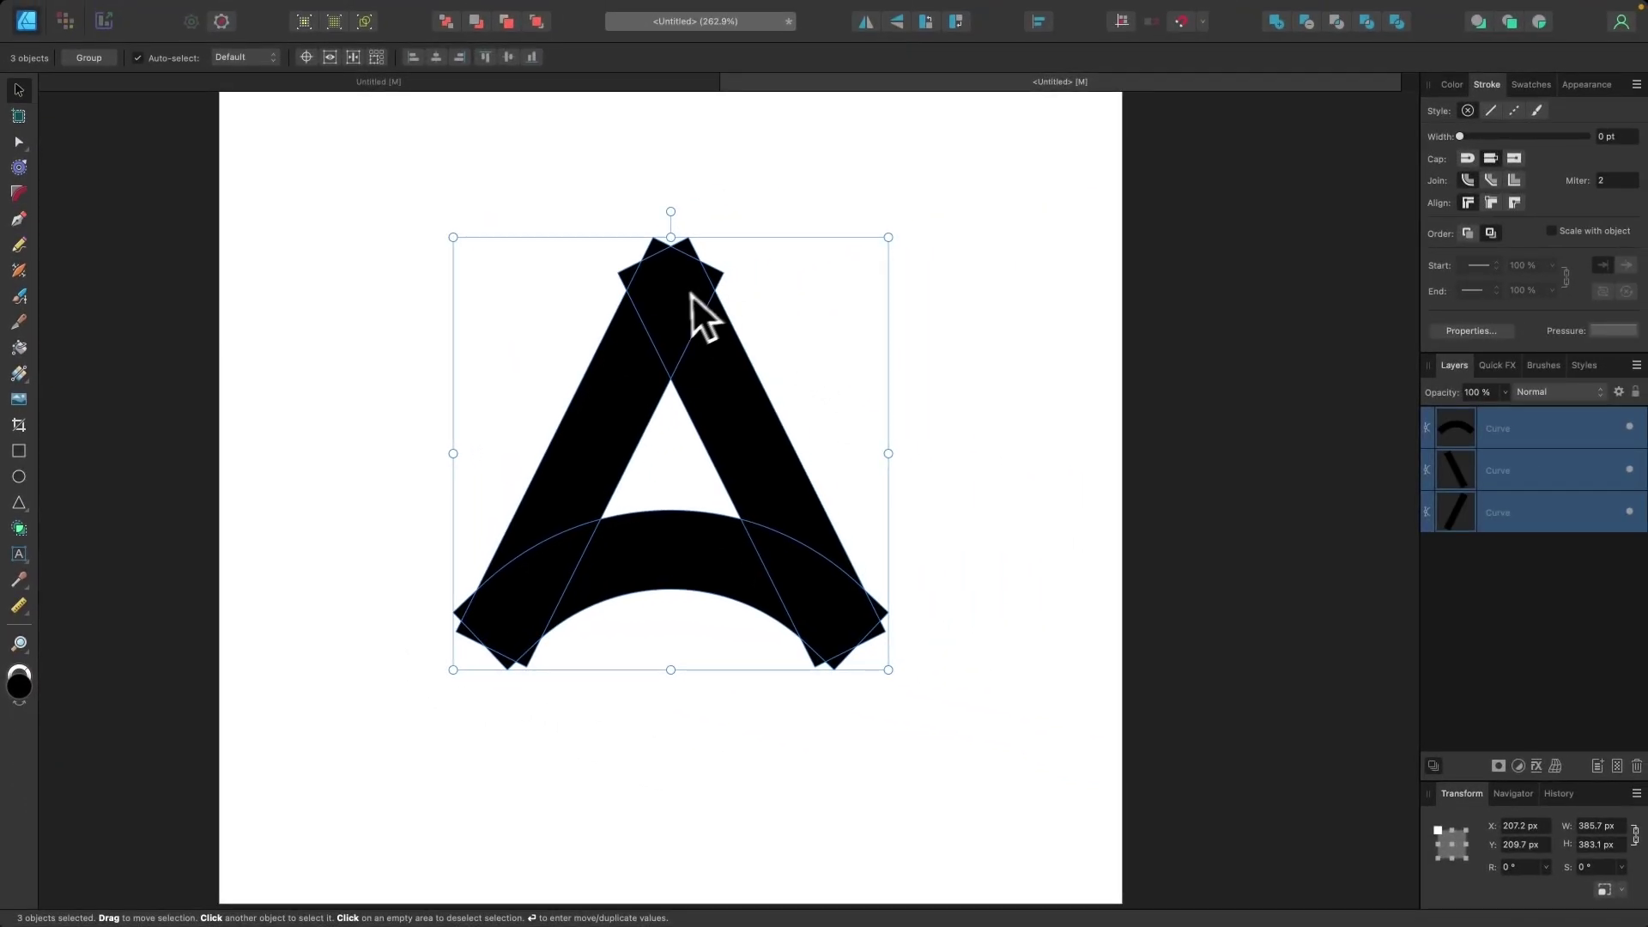
# Step: Switch to the outline view and divide the three overlapping bars into separate pieces, leaving nothing selected
pyautogui.scroll(2, 656, 436)
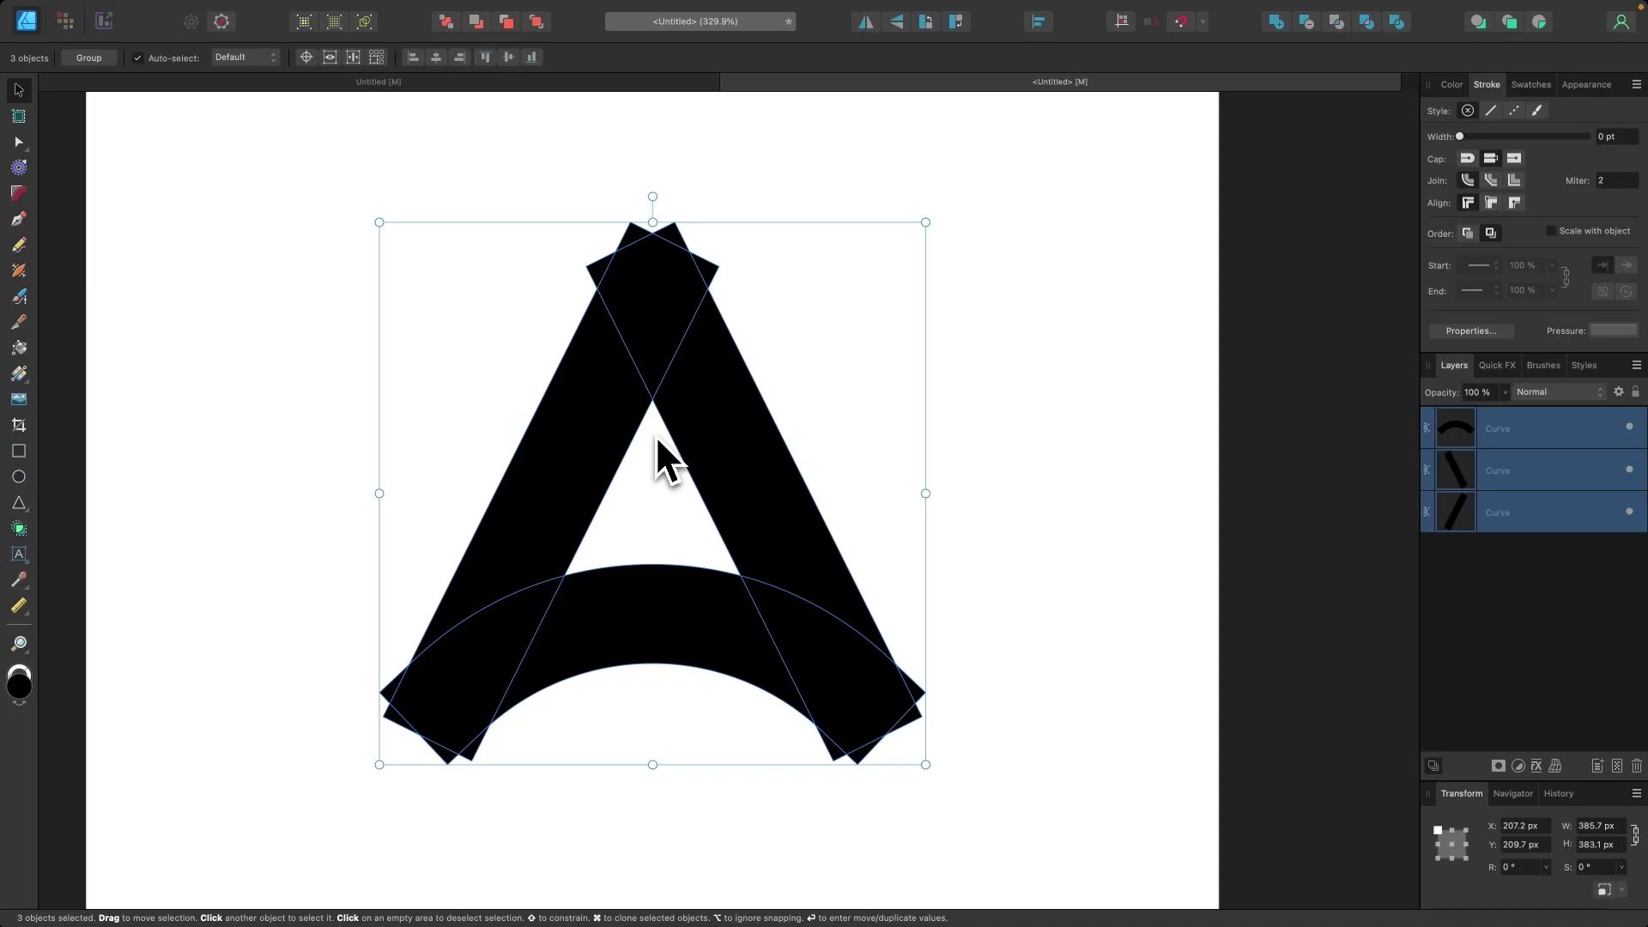
pyautogui.press('super+y')
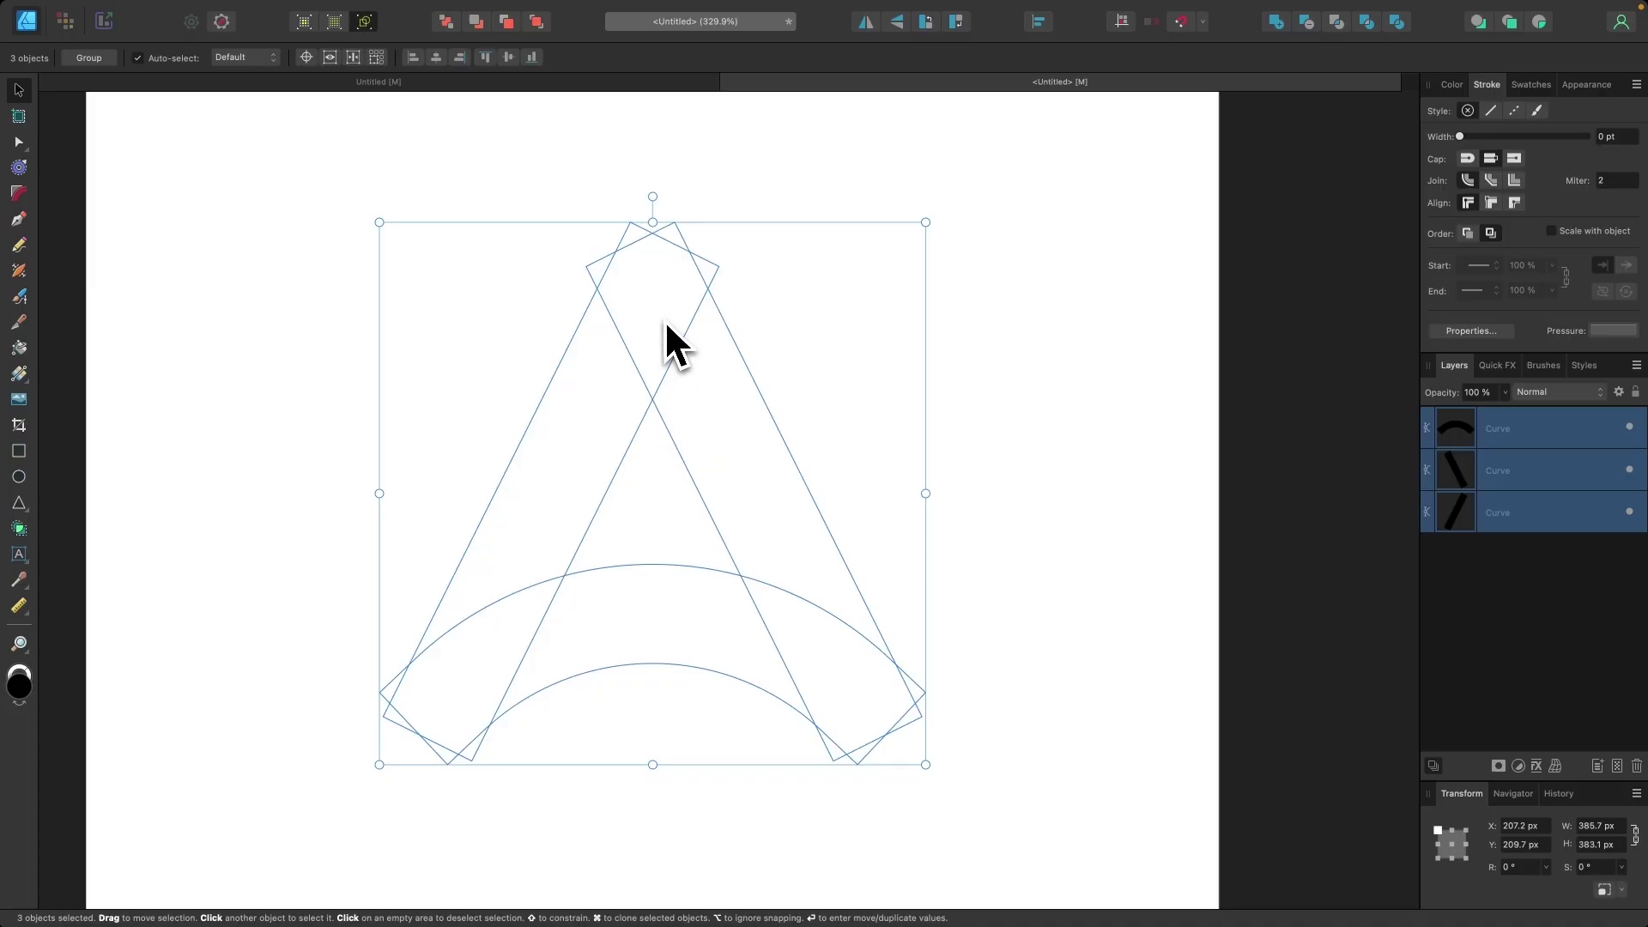
pyautogui.press('super+equal')
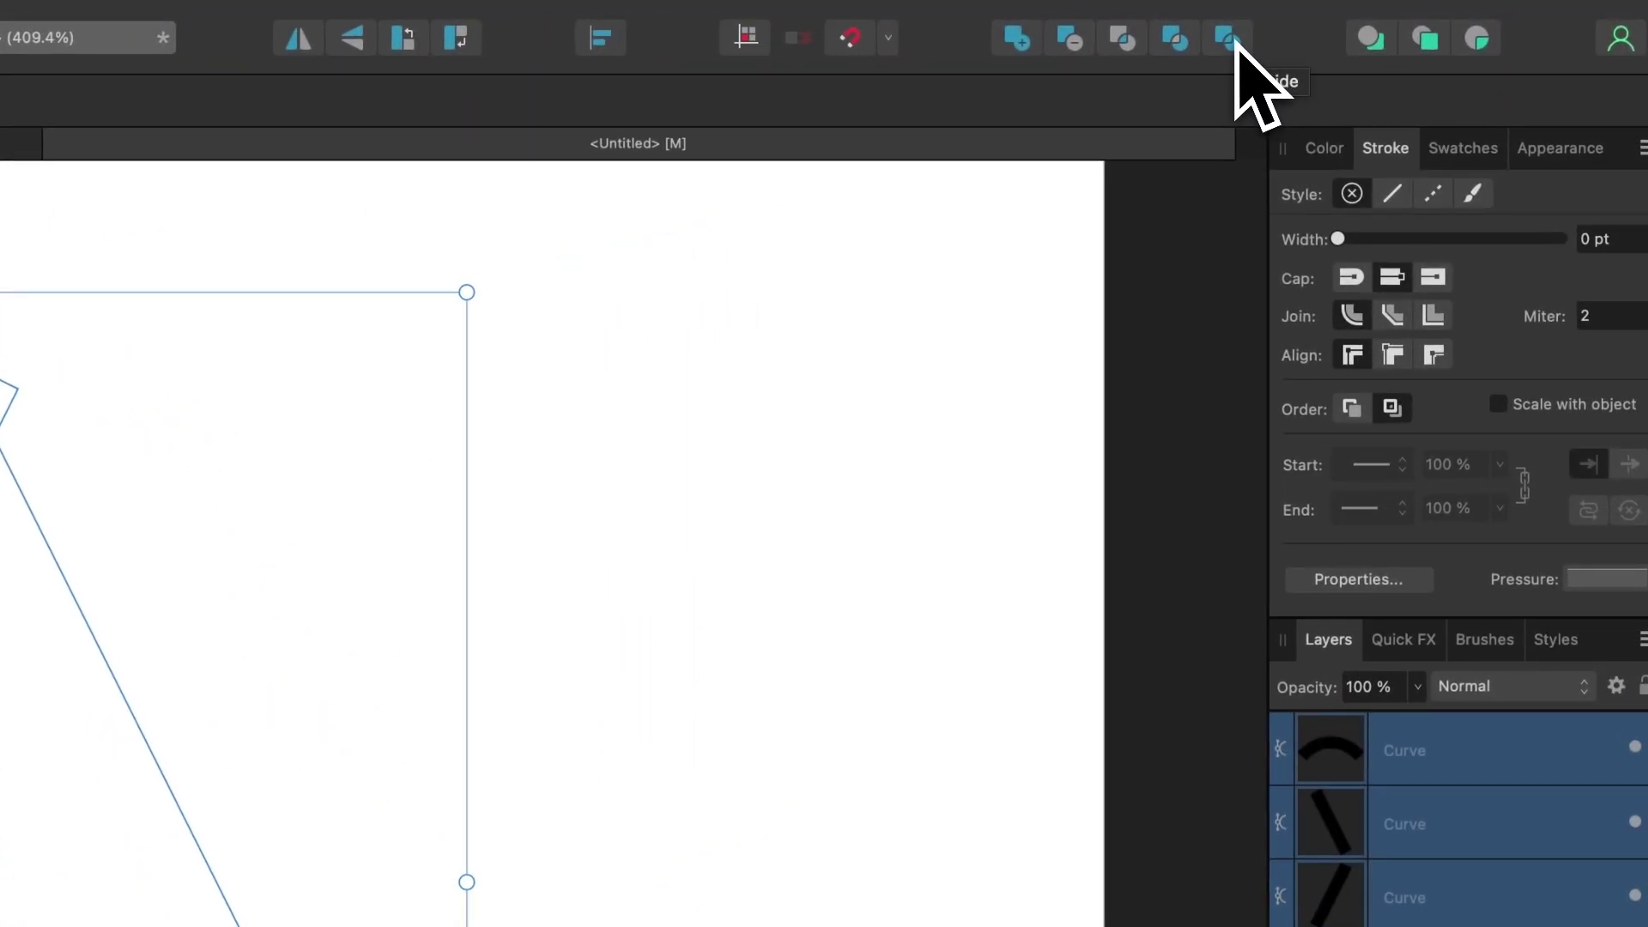
pyautogui.click(1235, 45)
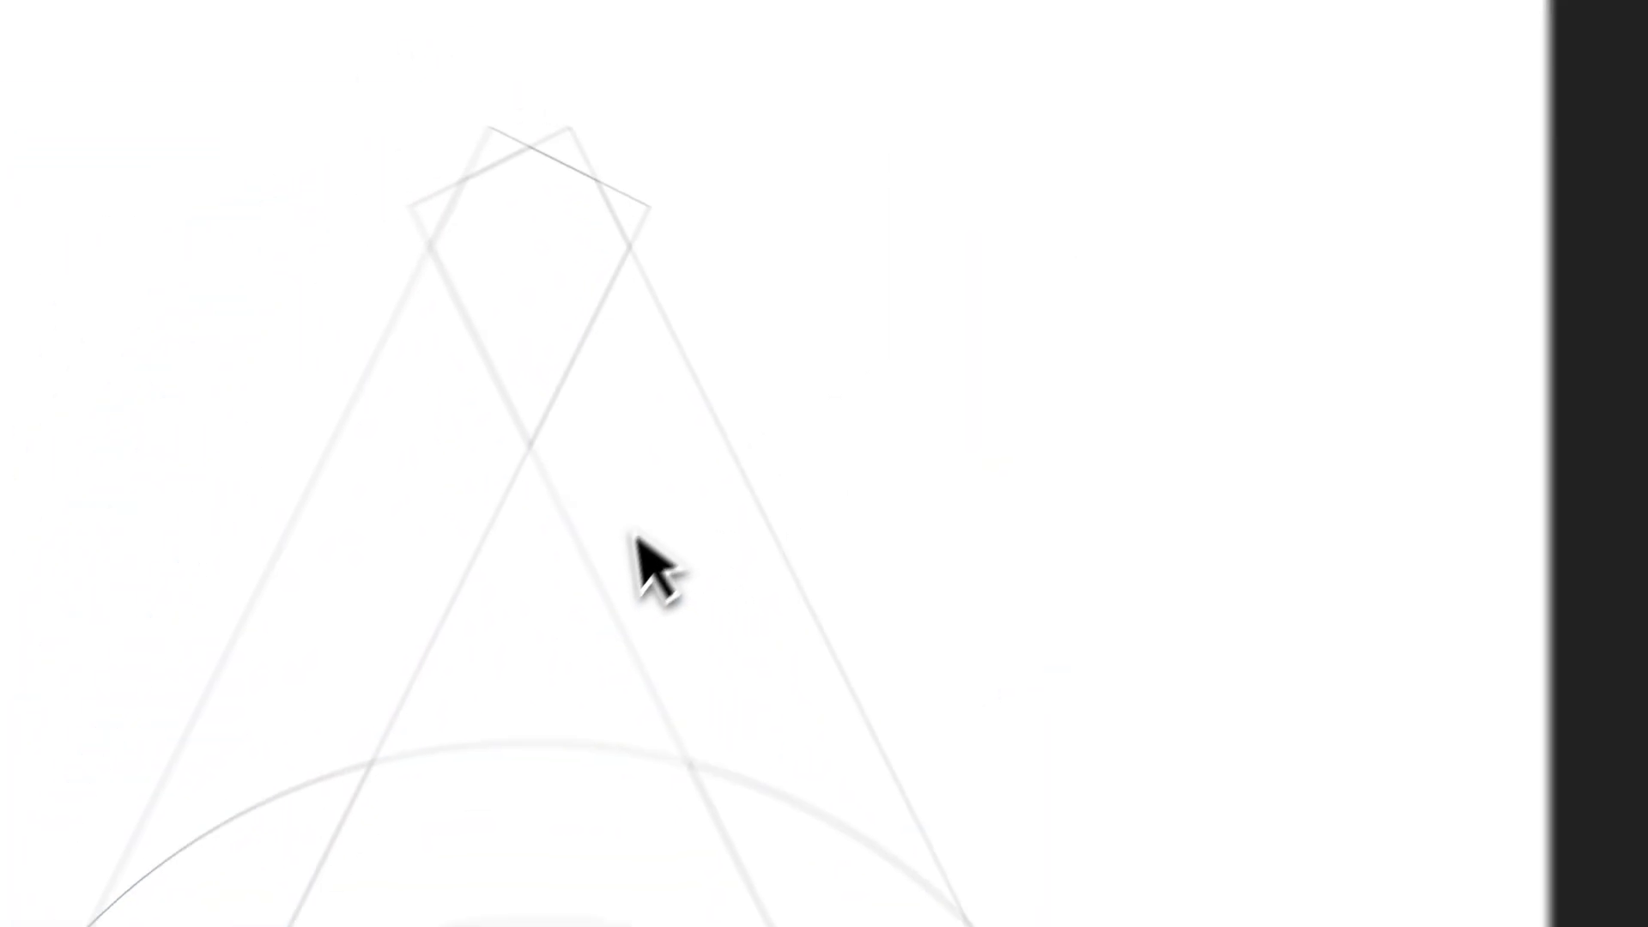
pyautogui.click(760, 821)
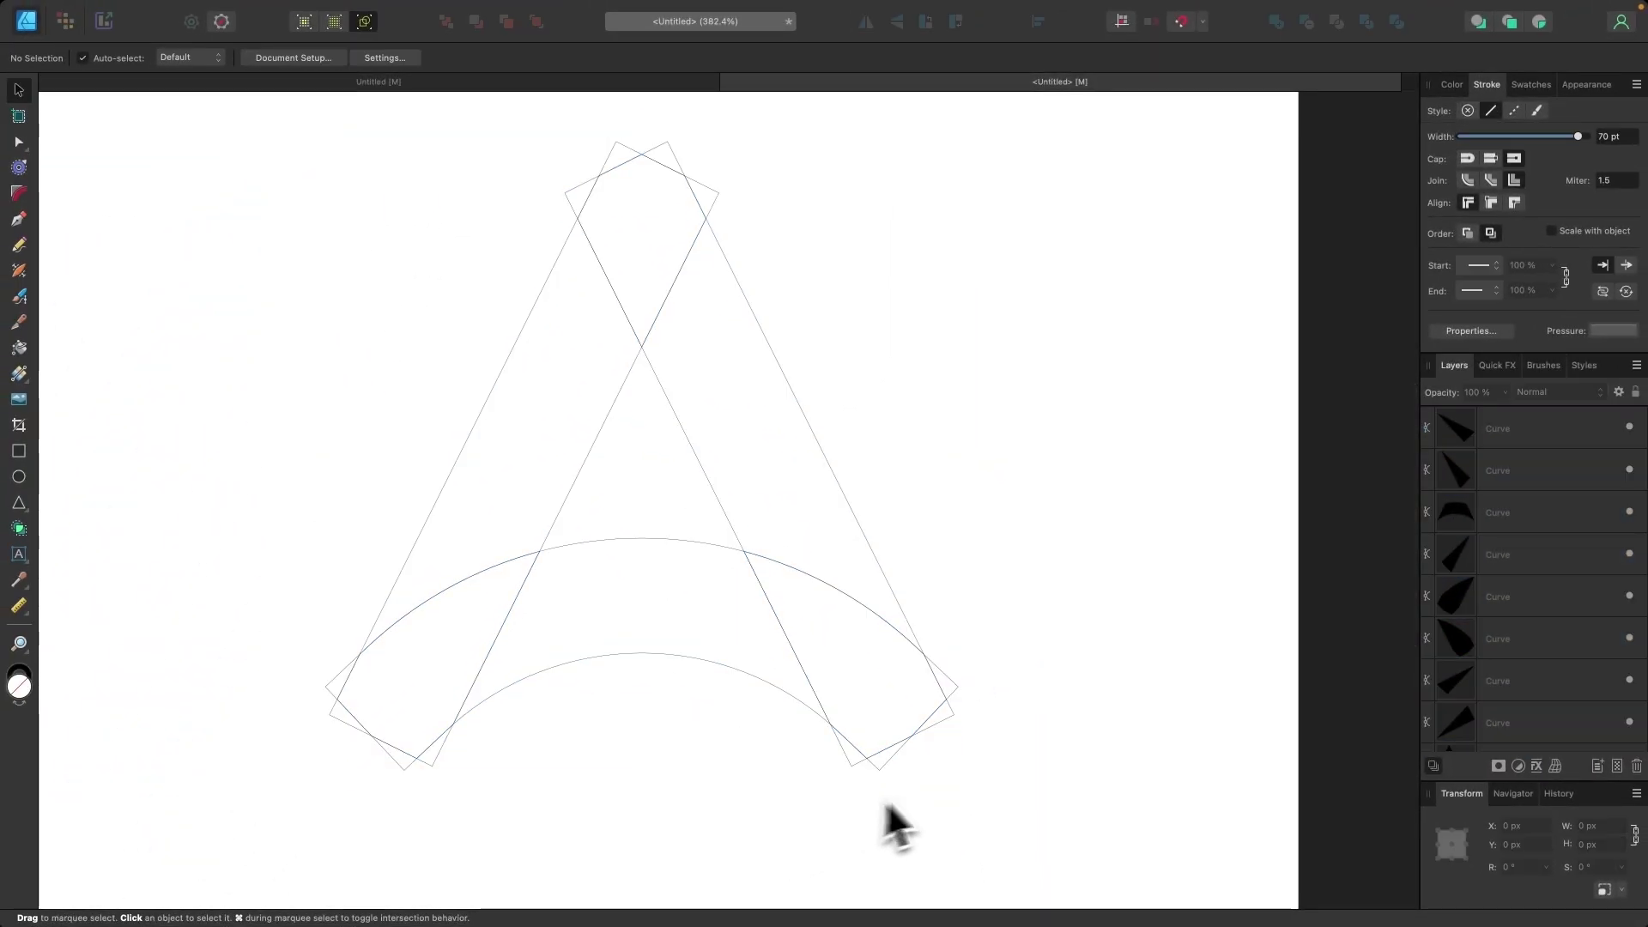
# Step: Delete the four small protruding fragments around the A's lower-right corner
pyautogui.scroll(5, 935, 751)
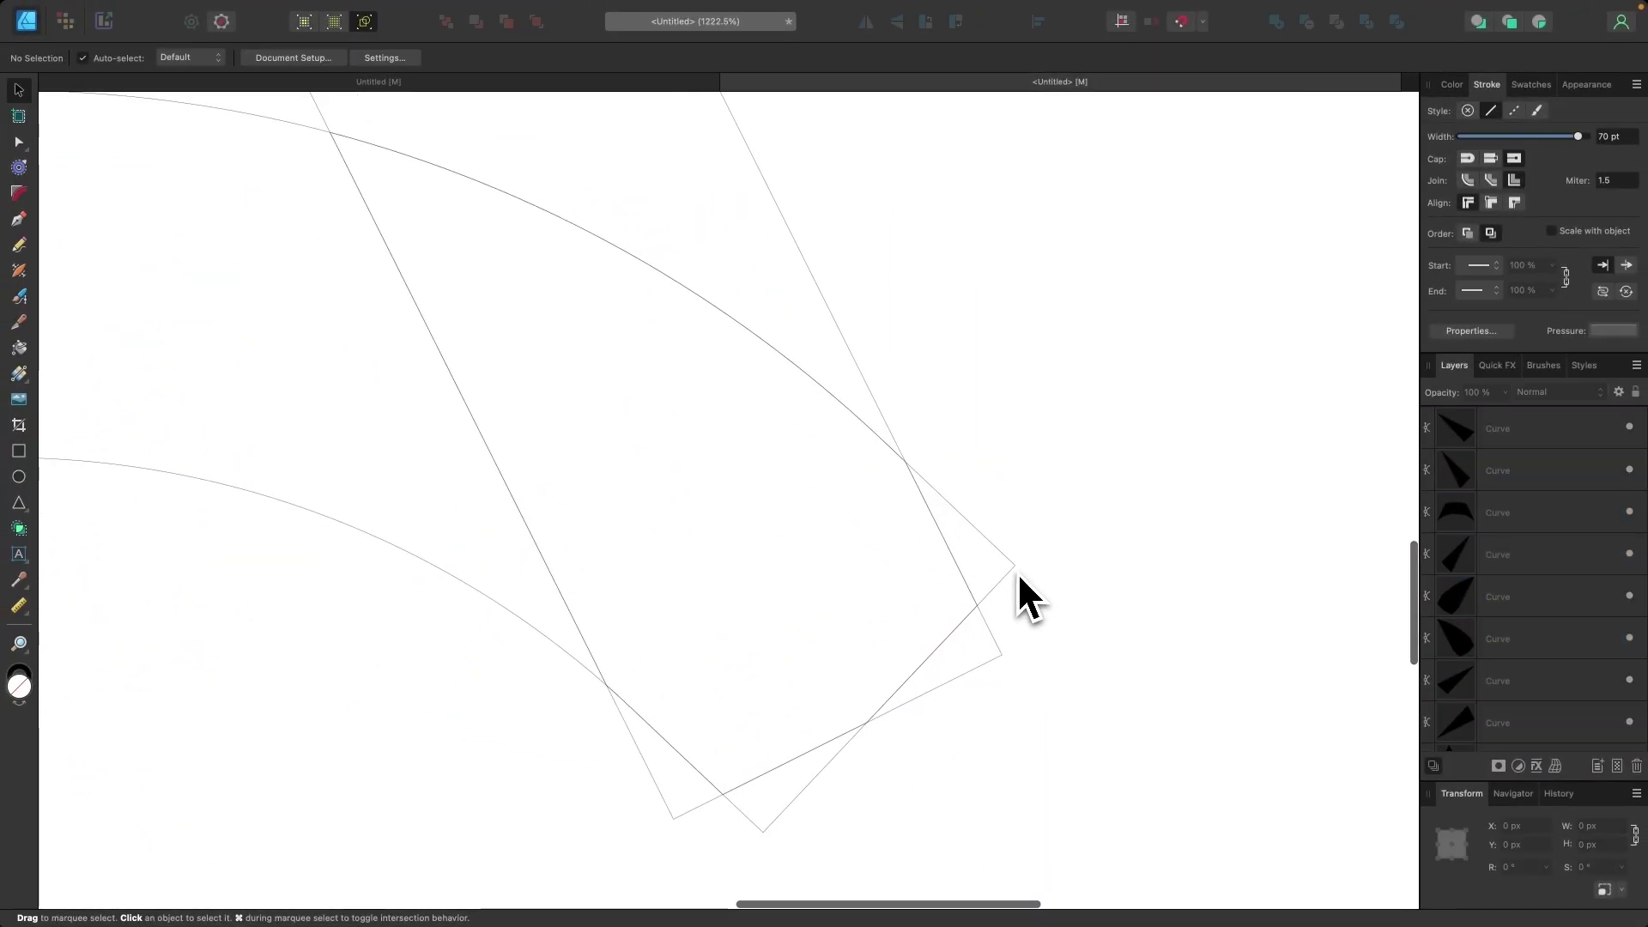
pyautogui.click(1013, 571)
pyautogui.press('Delete')
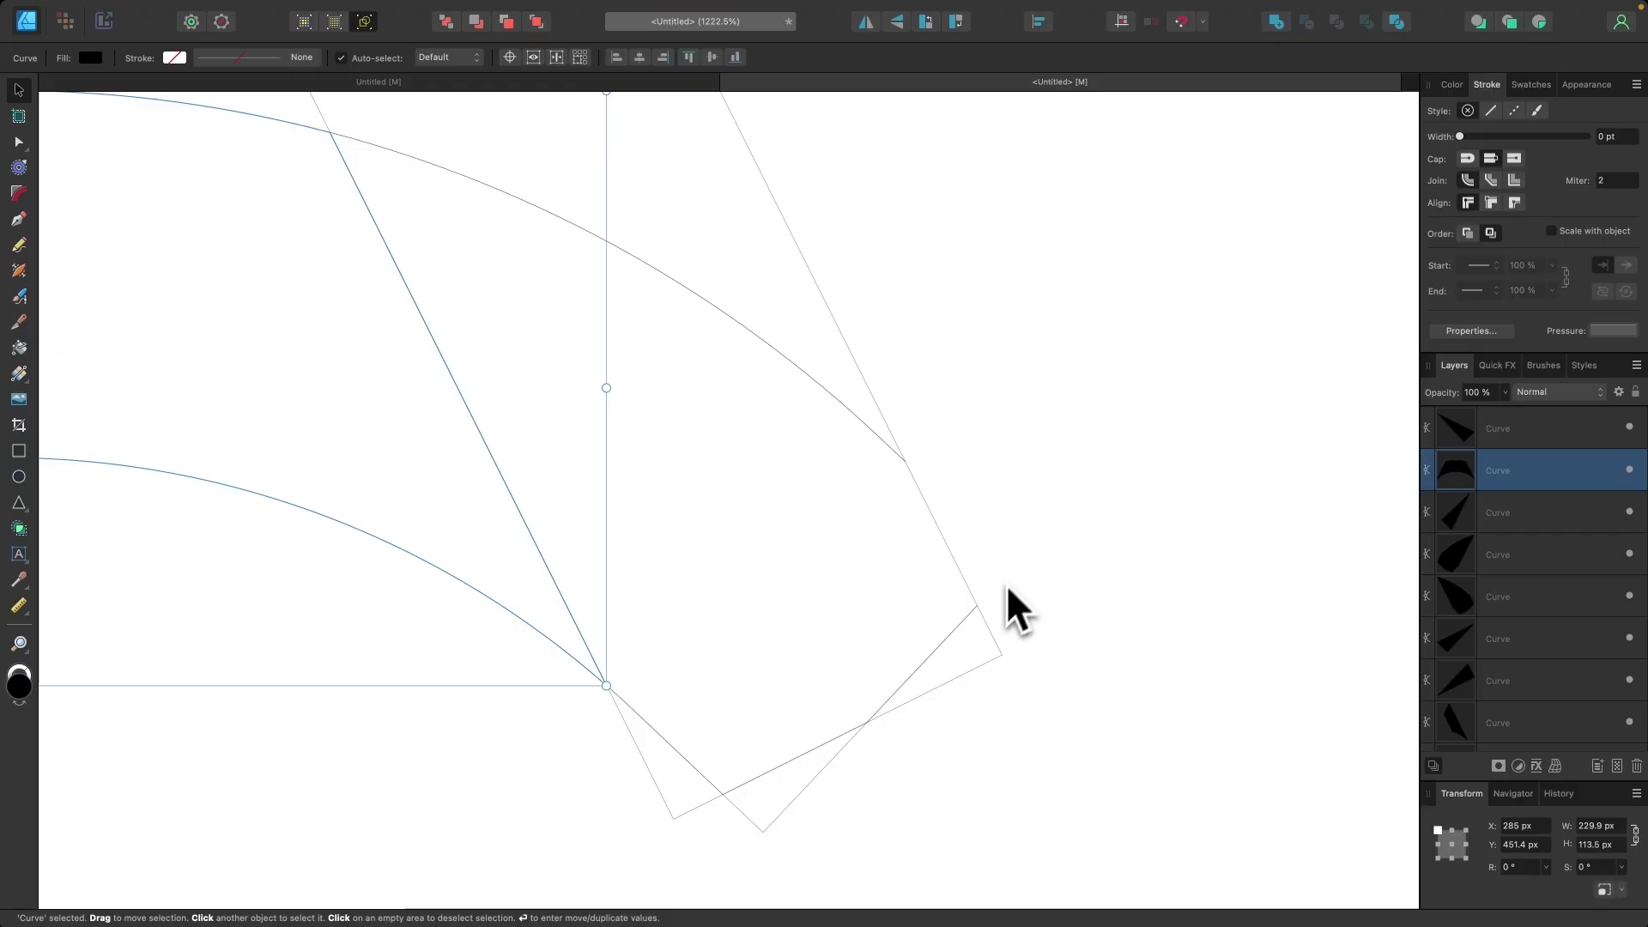
pyautogui.click(996, 661)
pyautogui.press('Delete')
pyautogui.click(791, 801)
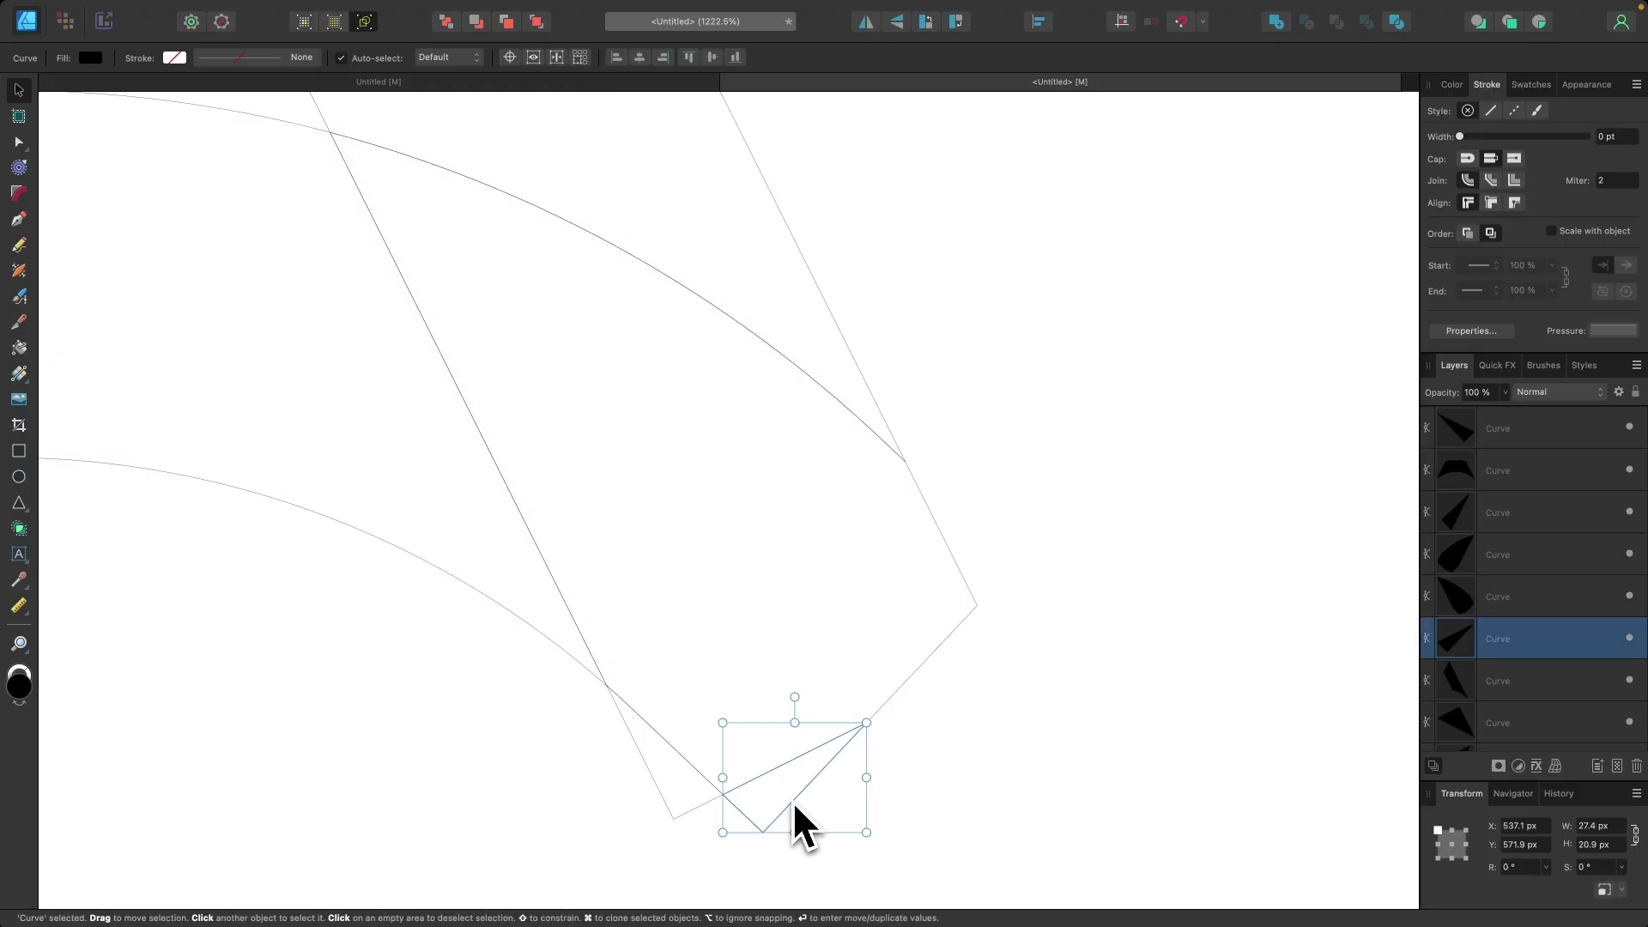
pyautogui.press('Delete')
pyautogui.click(690, 811)
pyautogui.press('Delete')
# Step: Delete the four small protruding fragments around the A's lower-left corner
pyautogui.scroll(-5, 556, 794)
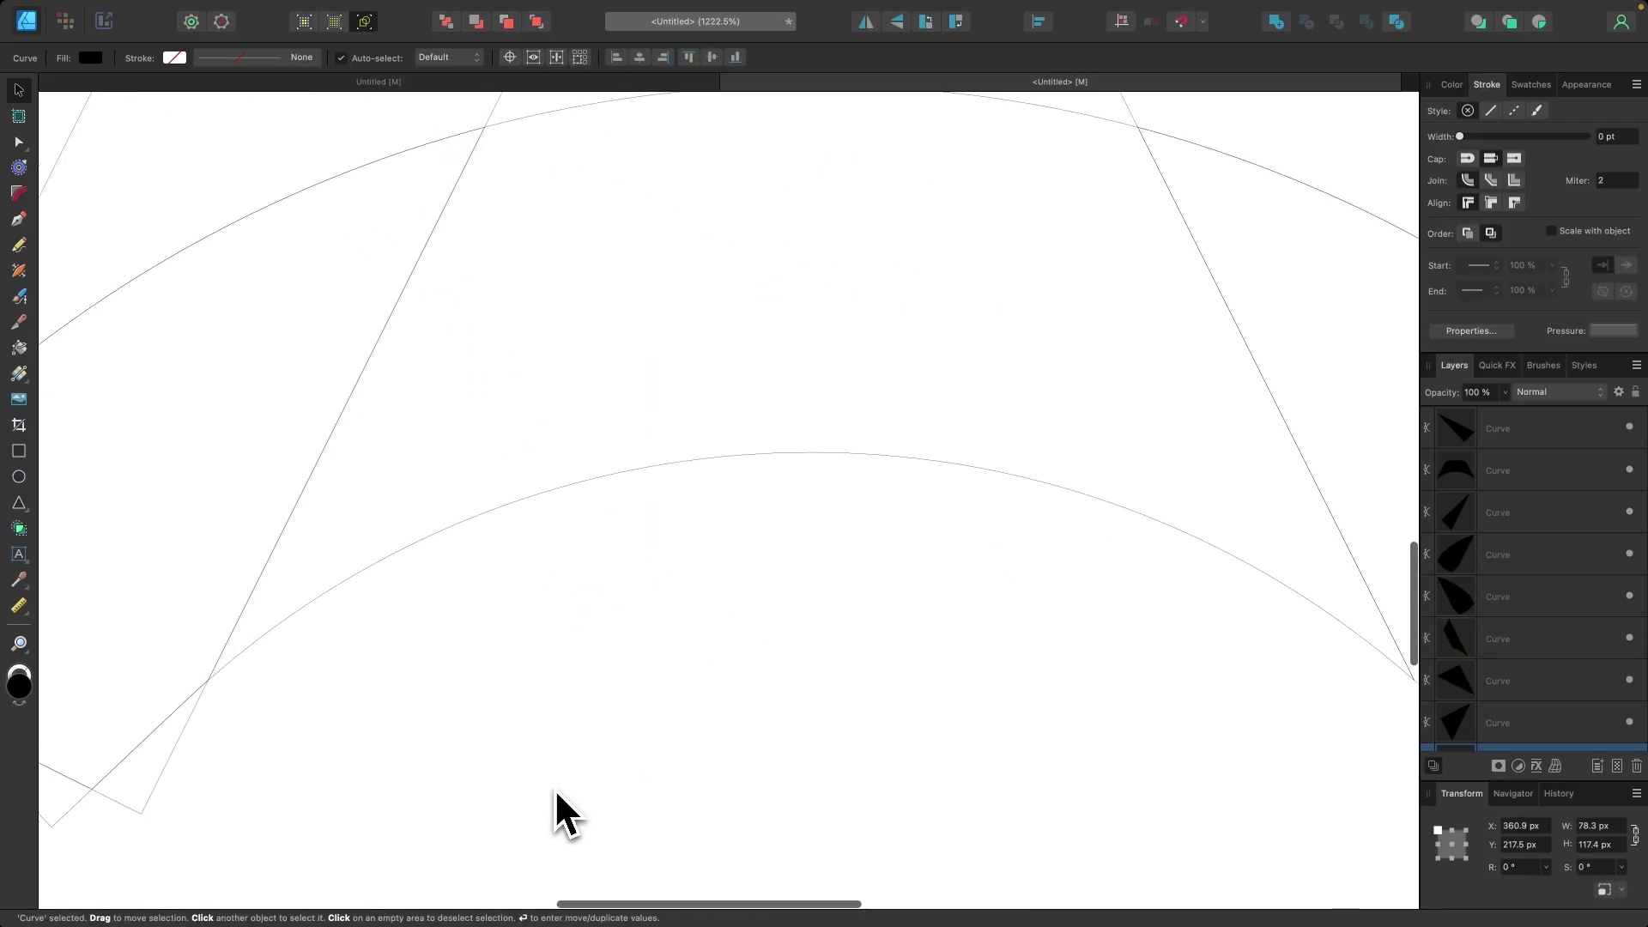
pyautogui.click(633, 747)
pyautogui.press('Delete')
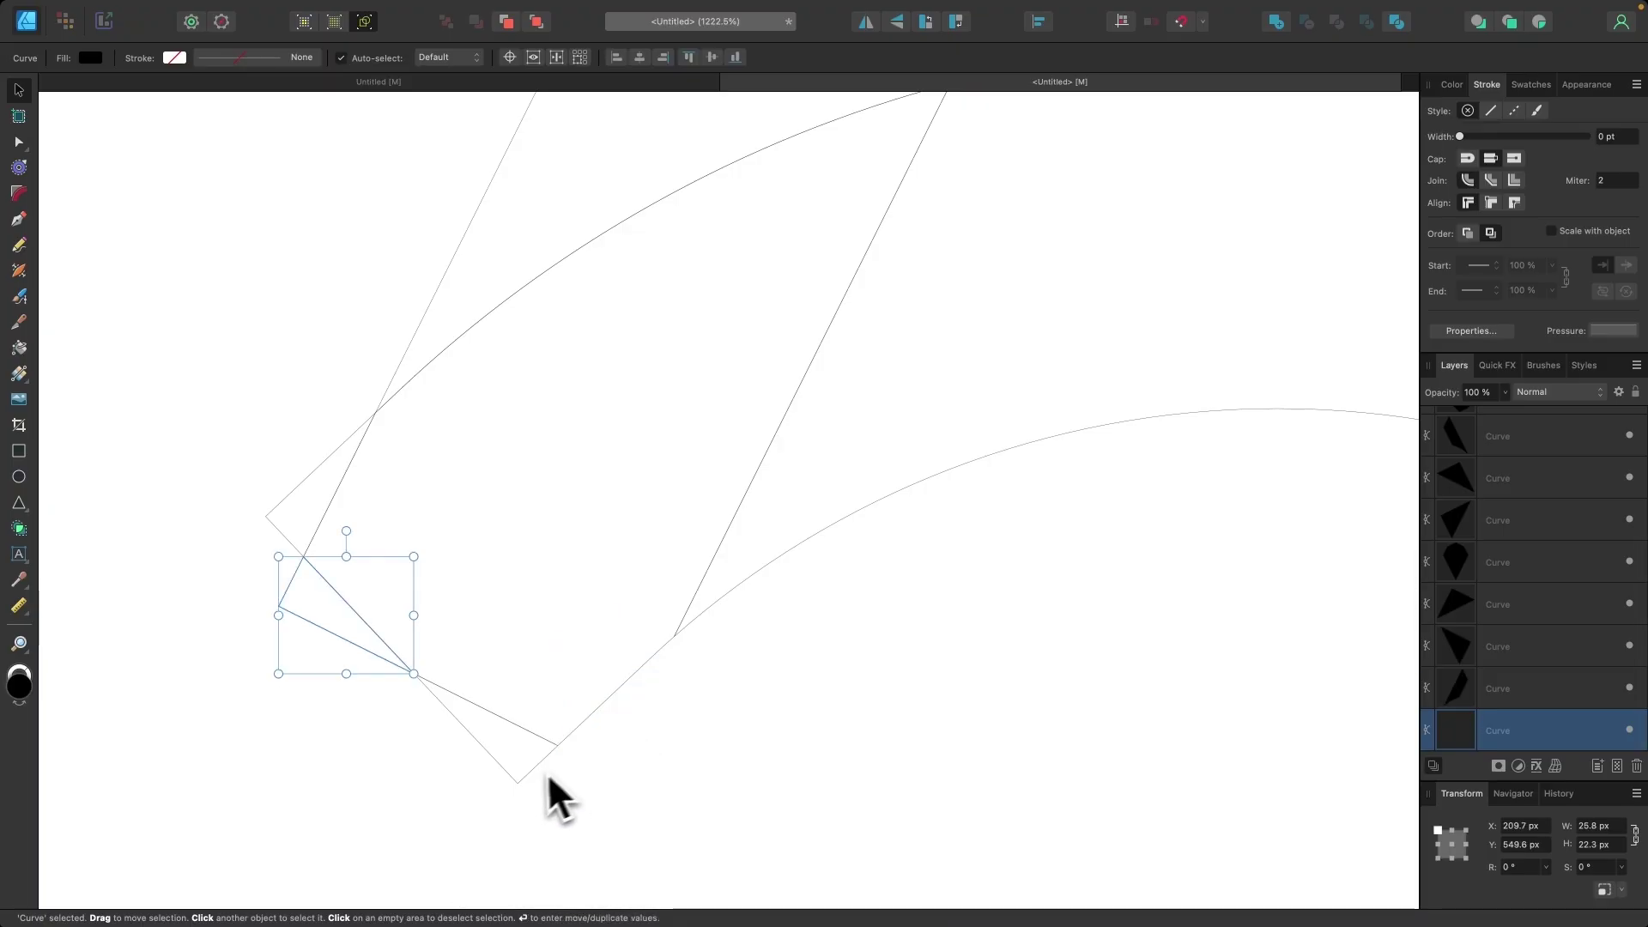
pyautogui.click(529, 783)
pyautogui.press('Delete')
pyautogui.click(326, 657)
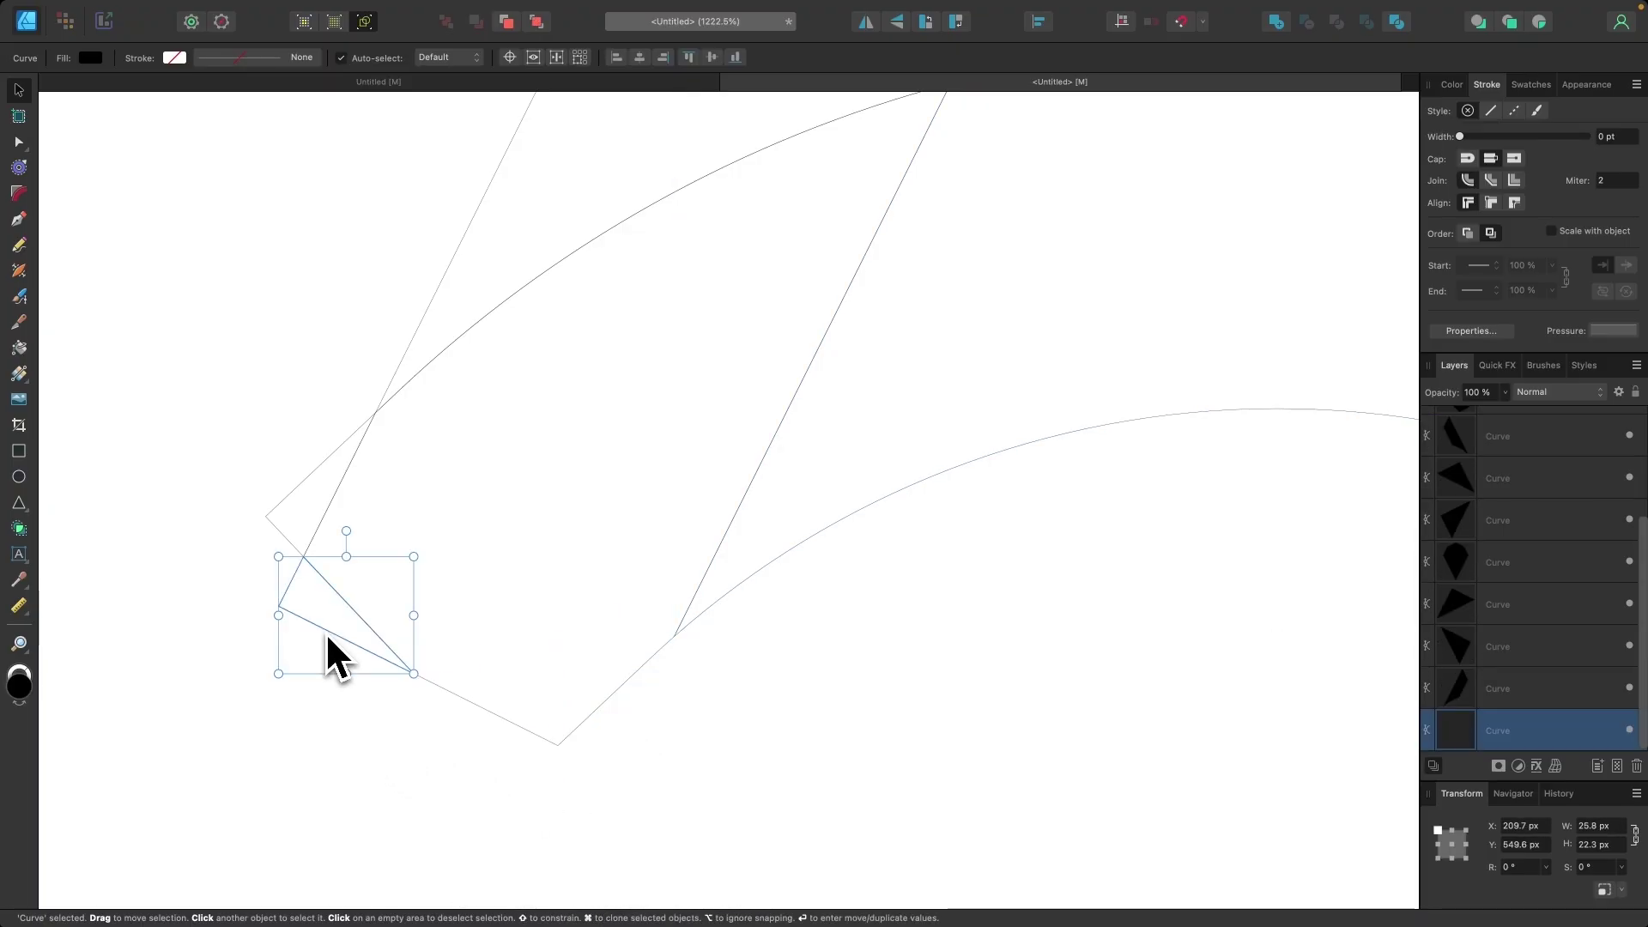
pyautogui.press('Delete')
pyautogui.click(293, 490)
pyautogui.press('Delete')
# Step: Delete the four small protruding fragments around the A's apex
pyautogui.scroll(-5, 292, 491)
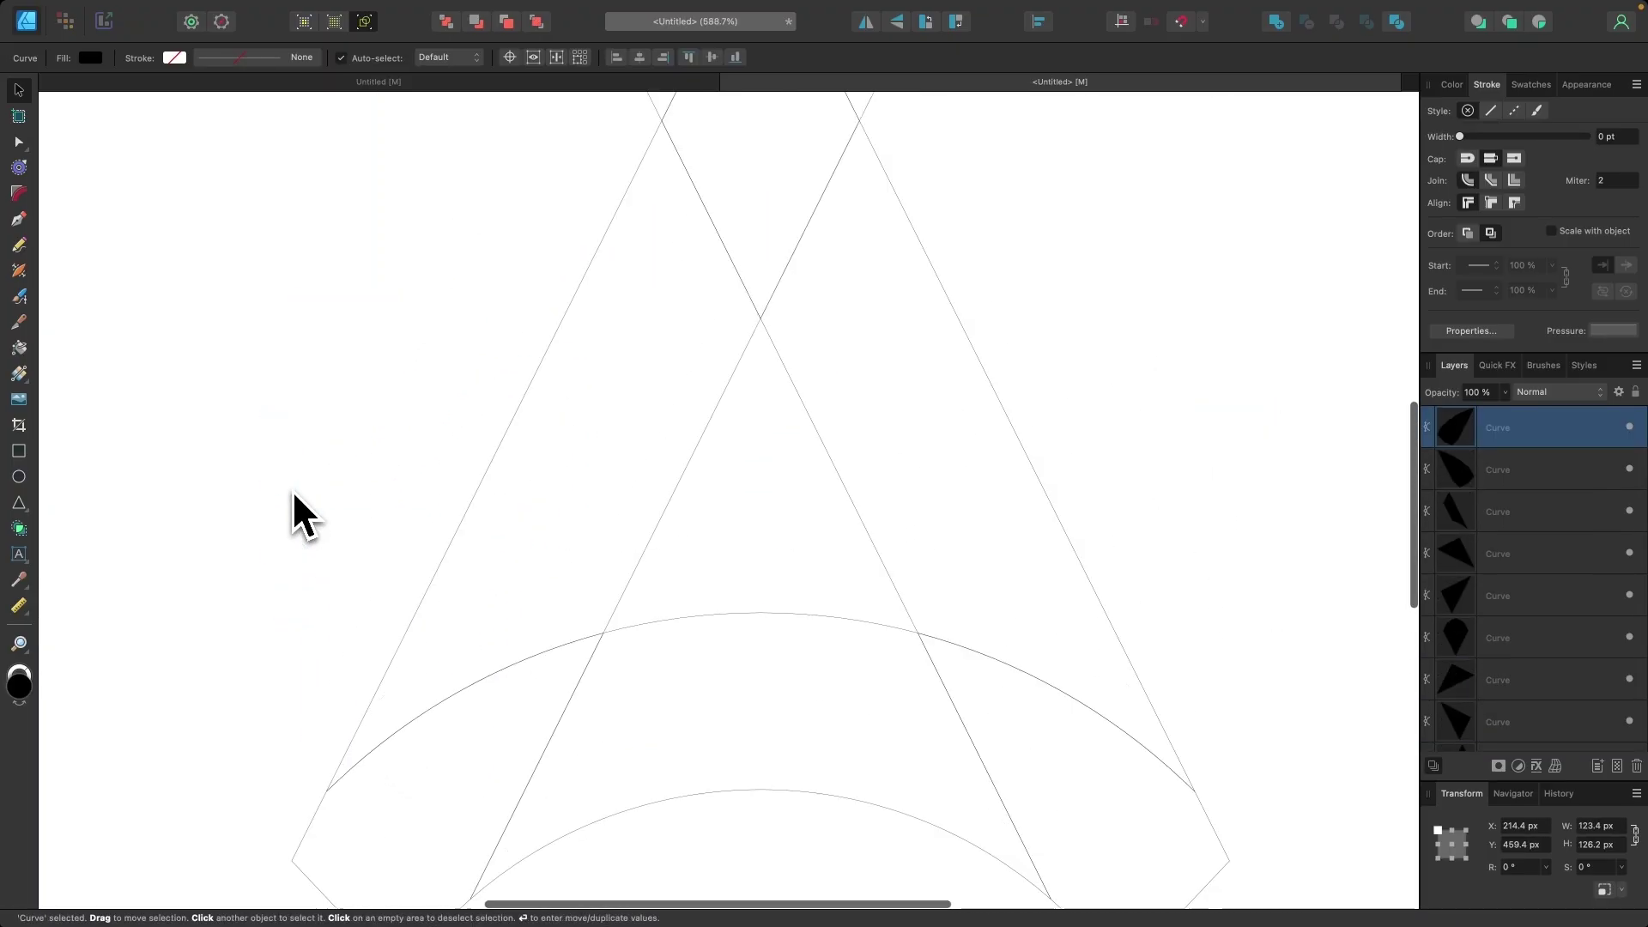
pyautogui.scroll(3, 761, 364)
pyautogui.click(464, 532)
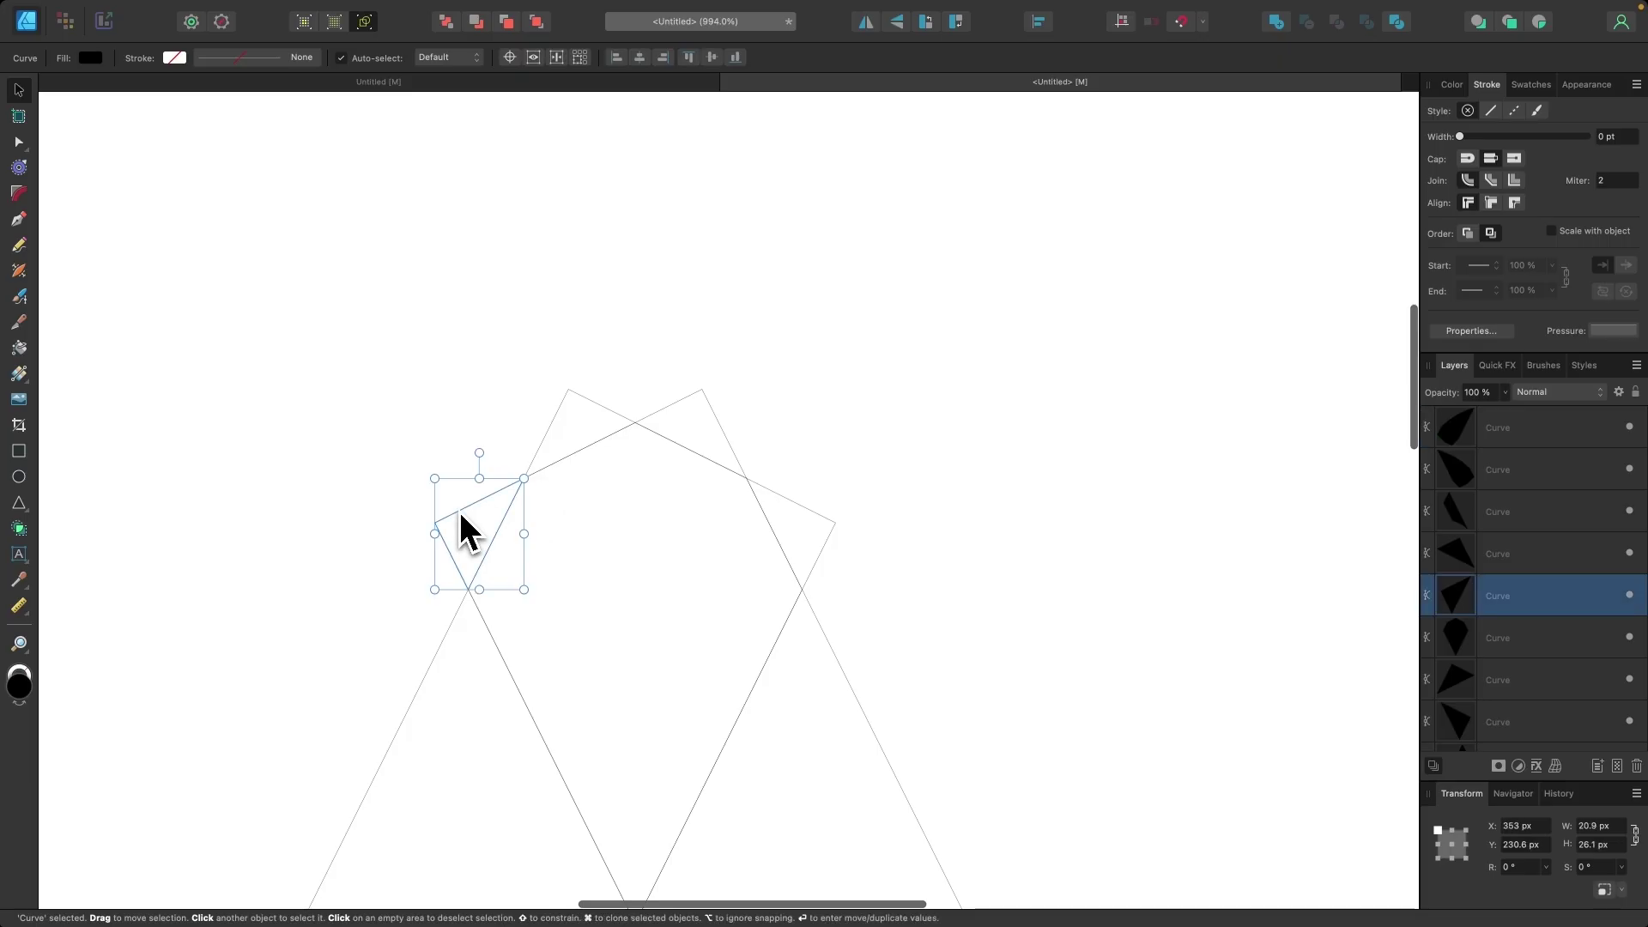
pyautogui.press('Delete')
pyautogui.click(578, 415)
pyautogui.press('Delete')
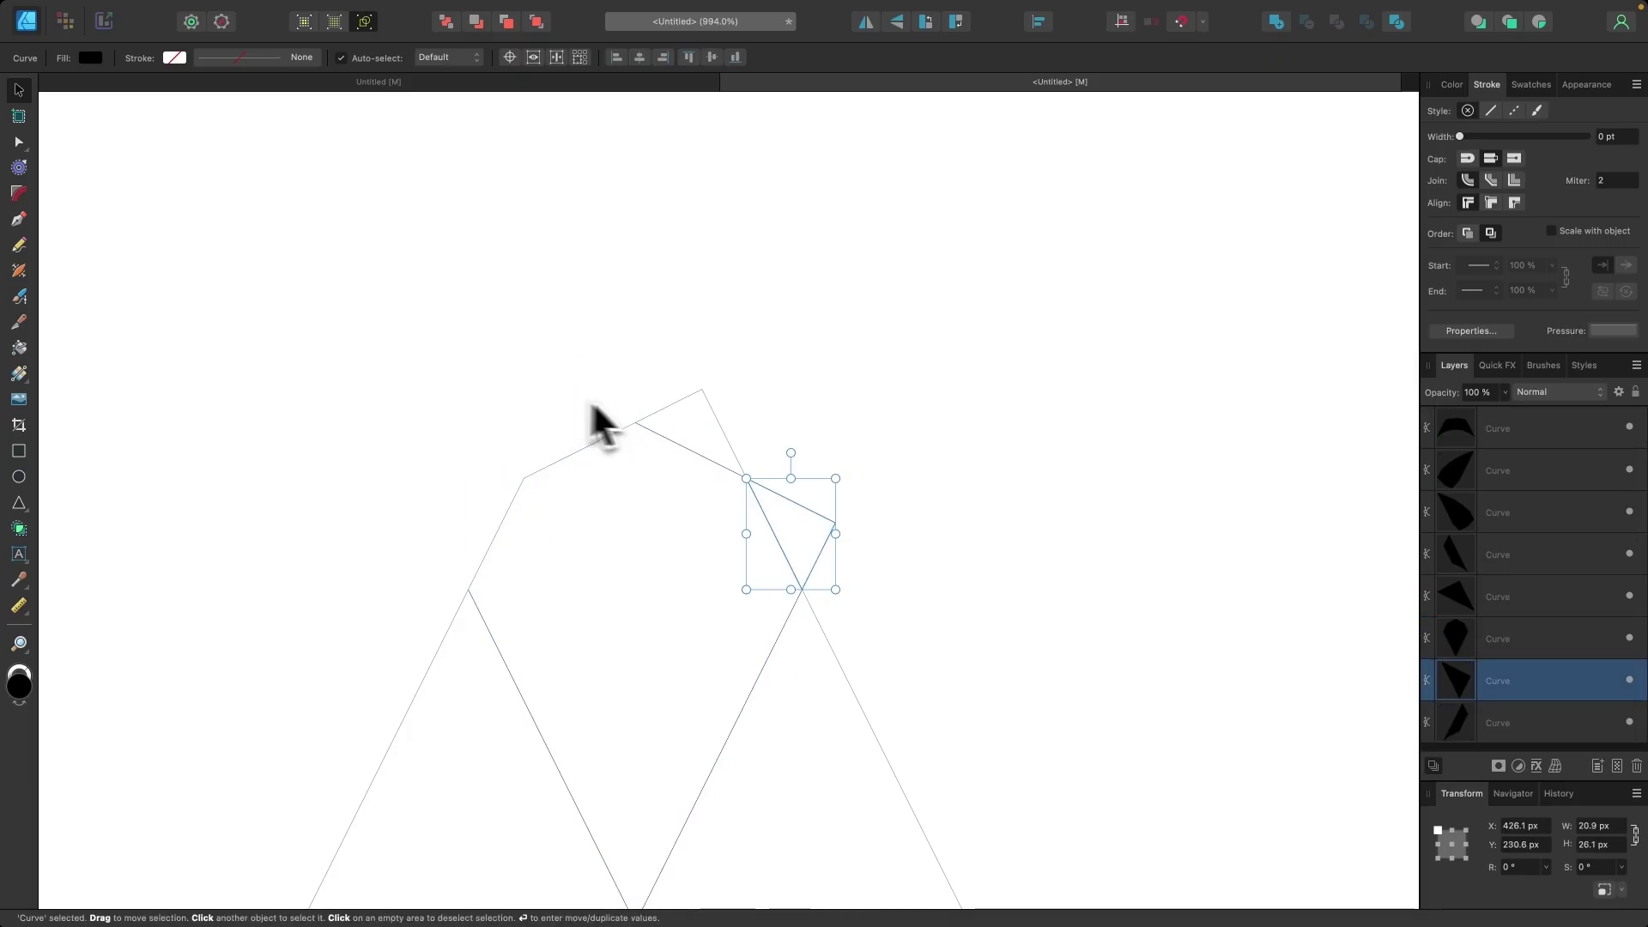
pyautogui.click(705, 411)
pyautogui.press('Delete')
pyautogui.click(797, 515)
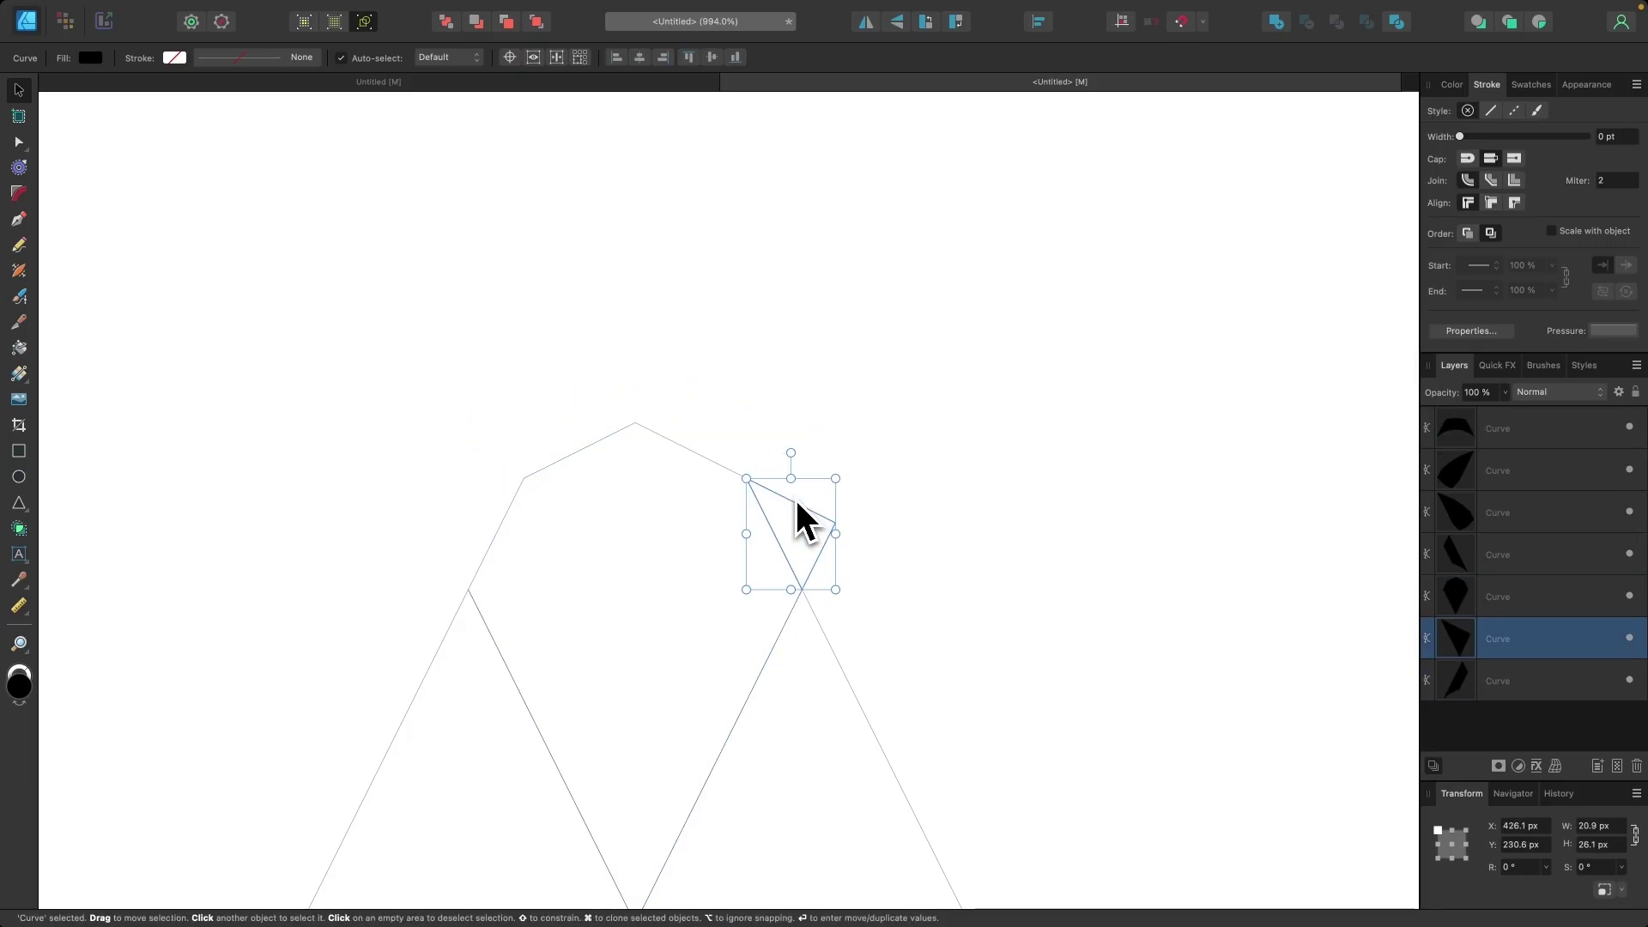
pyautogui.press('Delete')
# Step: Delete the three uppermost nodes of the apex piece to reduce it to a flat-topped, downward-pointing triangle
pyautogui.scroll(-1, 797, 503)
pyautogui.scroll(-3, 795, 507)
pyautogui.scroll(2, 795, 507)
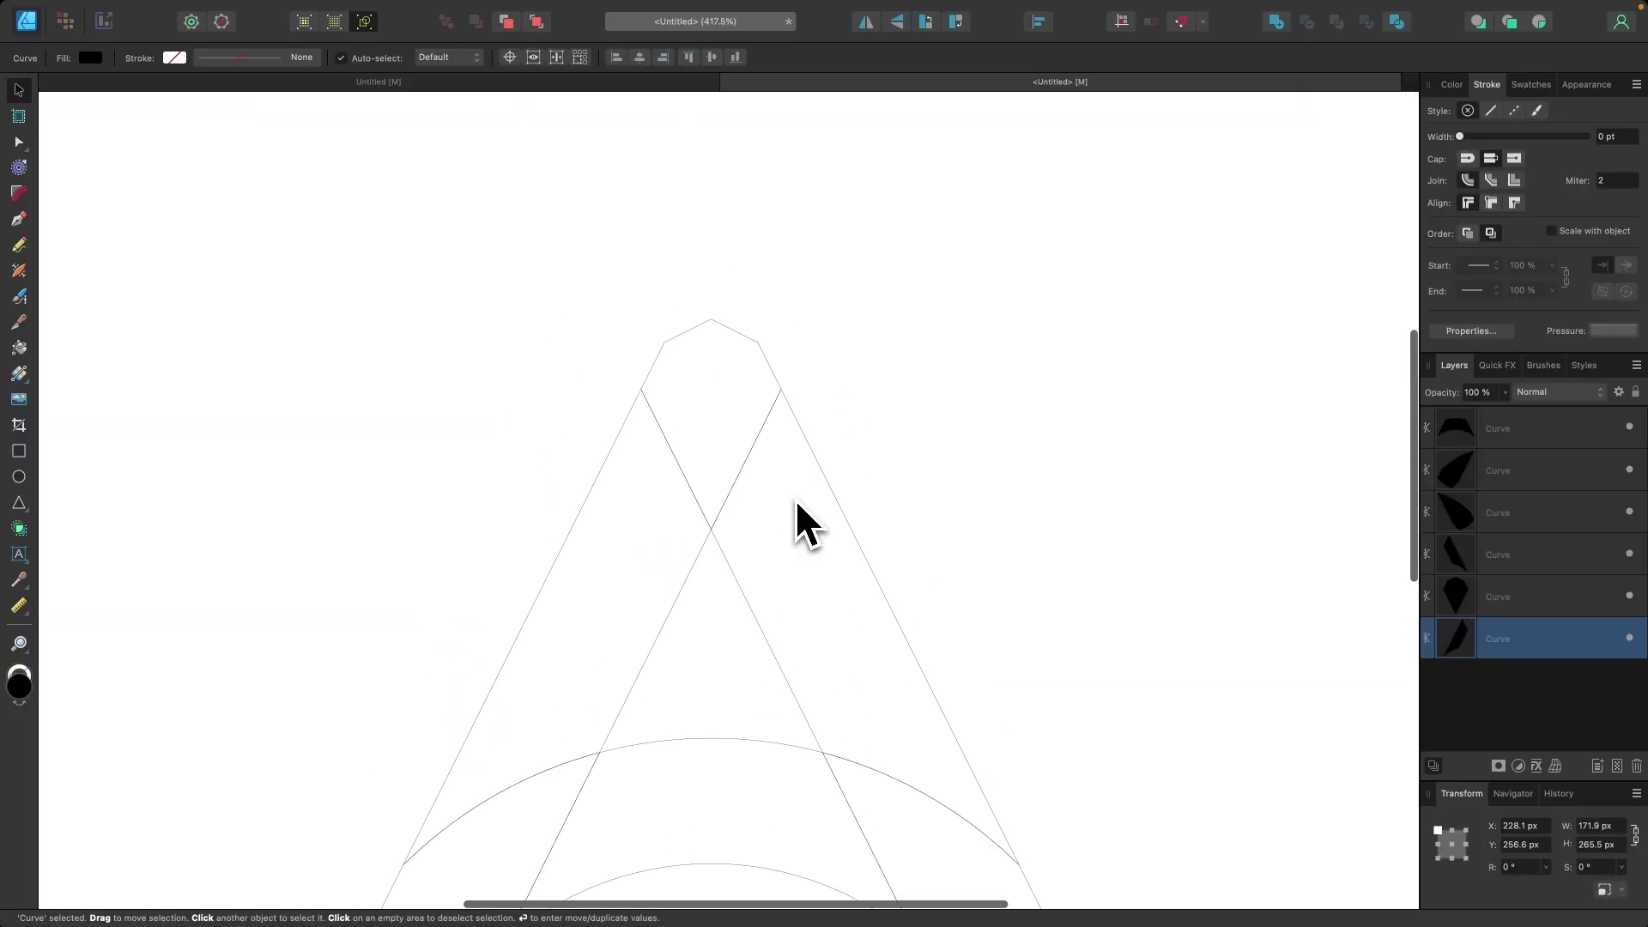
pyautogui.scroll(1, 746, 354)
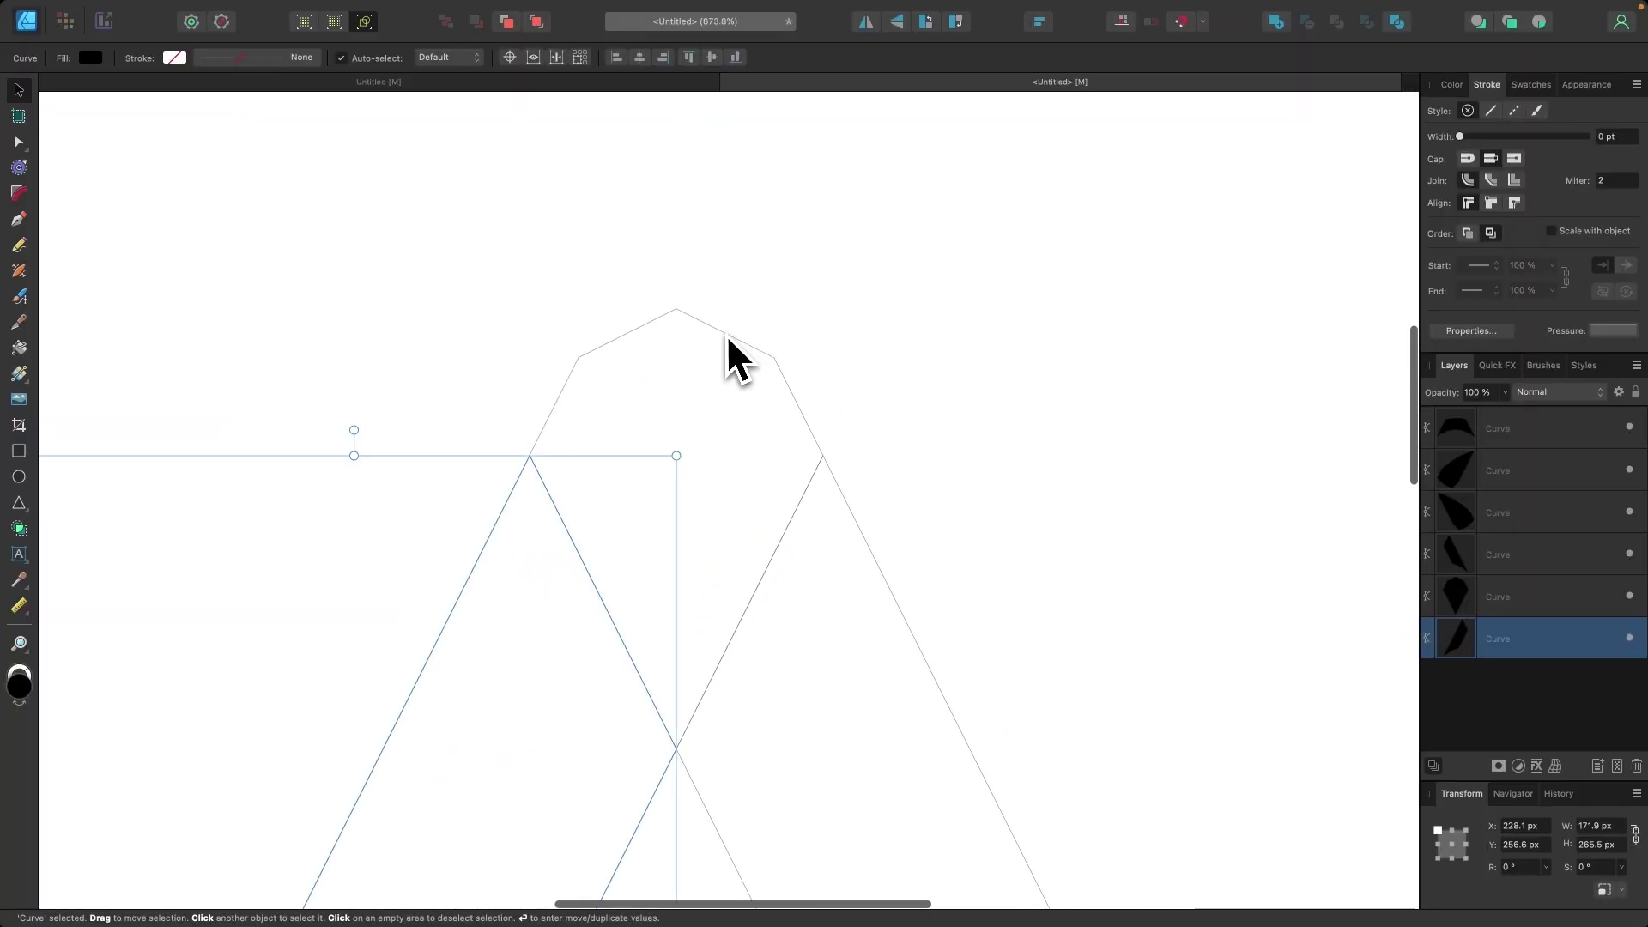
pyautogui.click(728, 338)
pyautogui.hscroll(2, 684, 467)
pyautogui.scroll(-1, 684, 467)
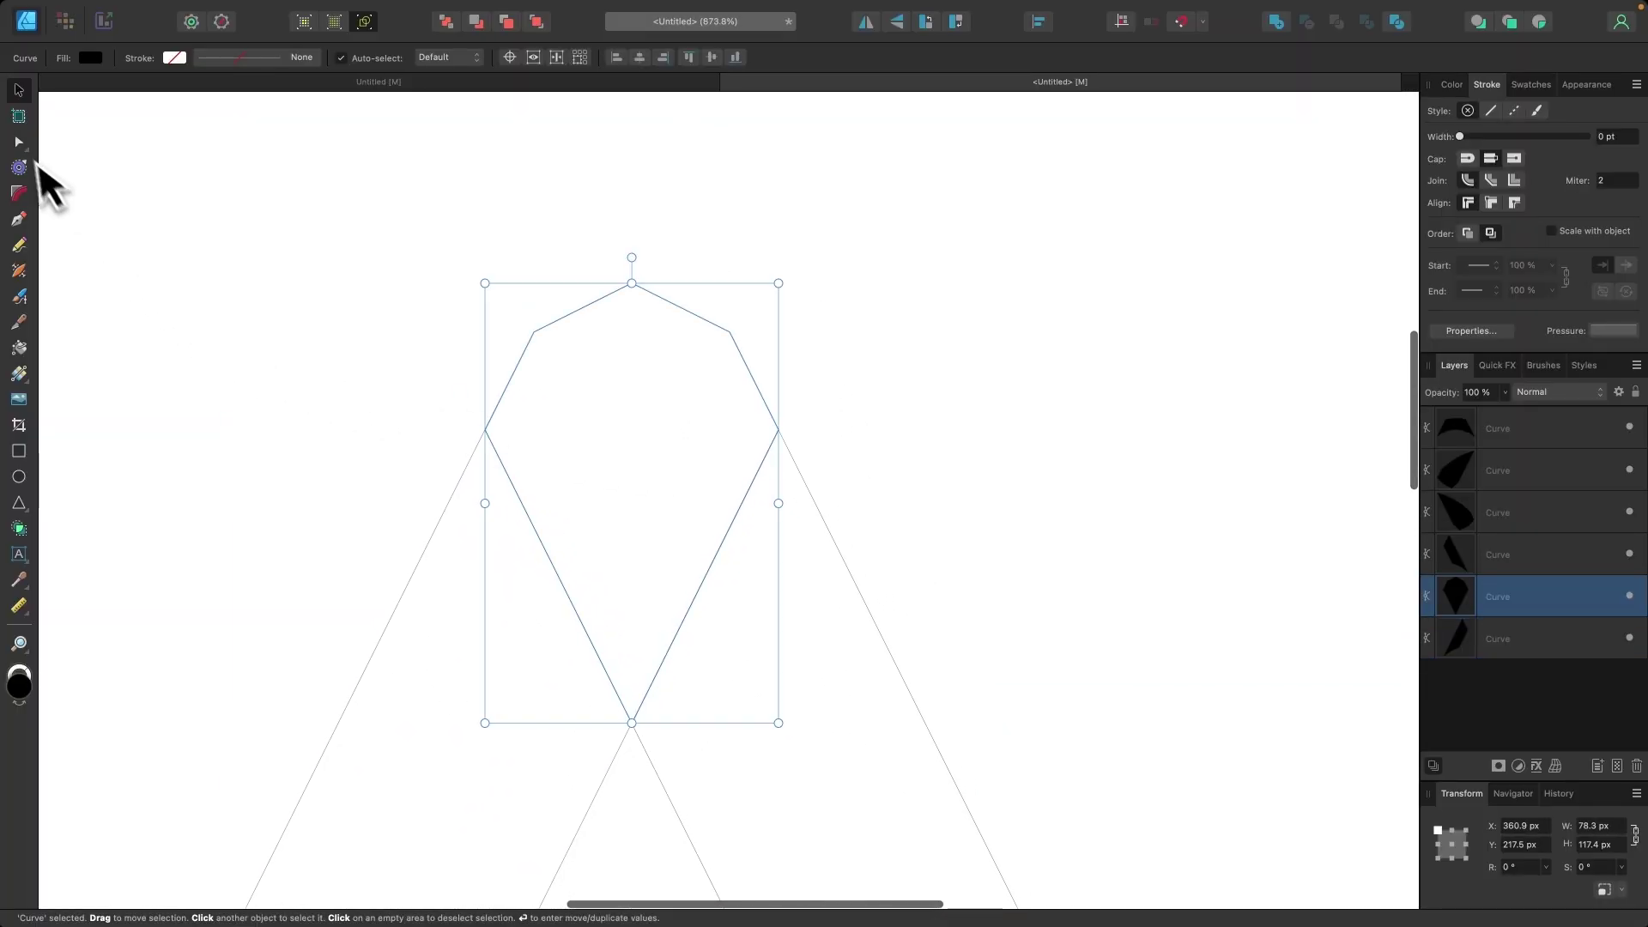
pyautogui.click(19, 141)
pyautogui.moveTo(329, 217); pyautogui.dragTo(859, 366)
pyautogui.press('Delete')
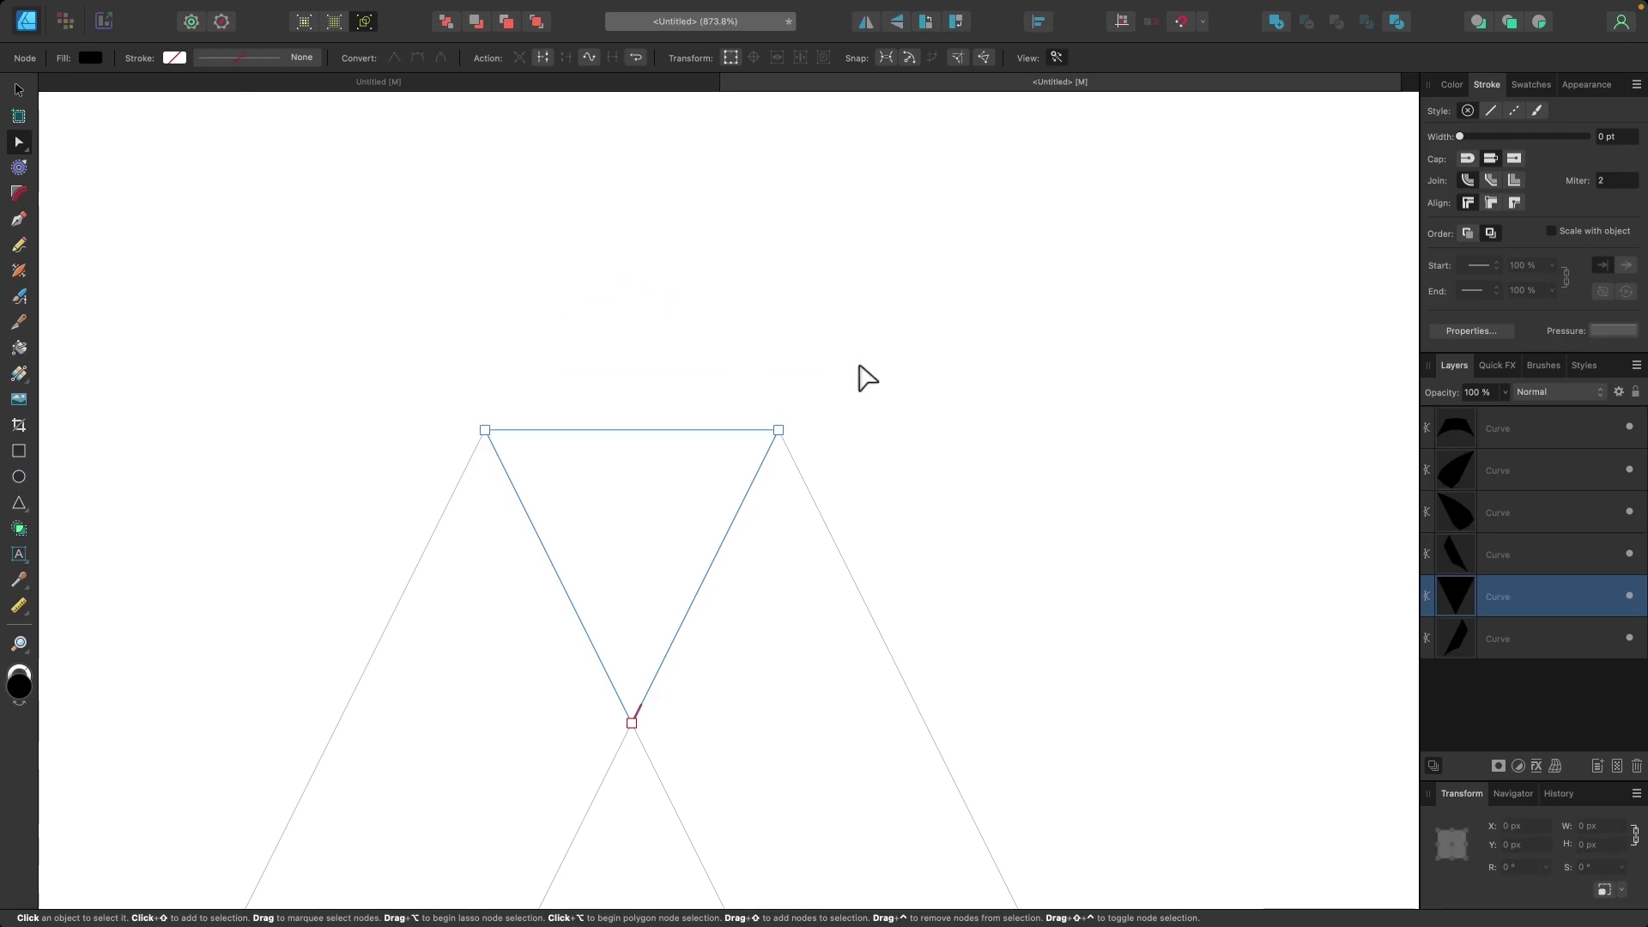
# Step: Delete the four outermost nodes of the A's lower-right corner piece, leaving one edge across its end
pyautogui.scroll(-4, 864, 376)
pyautogui.scroll(-2, 938, 424)
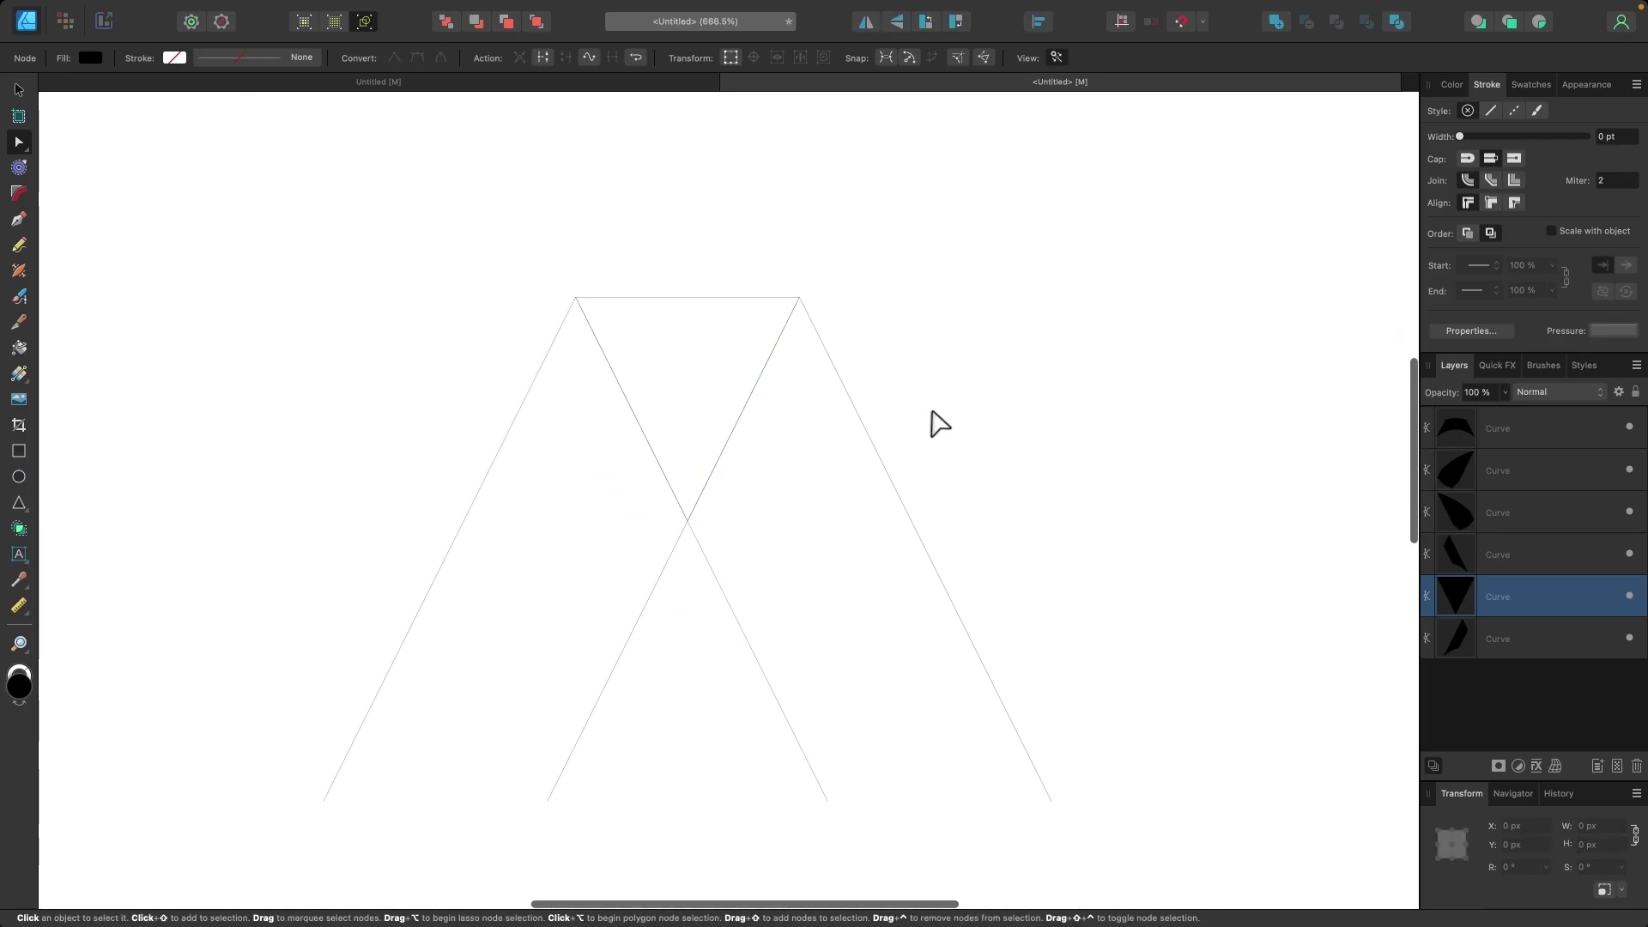
pyautogui.scroll(-5, 930, 420)
pyautogui.scroll(3, 831, 475)
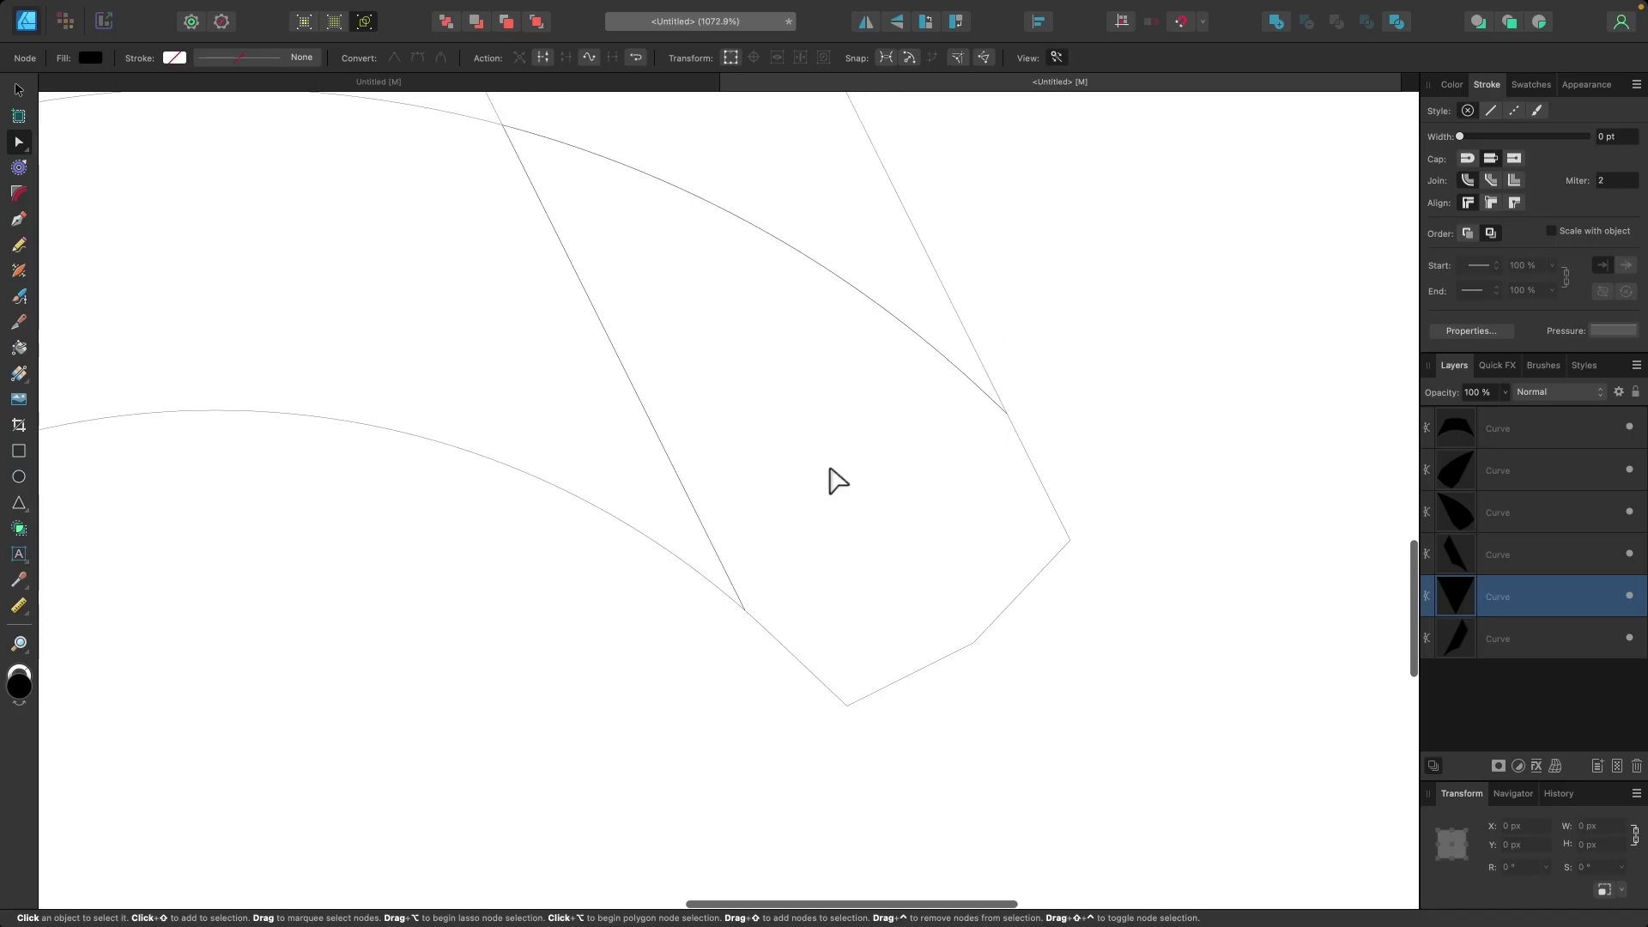
pyautogui.click(1039, 589)
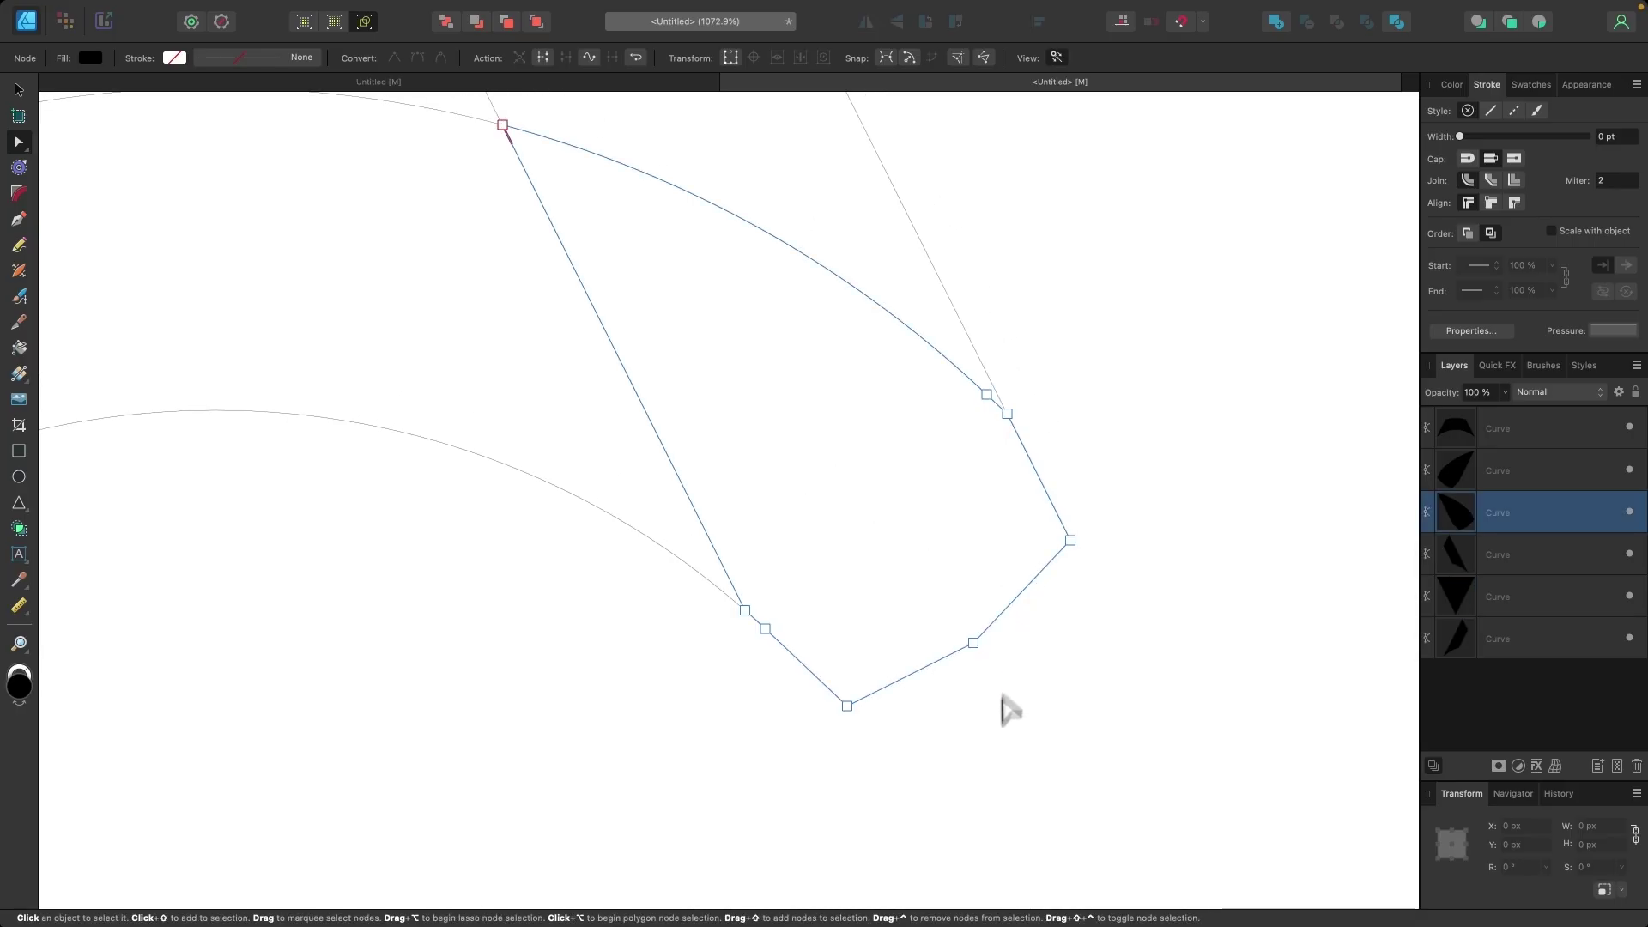
pyautogui.moveTo(1049, 752); pyautogui.dragTo(757, 560)
pyautogui.moveTo(1157, 574); pyautogui.dragTo(999, 510)
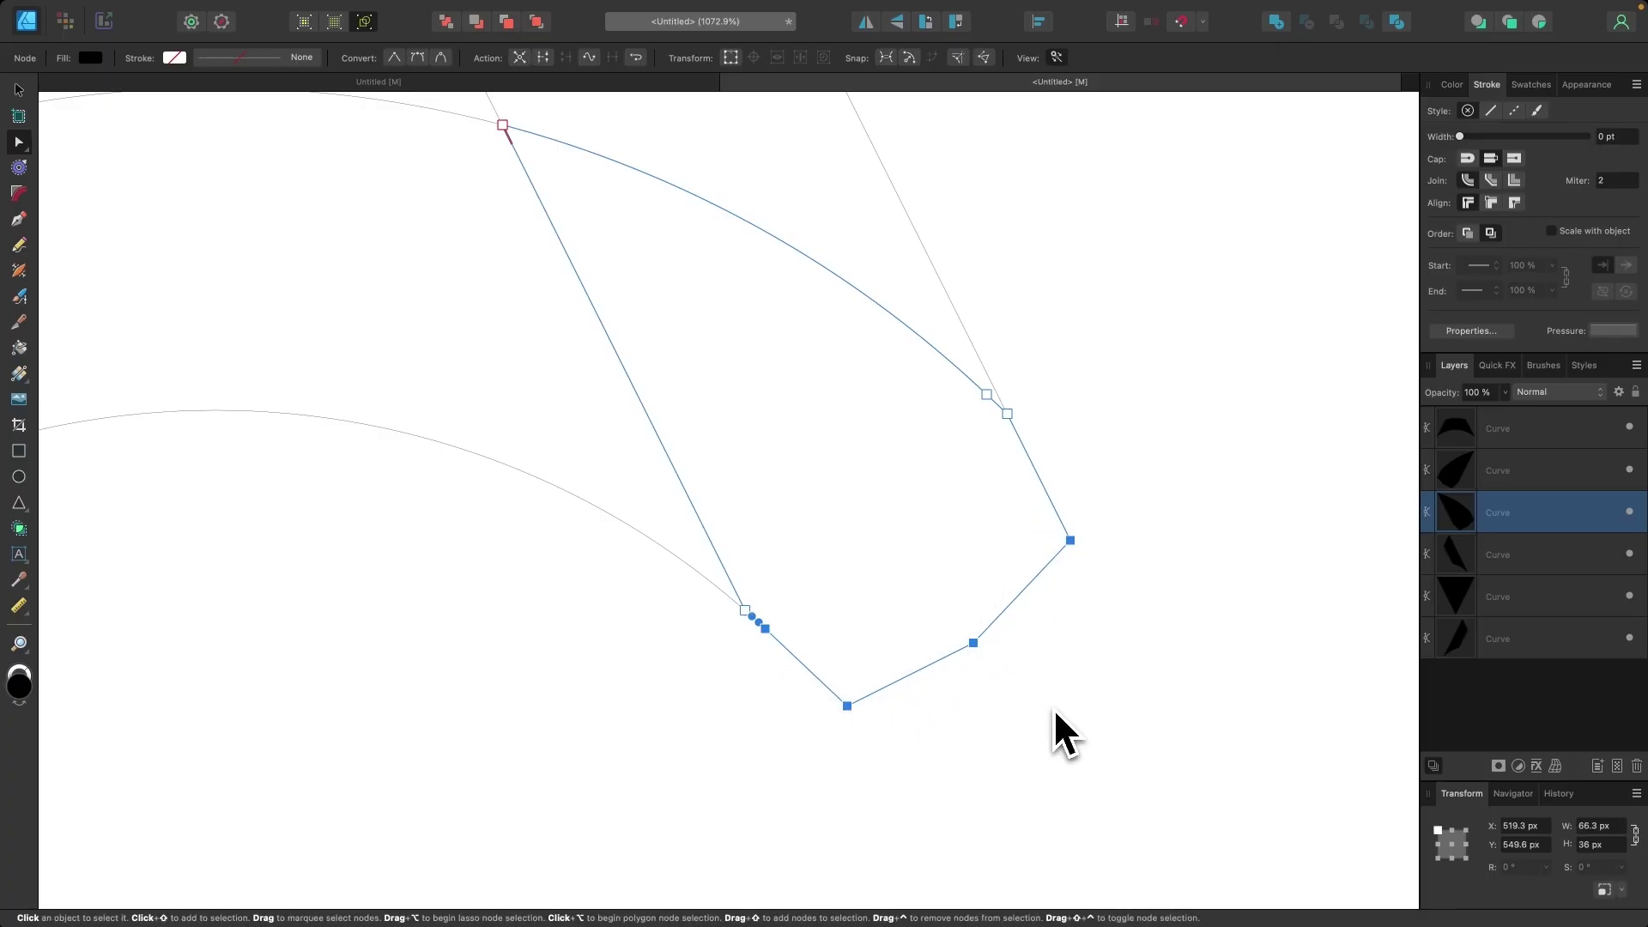
pyautogui.press('Delete')
# Step: Remove the leftover curve handle from the lower-right piece's bottom node to straighten its end edge
pyautogui.scroll(10, 763, 650)
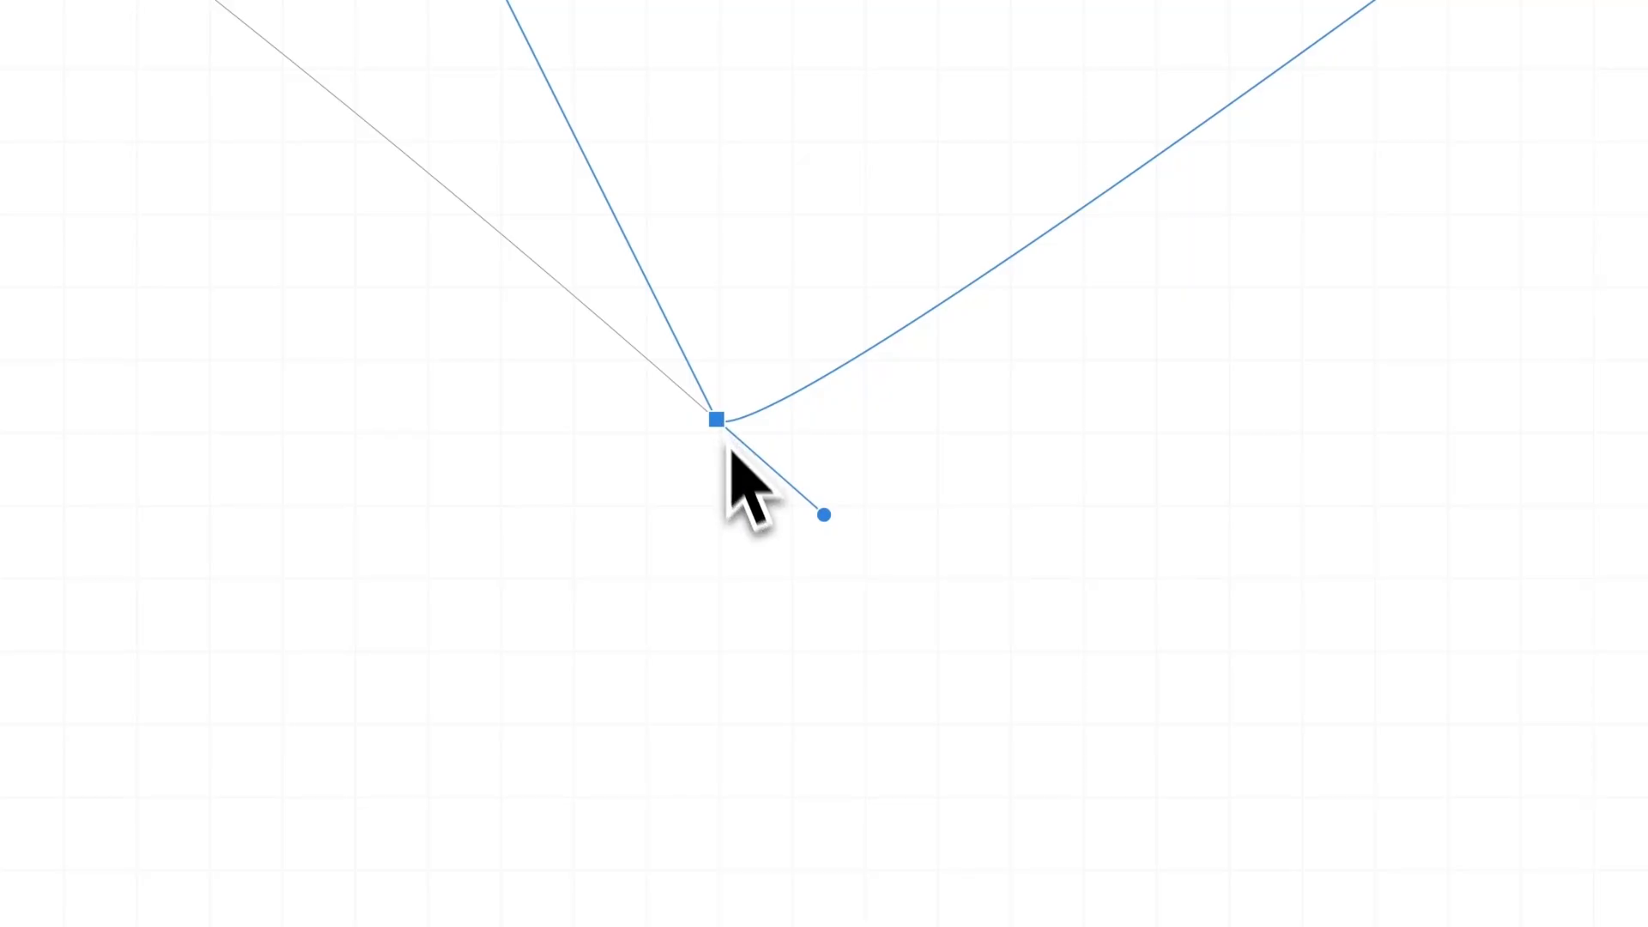
pyautogui.keyDown('alt'); pyautogui.click(824, 515); pyautogui.keyUp('alt')
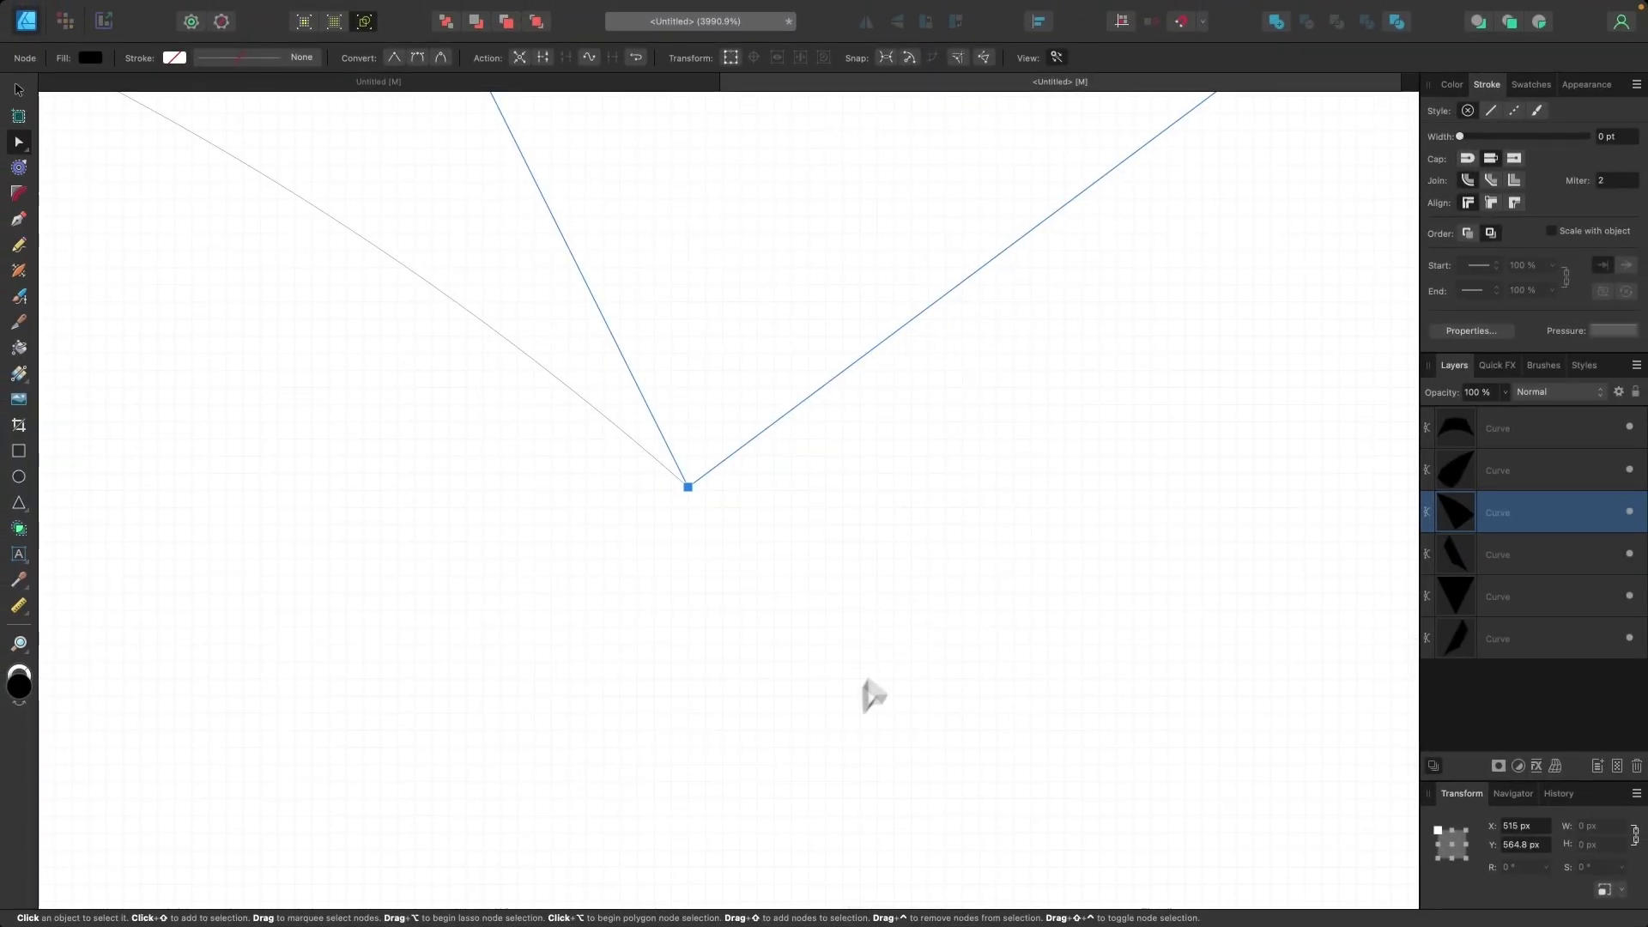
pyautogui.scroll(-10, 760, 680)
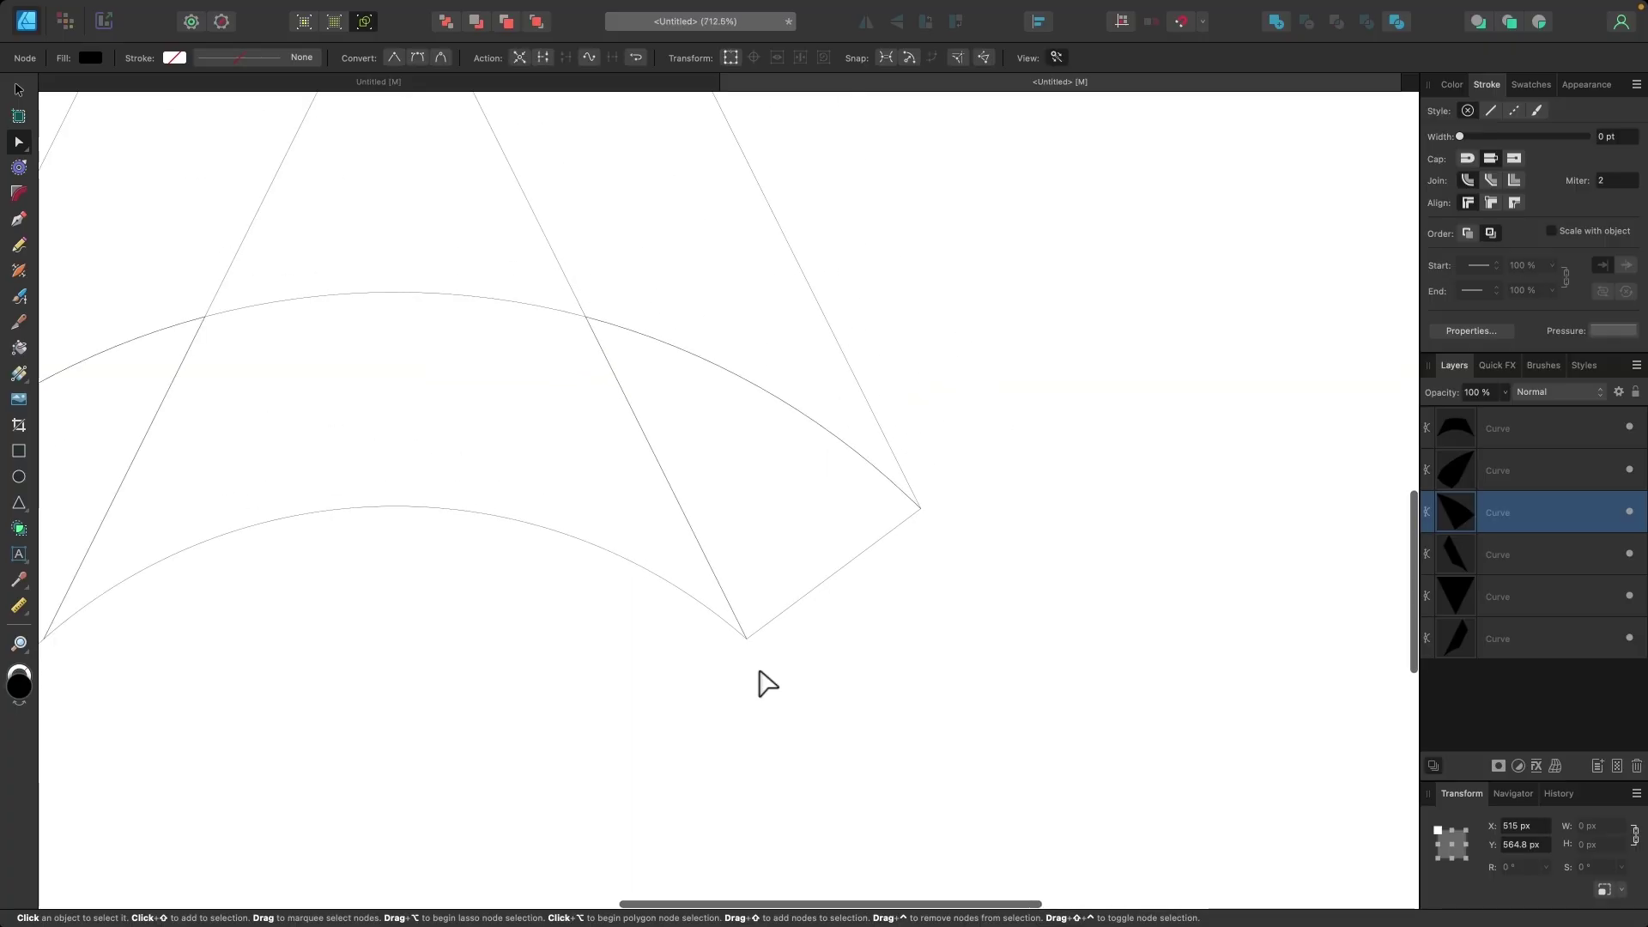
# Step: Delete the four outermost nodes of the A's lower-left corner piece, leaving one edge across its end
pyautogui.scroll(3, 669, 600)
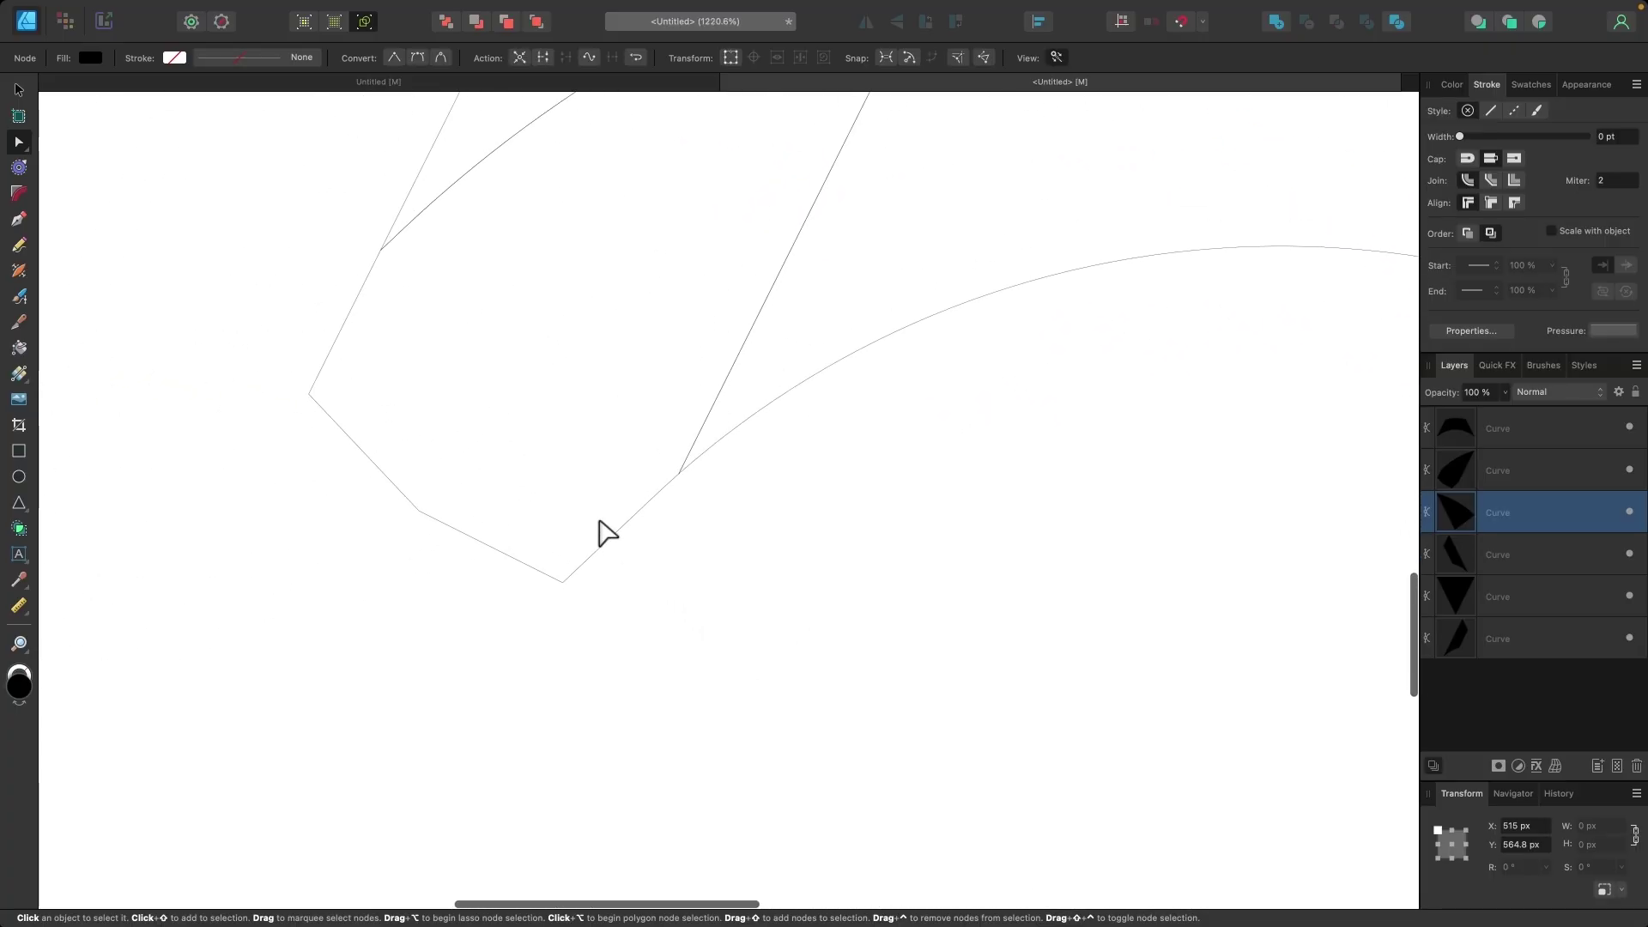
pyautogui.click(552, 575)
pyautogui.scroll(2, 815, 558)
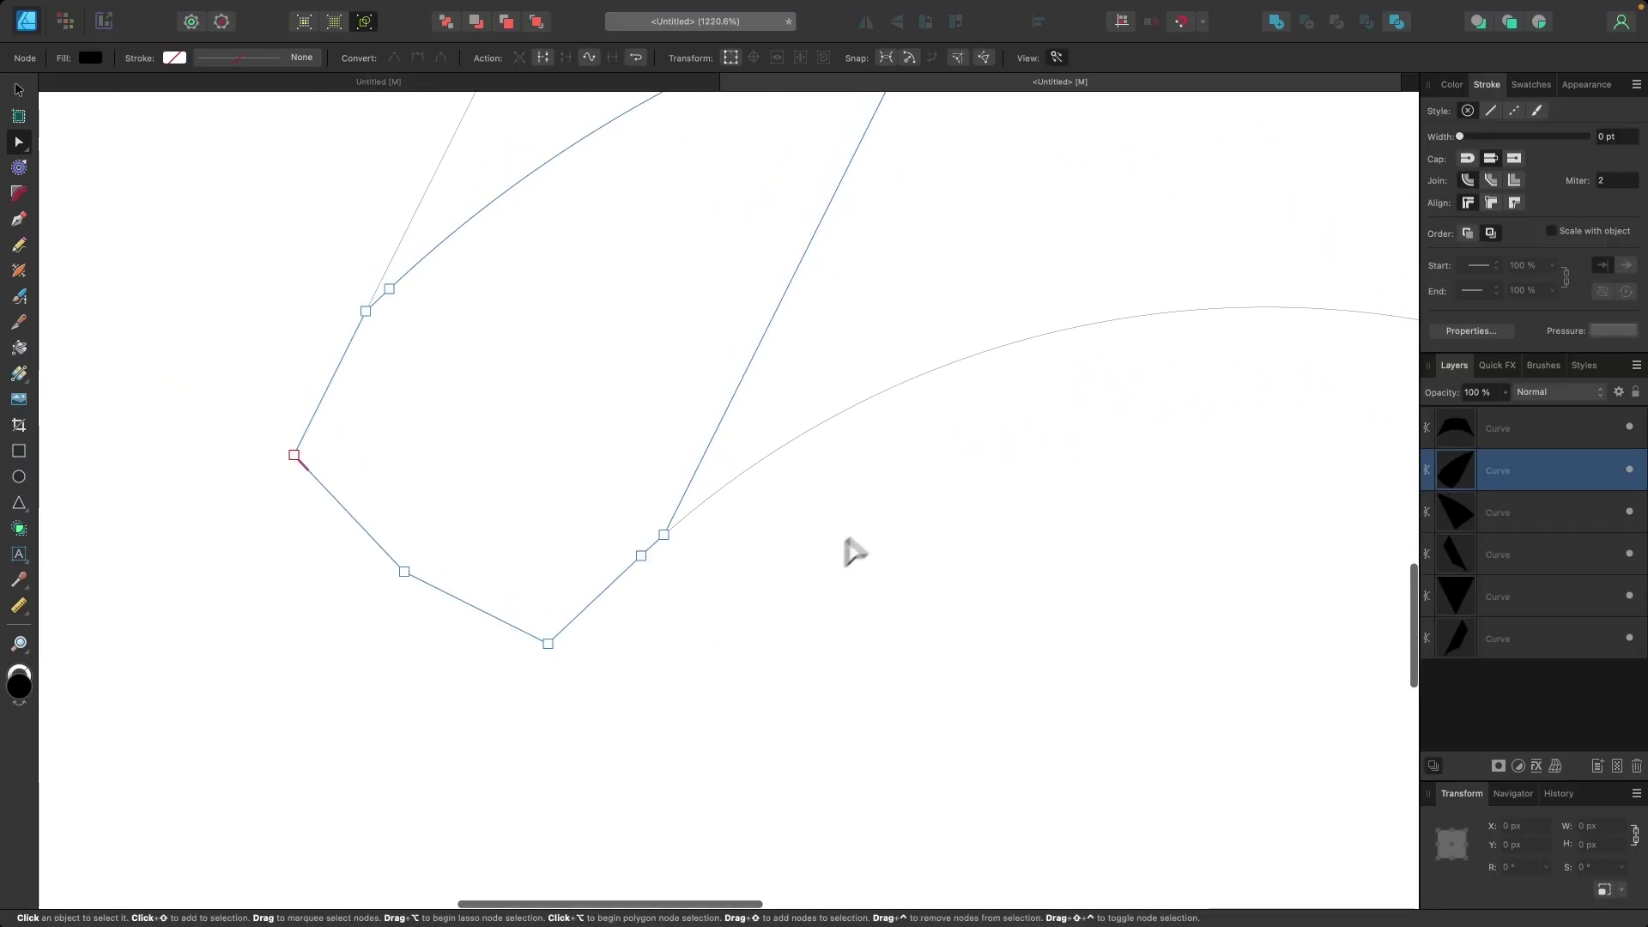
pyautogui.moveTo(650, 729); pyautogui.dragTo(245, 427)
pyautogui.press('Delete')
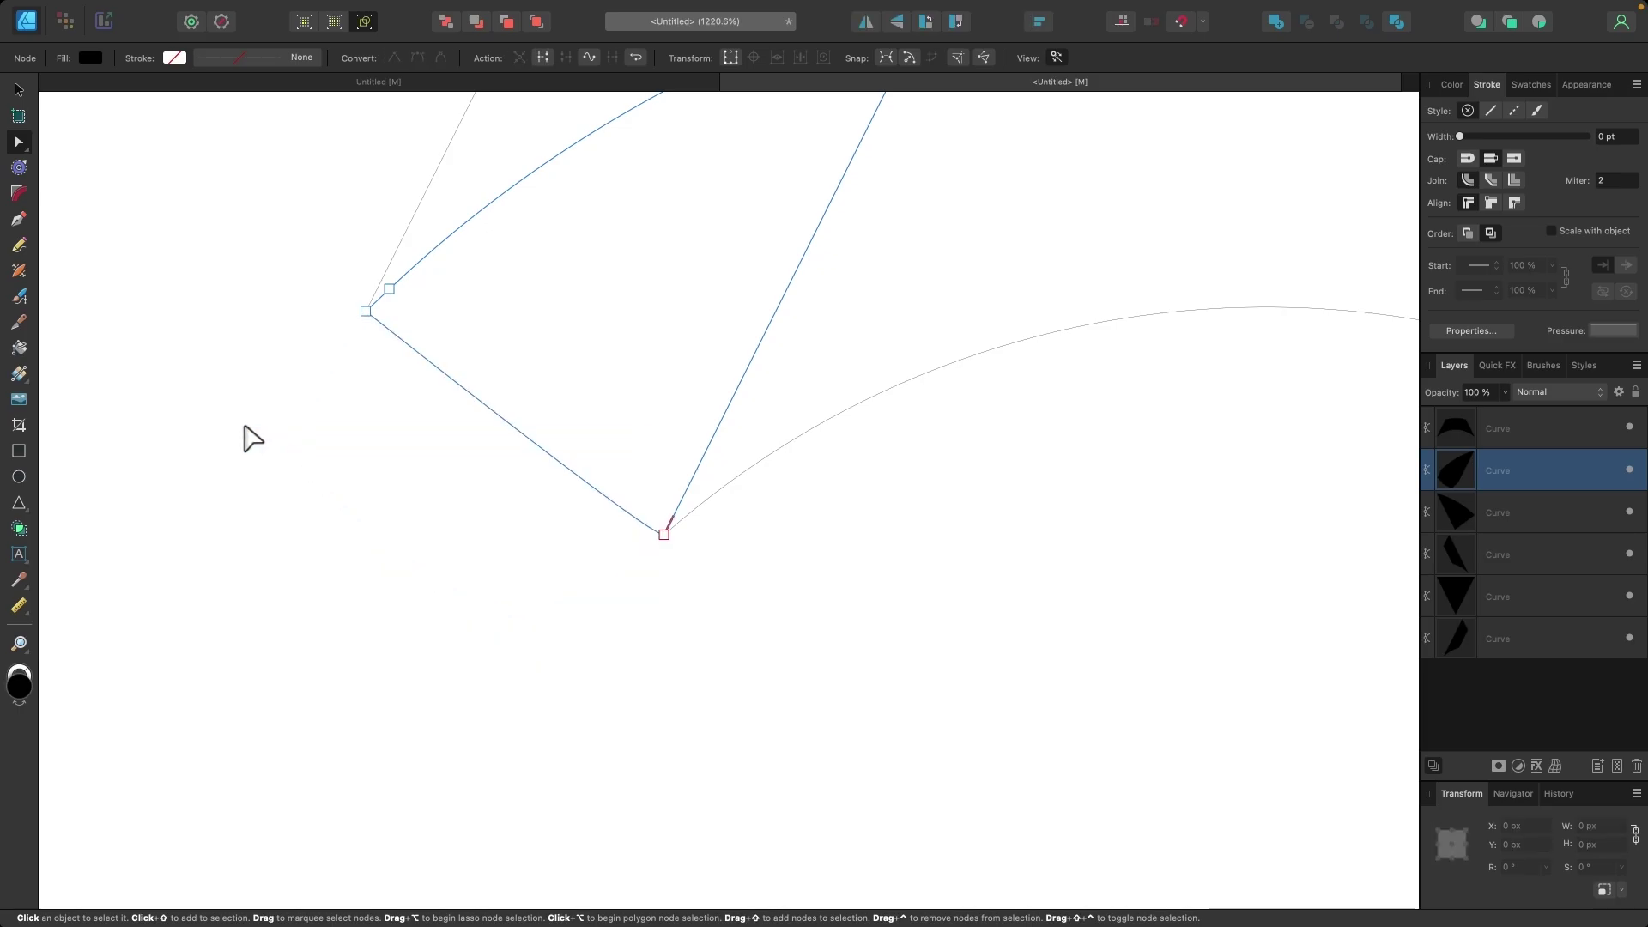
# Step: Remove the leftover curve handle from the lower-left piece's bottom node to straighten its end edge
pyautogui.scroll(6, 710, 505)
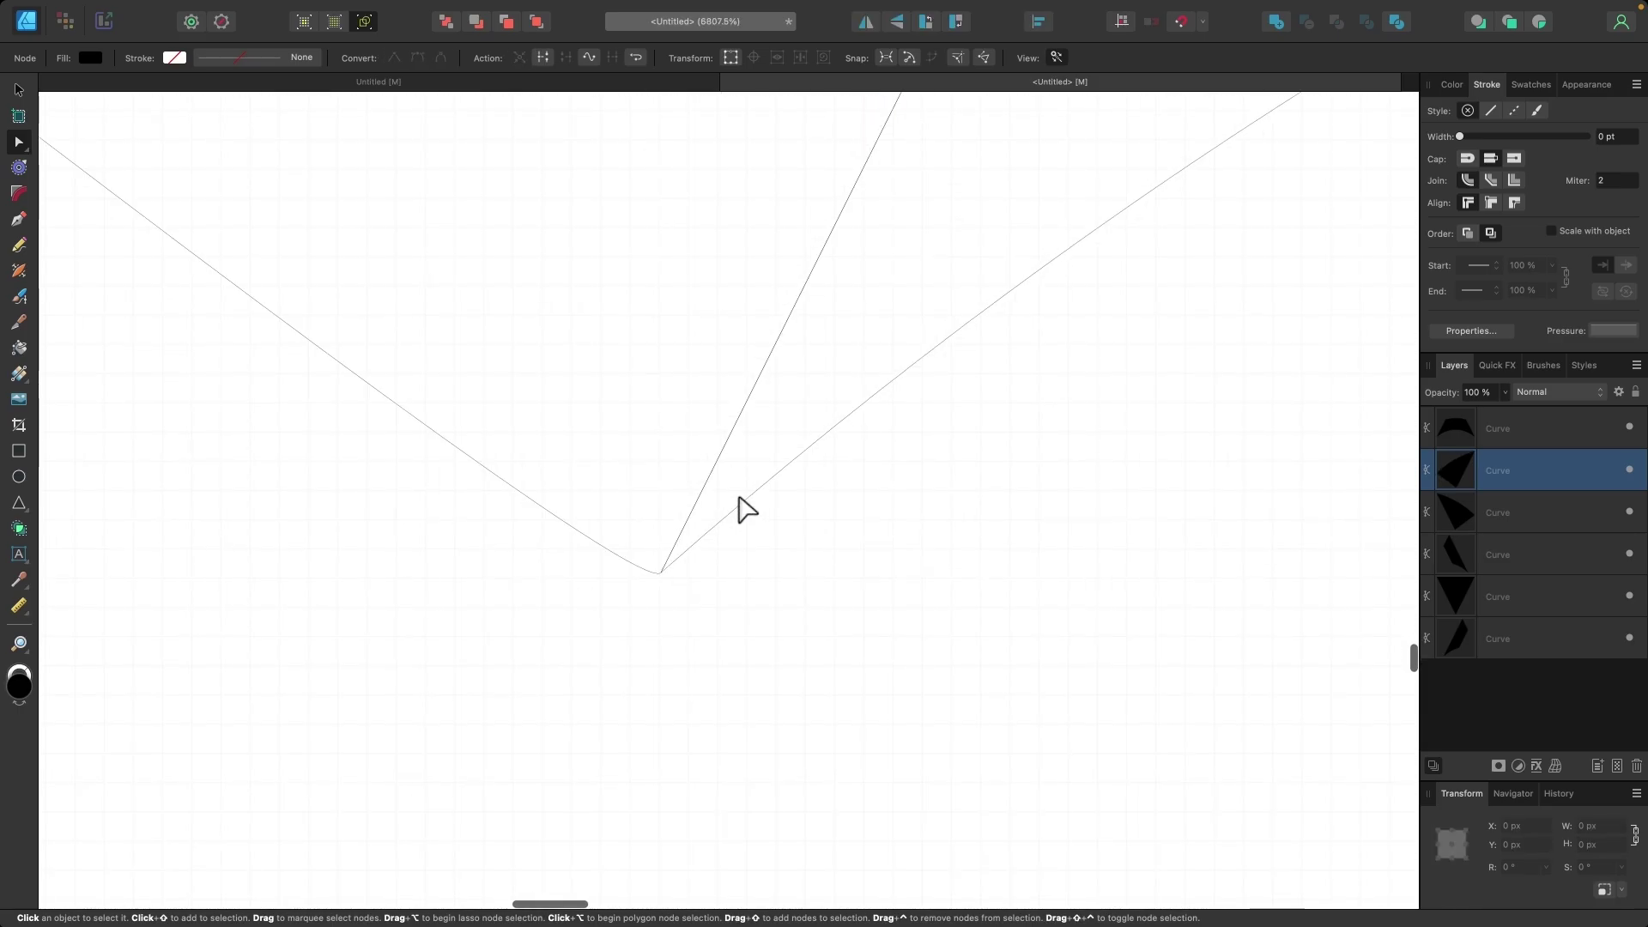
pyautogui.click(661, 571)
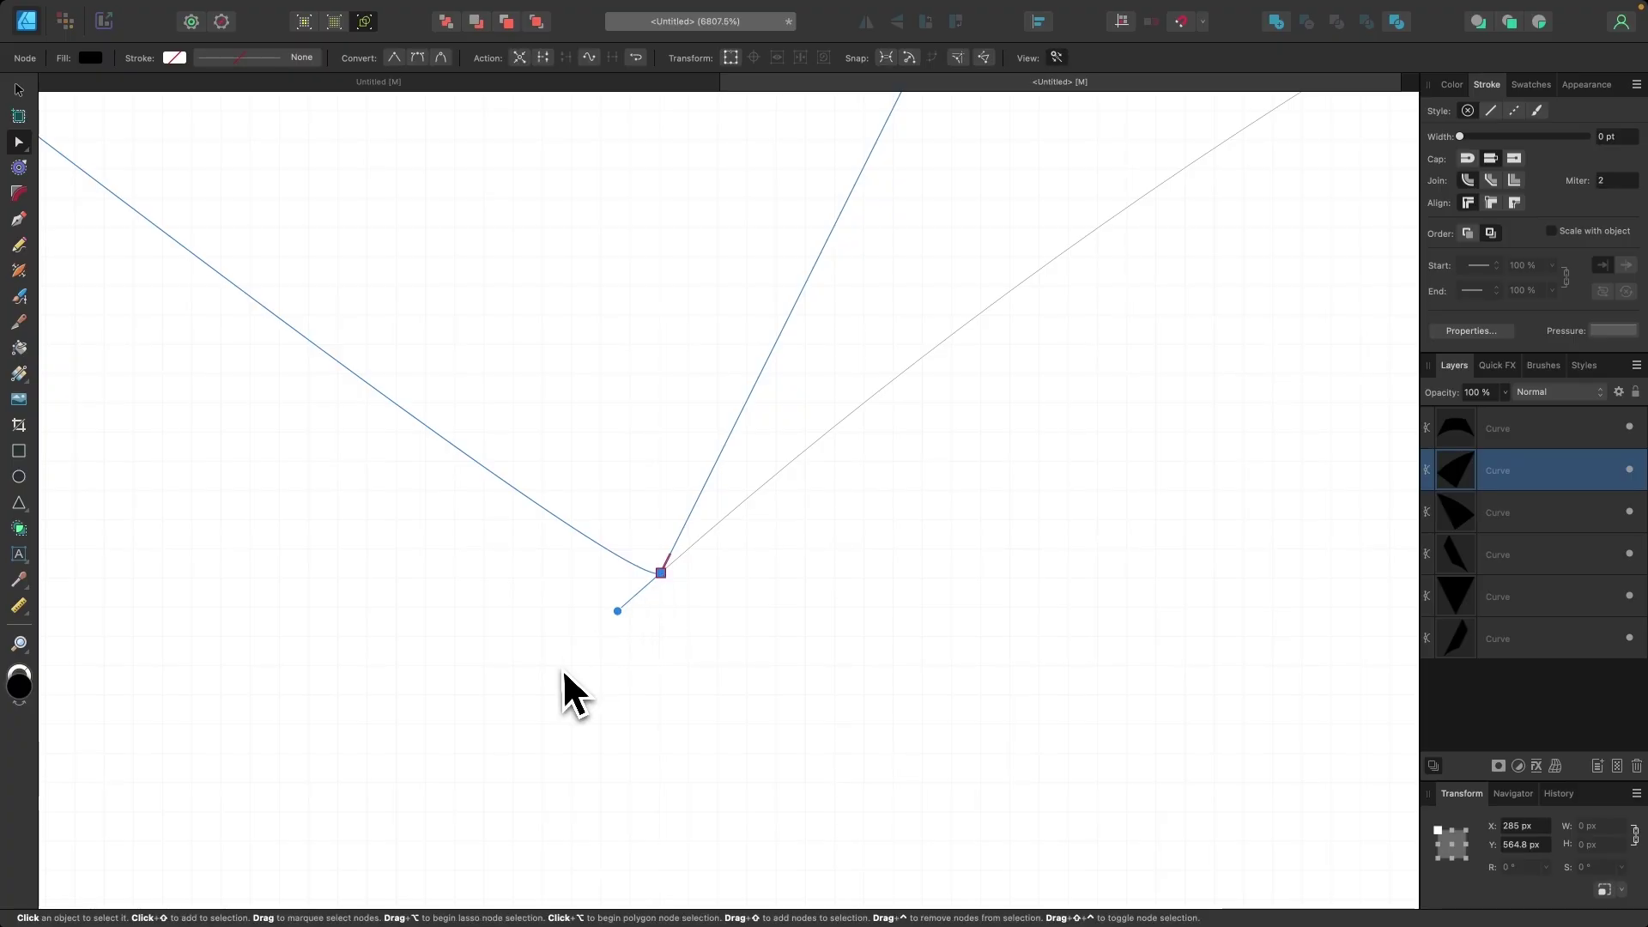
pyautogui.scroll(-10, 619, 612)
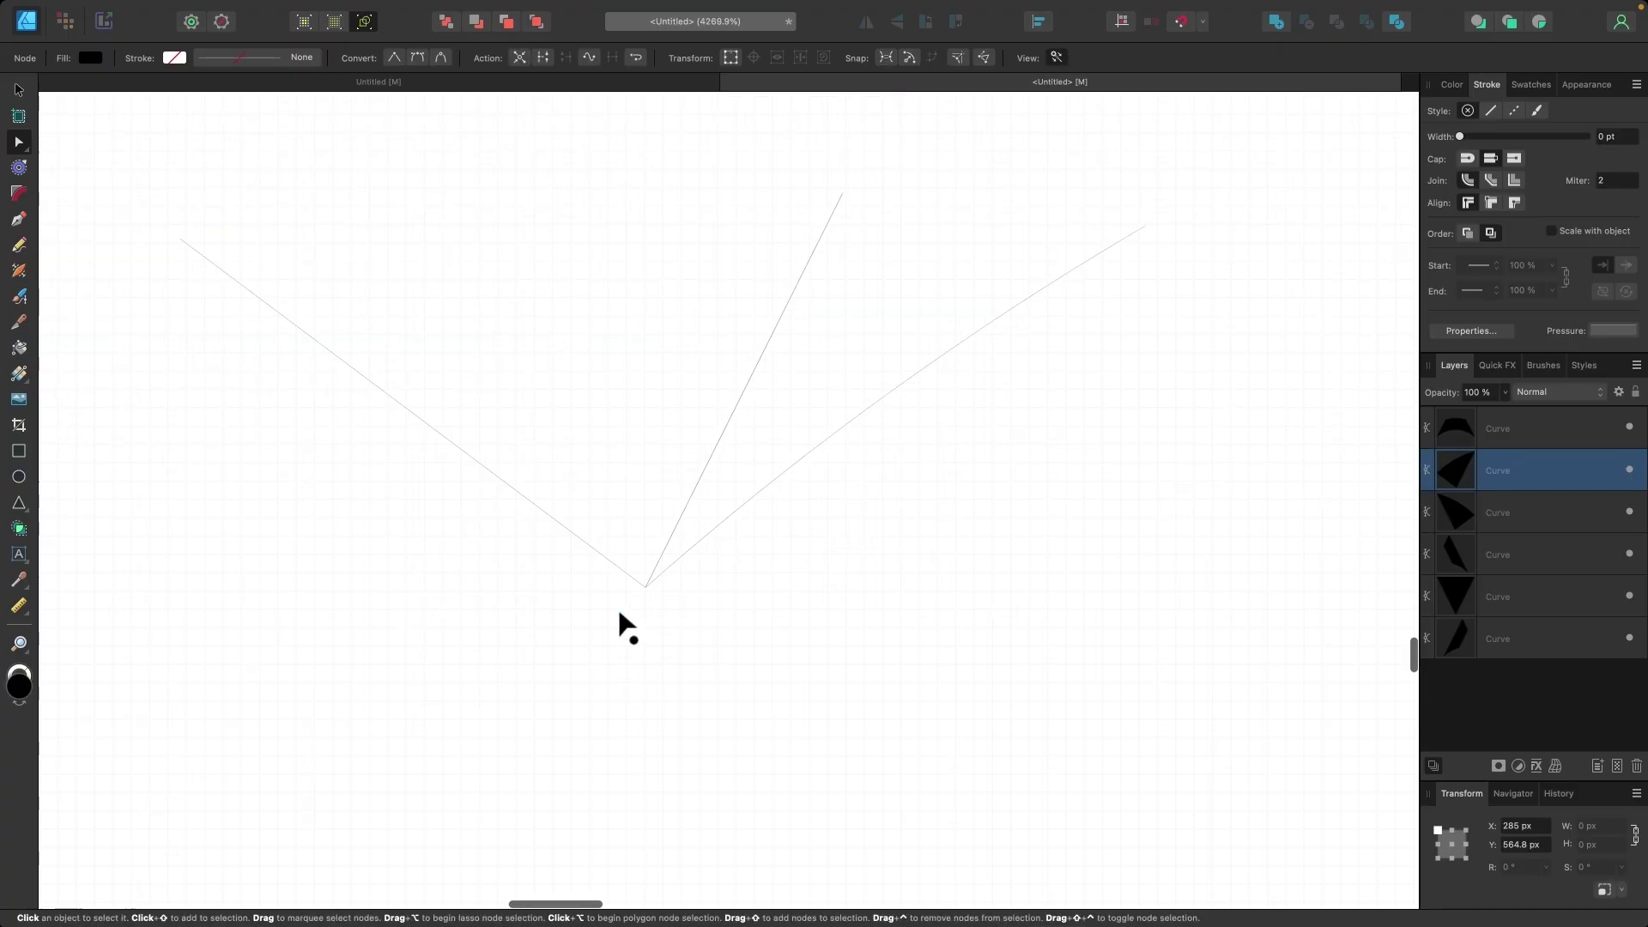
pyautogui.scroll(3, 949, 404)
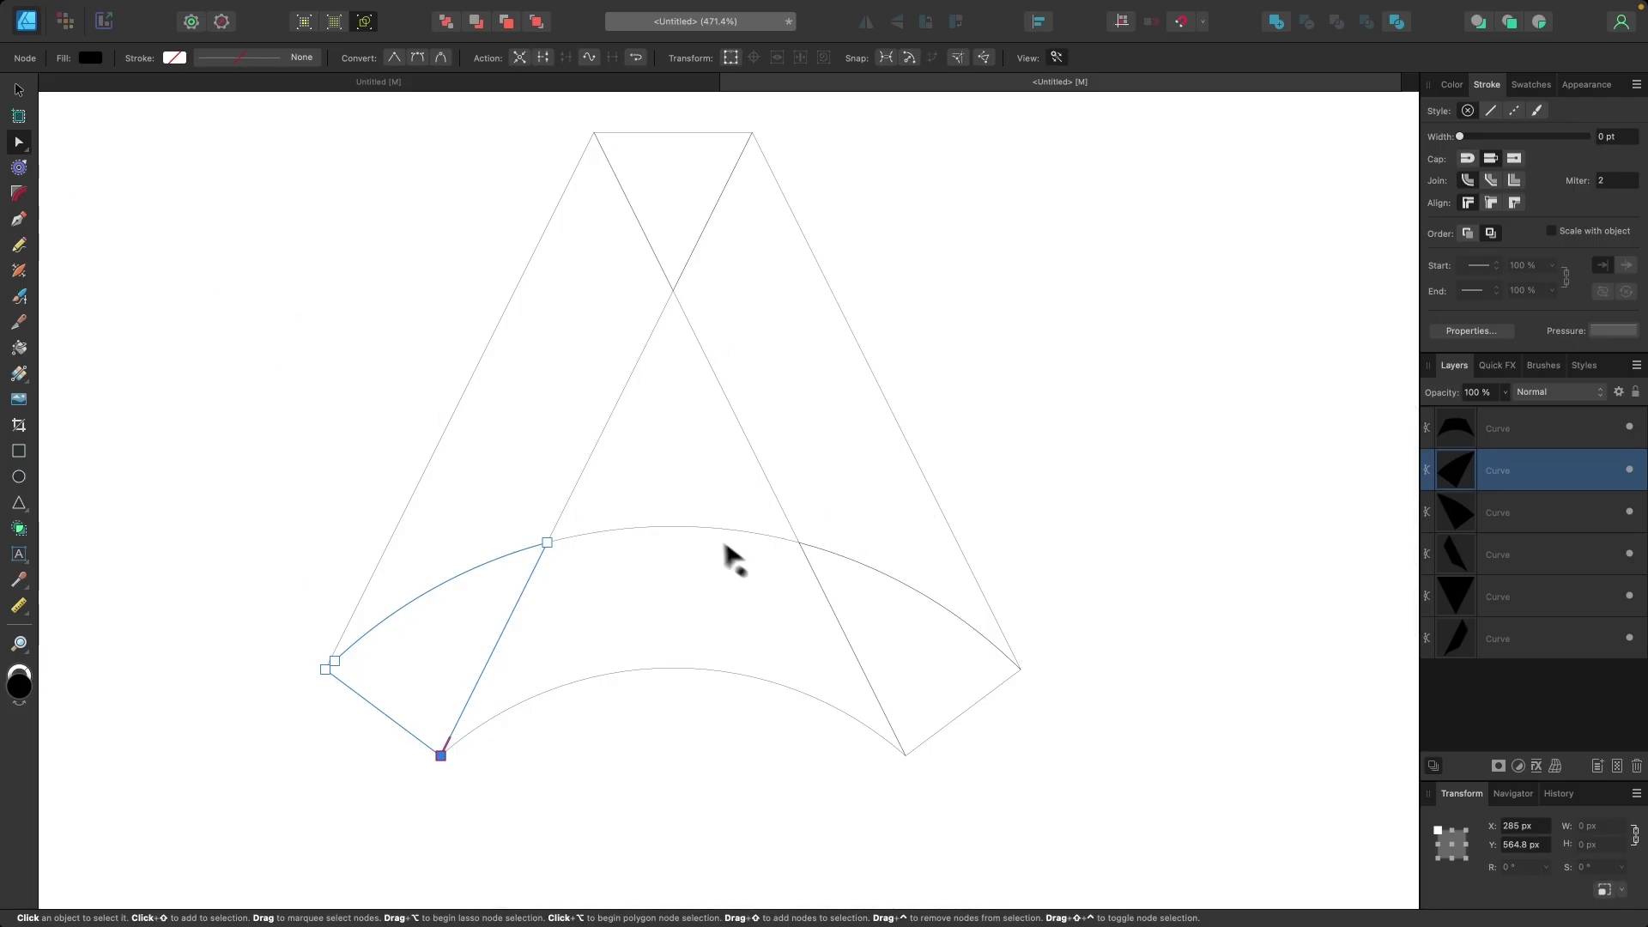
# Step: Select all six pieces and merge the apex triangle with the right leg using the Shape Builder
pyautogui.click(19, 97)
pyautogui.scroll(-2, 326, 318)
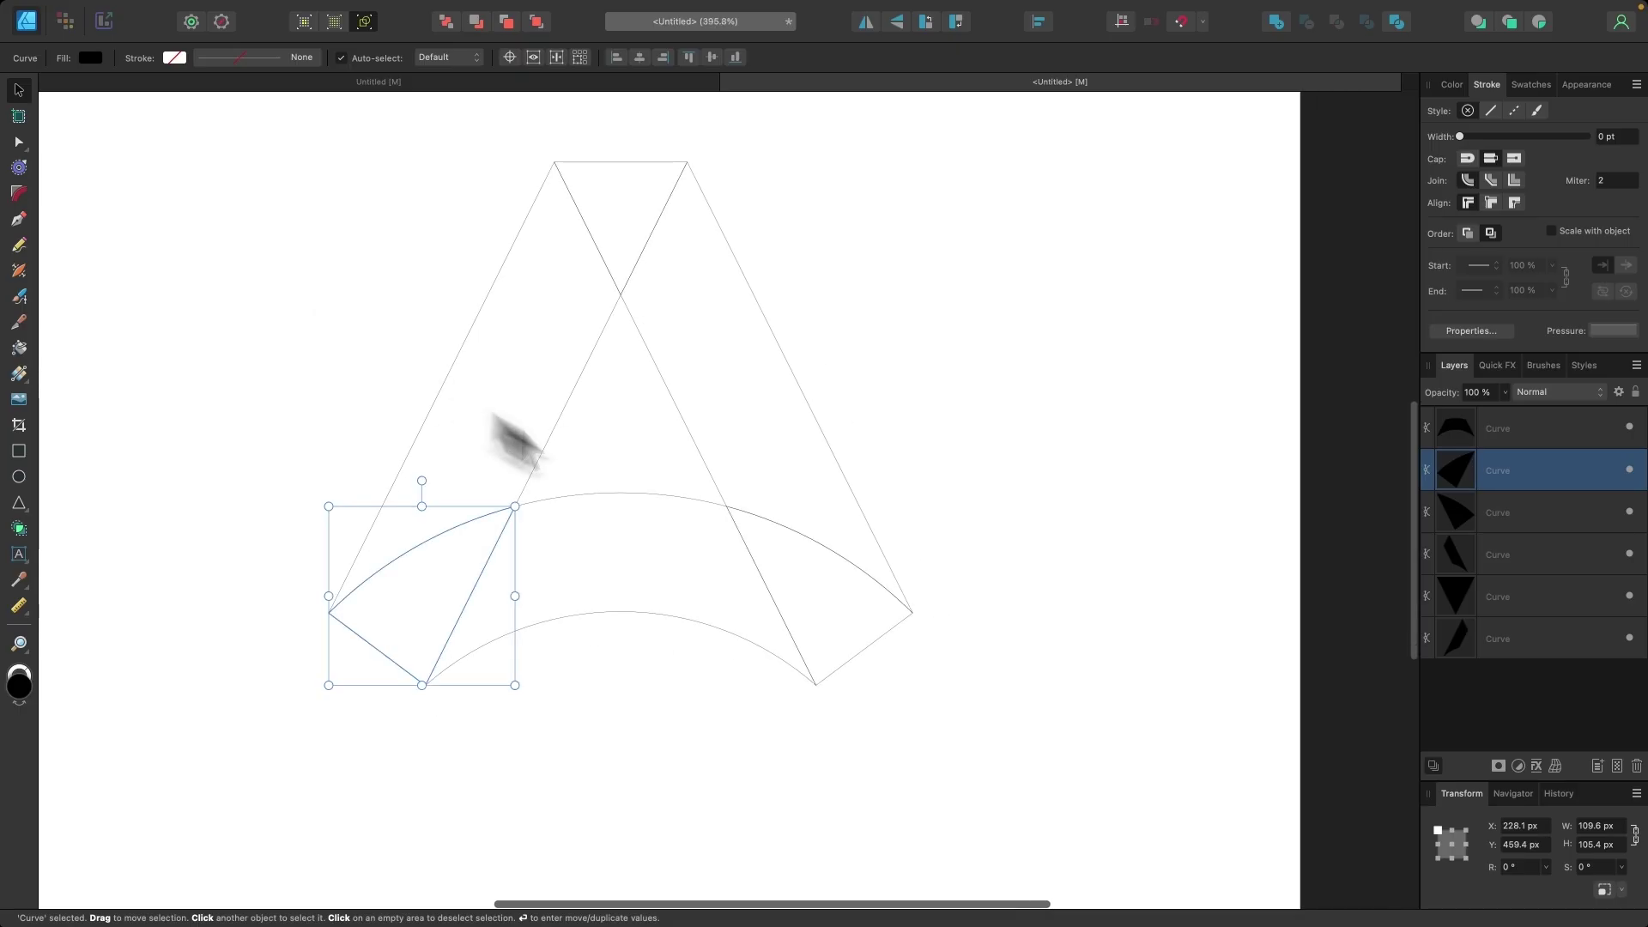
pyautogui.moveTo(1083, 716); pyautogui.dragTo(270, 136)
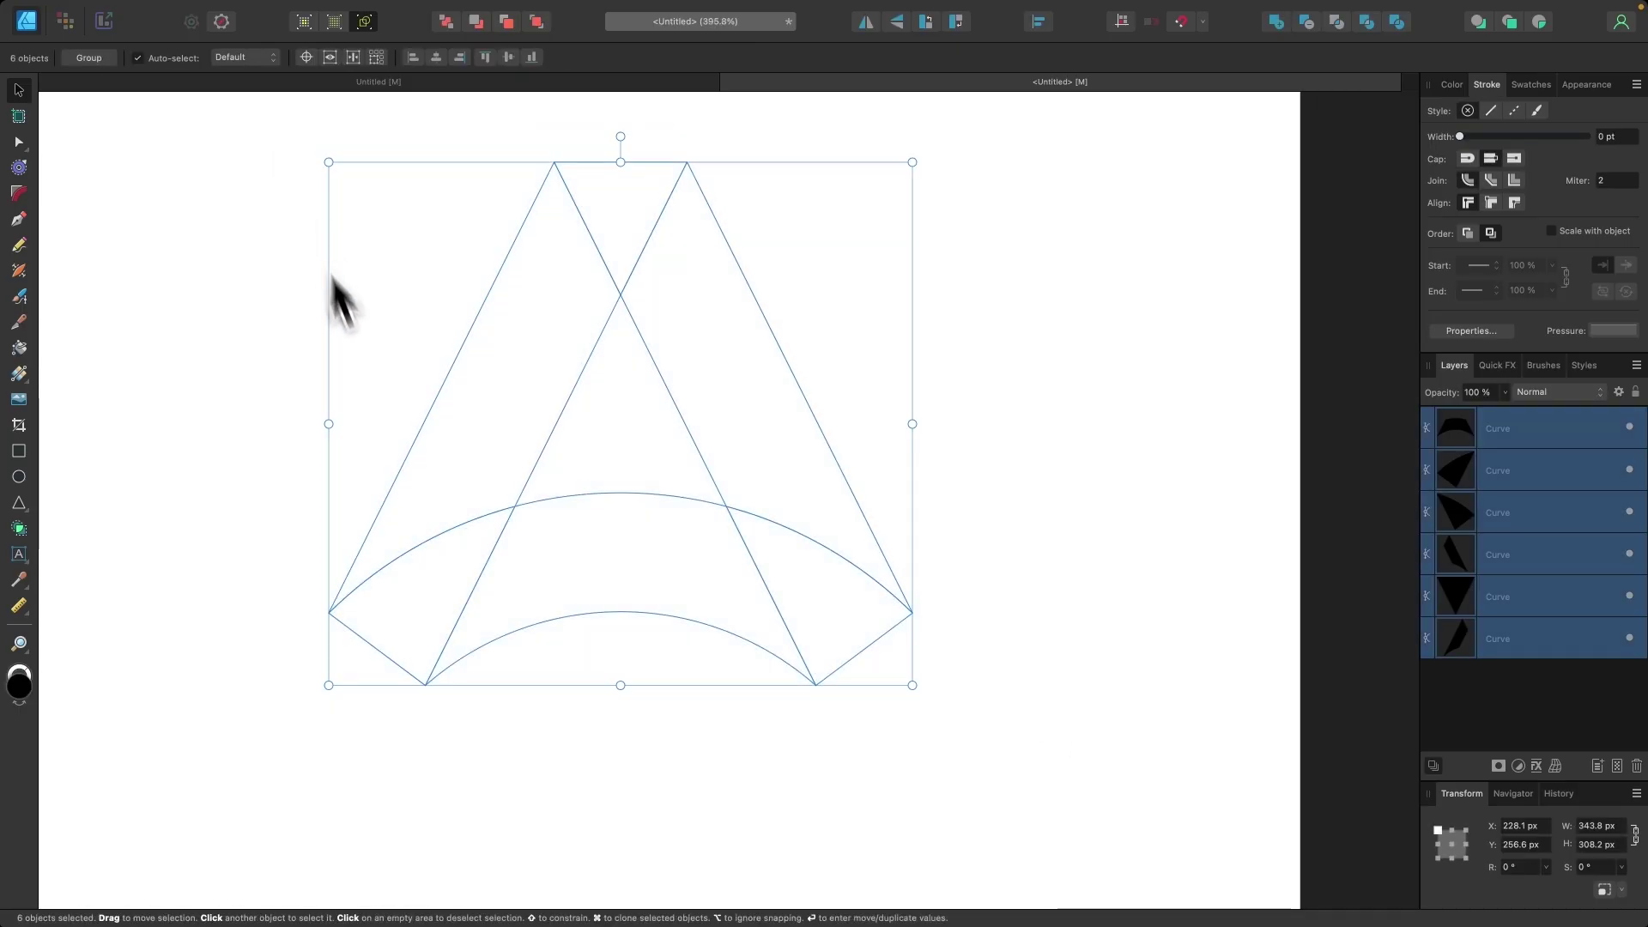
pyautogui.scroll(2, 369, 391)
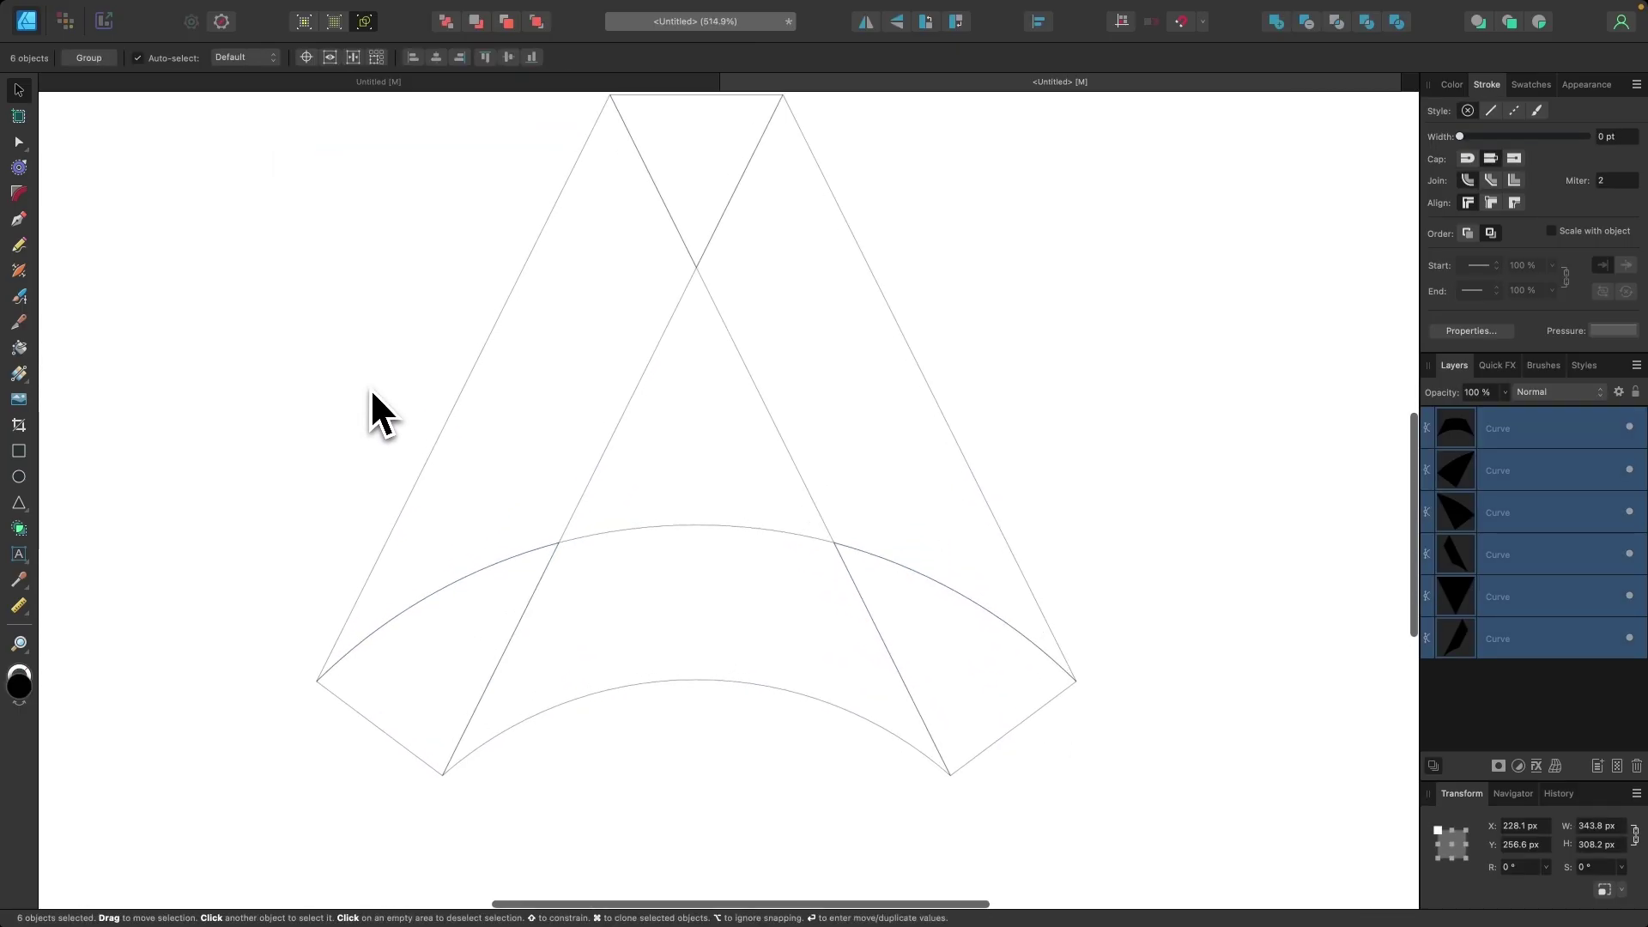
pyautogui.click(19, 531)
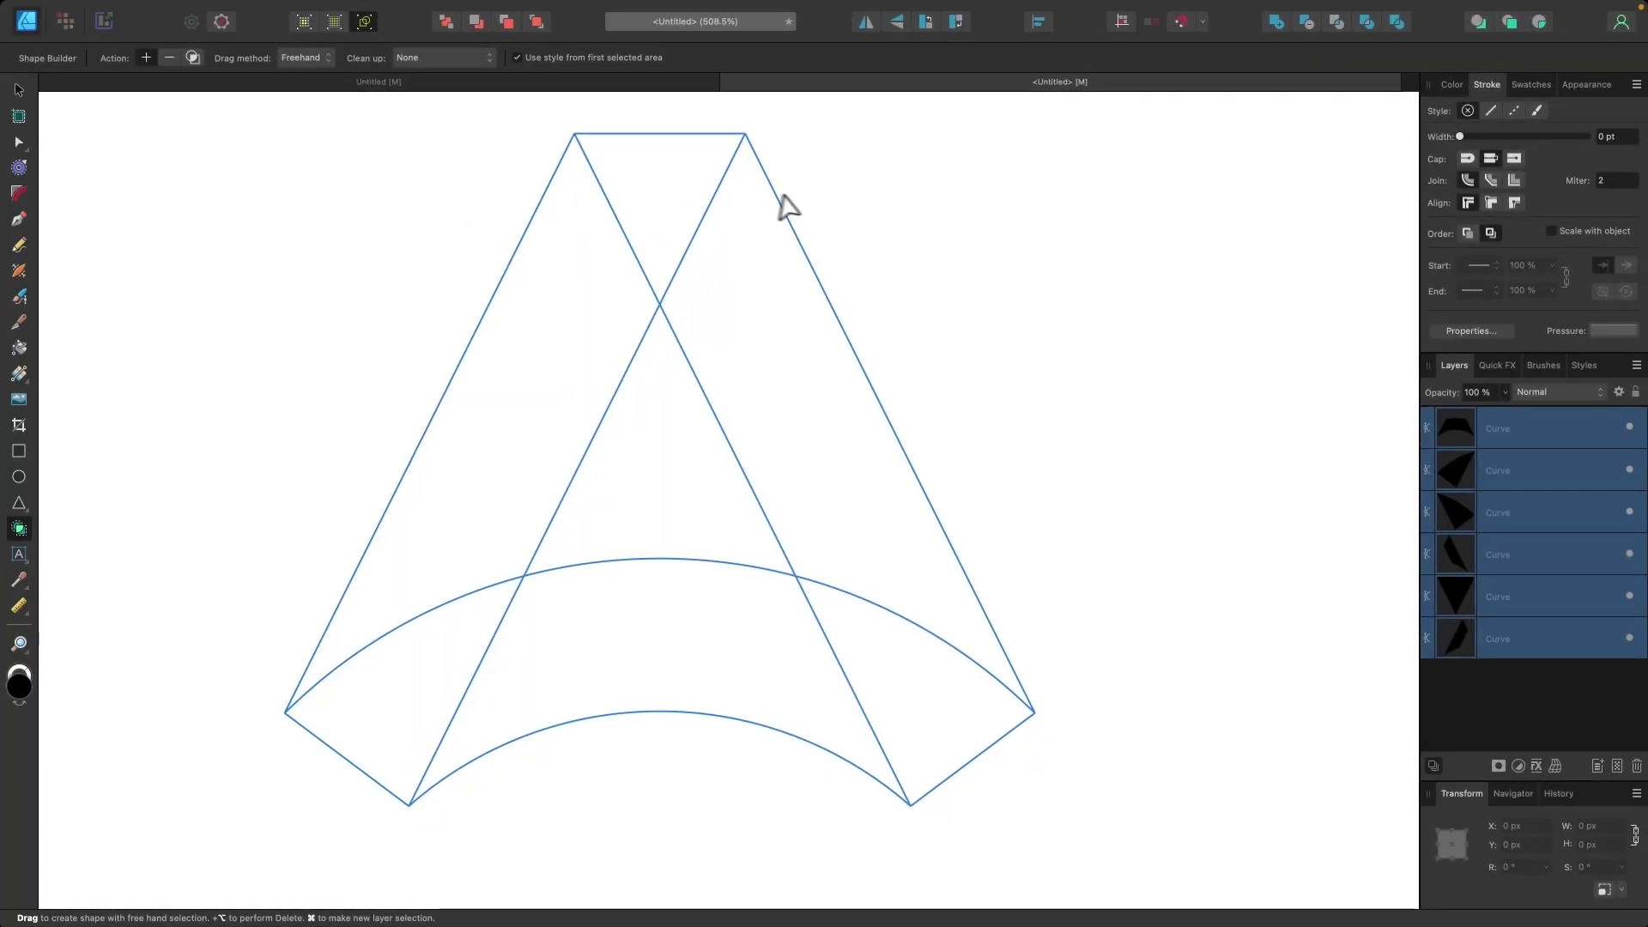
pyautogui.moveTo(691, 193)
pyautogui.mouseDown()
pyautogui.moveTo(670, 177)
pyautogui.moveTo(843, 372)
pyautogui.mouseUp()
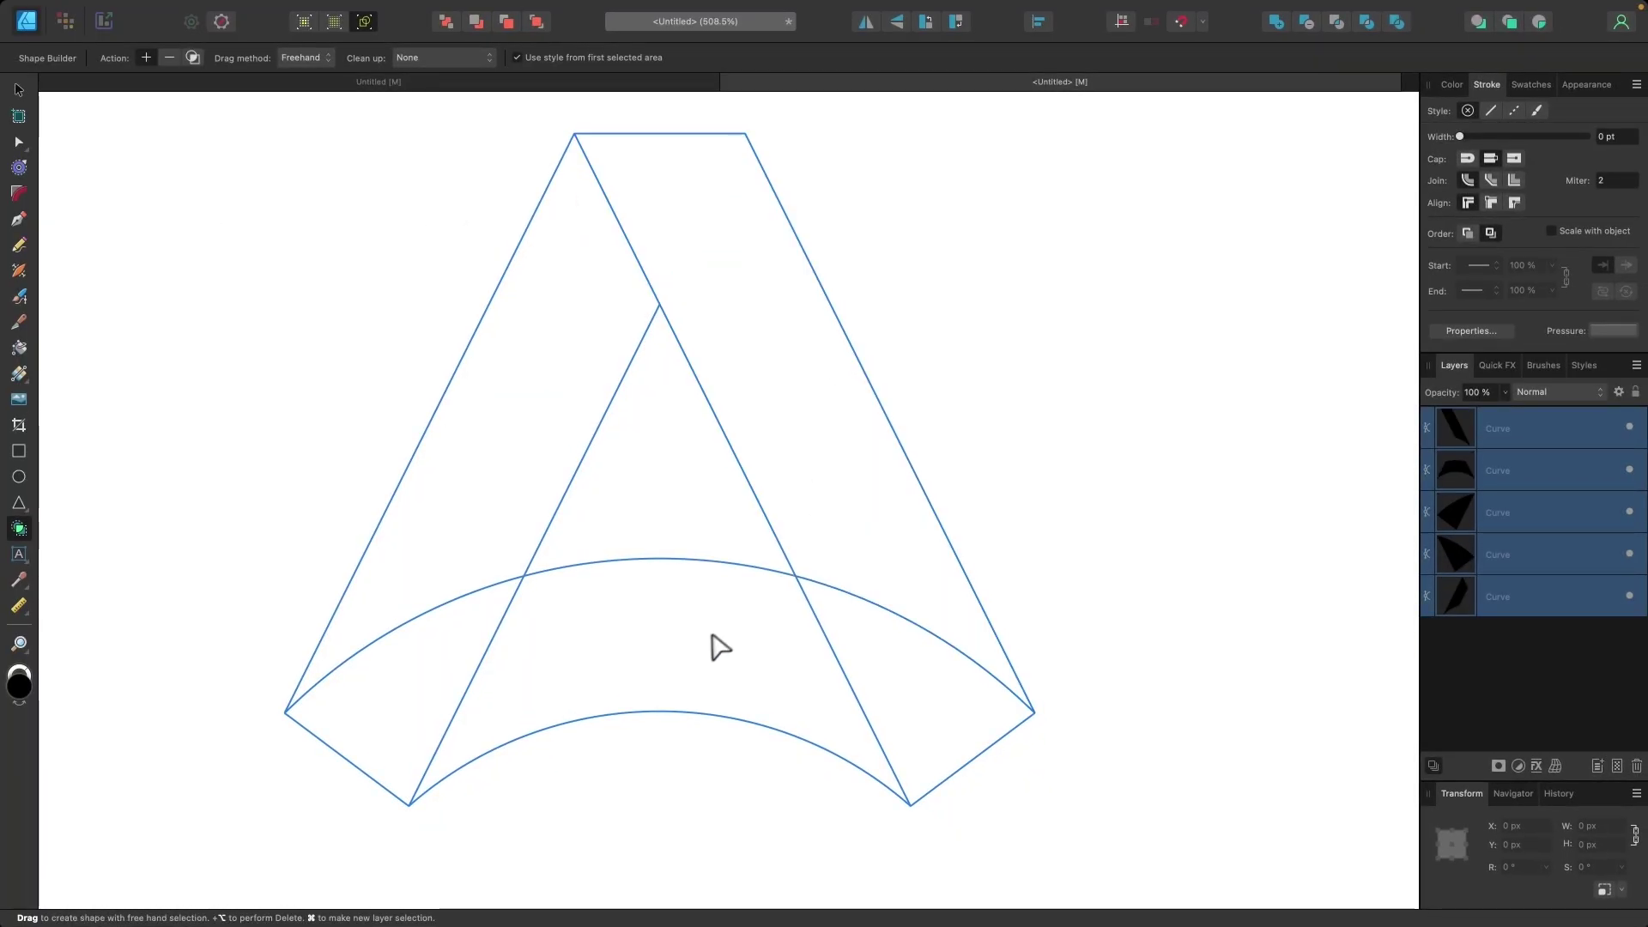
# Step: Merge the curved base with the lower-right corner piece, and the lower-left corner piece with the left leg
pyautogui.moveTo(712, 635); pyautogui.dragTo(899, 651)
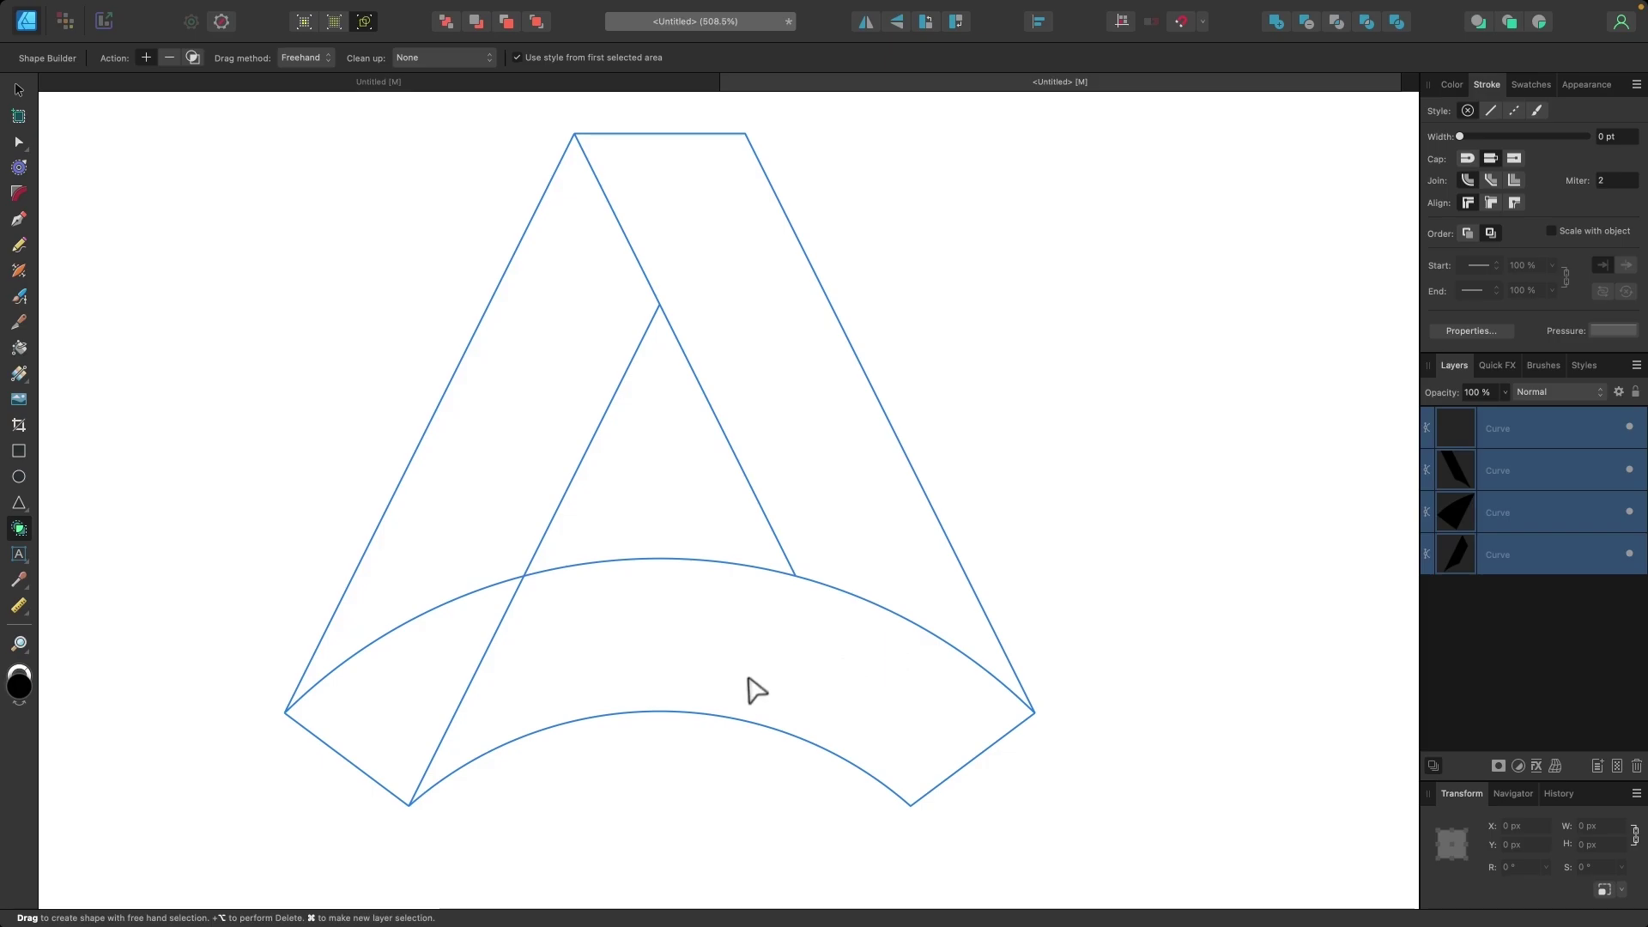
pyautogui.moveTo(433, 723)
pyautogui.mouseDown()
pyautogui.moveTo(387, 680)
pyautogui.moveTo(472, 413)
pyautogui.mouseUp()
pyautogui.scroll(-1, 787, 468)
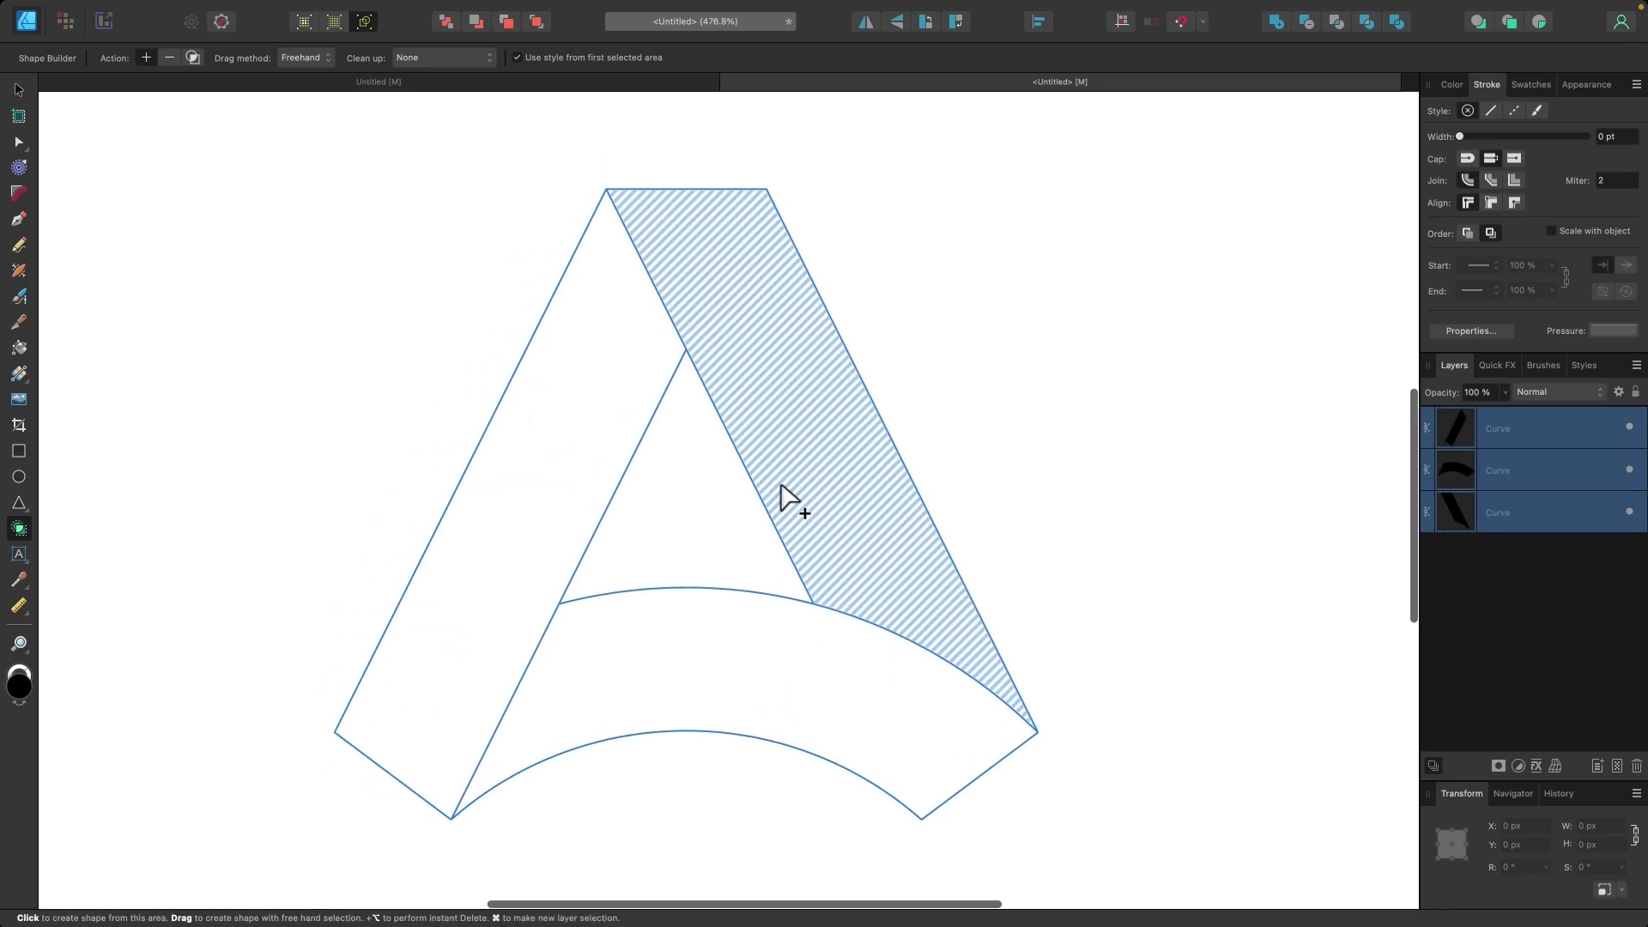
pyautogui.scroll(-2, 739, 619)
pyautogui.scroll(2, 687, 558)
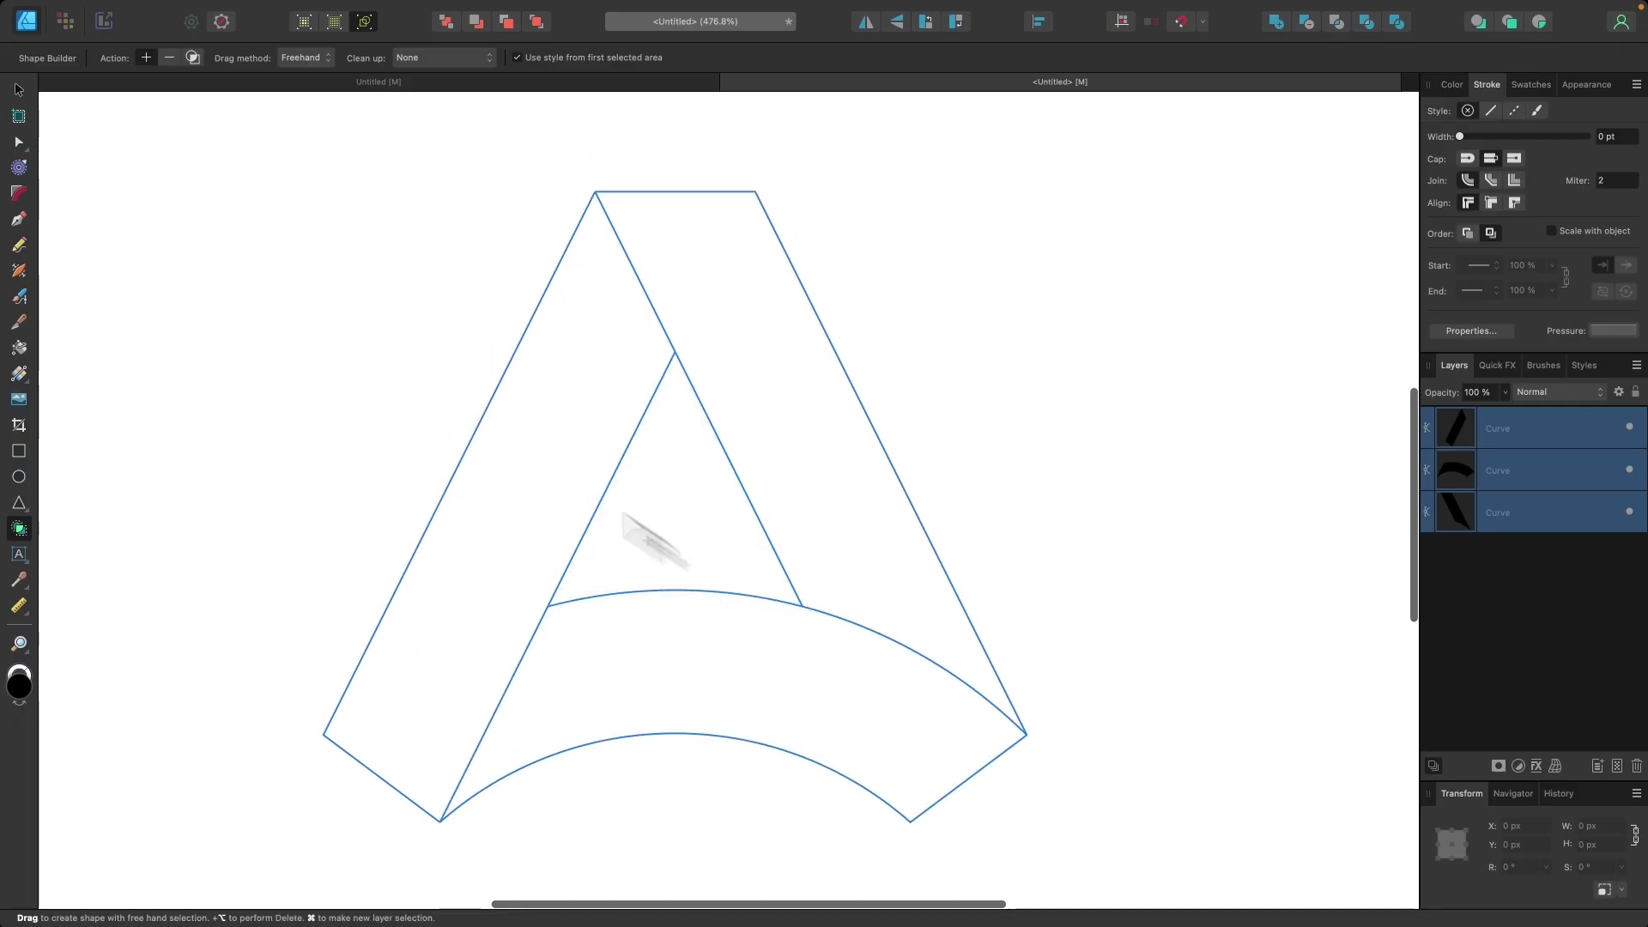
# Step: Turn off outline view to show the A's solid fills, and switch to the finished pink logo document for reference
pyautogui.click(20, 91)
pyautogui.scroll(-5, 589, 365)
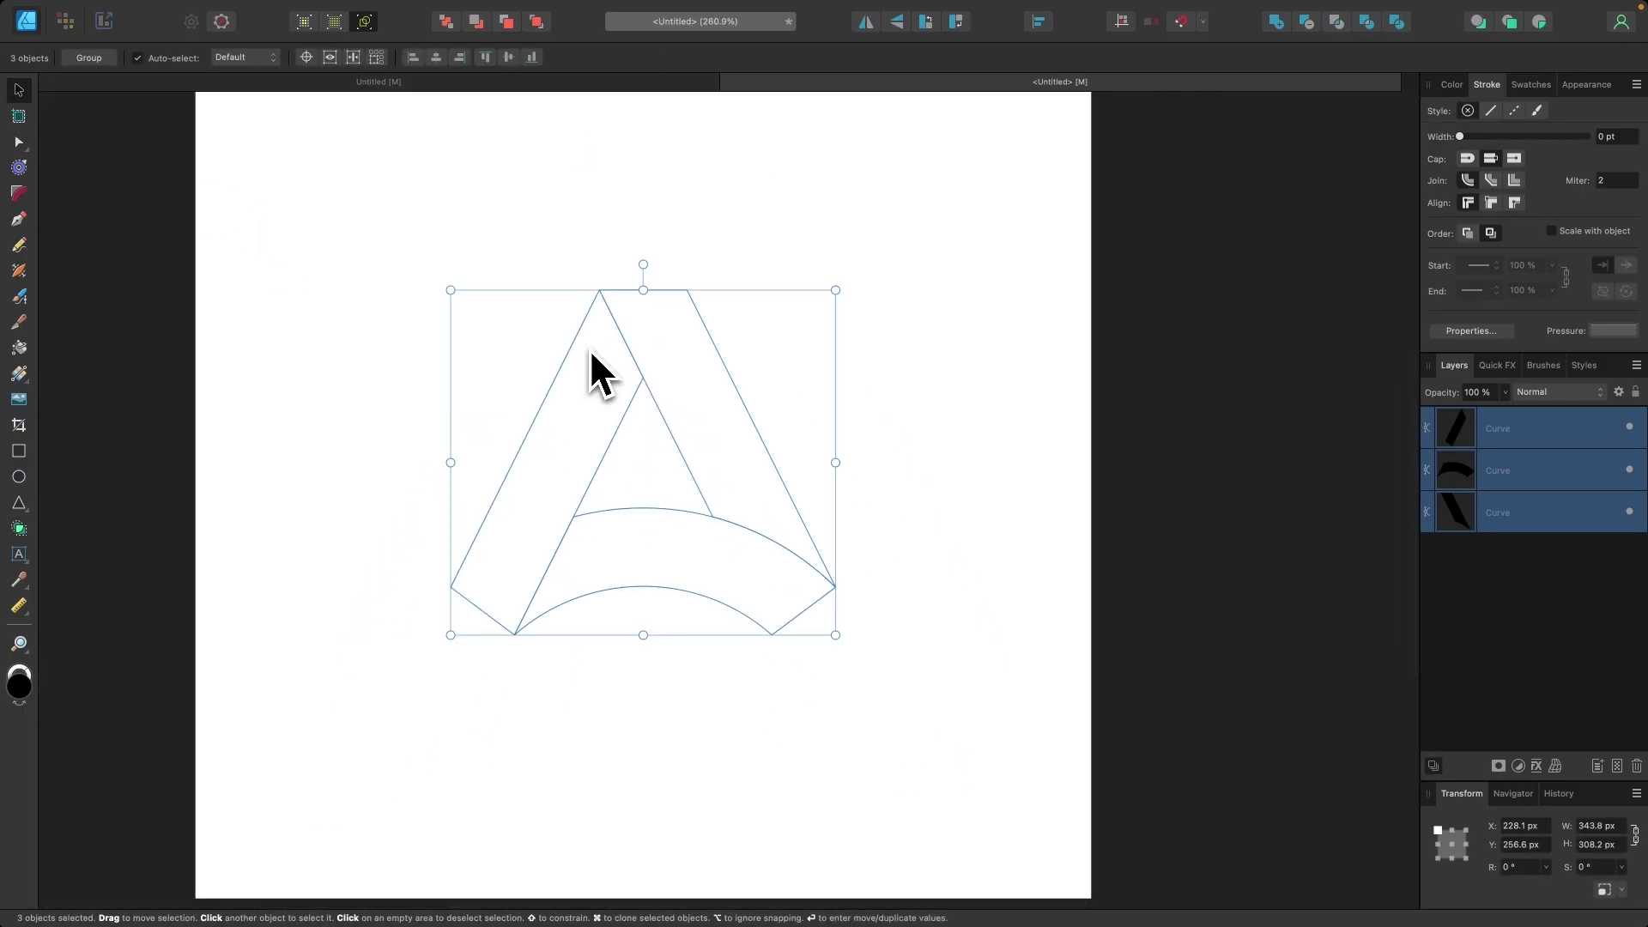
pyautogui.press('super+y')
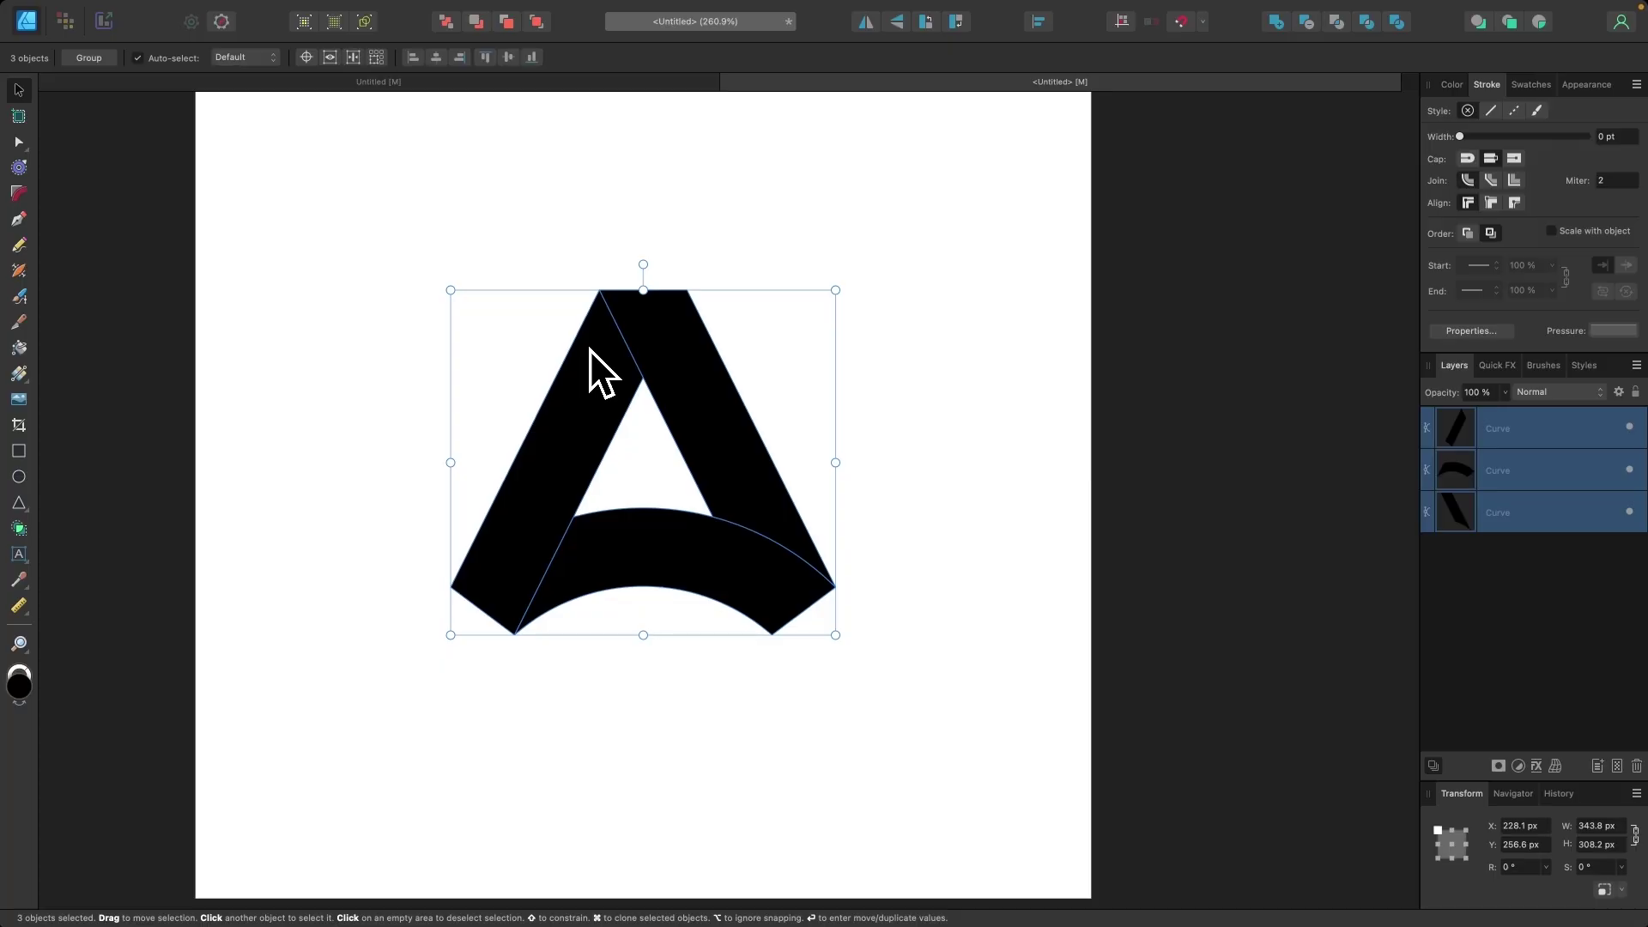
pyautogui.scroll(-1, 889, 530)
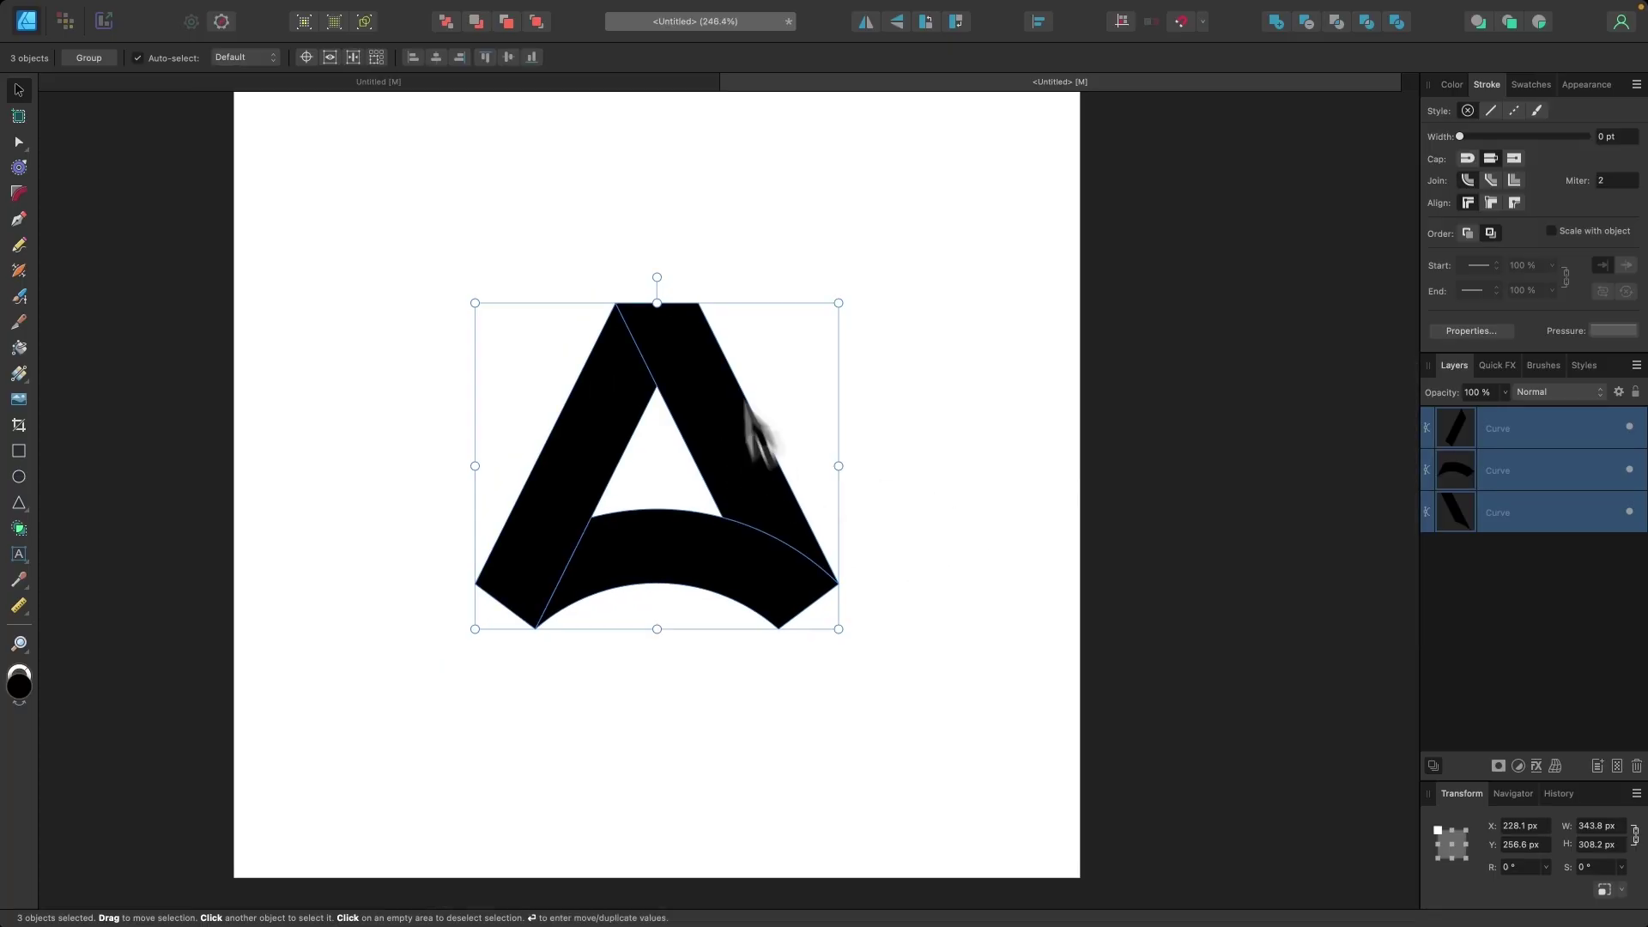
pyautogui.click(649, 81)
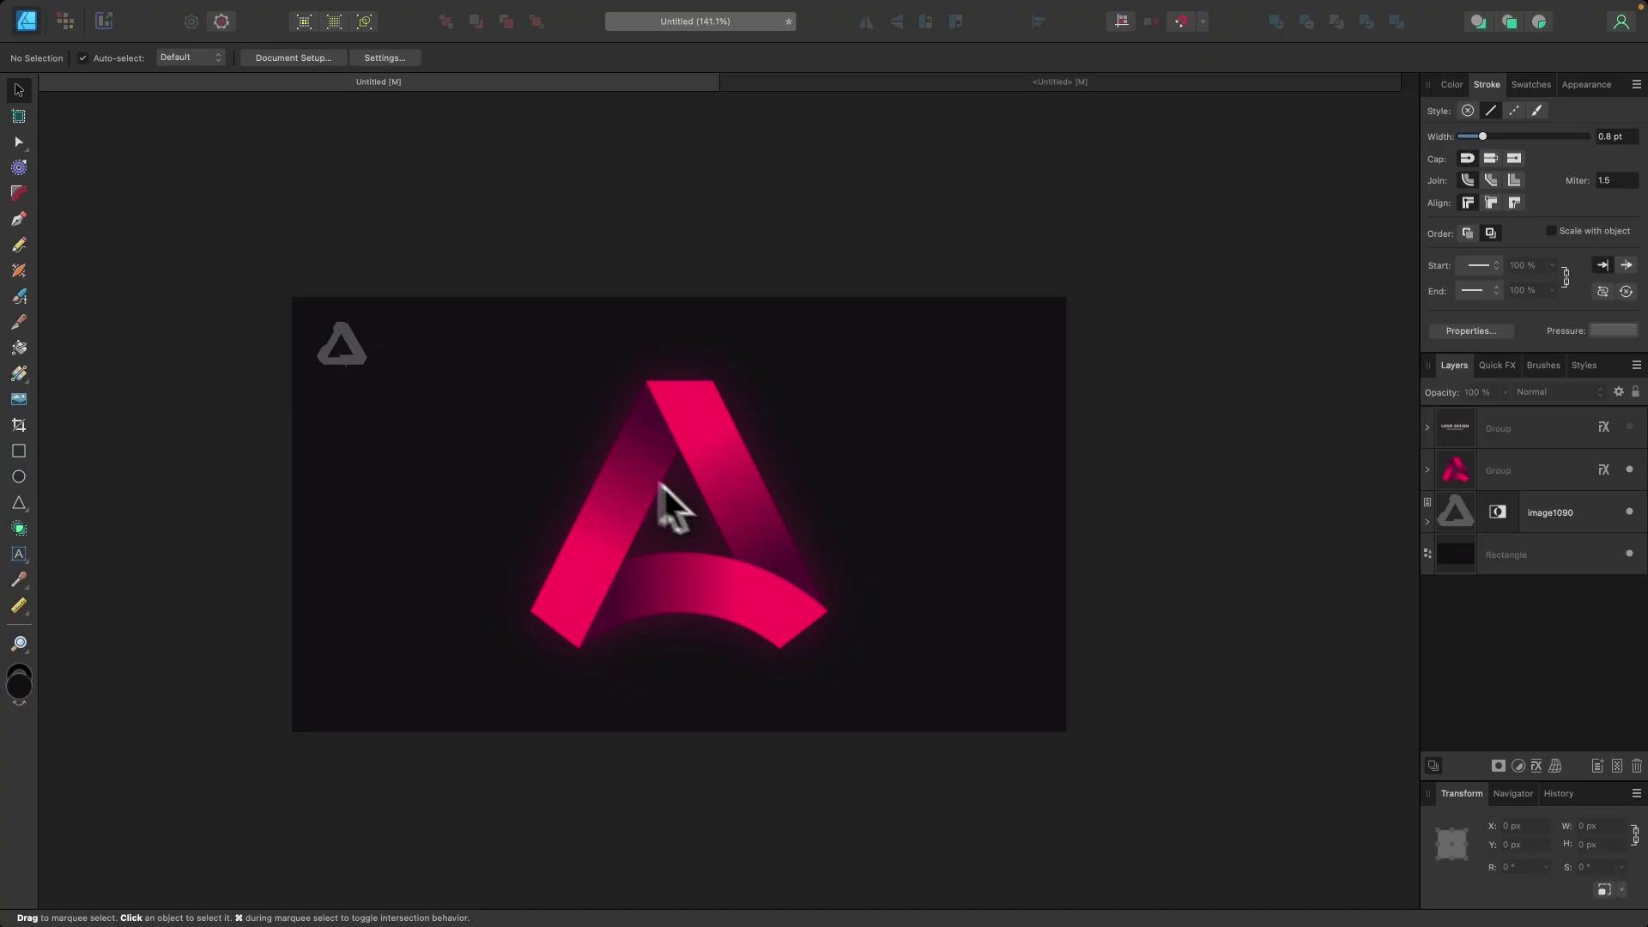
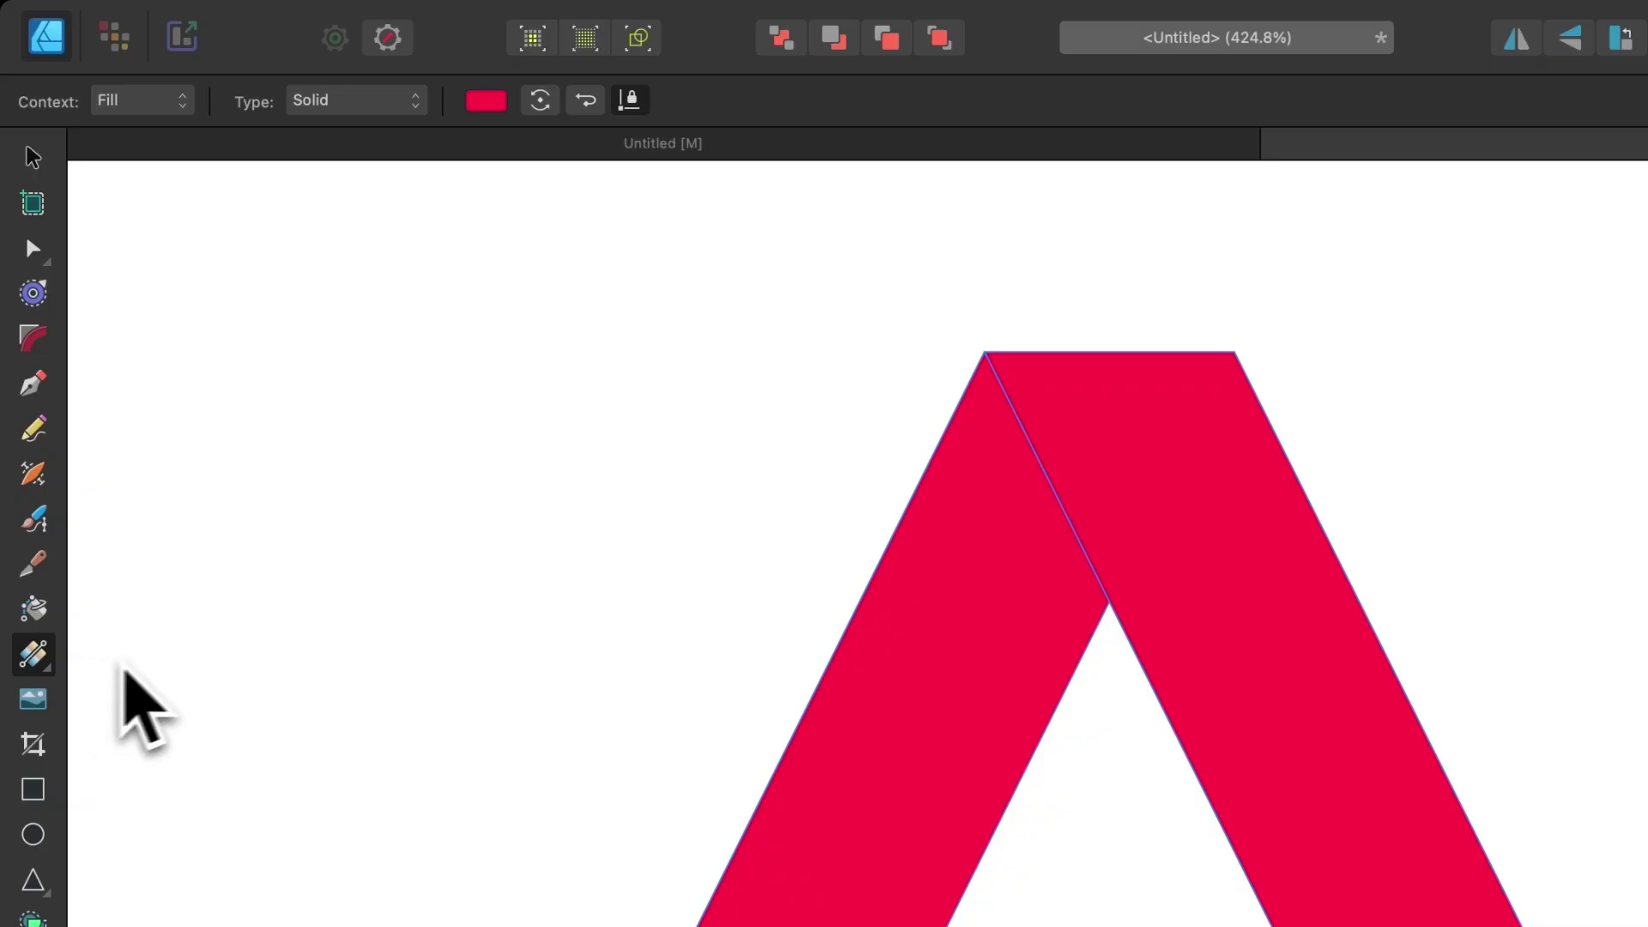
# Step: Give the three pieces a linear gradient fill and recolour its dark end stop to a deep purple with lightness 20
pyautogui.click(339, 103)
pyautogui.click(334, 134)
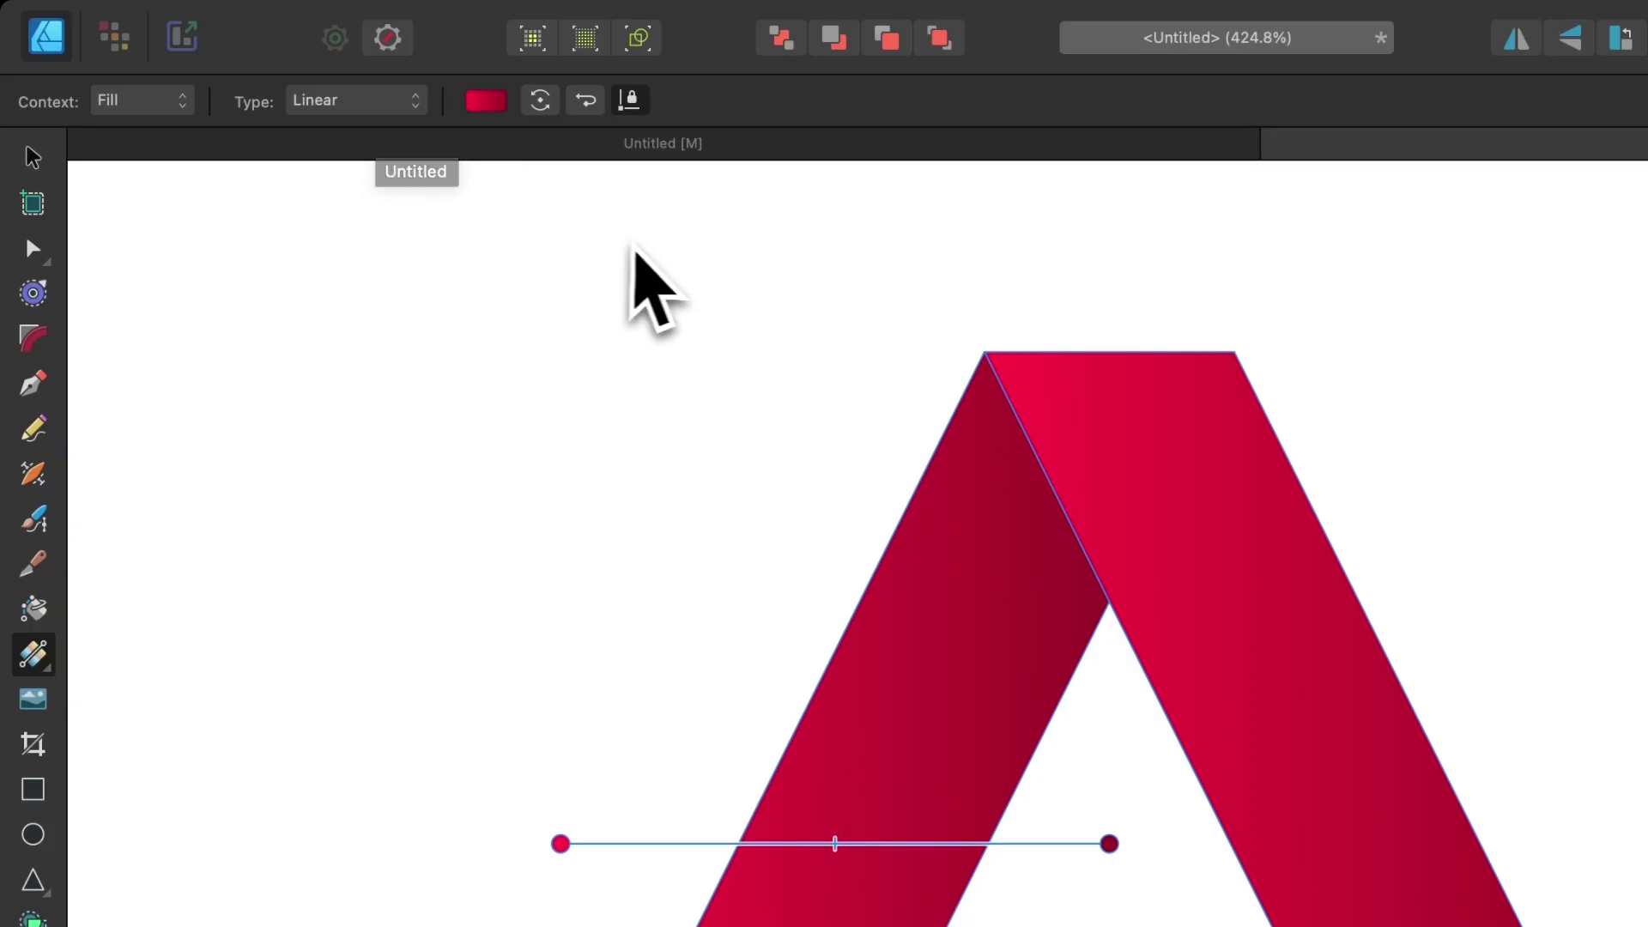
pyautogui.click(486, 101)
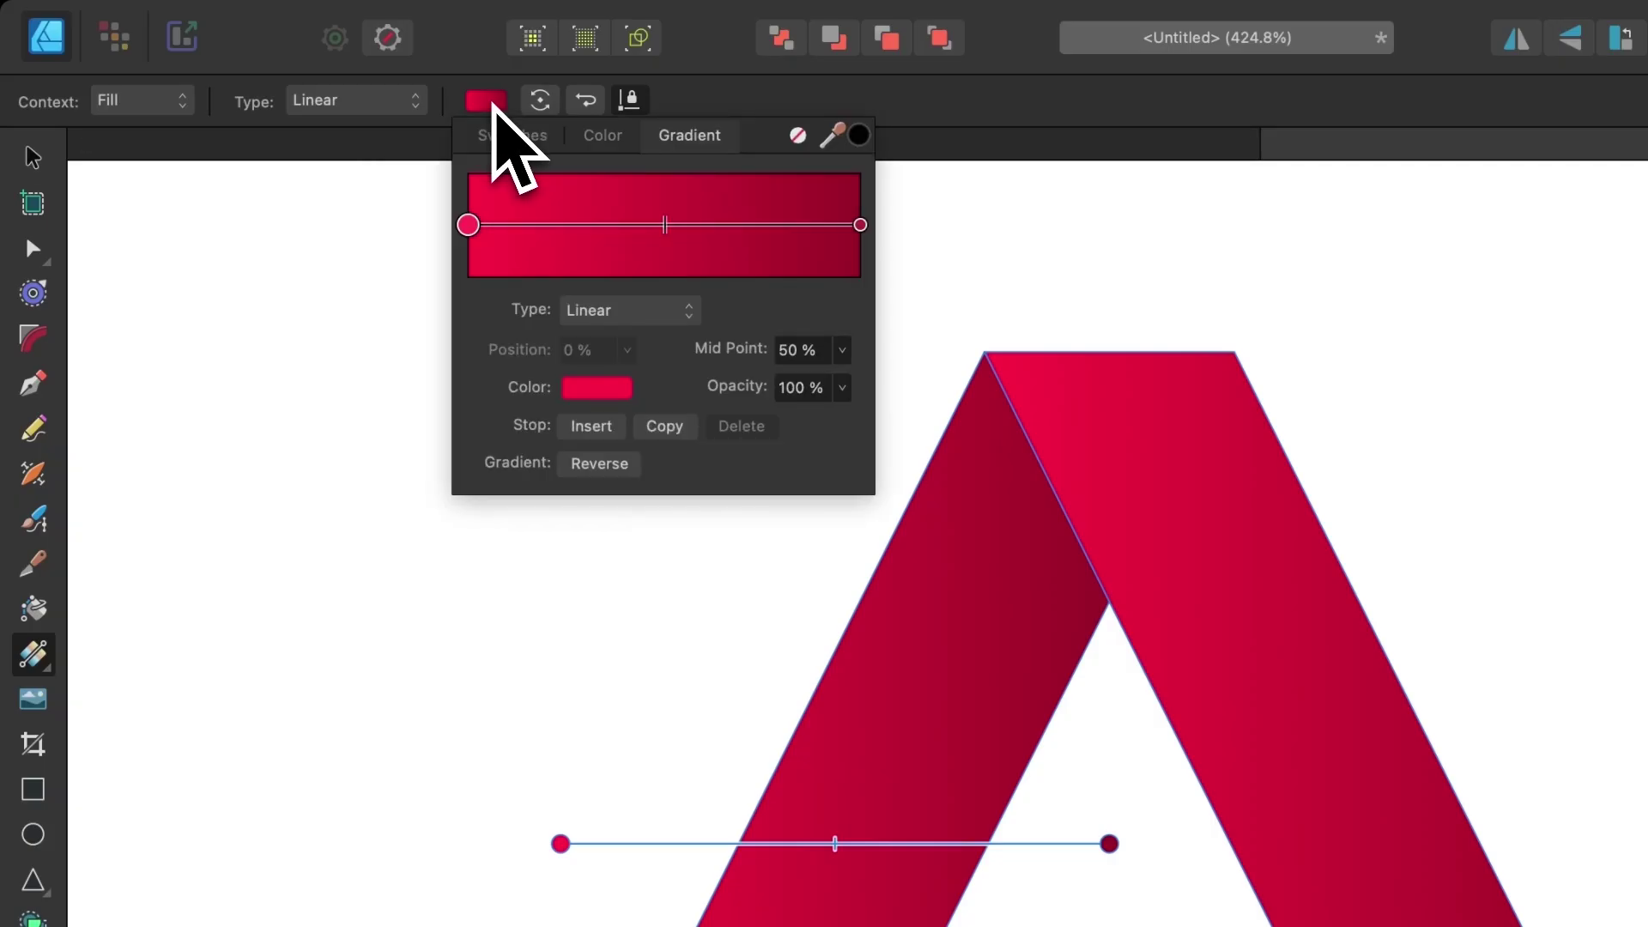
pyautogui.click(861, 225)
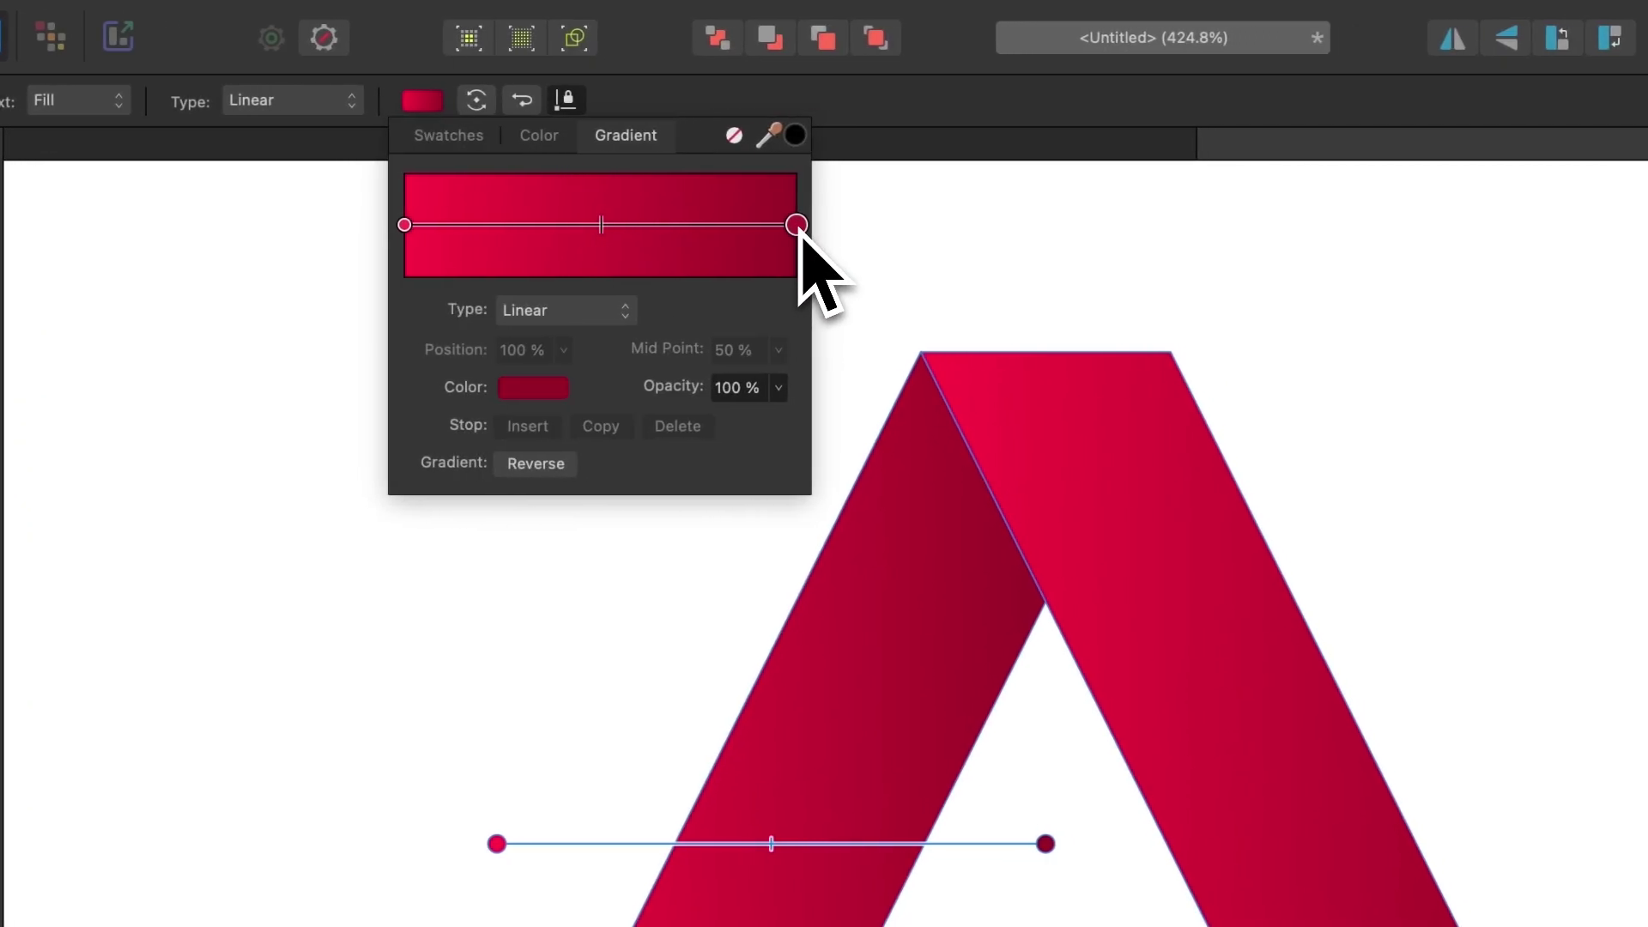
pyautogui.click(533, 387)
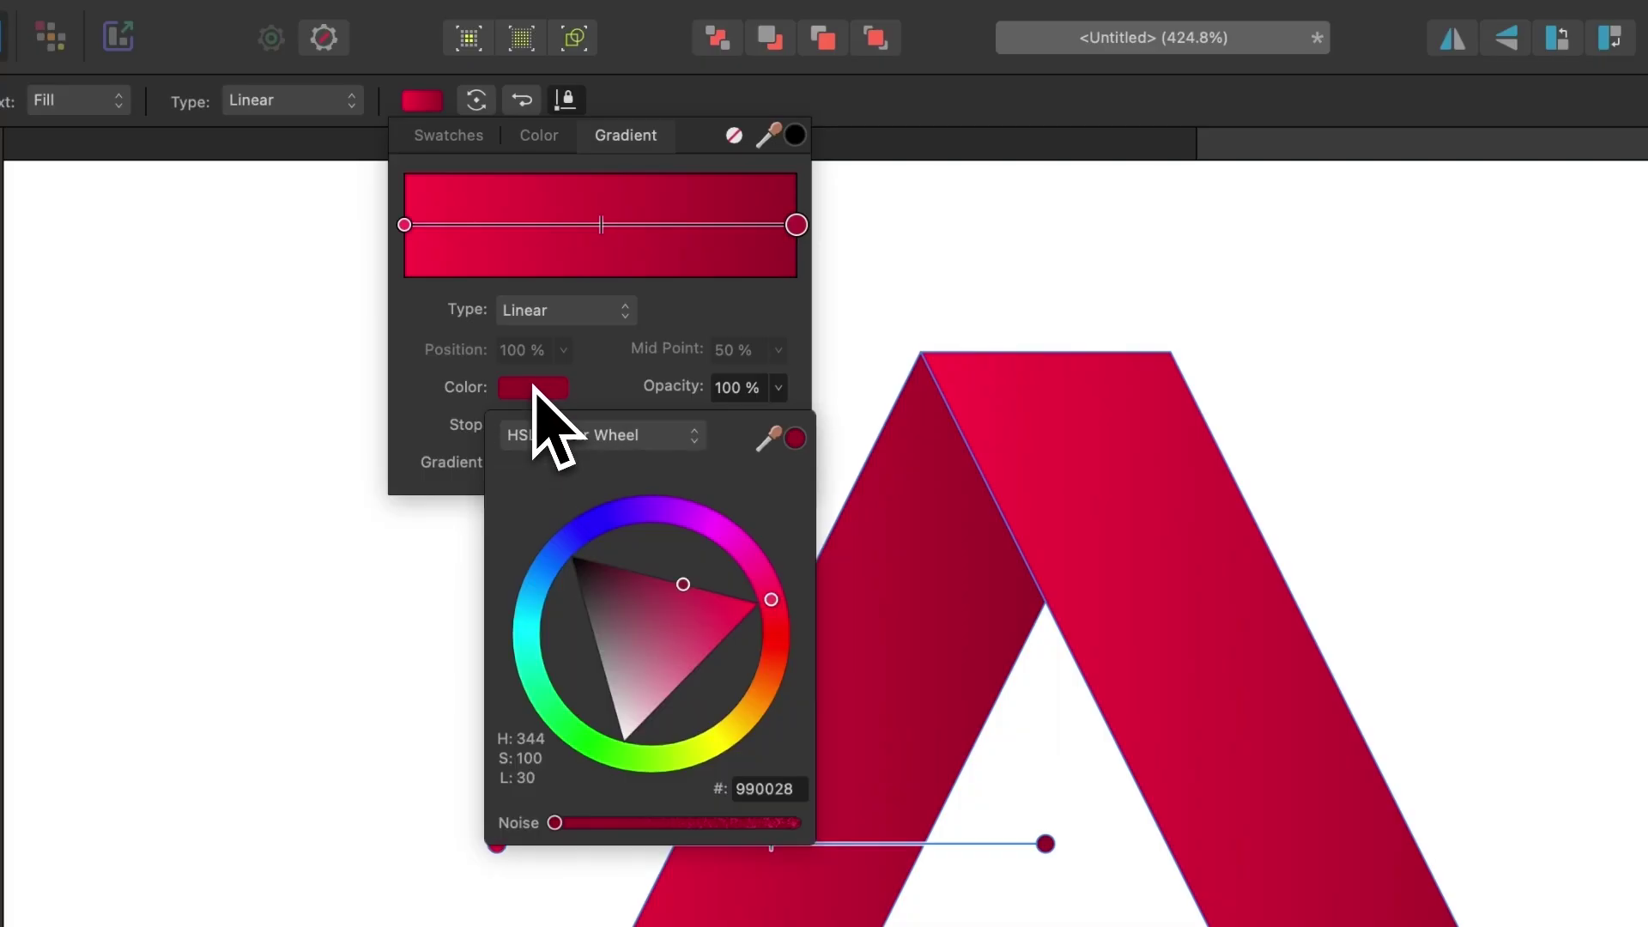
pyautogui.moveTo(686, 588); pyautogui.dragTo(656, 559)
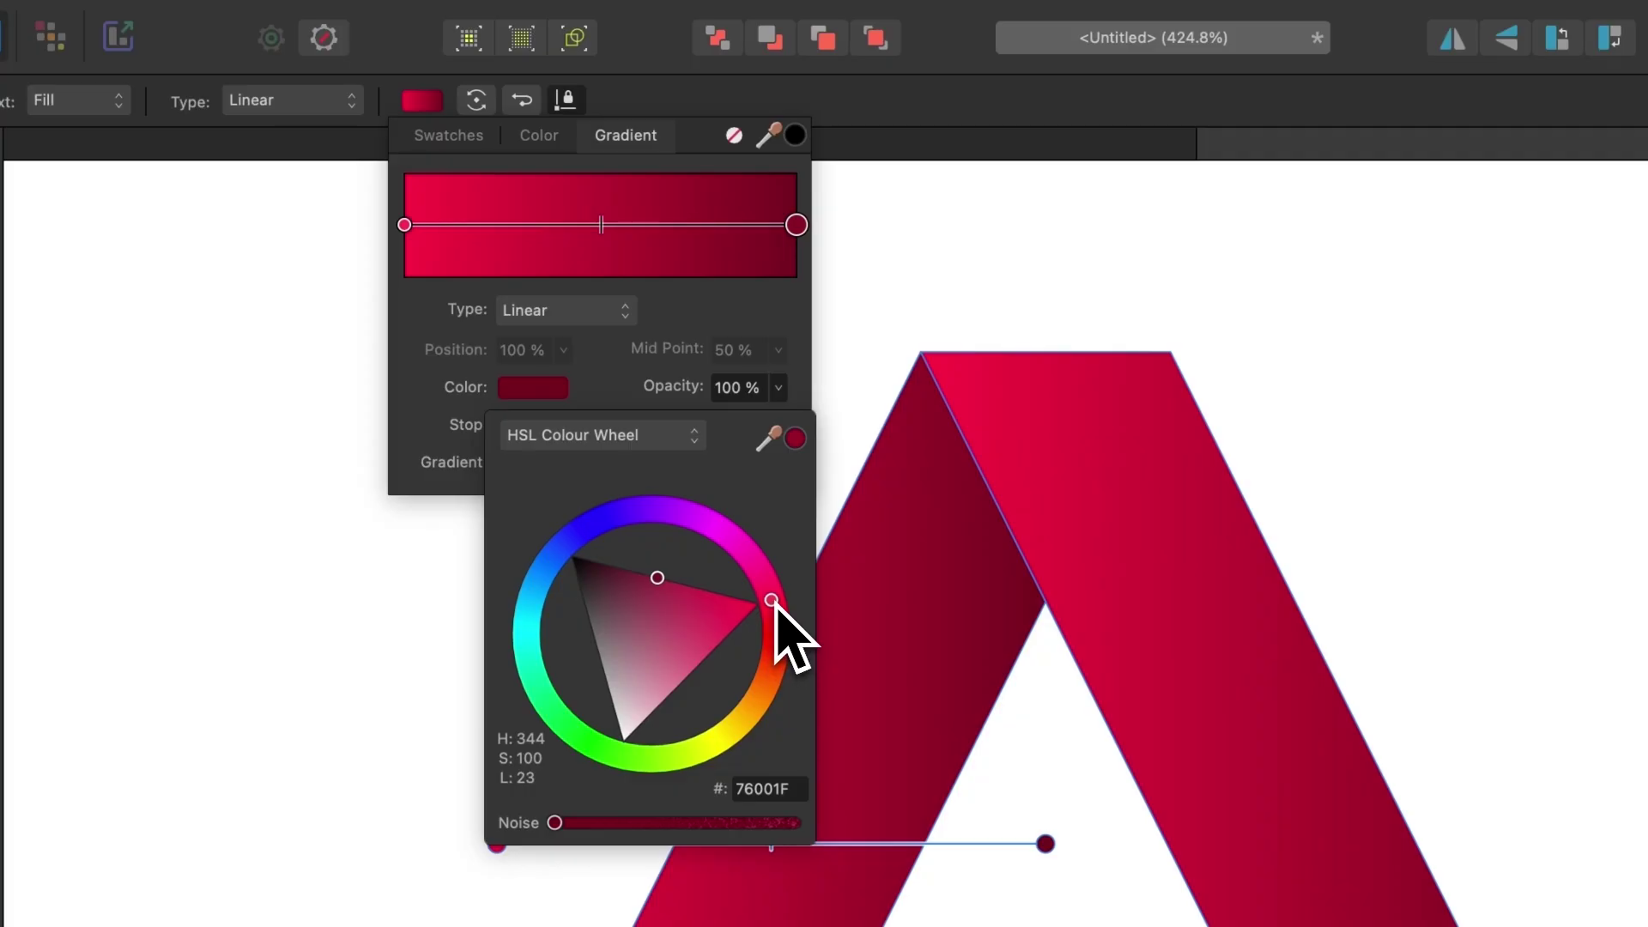
pyautogui.moveTo(774, 603); pyautogui.dragTo(772, 561)
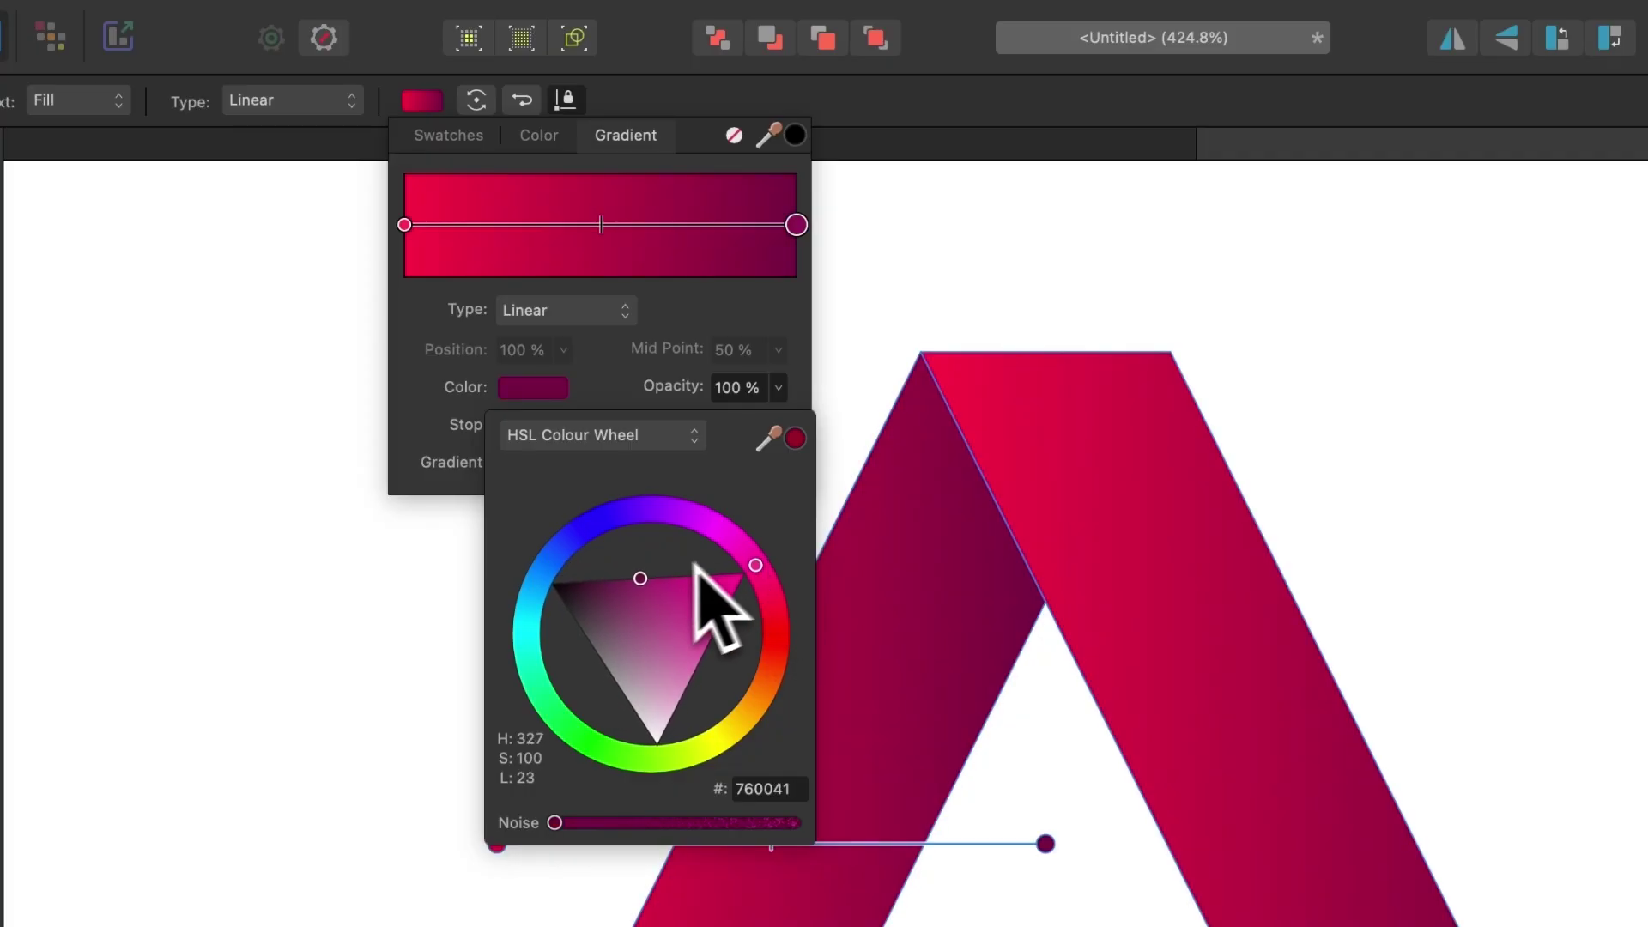
pyautogui.click(639, 579)
pyautogui.moveTo(638, 579); pyautogui.dragTo(625, 577)
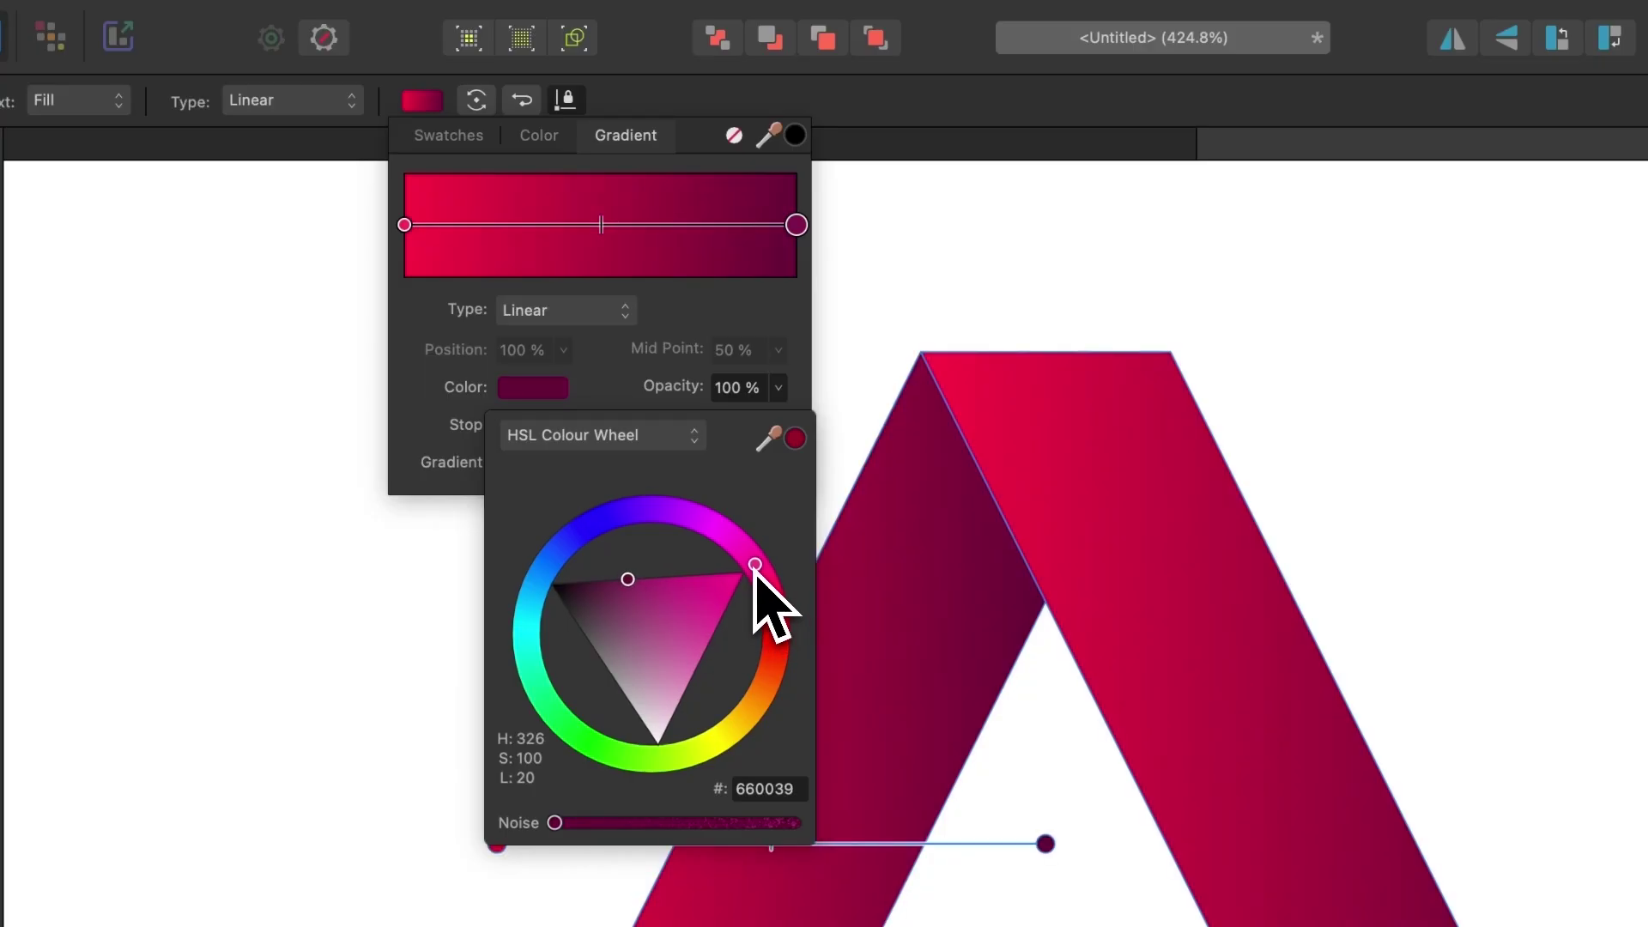
pyautogui.moveTo(756, 565); pyautogui.dragTo(736, 544)
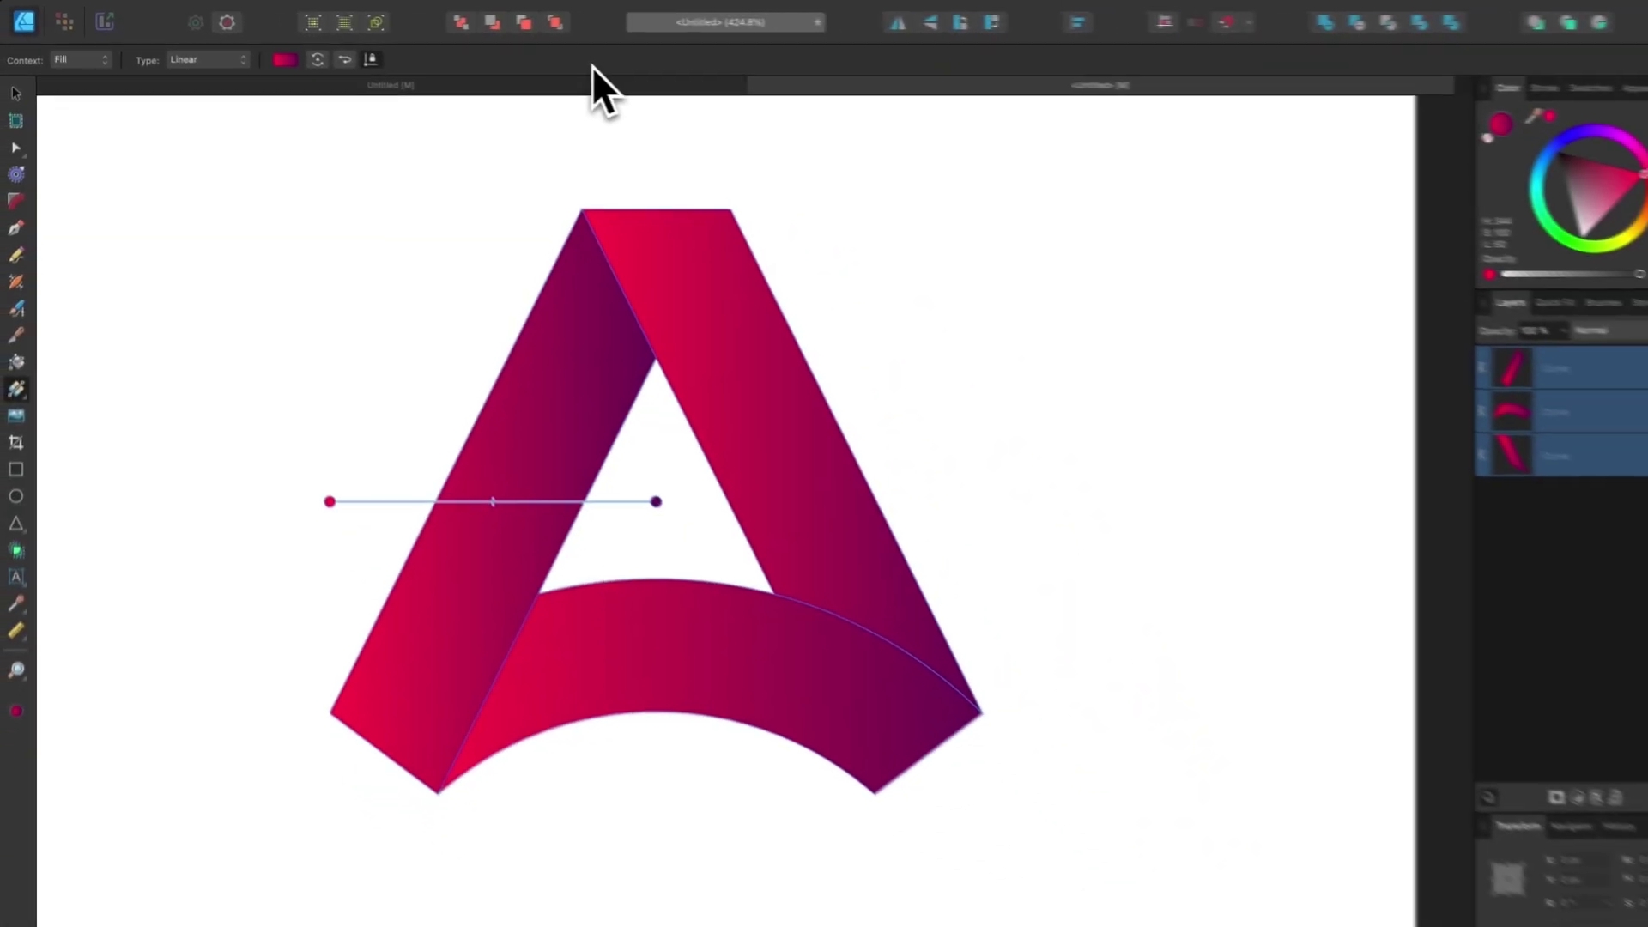
# Step: Angle the left leg's gradient along its length, with pink at the foot and deep purple at the apex
pyautogui.scroll(-3, 625, 589)
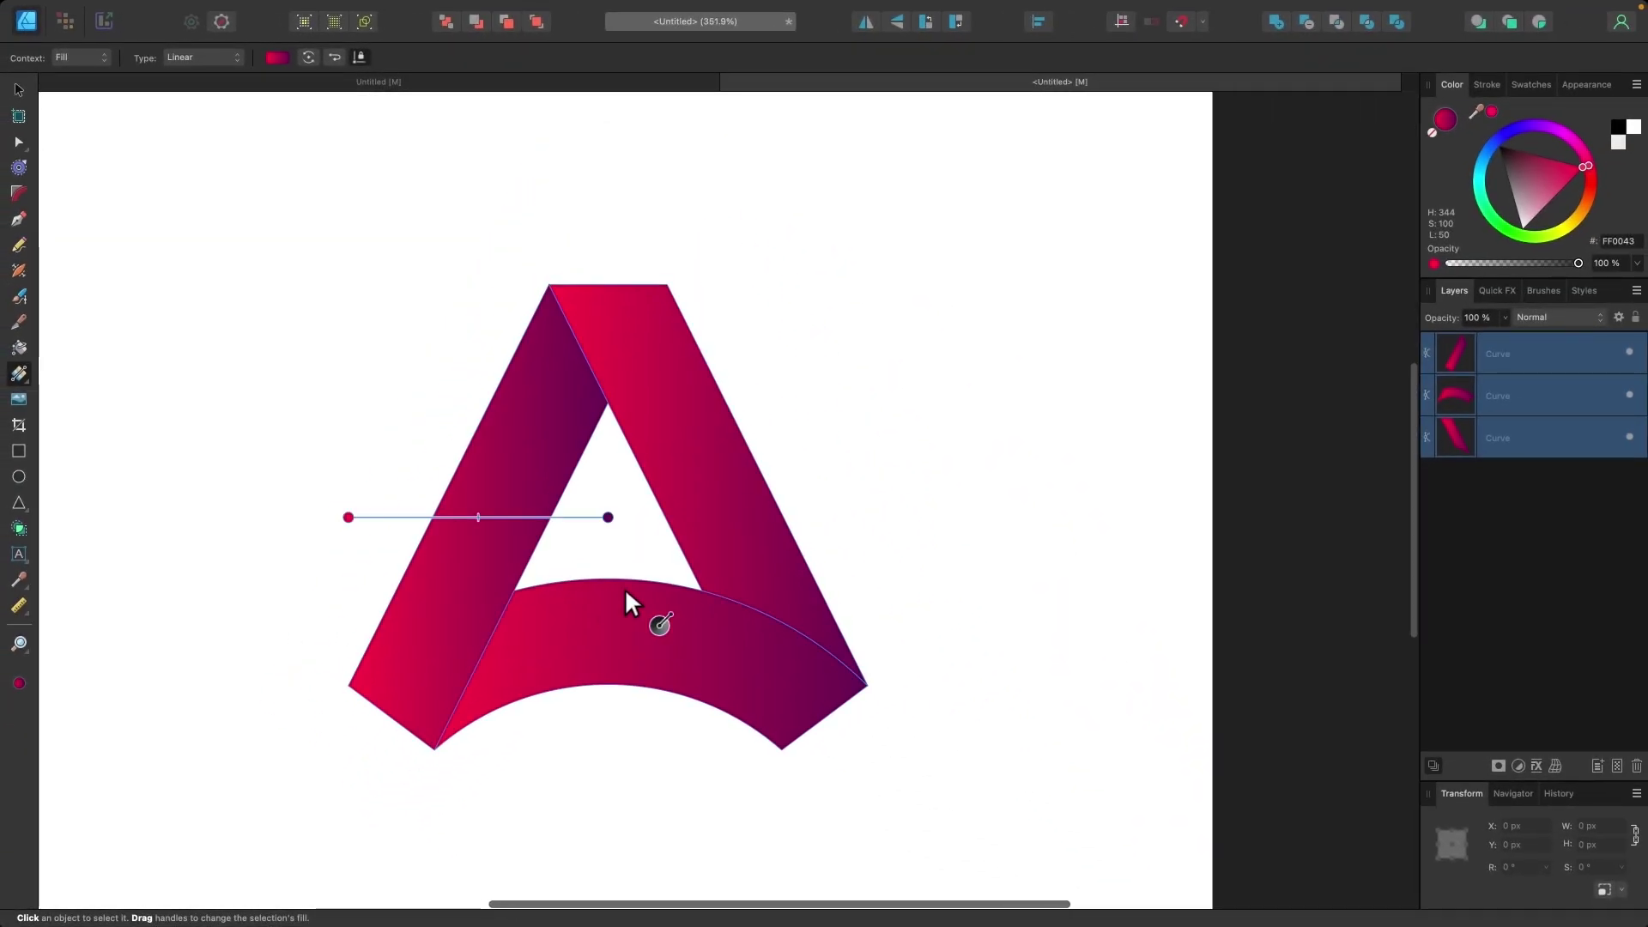
pyautogui.press('super+d')
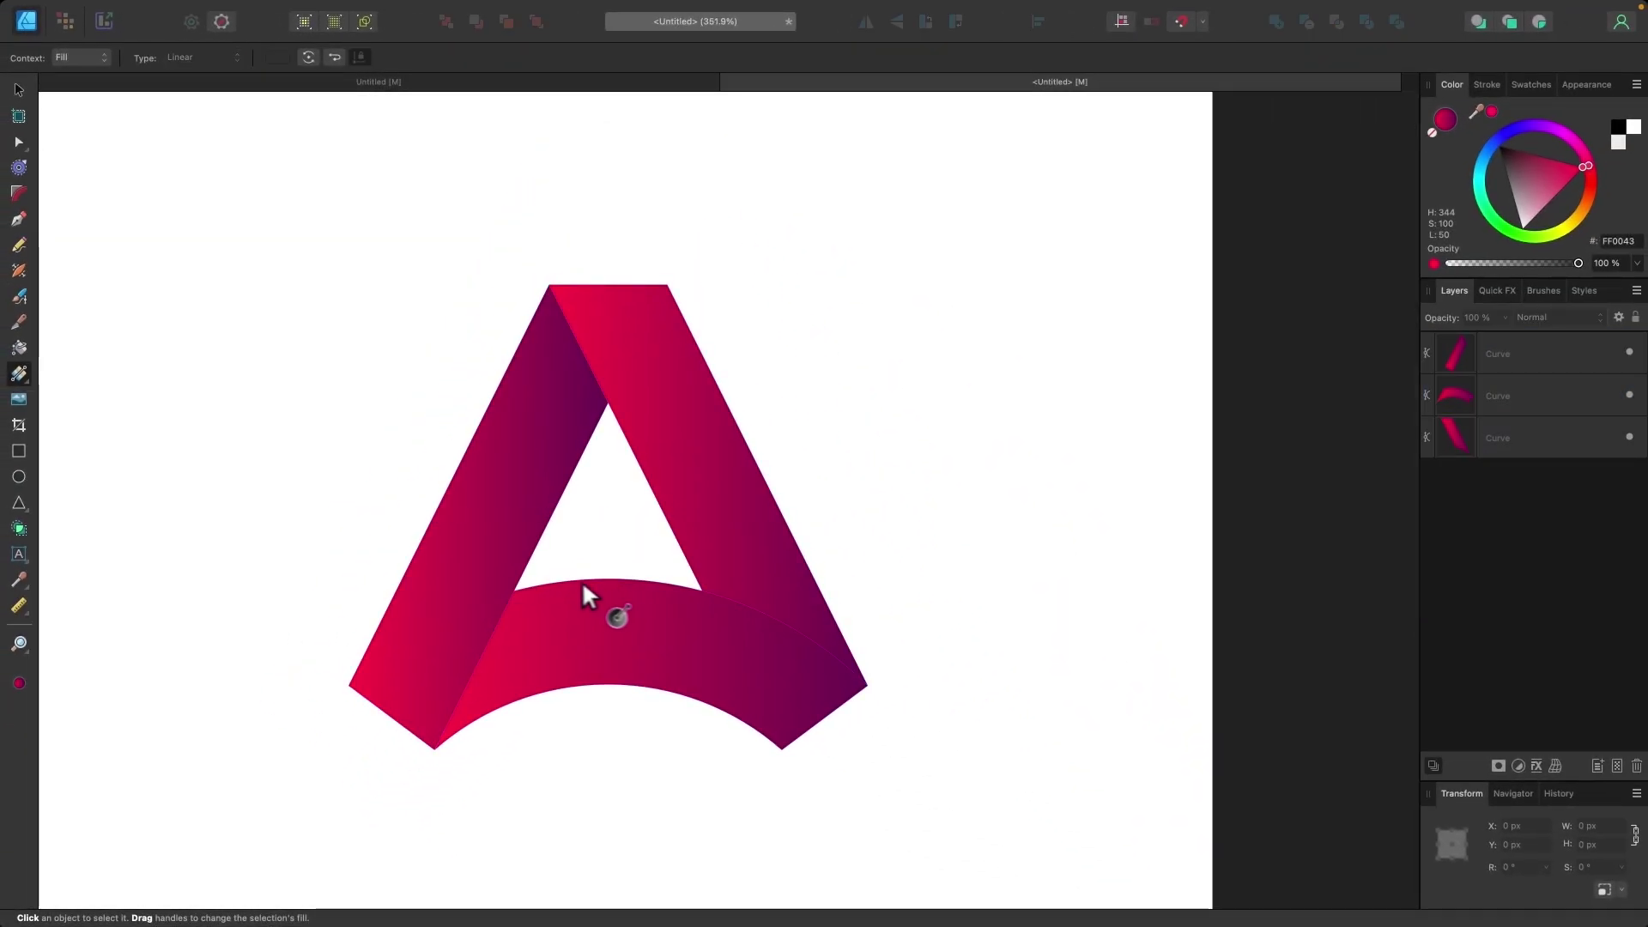
pyautogui.scroll(1, 584, 592)
pyautogui.click(532, 413)
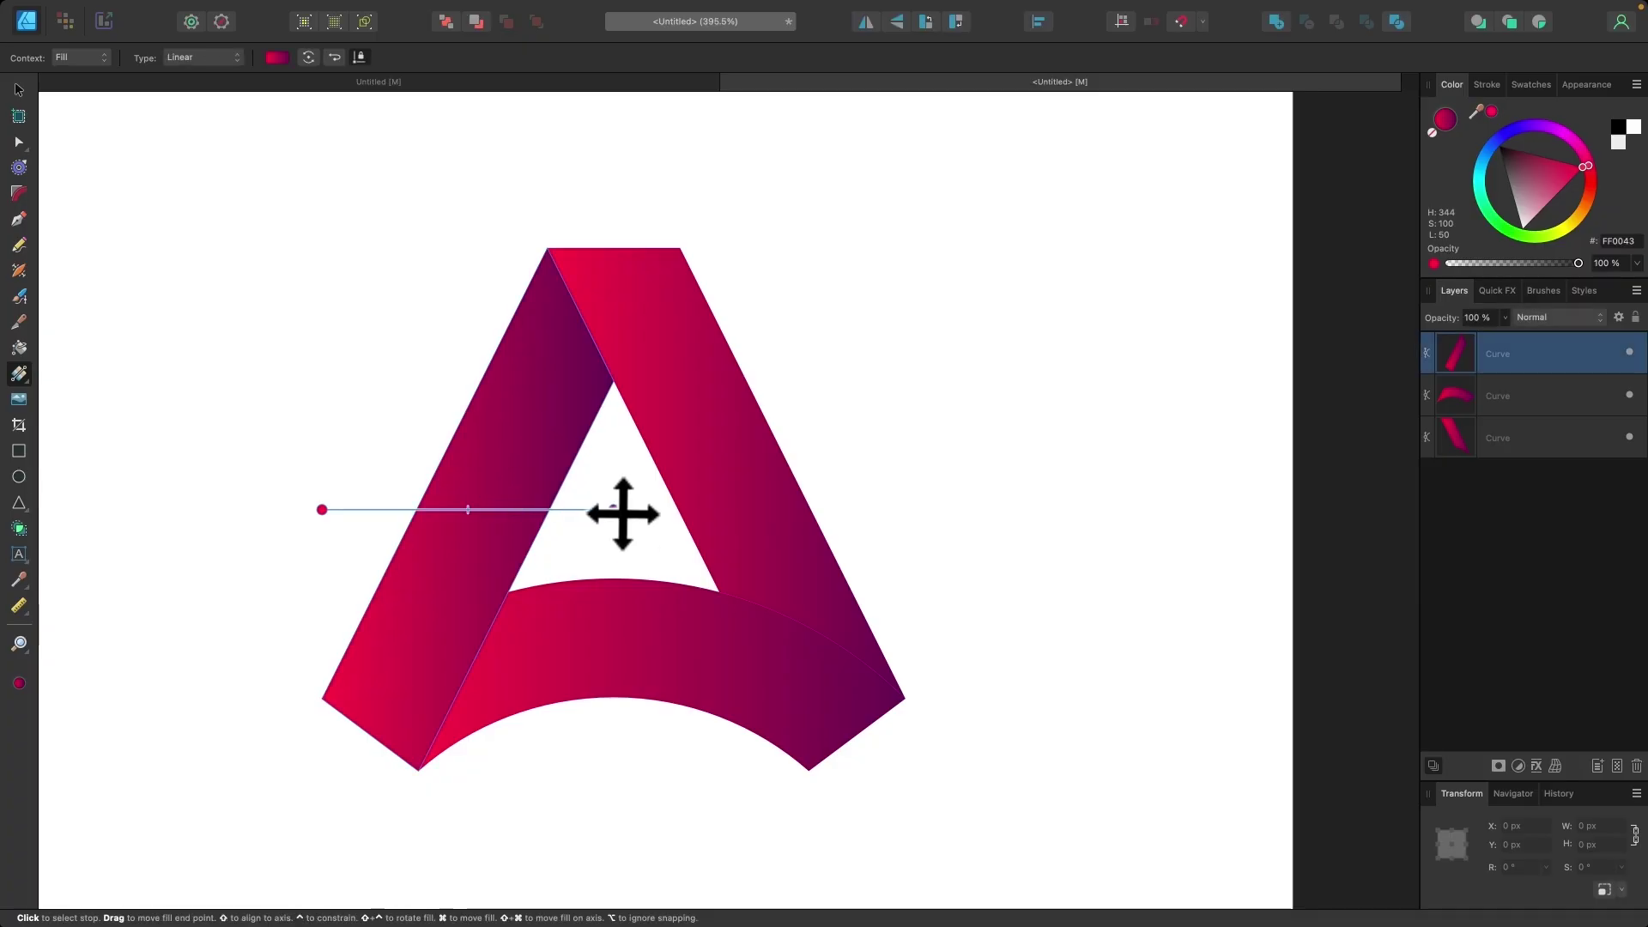
pyautogui.moveTo(618, 510); pyautogui.dragTo(578, 336)
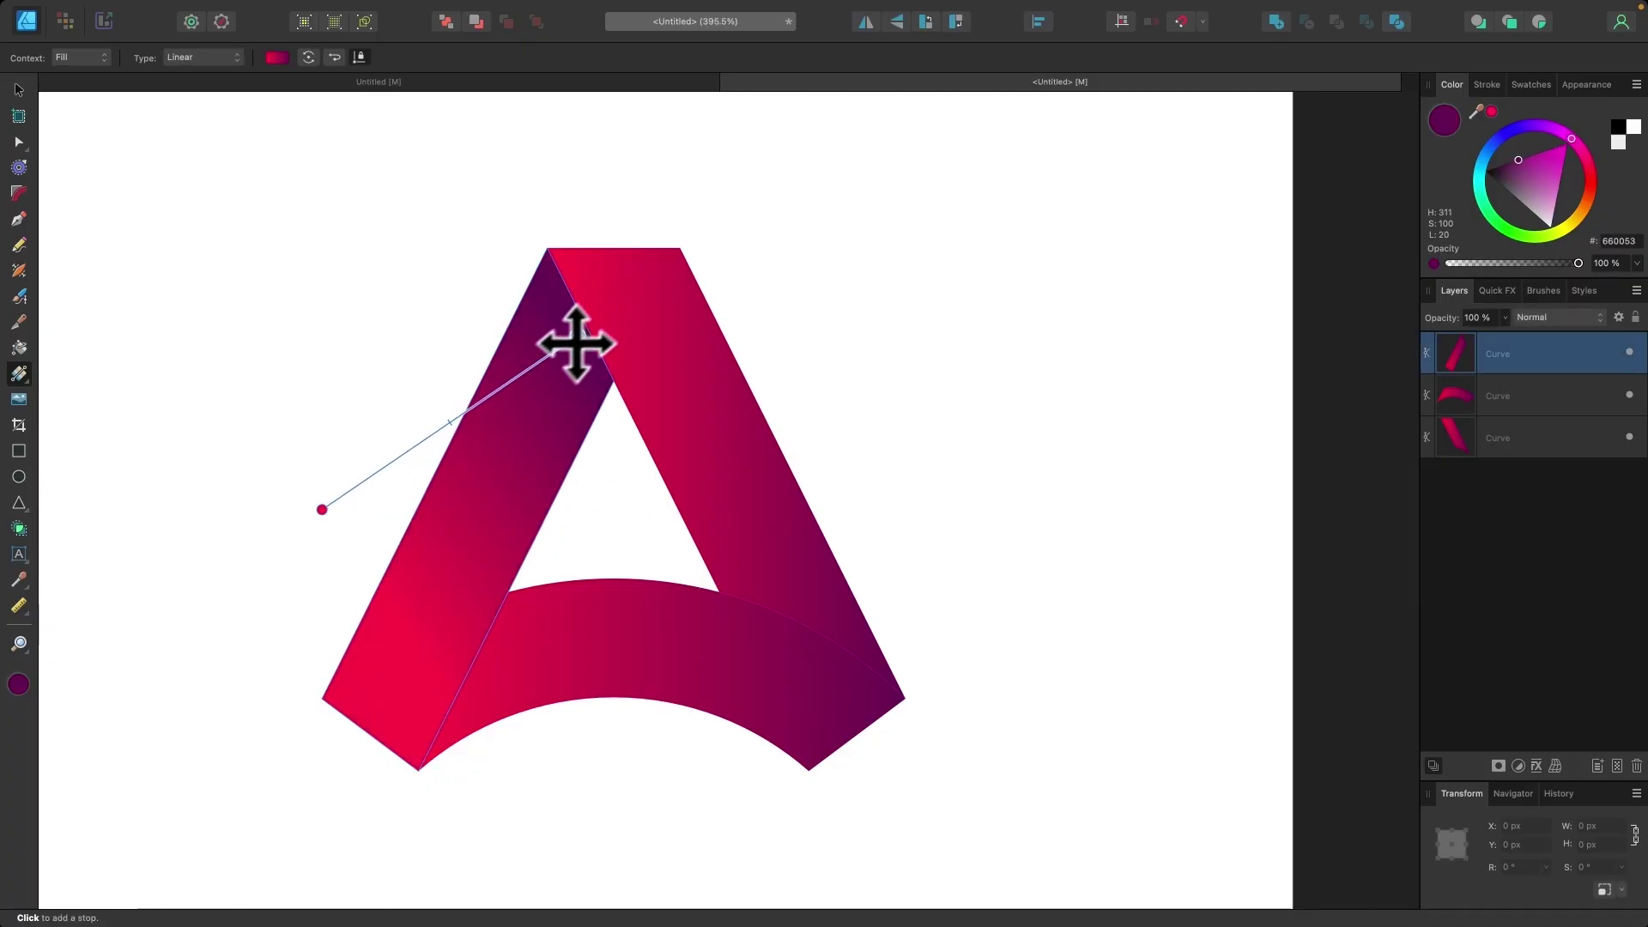
pyautogui.moveTo(323, 513); pyautogui.dragTo(421, 675)
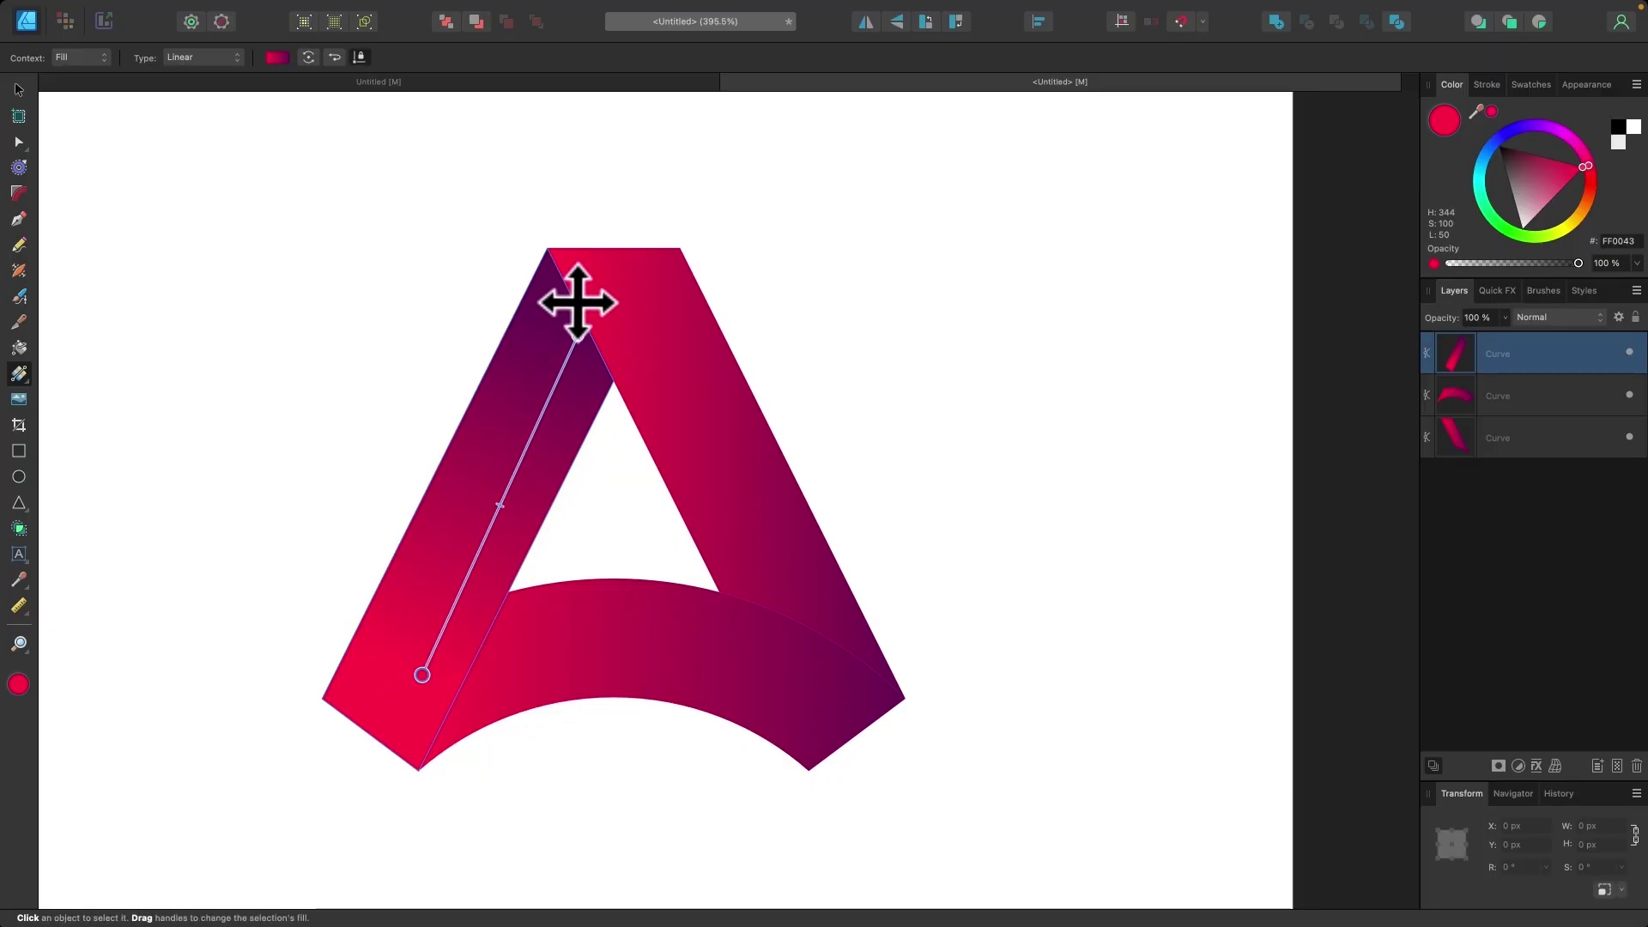
pyautogui.moveTo(578, 335); pyautogui.dragTo(604, 272)
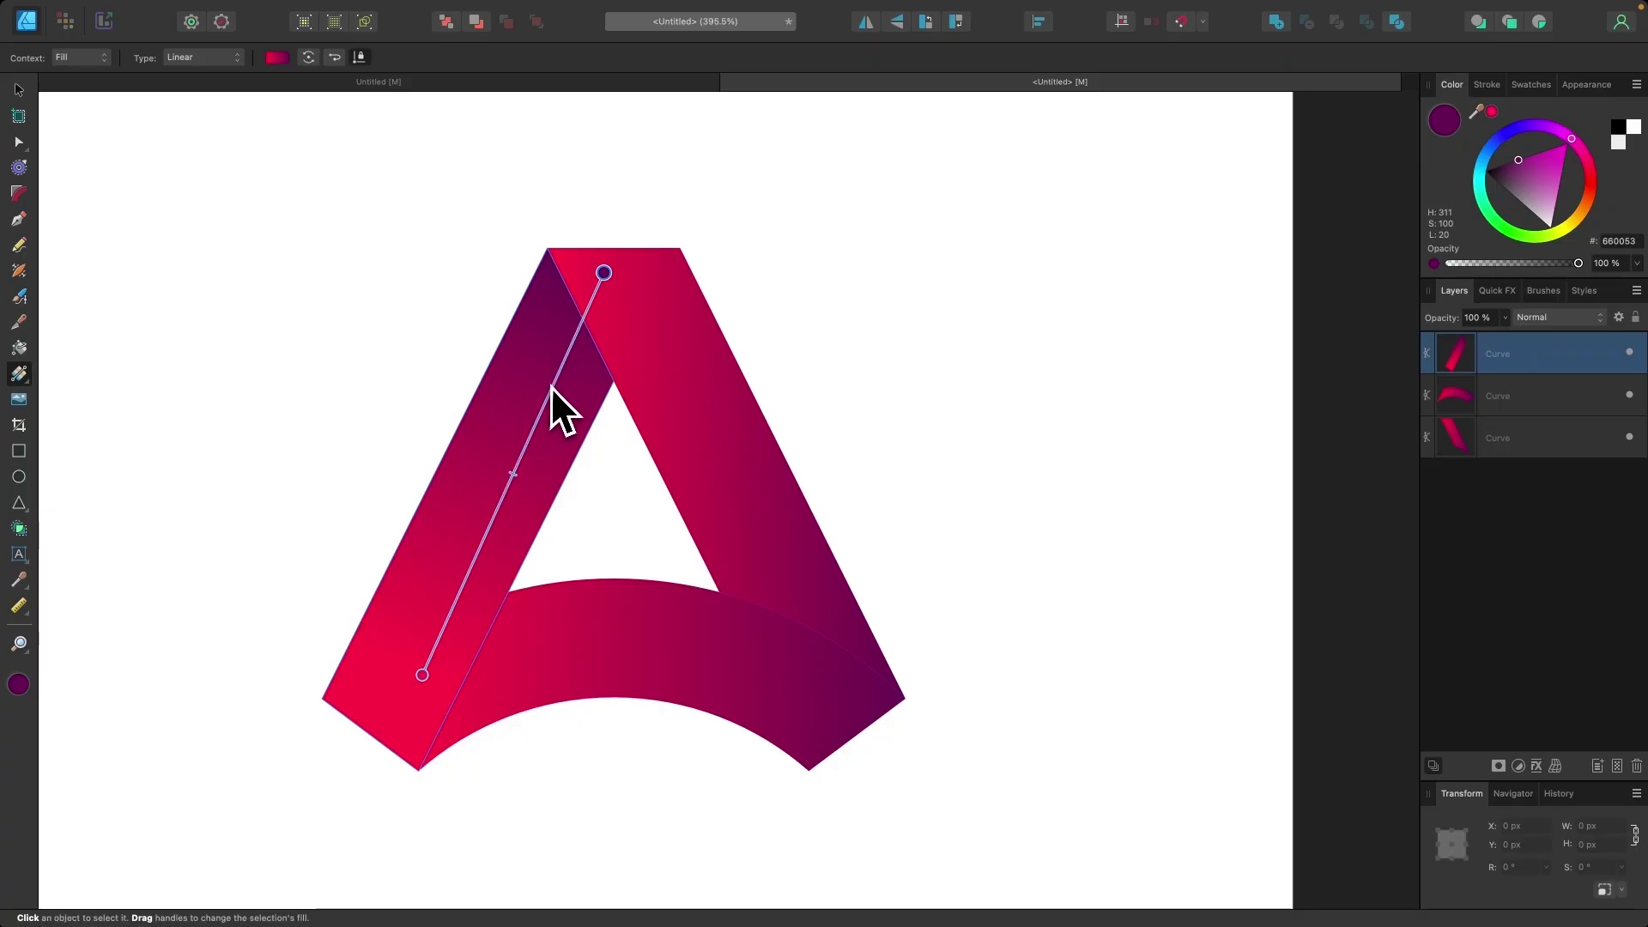
# Step: Reverse the curved base's gradient so it runs from deep purple beside the left leg to pink toward the lower-right corner
pyautogui.click(640, 610)
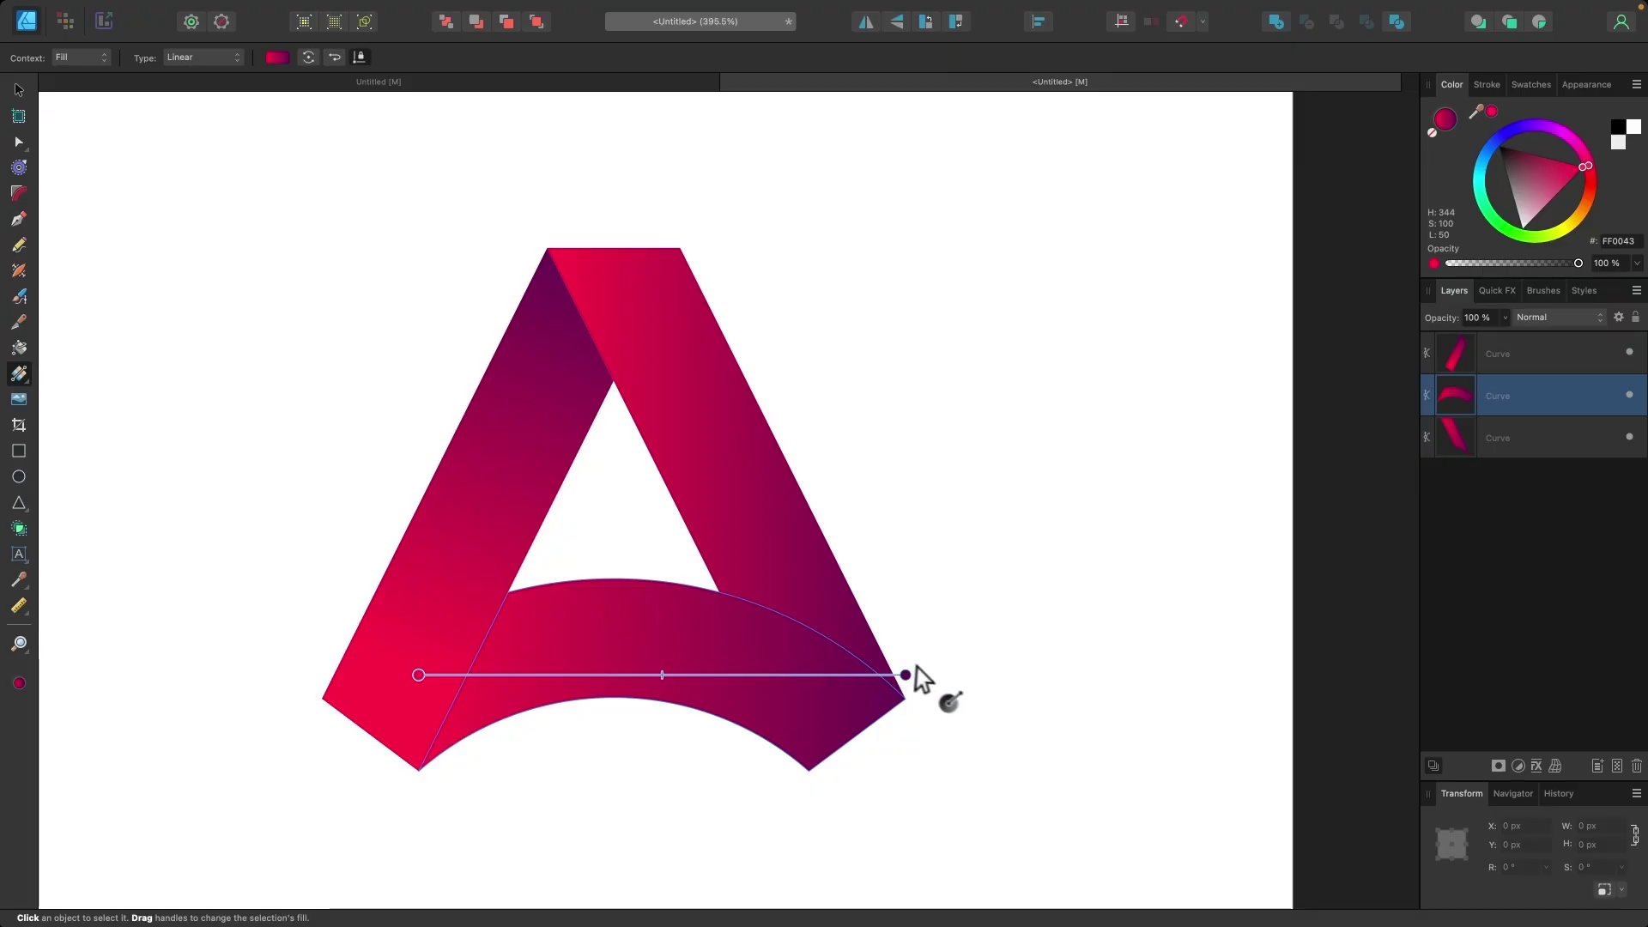
pyautogui.moveTo(905, 673); pyautogui.dragTo(814, 675)
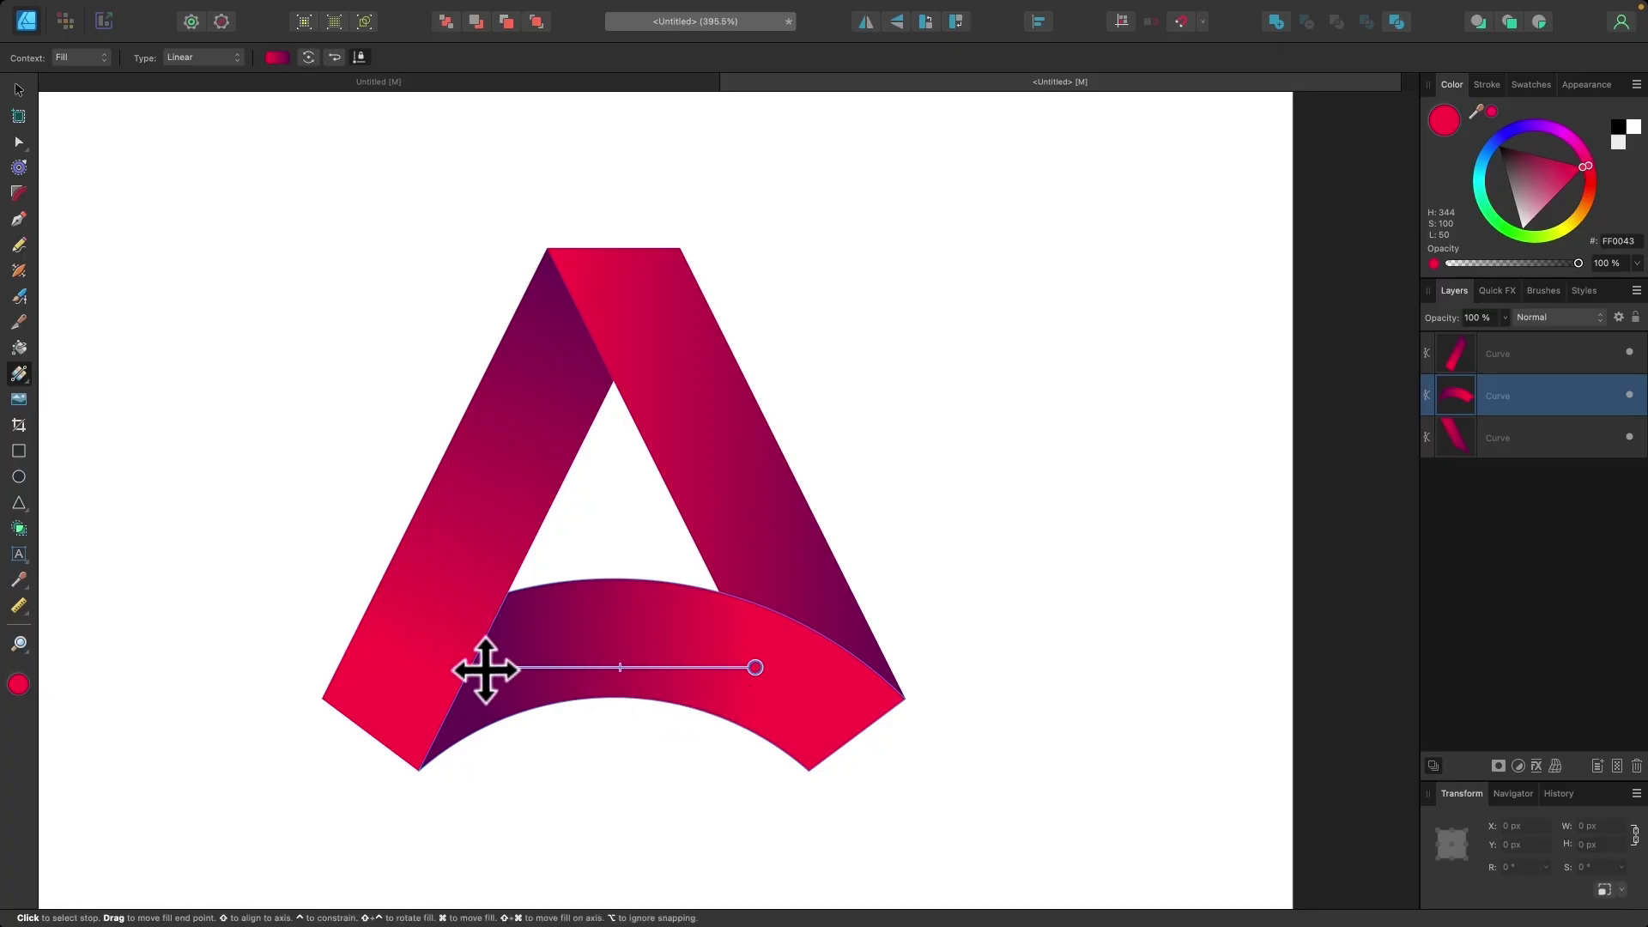
pyautogui.moveTo(486, 667); pyautogui.dragTo(417, 669)
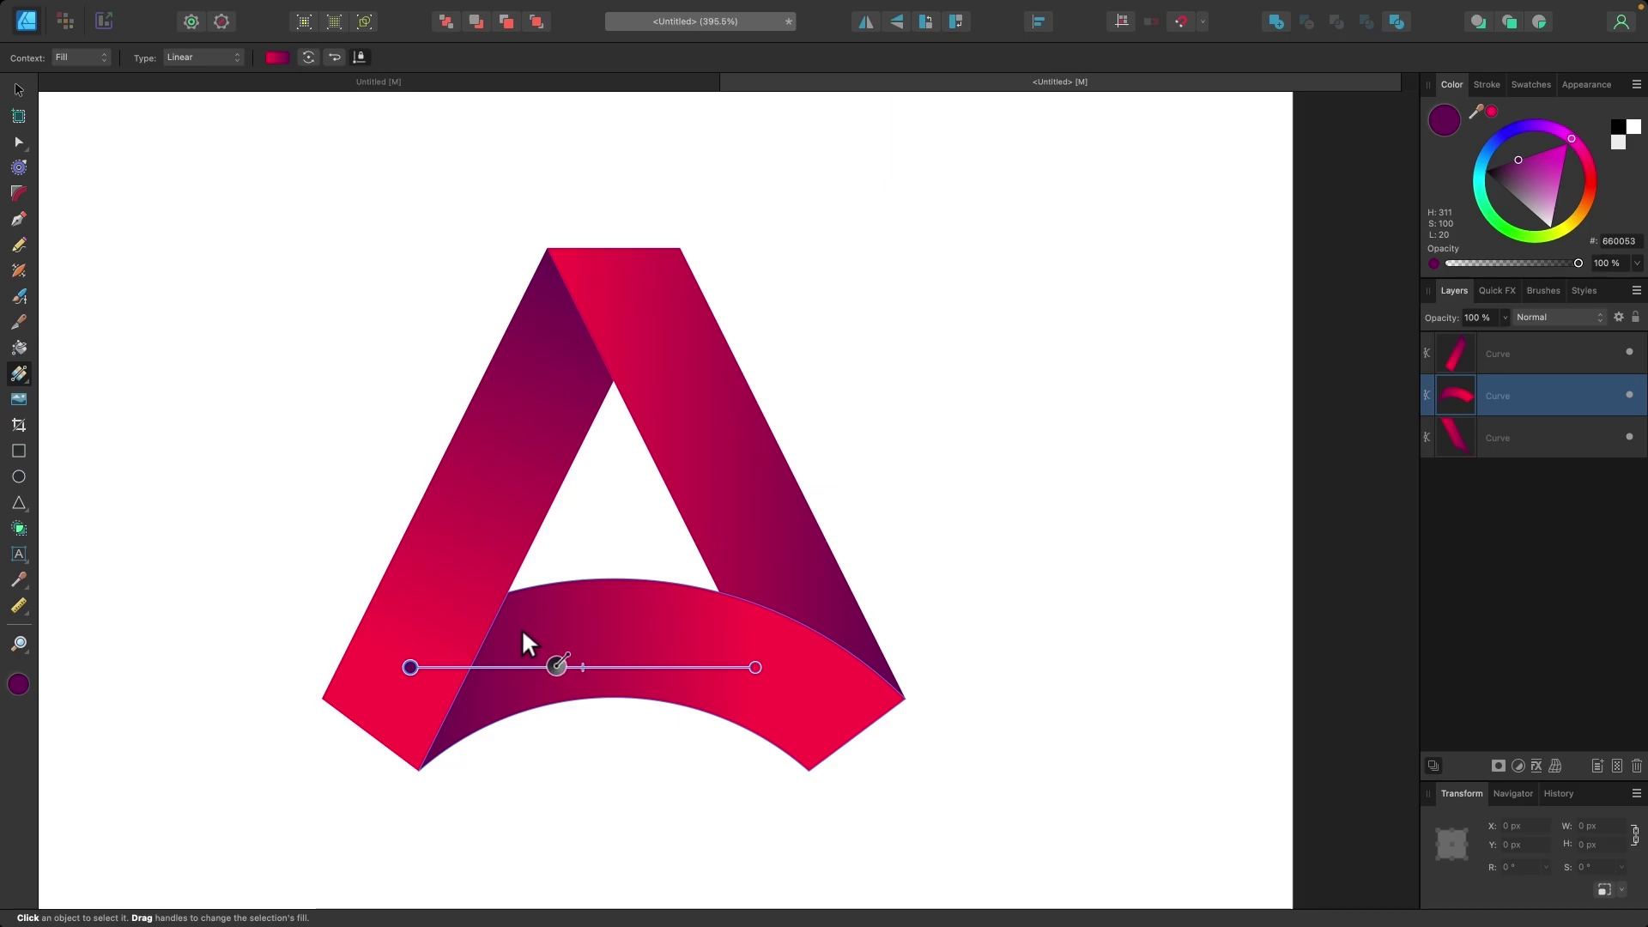
# Step: Angle the right leg's gradient along its length, from pink near the apex to deep purple just beyond the lower-right corner
pyautogui.click(776, 511)
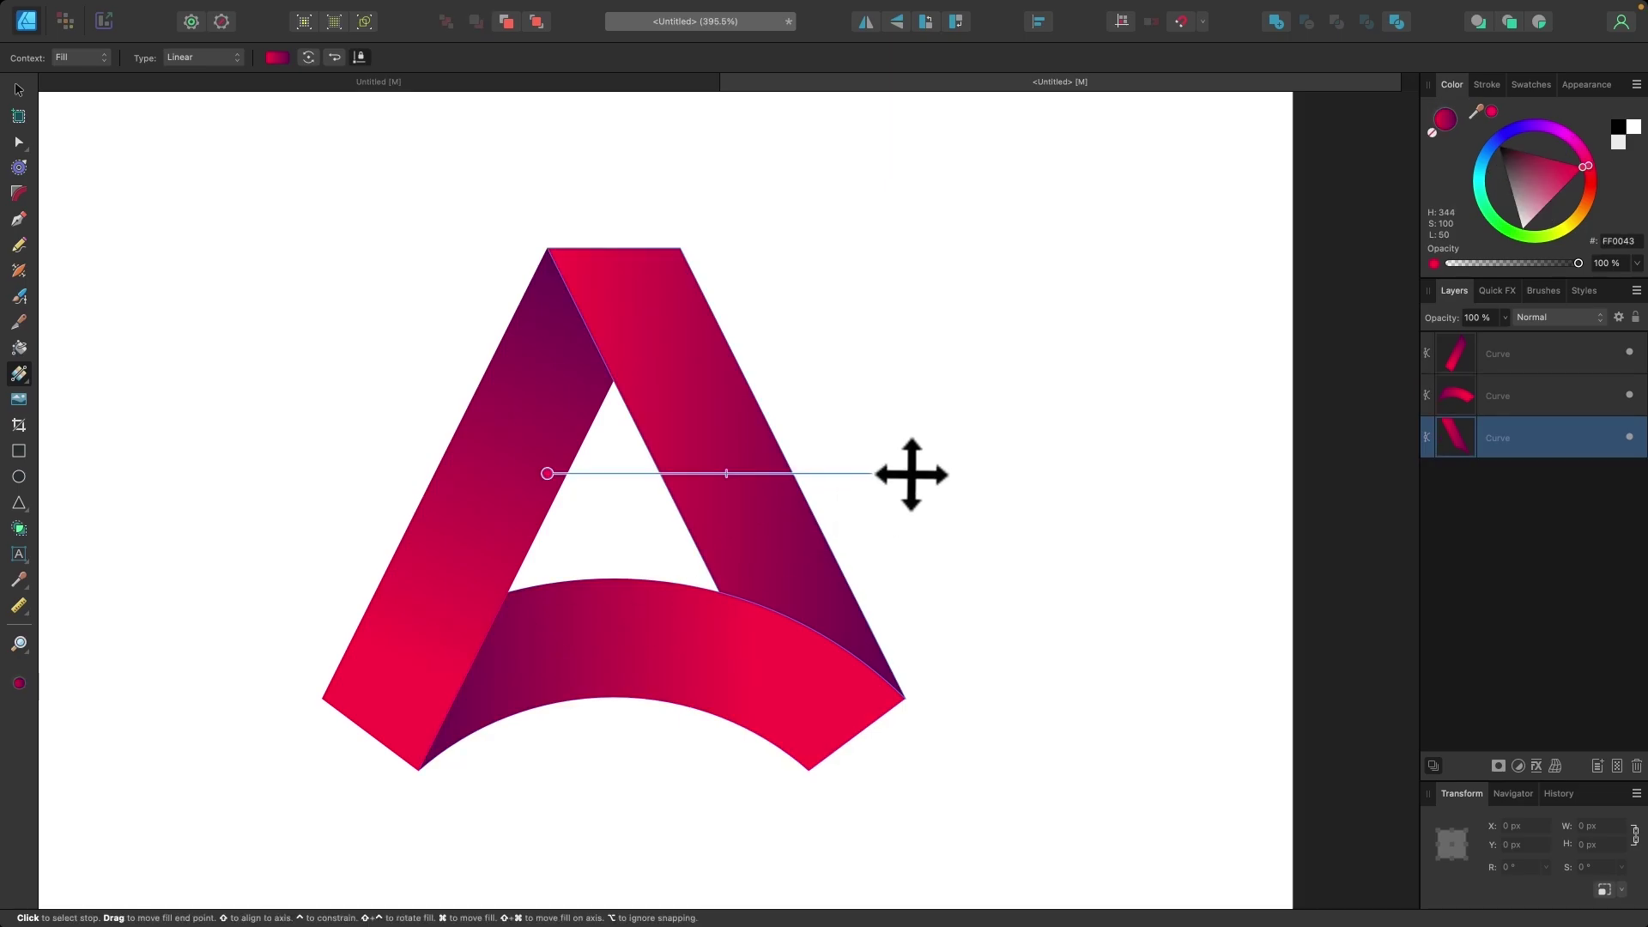
pyautogui.moveTo(906, 471); pyautogui.dragTo(926, 738)
pyautogui.moveTo(547, 473); pyautogui.dragTo(673, 320)
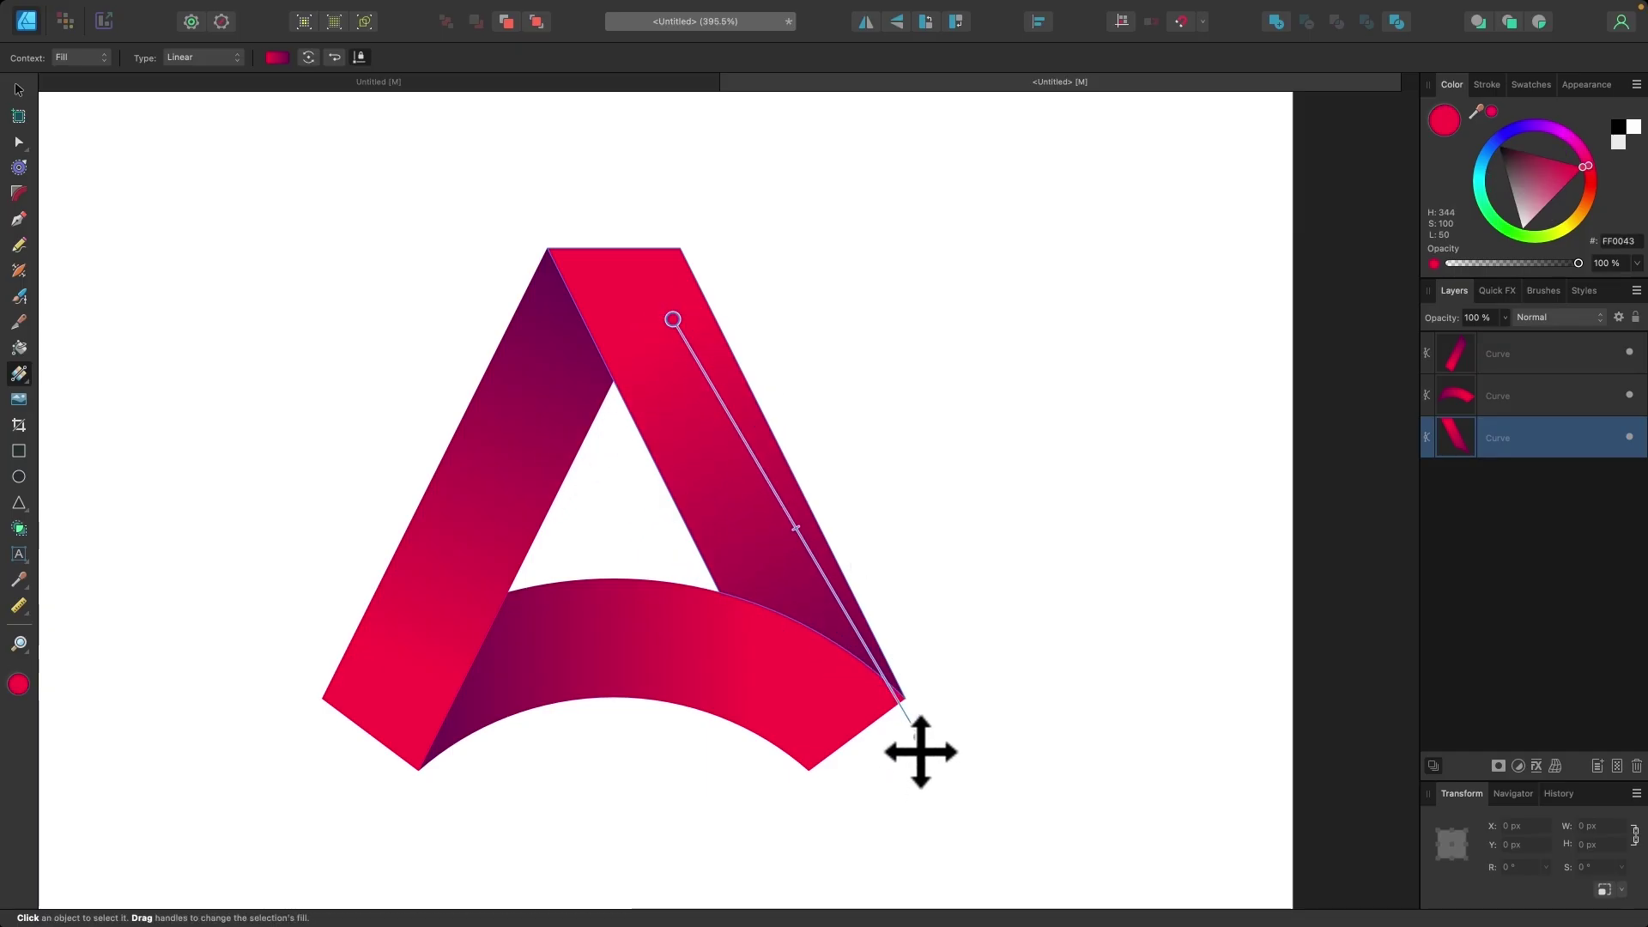
pyautogui.click(923, 740)
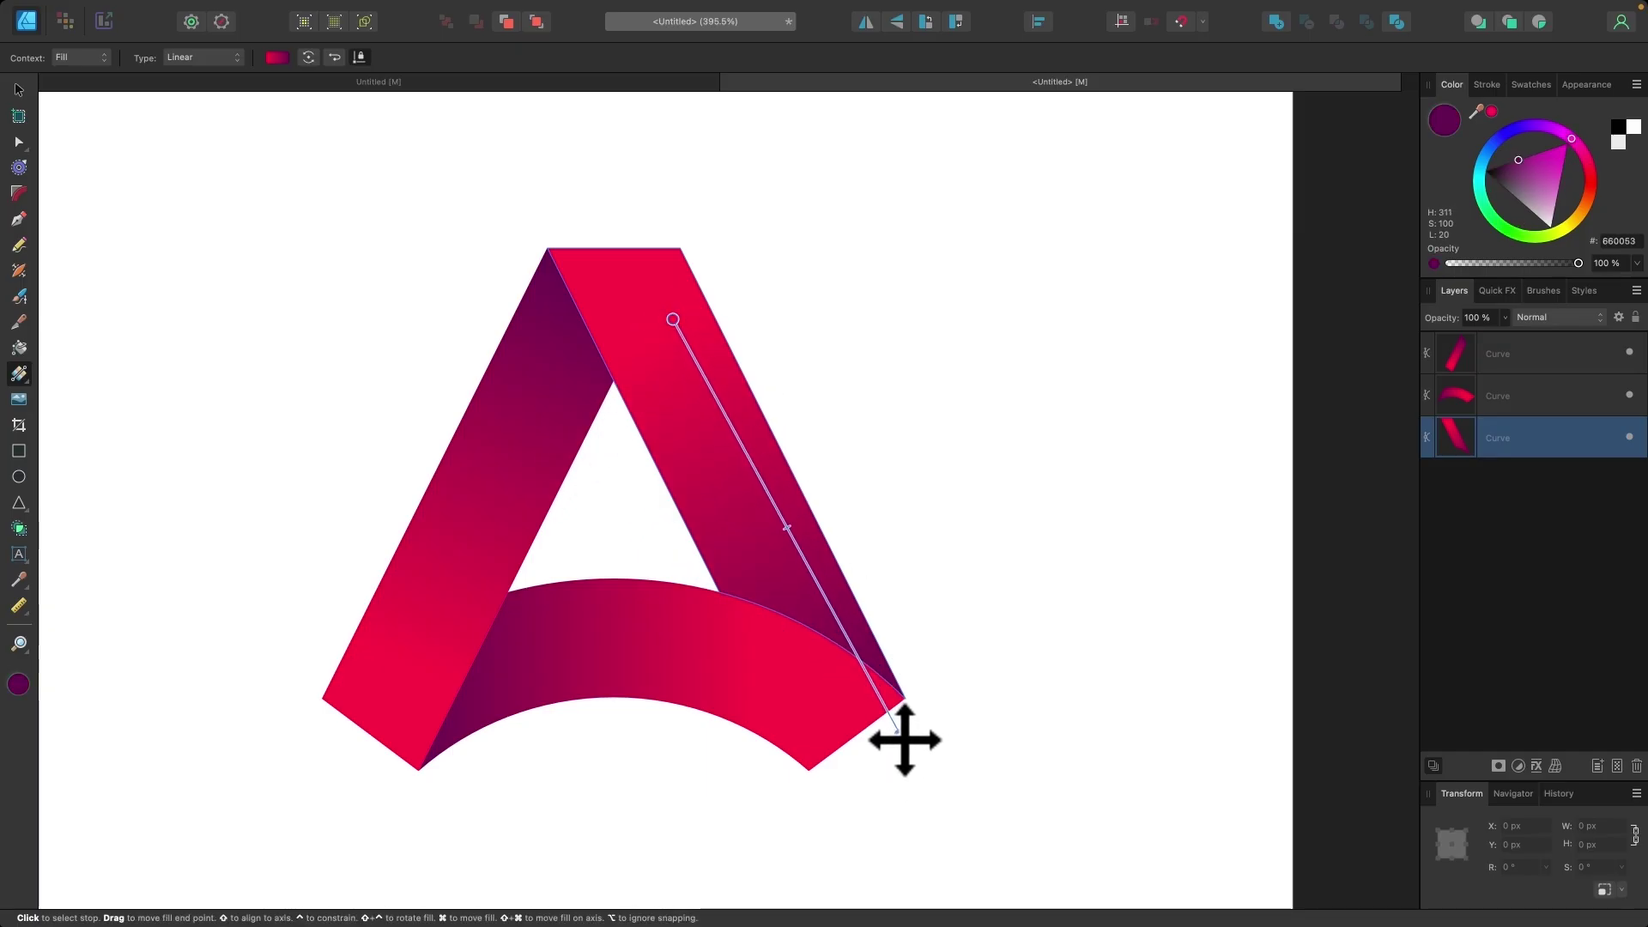
# Step: Select all three pieces of the A and scale them down proportionally to about 220 px wide
pyautogui.scroll(-3, 955, 316)
pyautogui.hscroll(2, 955, 316)
pyautogui.scroll(2, 955, 316)
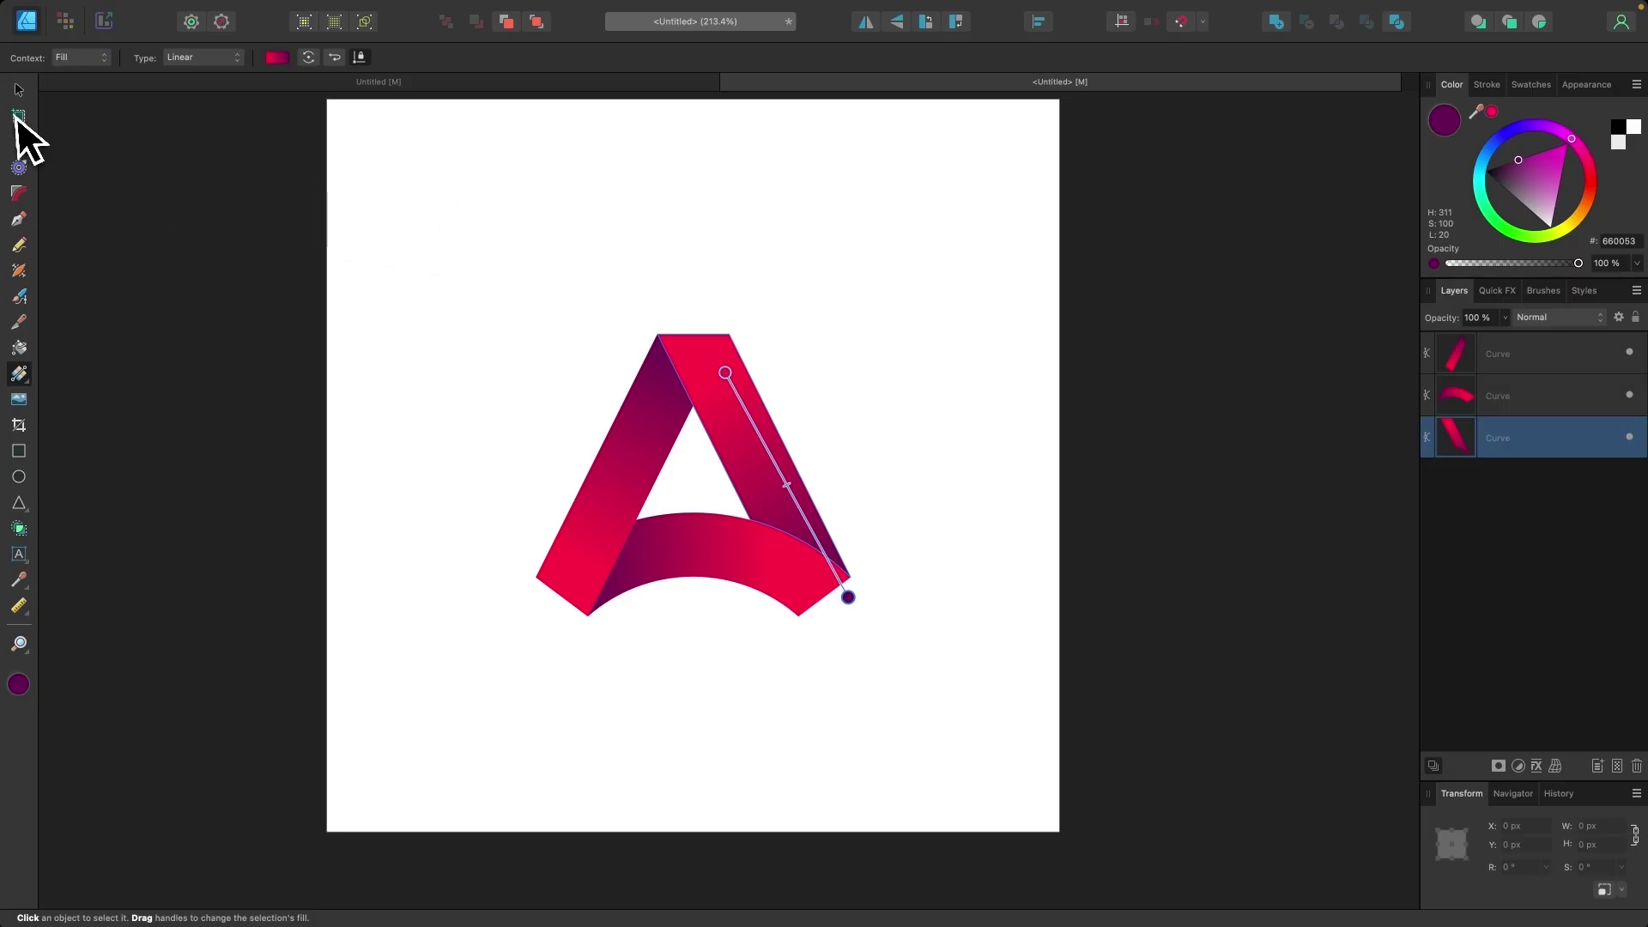
pyautogui.click(19, 116)
pyautogui.click(19, 90)
pyautogui.click(943, 691)
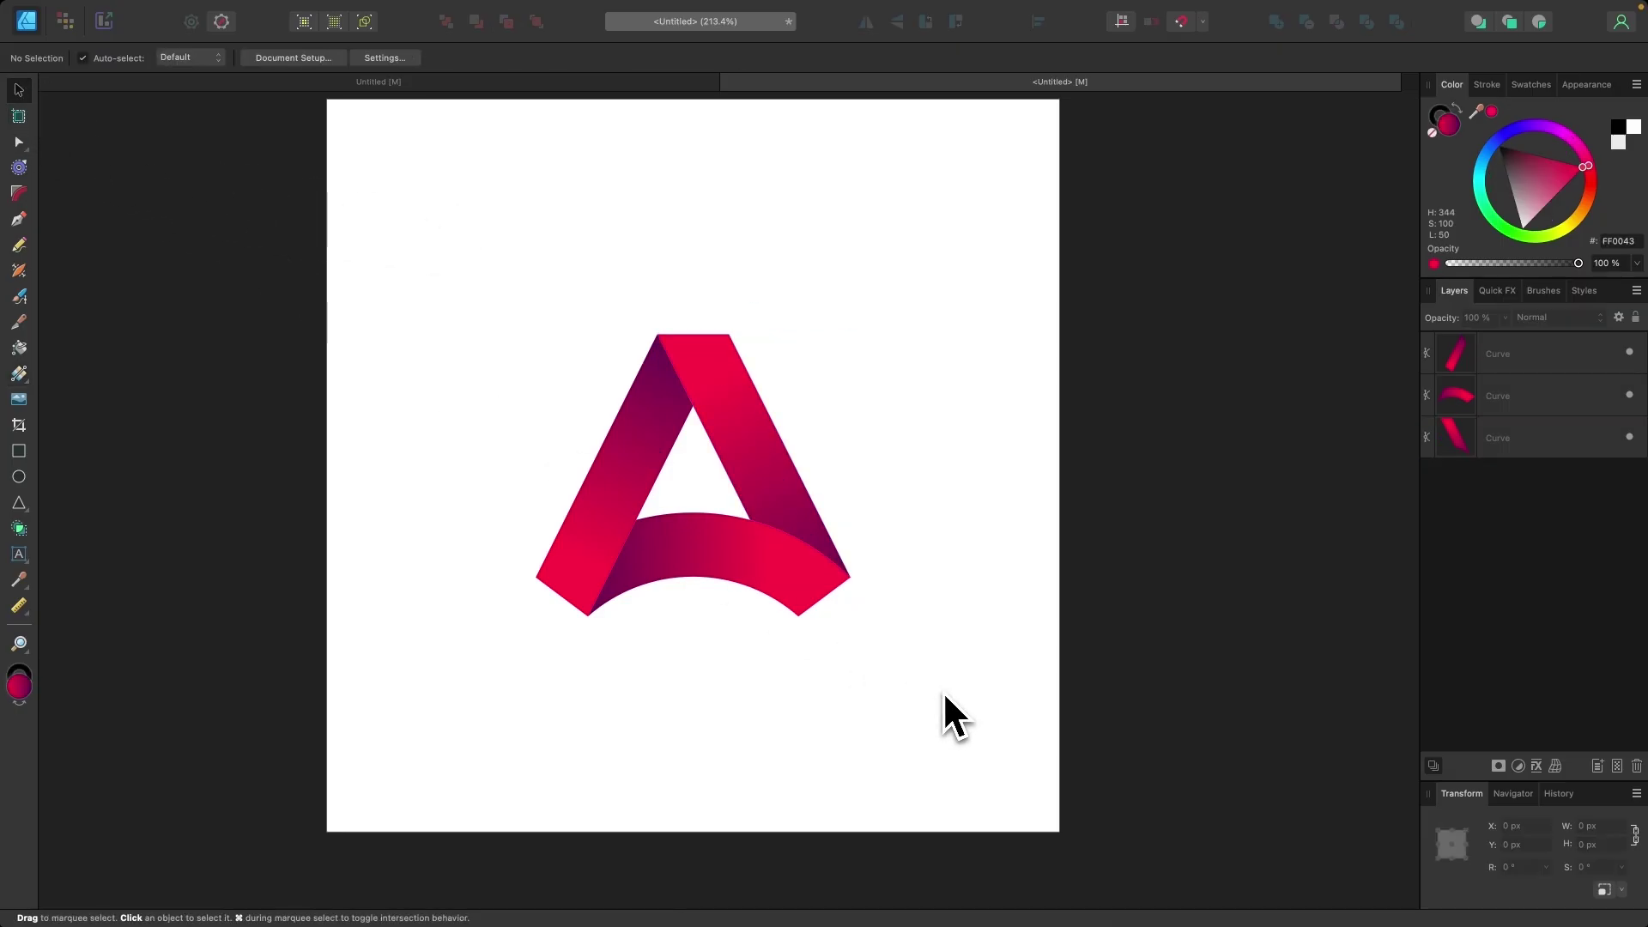
pyautogui.hscroll(1, 784, 613)
pyautogui.scroll(1, 784, 613)
pyautogui.scroll(1, 785, 613)
pyautogui.hscroll(-1, 784, 613)
pyautogui.moveTo(932, 687); pyautogui.dragTo(470, 319)
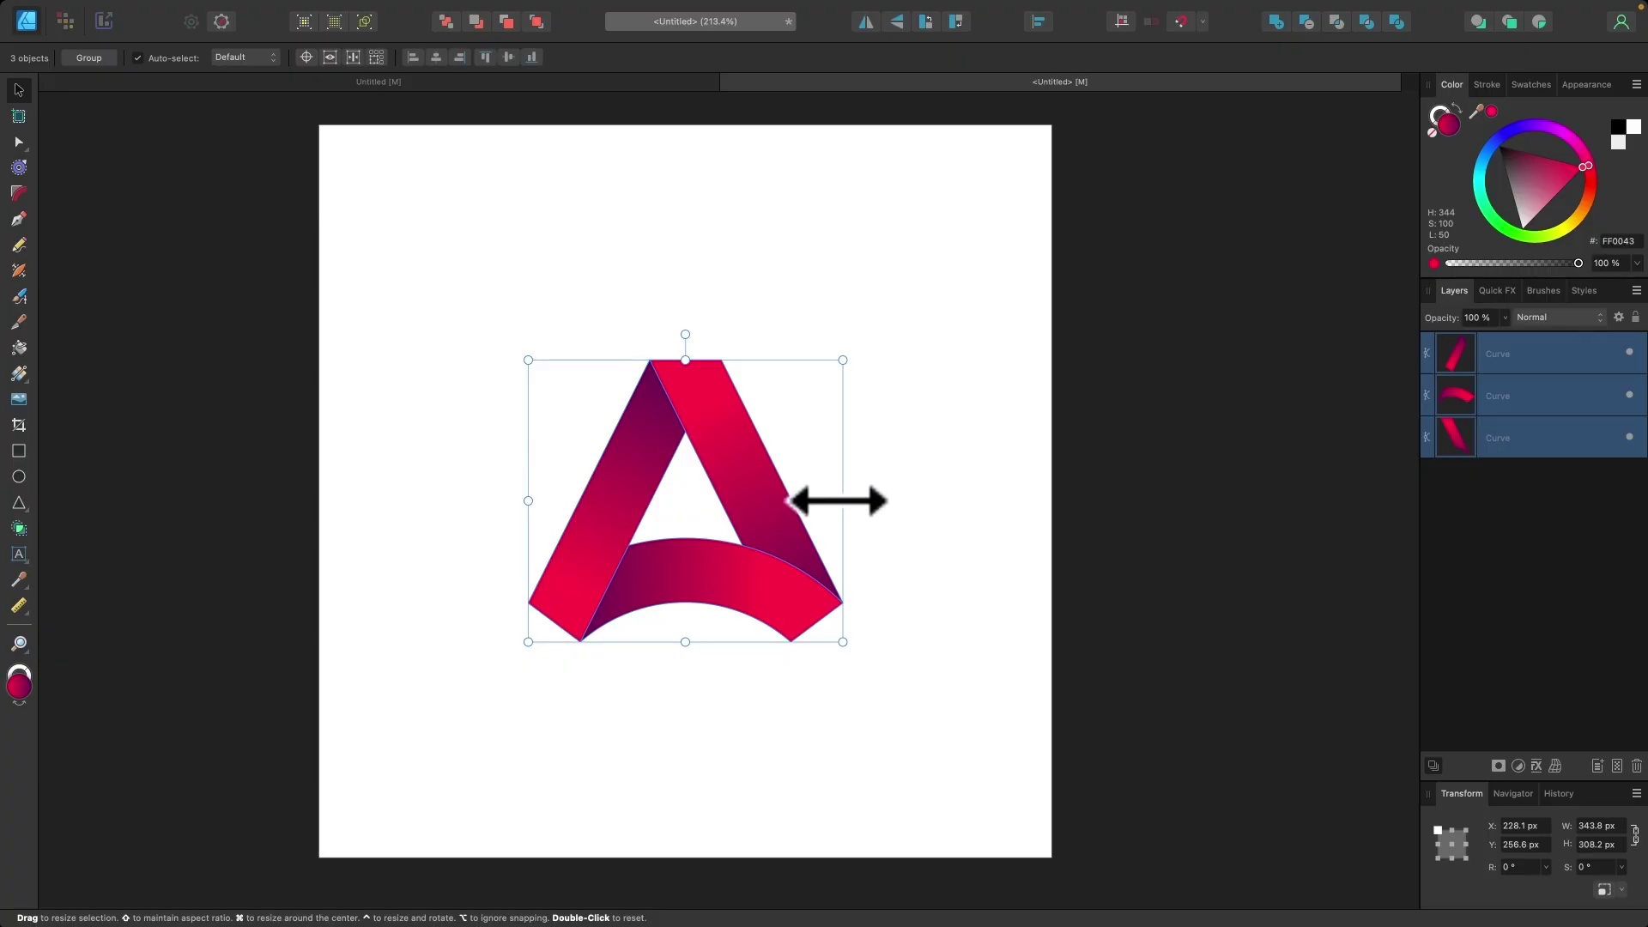
pyautogui.moveTo(839, 501); pyautogui.dragTo(724, 514)
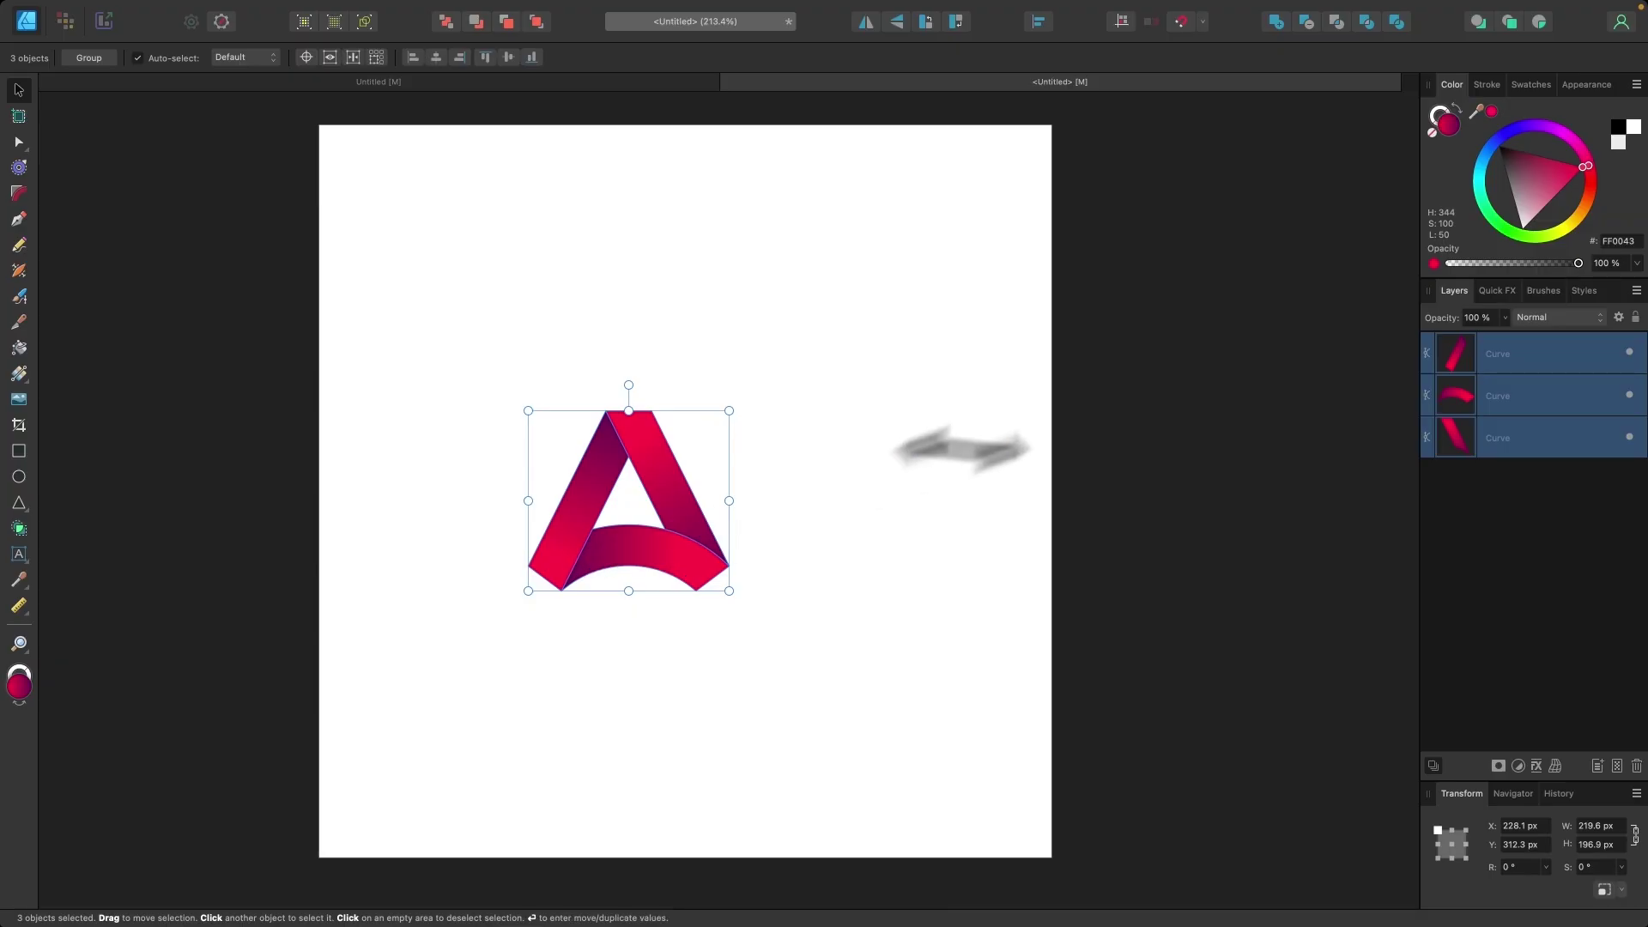
pyautogui.click(1537, 186)
pyautogui.moveTo(1538, 189); pyautogui.dragTo(1453, 129)
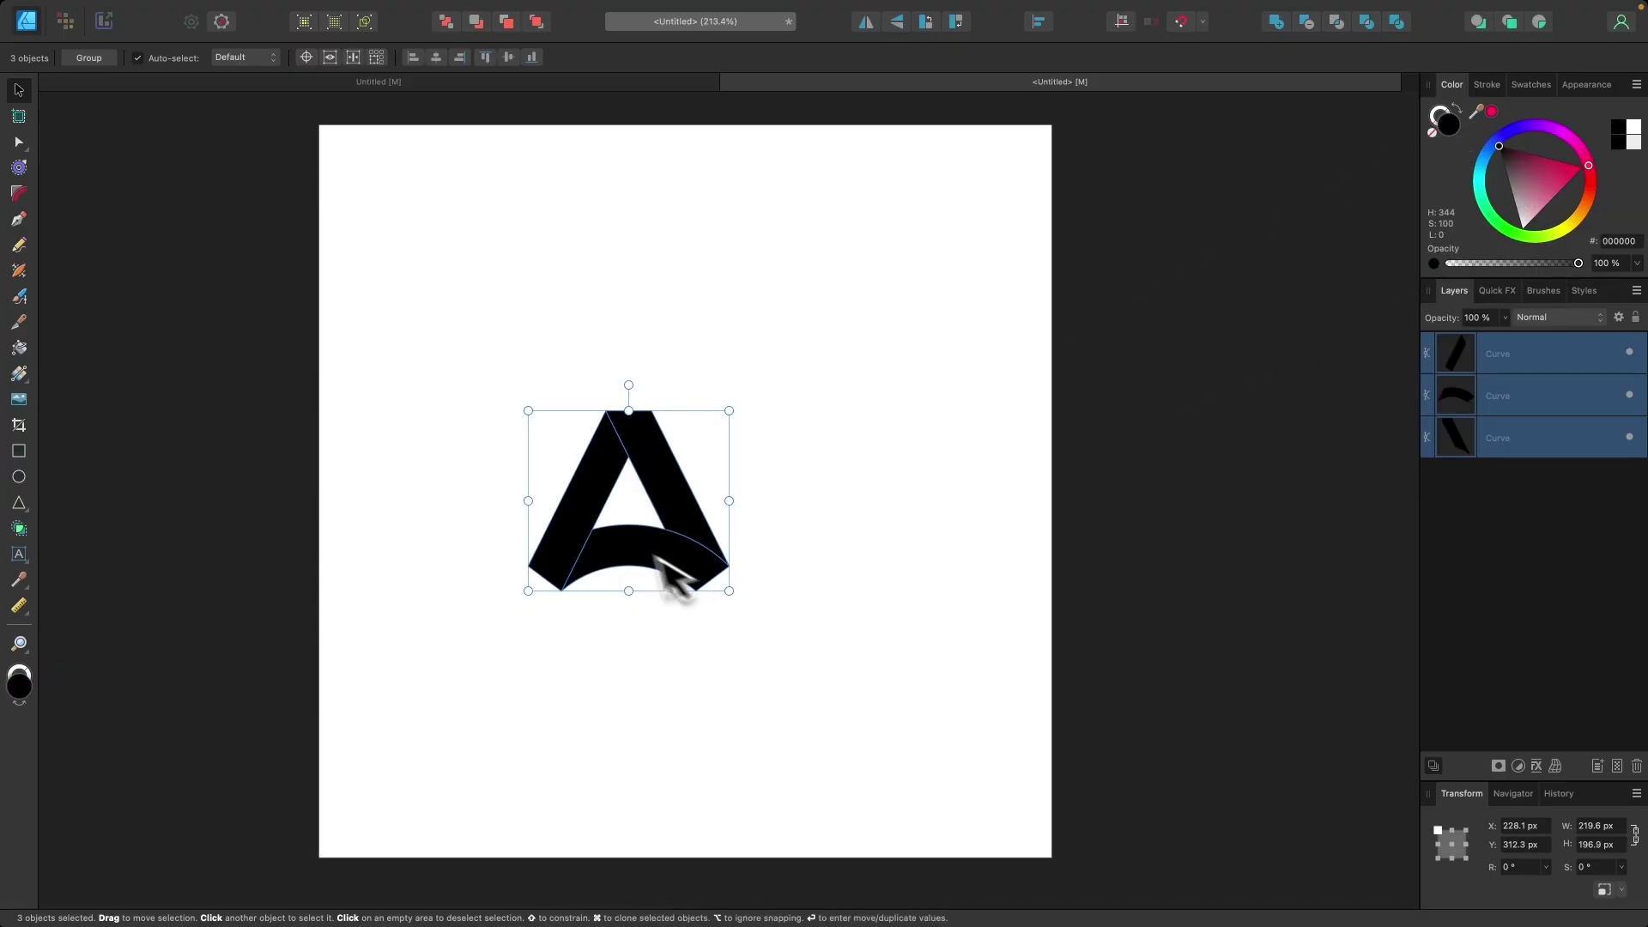
pyautogui.press('super+z')
pyautogui.press('super+z')
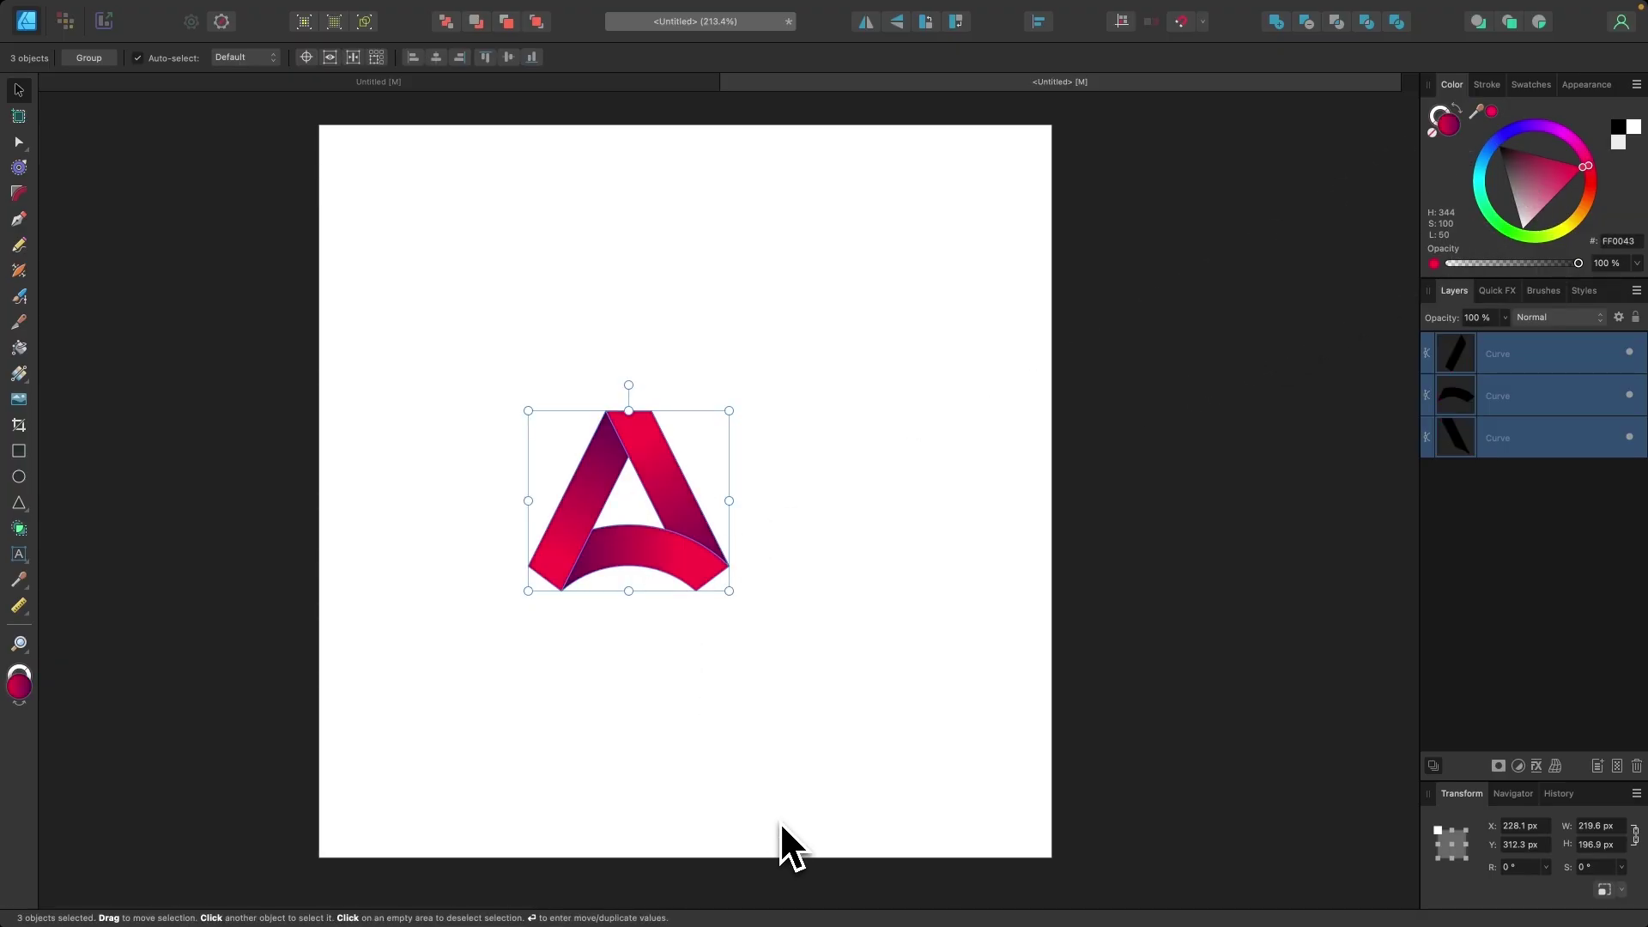
# Step: Move the A to the page's upper-left corner and place a duplicate of it near the page centre
pyautogui.moveTo(673, 563)
pyautogui.mouseDown()
pyautogui.moveTo(487, 295)
pyautogui.moveTo(587, 348)
pyautogui.moveTo(850, 591)
pyautogui.moveTo(784, 580)
pyautogui.mouseUp()
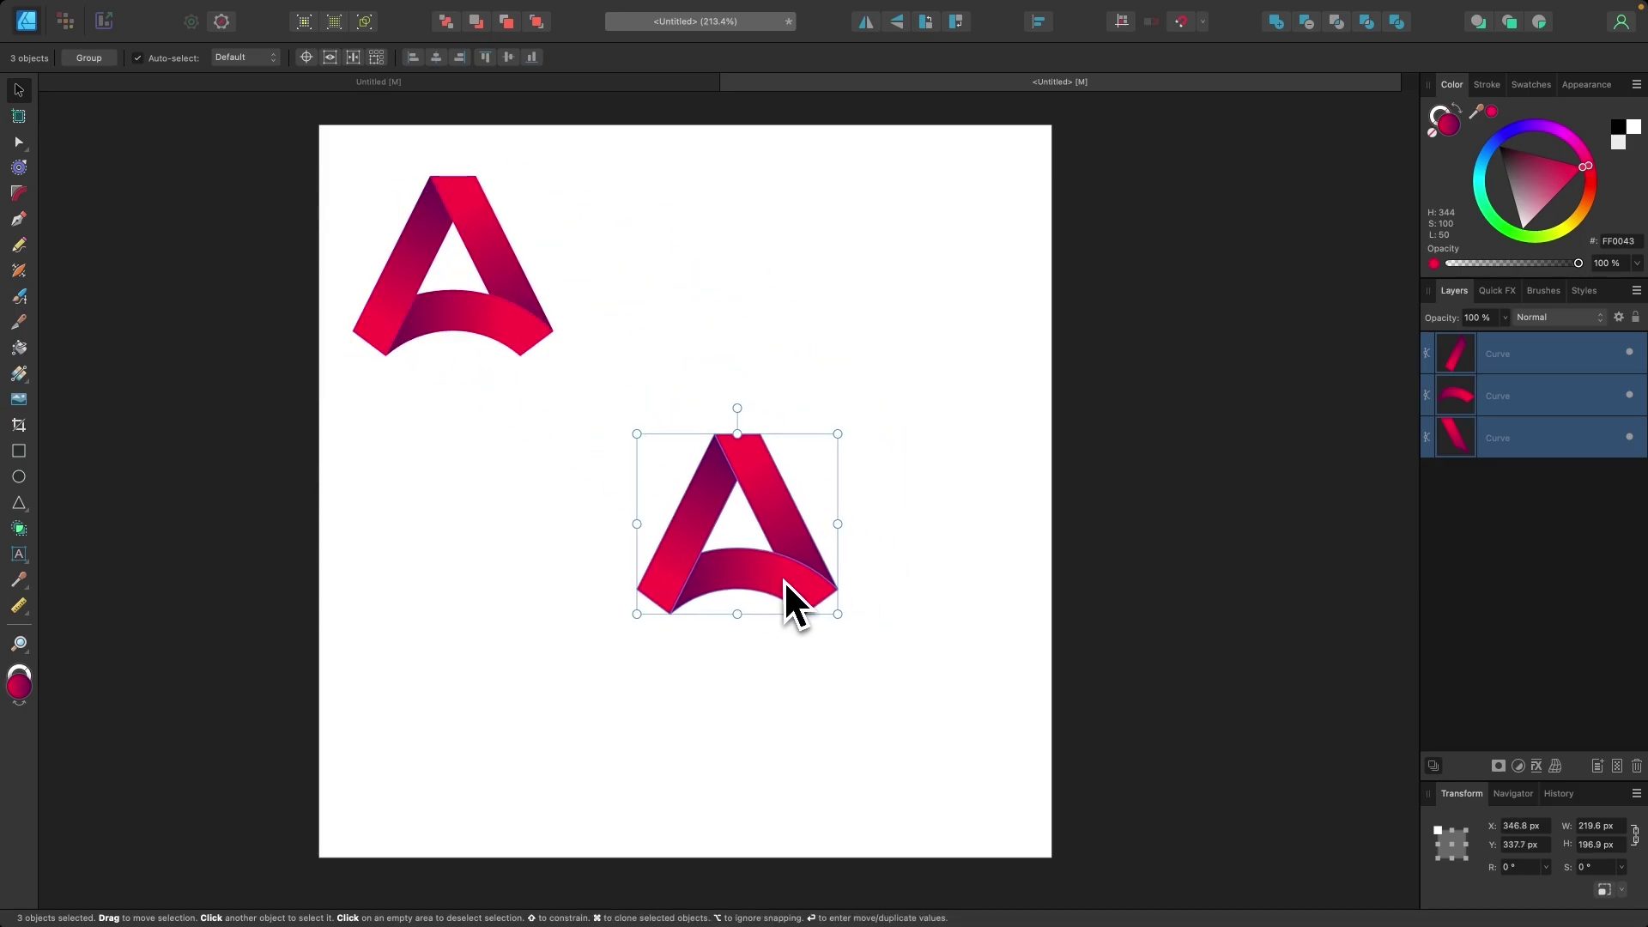
pyautogui.scroll(5, 784, 581)
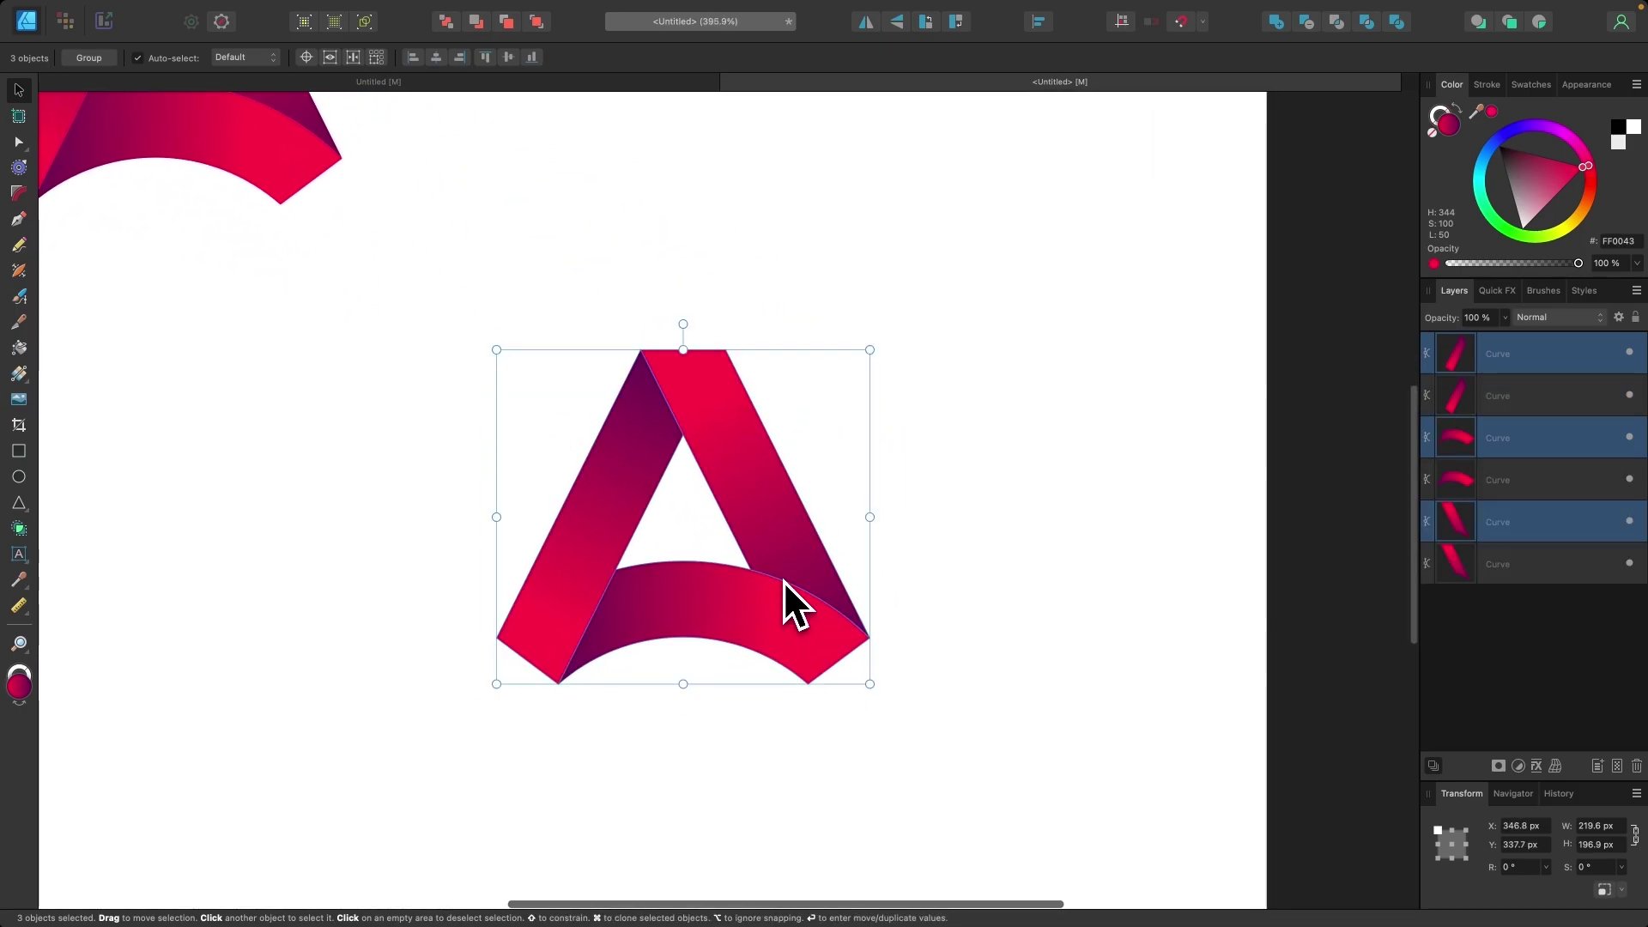
pyautogui.scroll(1, 780, 489)
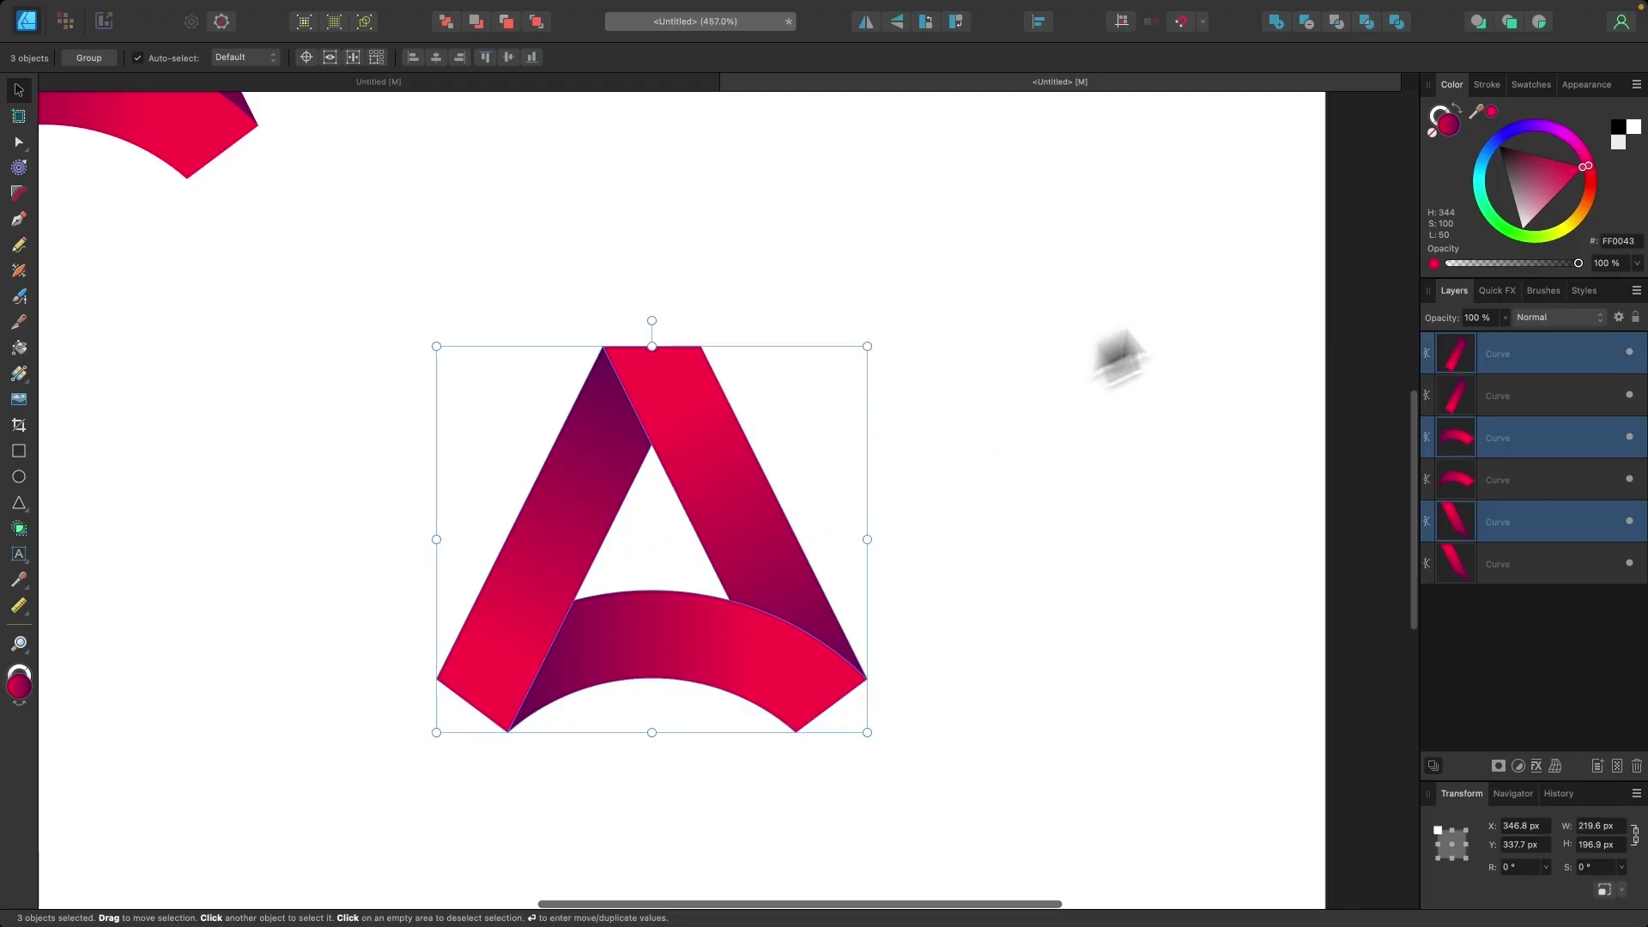
# Step: Fill the duplicate A's three pieces with black and give them a 16 pt pink stroke in the sampled colour FF015B
pyautogui.moveTo(1545, 173); pyautogui.dragTo(1458, 148)
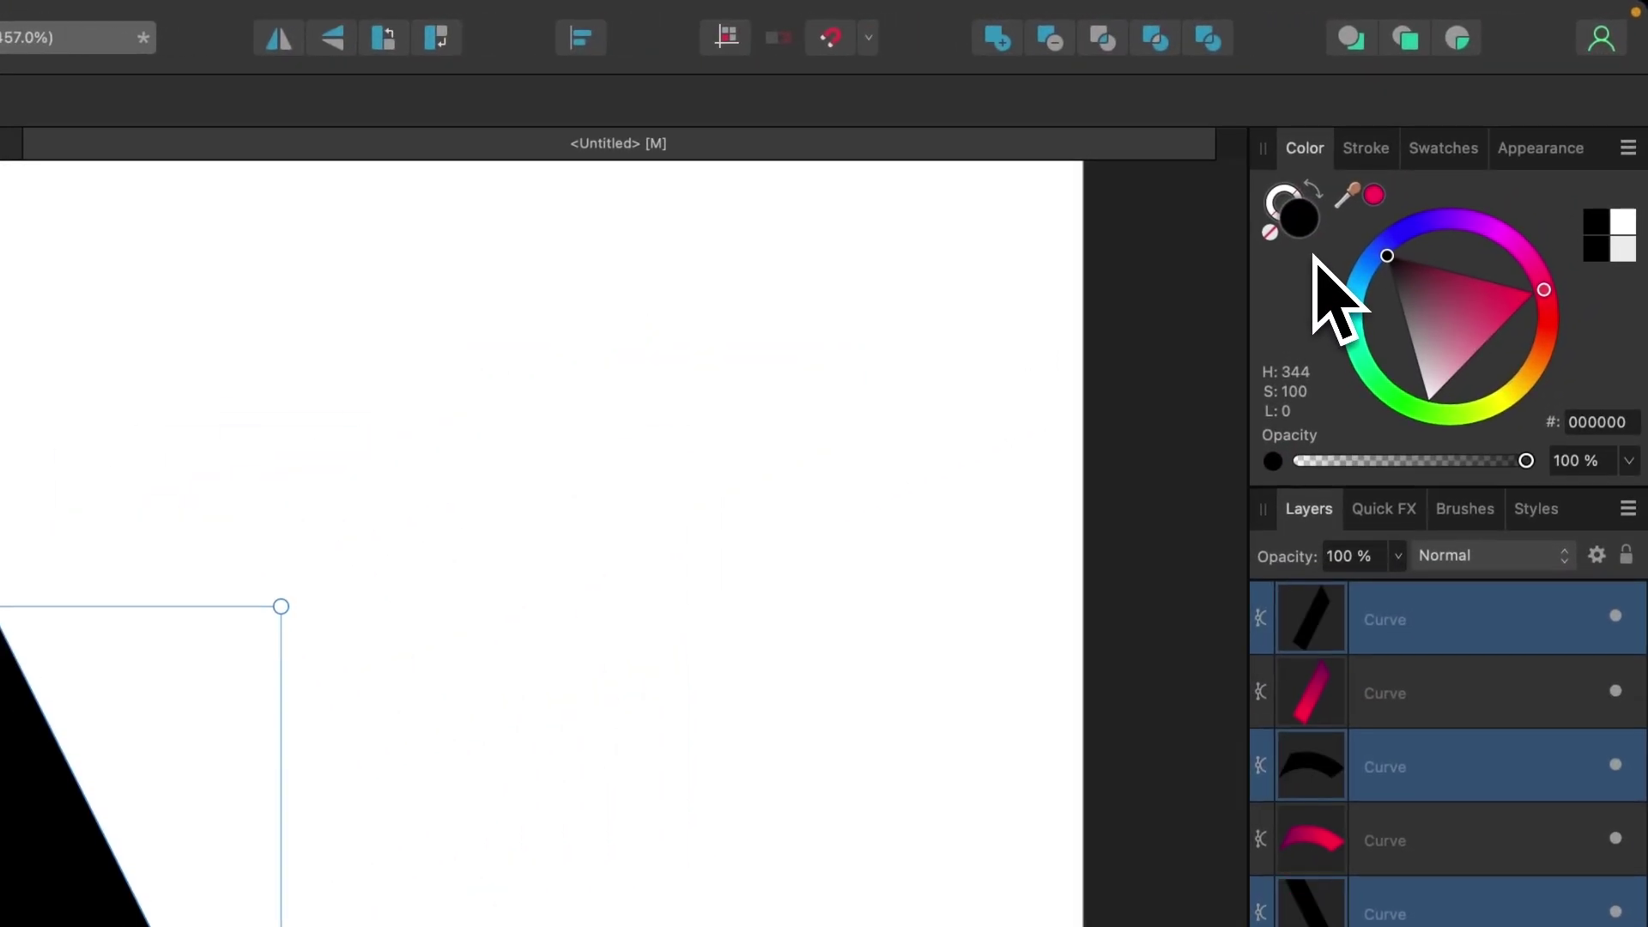
pyautogui.click(1367, 156)
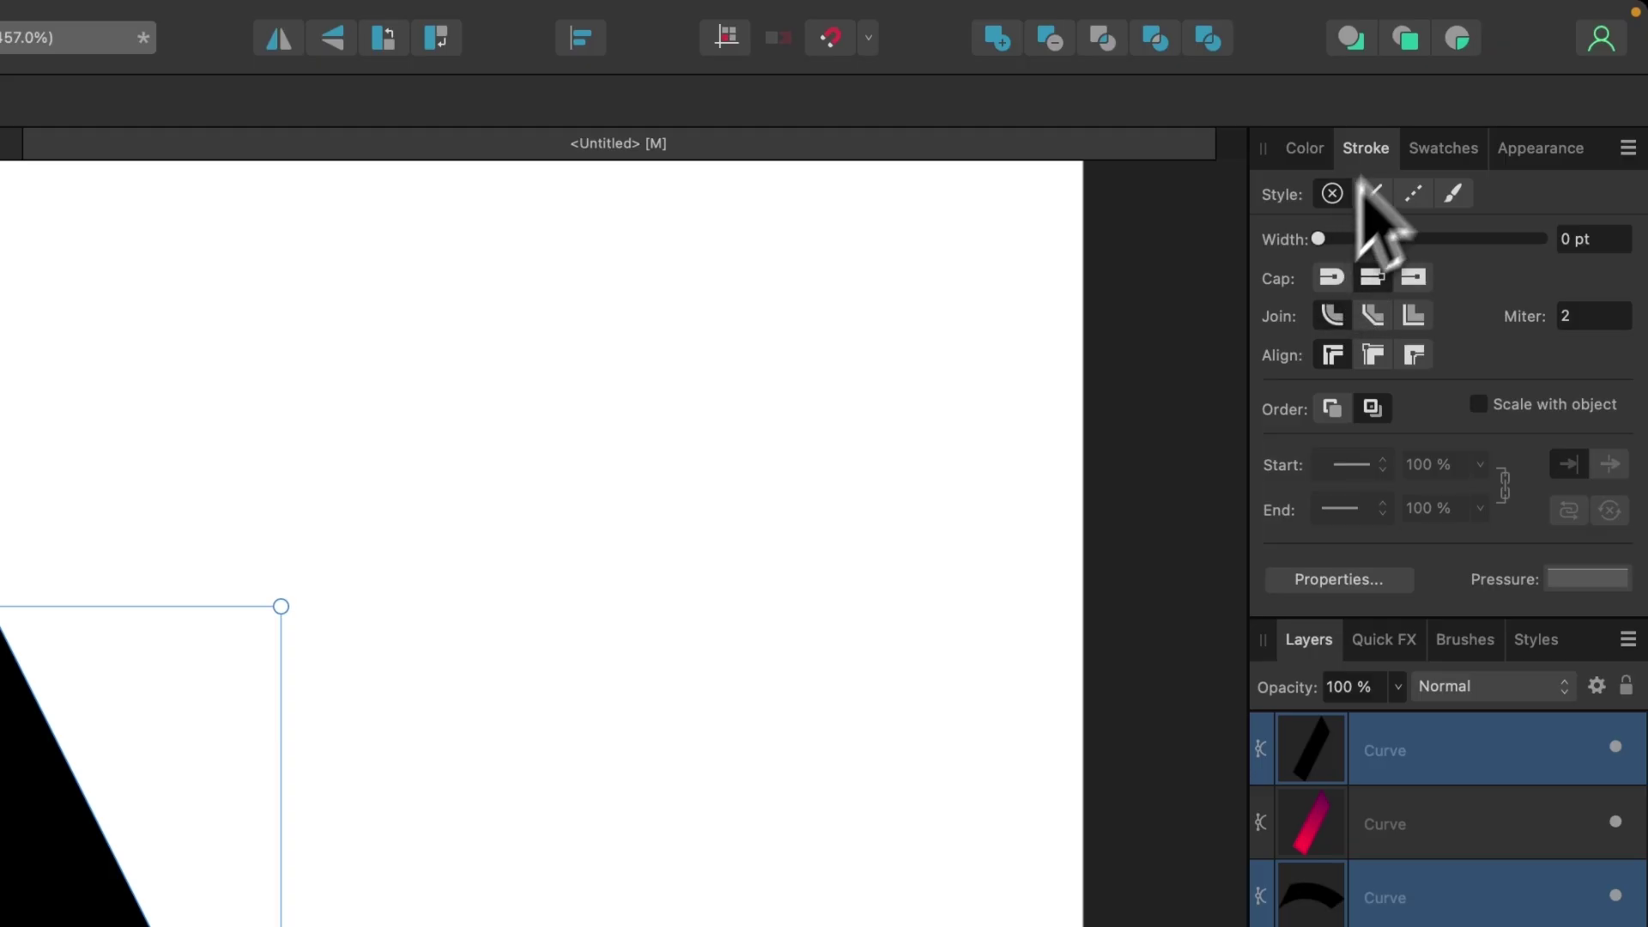
pyautogui.moveTo(1318, 239); pyautogui.dragTo(1432, 225)
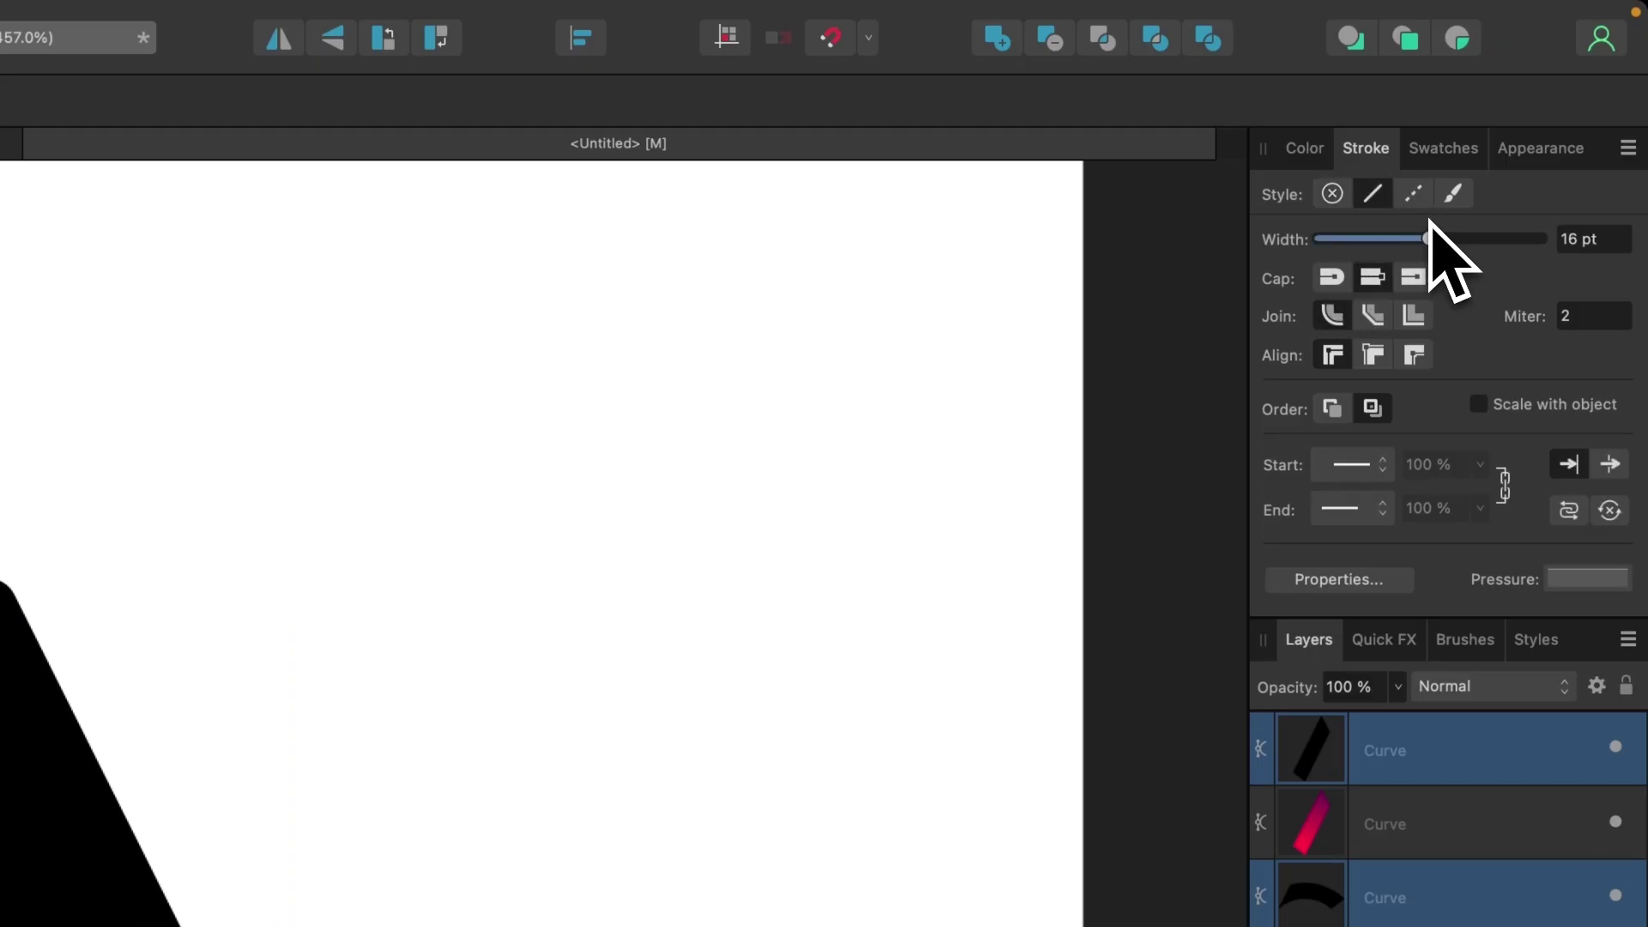
pyautogui.click(1309, 153)
pyautogui.click(1292, 199)
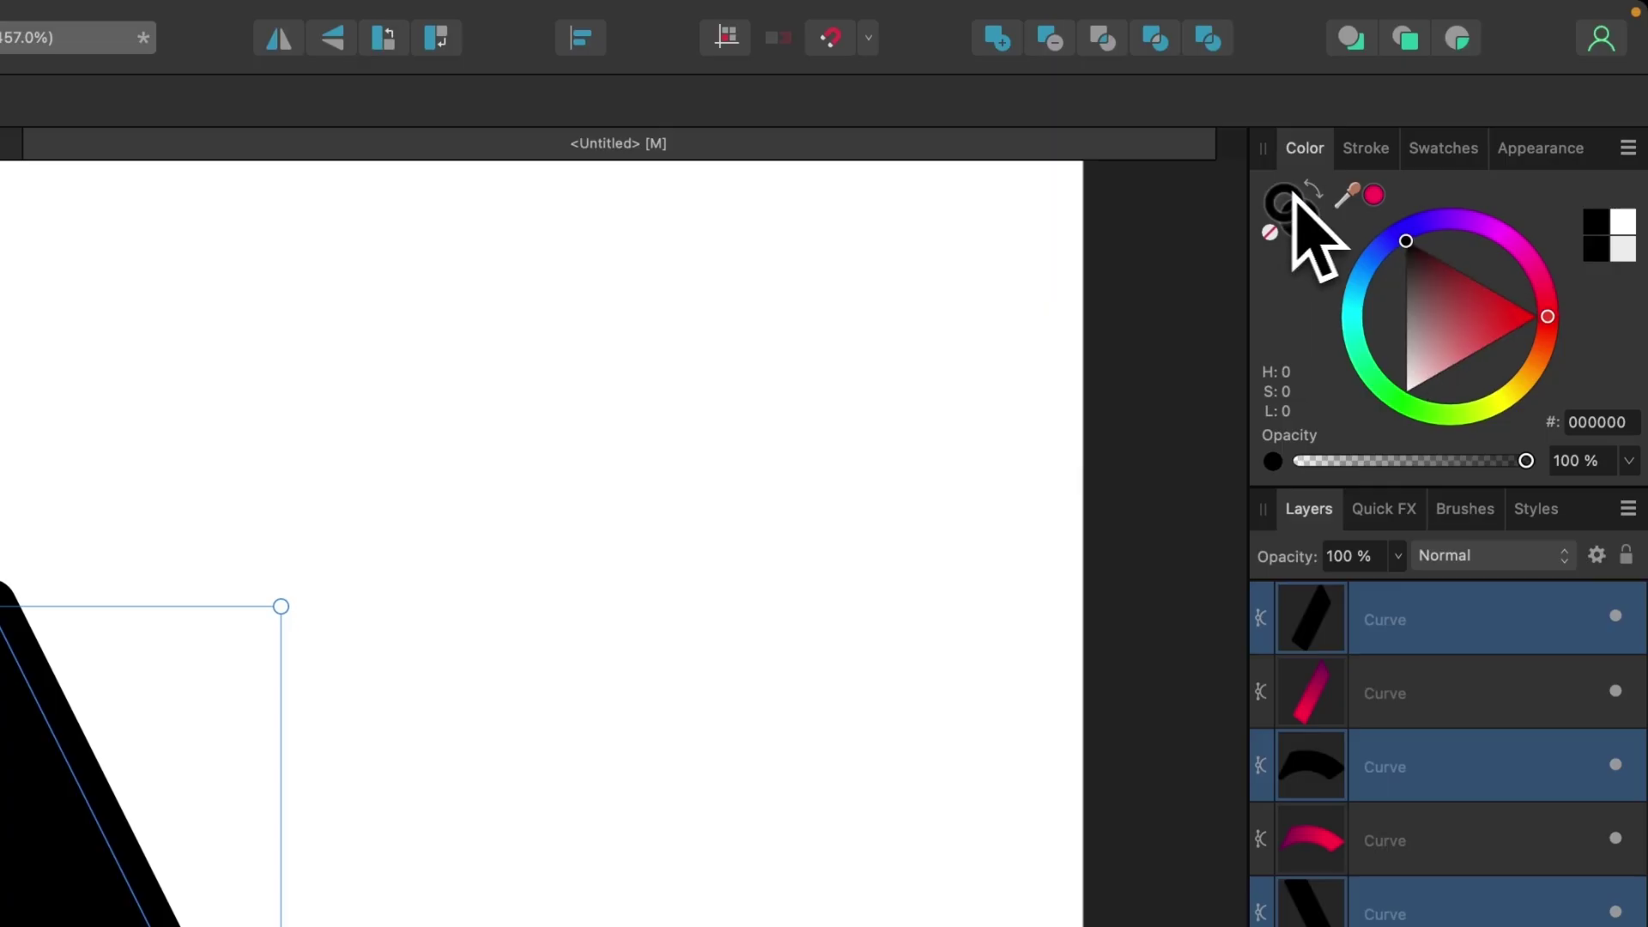
pyautogui.click(1375, 195)
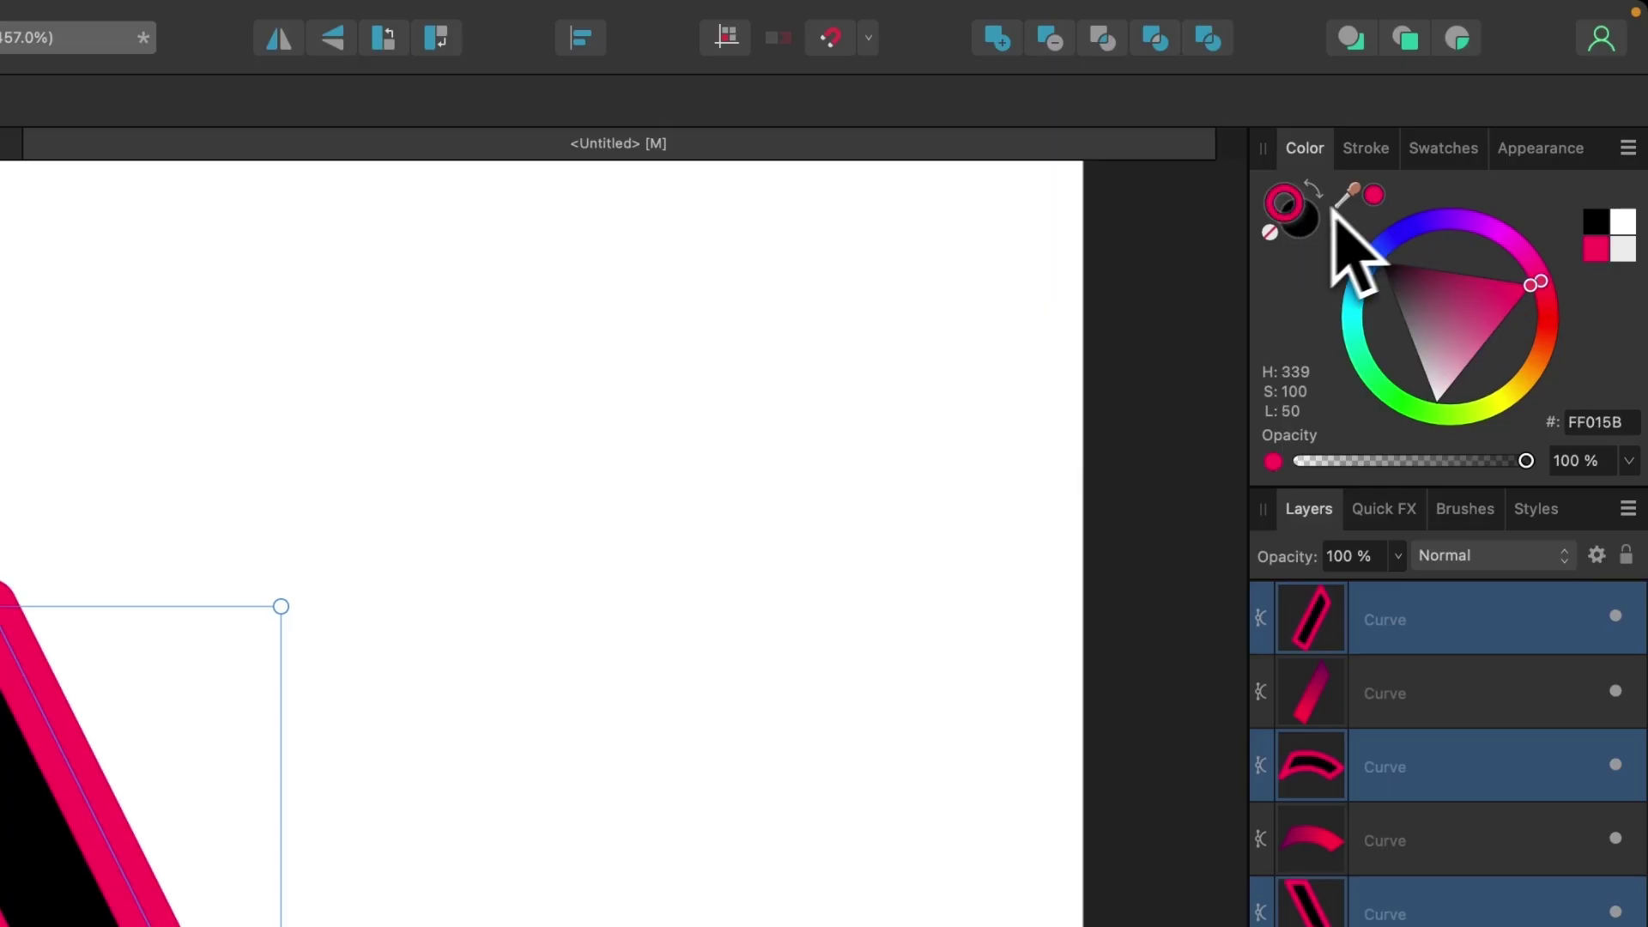
# Step: Align the pink stroke to the outside with mitre joins and set its width to 12 pt
pyautogui.click(1371, 159)
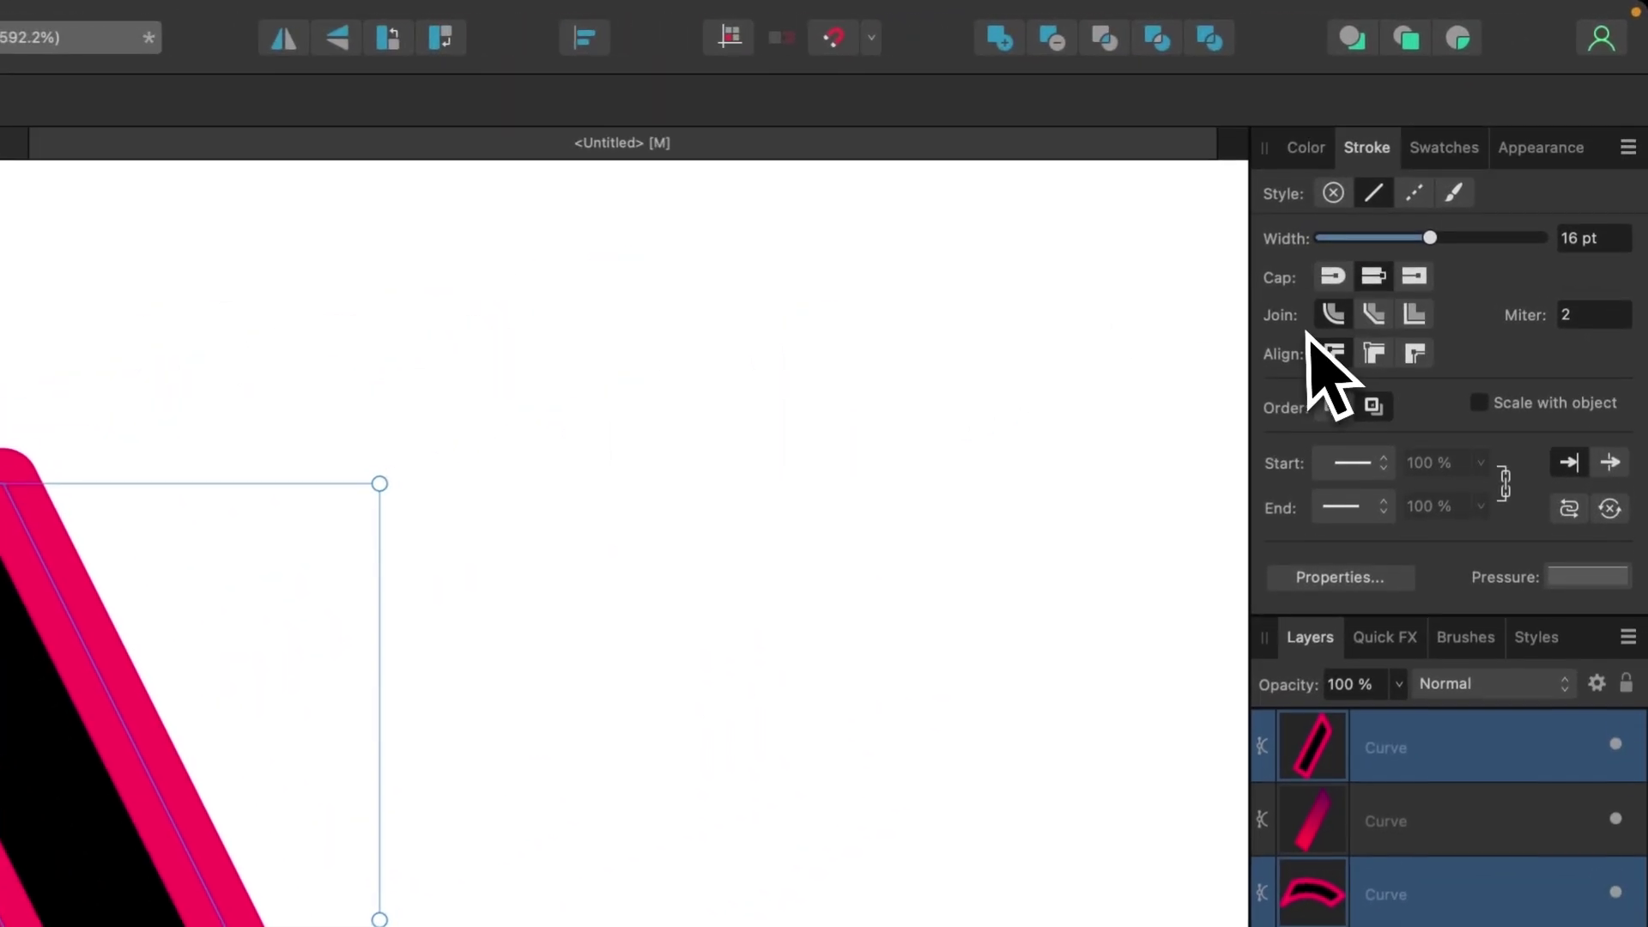
pyautogui.click(1418, 358)
pyautogui.moveTo(1429, 238)
pyautogui.mouseDown()
pyautogui.moveTo(1398, 240)
pyautogui.moveTo(1414, 240)
pyautogui.mouseUp()
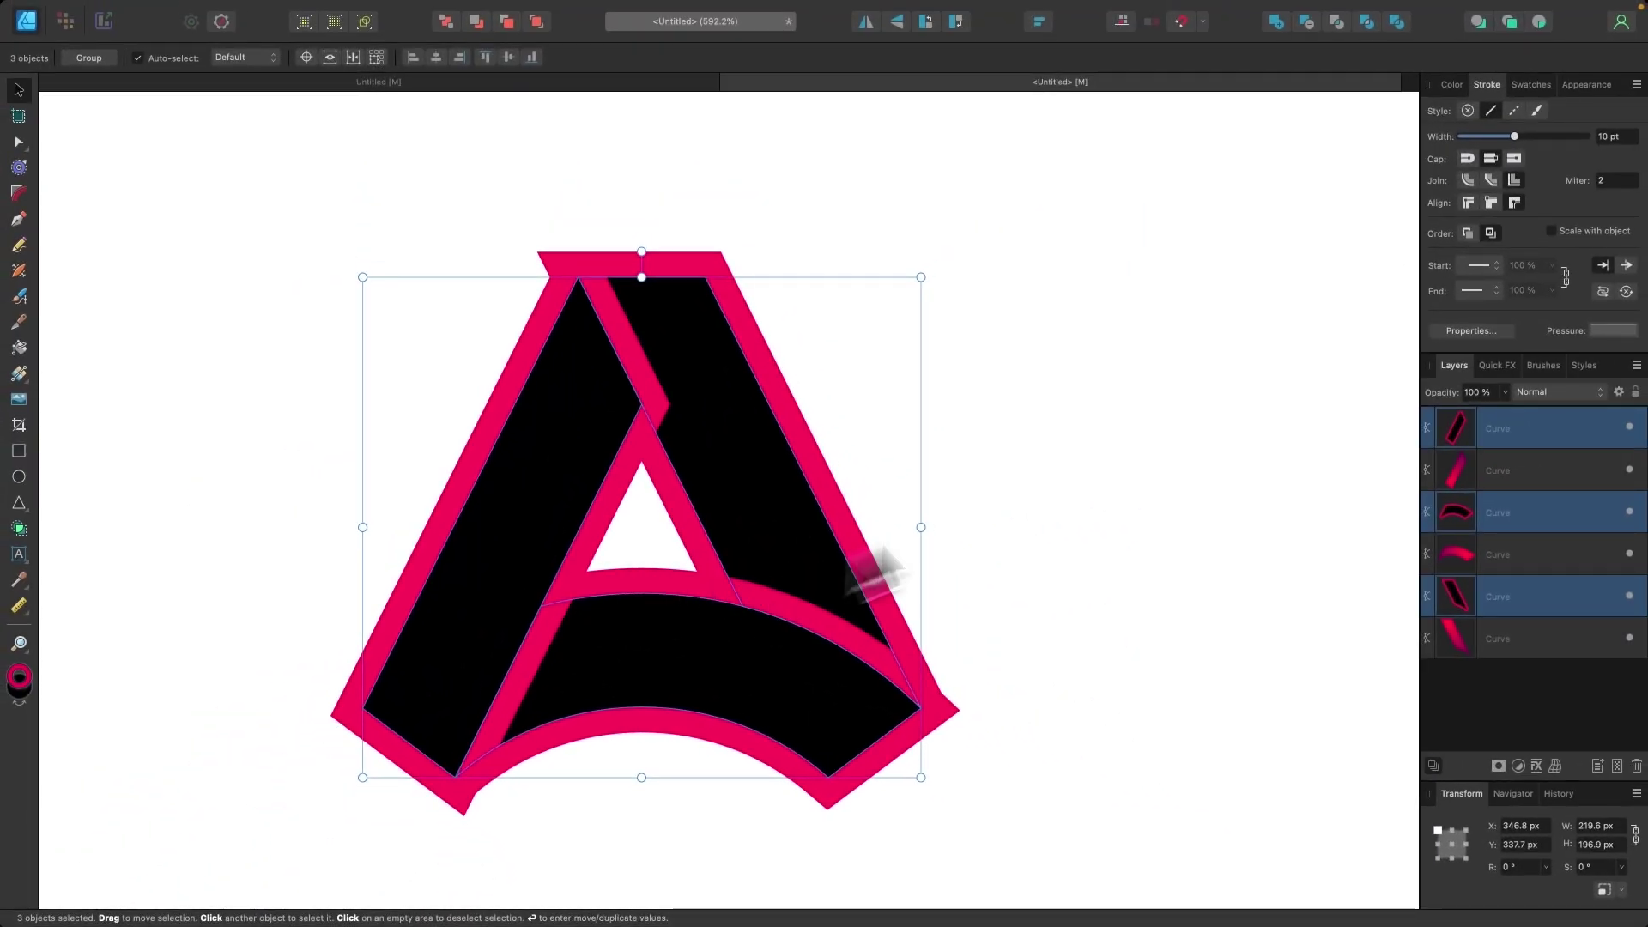
pyautogui.moveTo(1520, 136); pyautogui.dragTo(1522, 137)
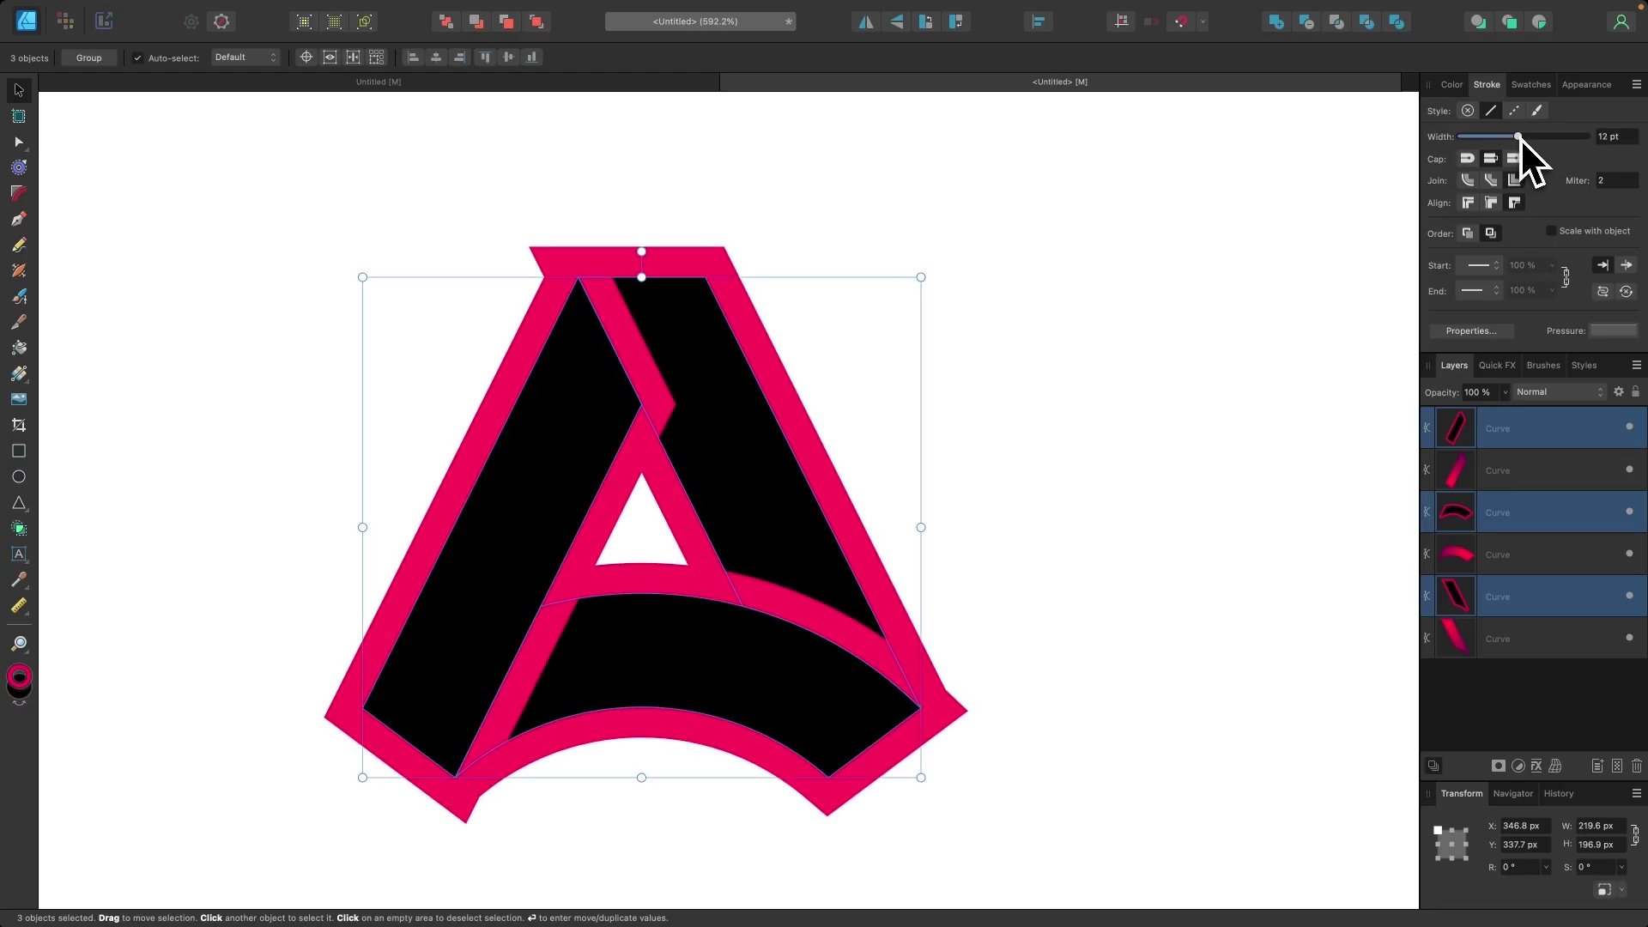
# Step: Expand the strokes of the duplicate A's three pieces into separate filled shapes
pyautogui.scroll(-3, 1130, 408)
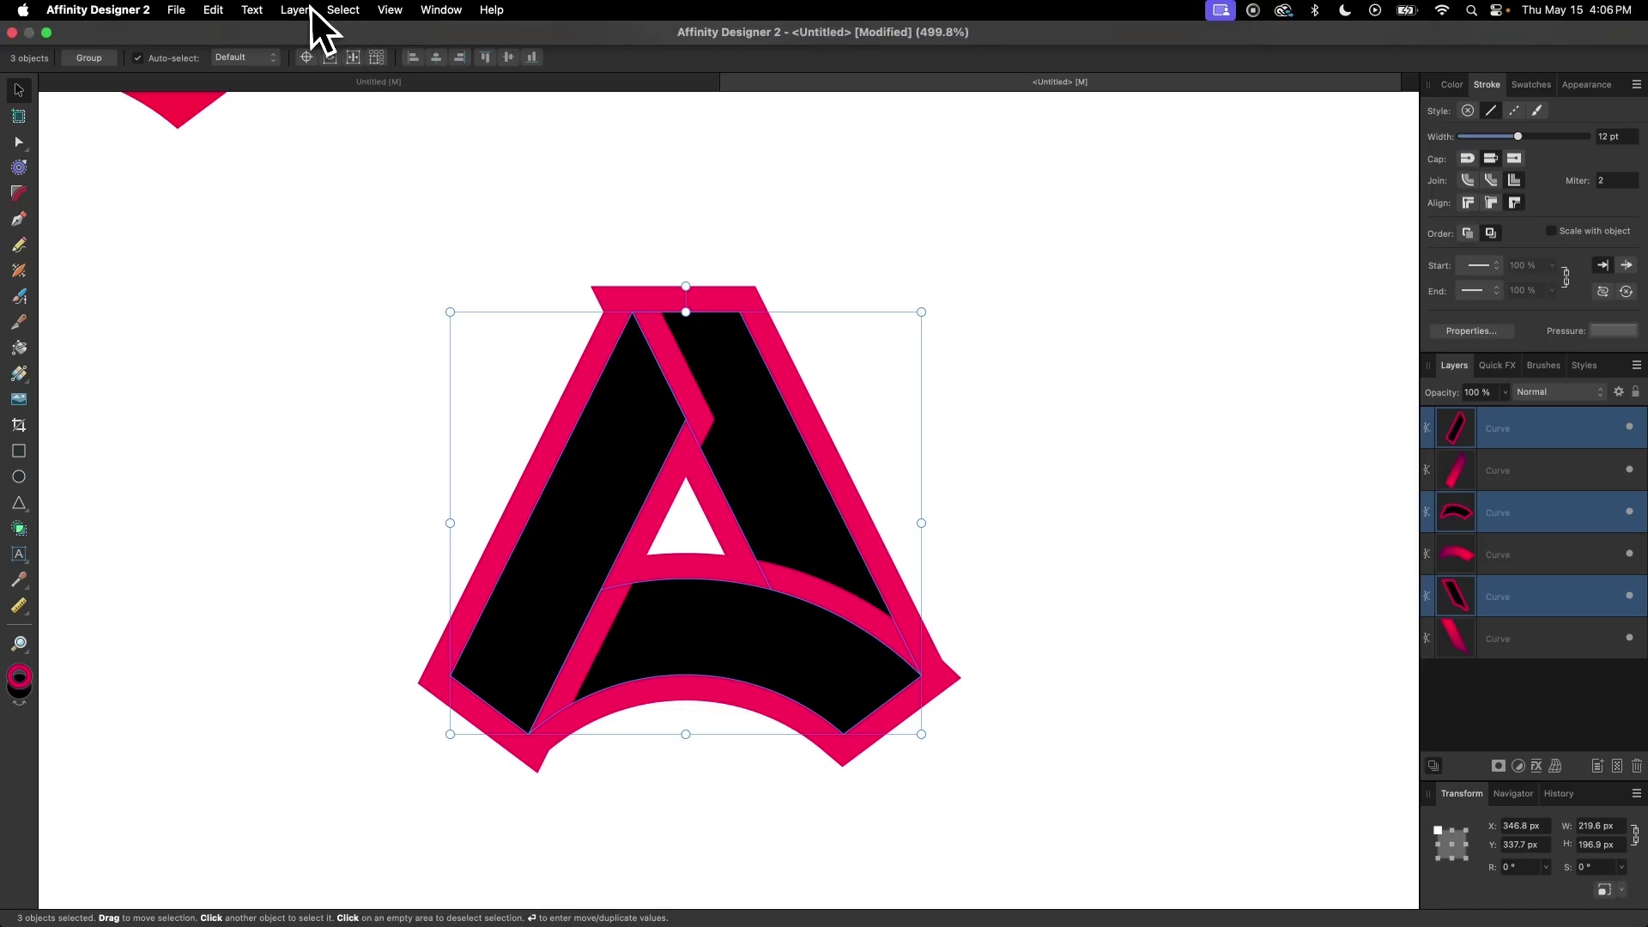
pyautogui.click(298, 9)
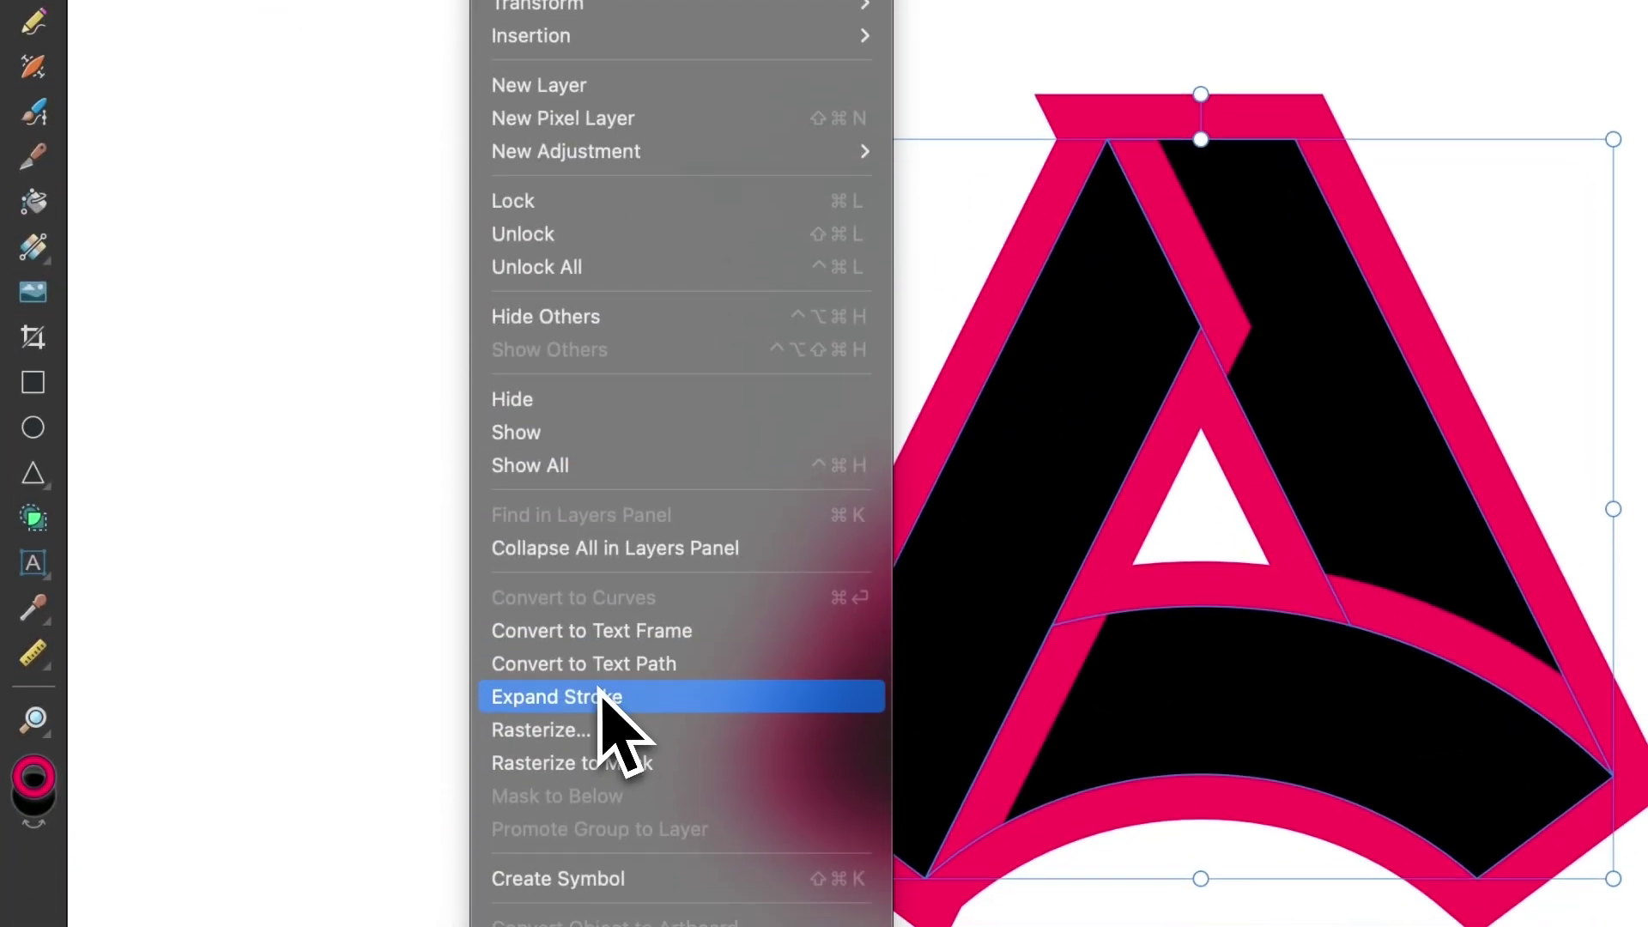
pyautogui.click(614, 721)
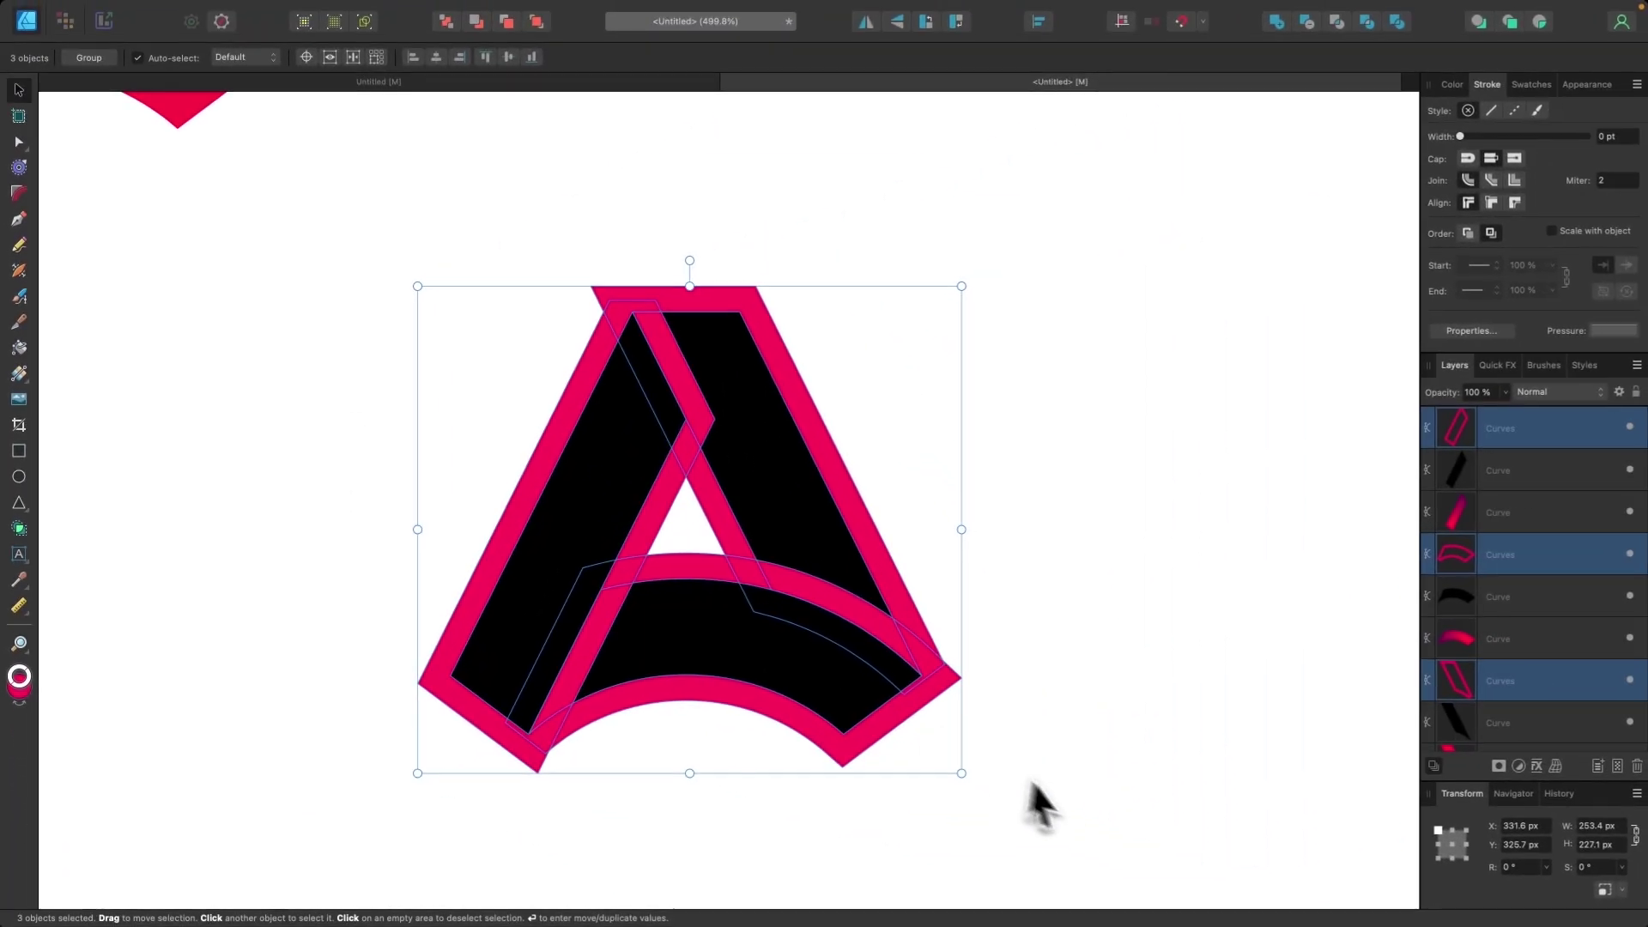
# Step: Select the duplicate A's fills and expanded outlines, show them in outline view, and set the Shape Builder to subtract areas
pyautogui.moveTo(1093, 812); pyautogui.dragTo(288, 225)
pyautogui.scroll(3, 606, 548)
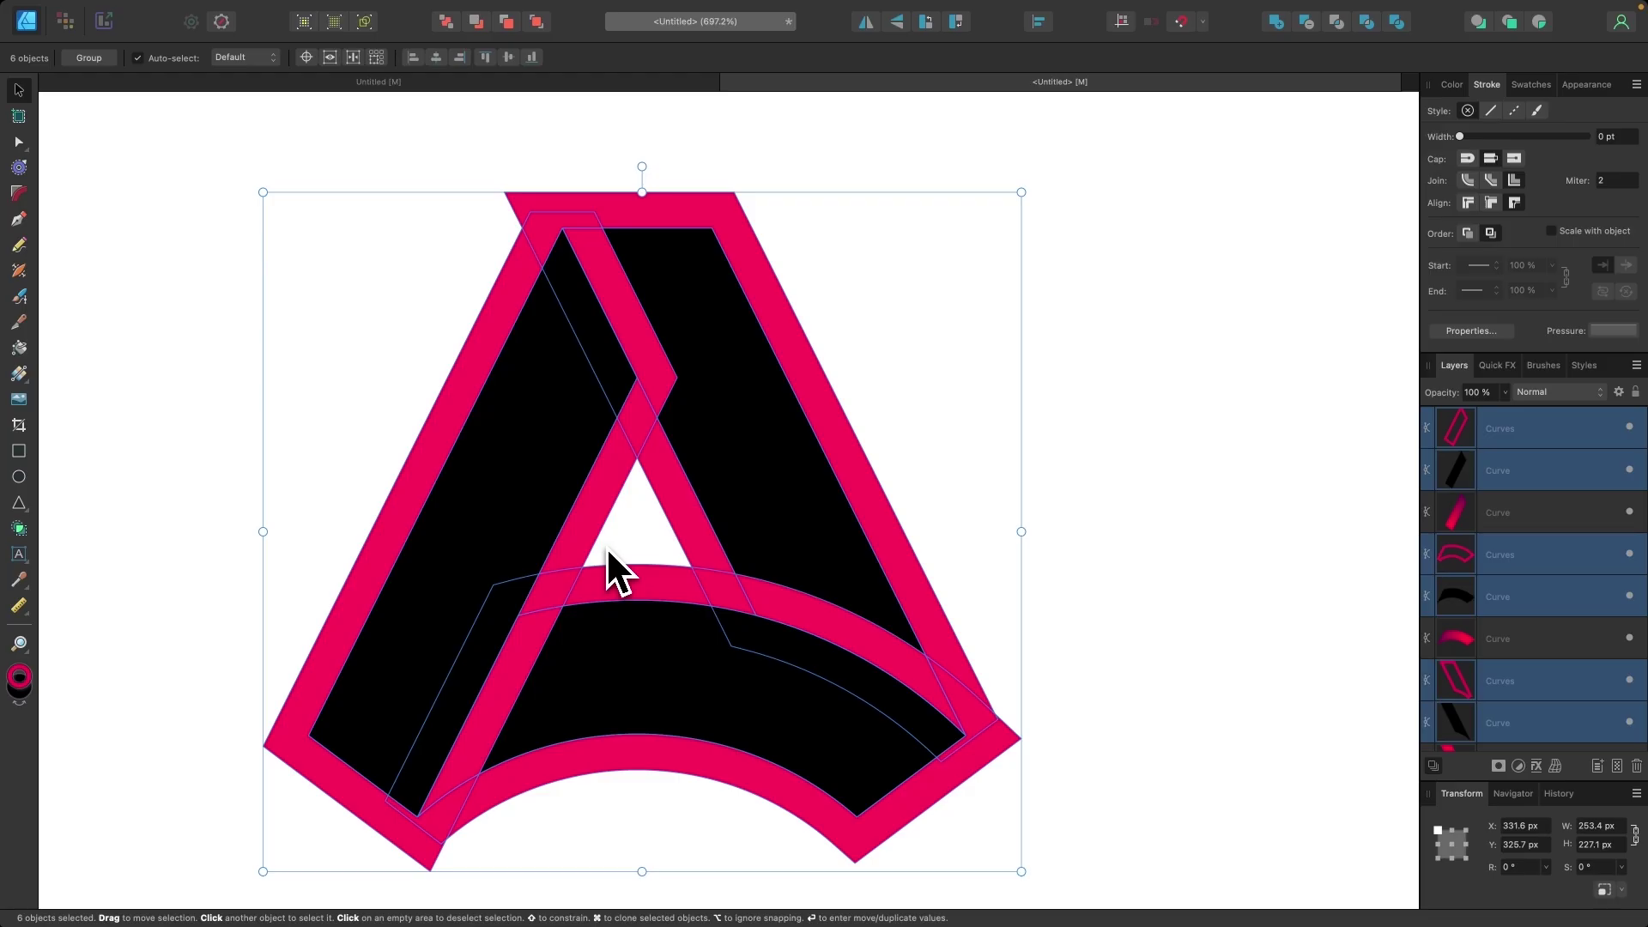
pyautogui.press('super+y')
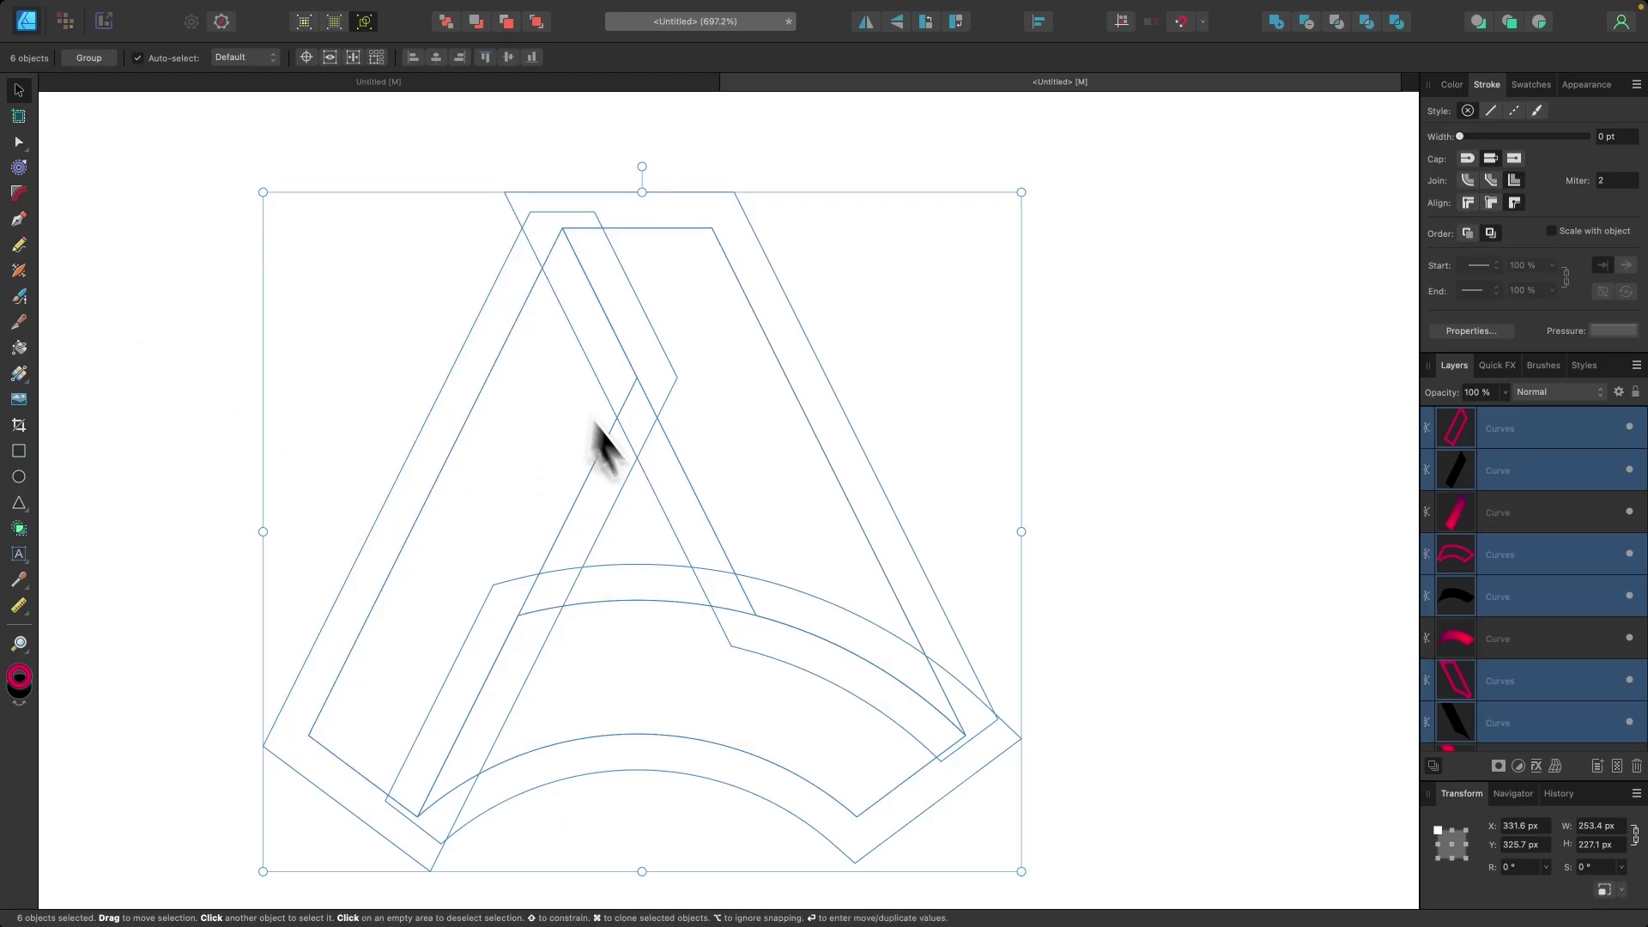
pyautogui.click(24, 527)
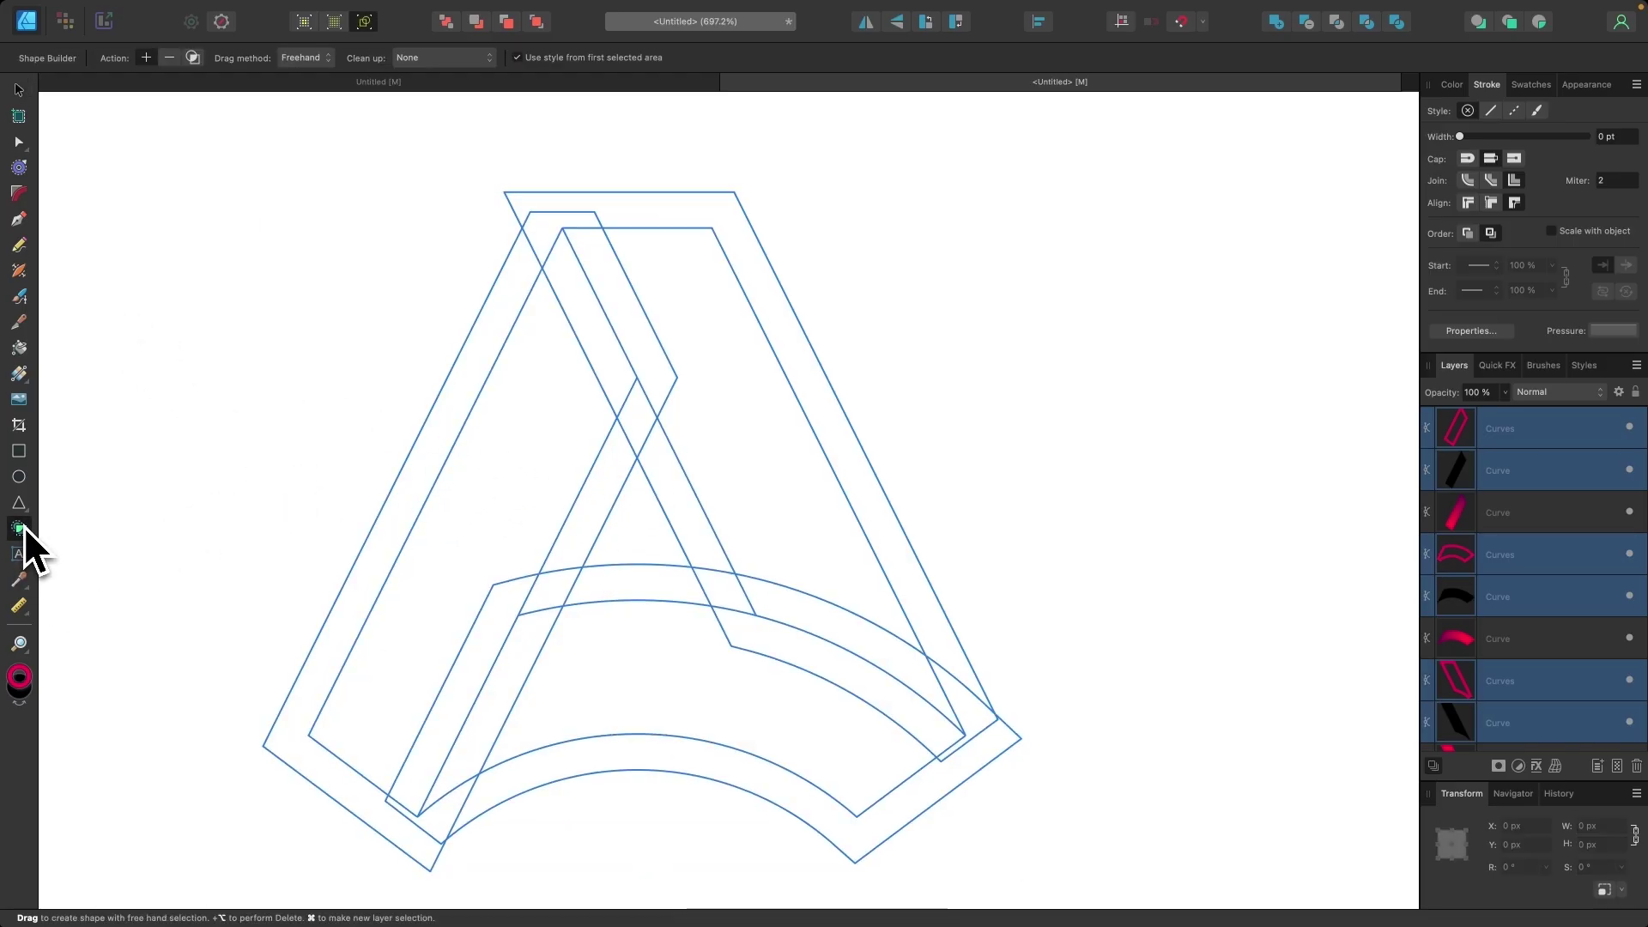
pyautogui.click(171, 61)
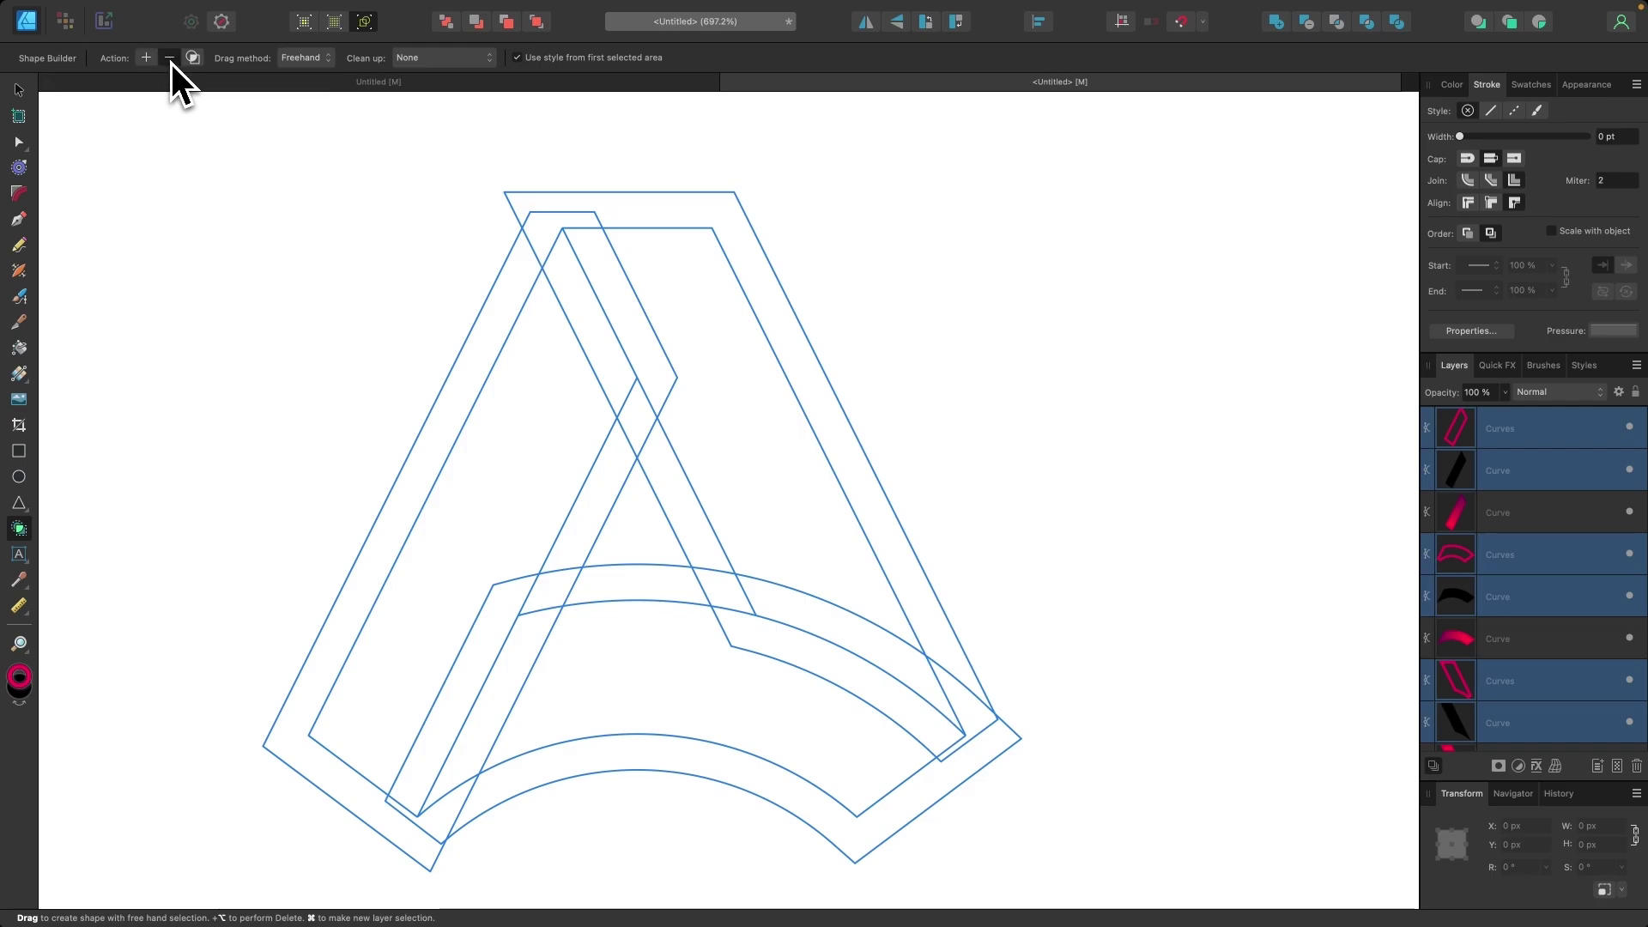
# Step: Delete the outer outline of the A's right leg and the overlapping strip between the two legs near the apex
pyautogui.scroll(5, 784, 296)
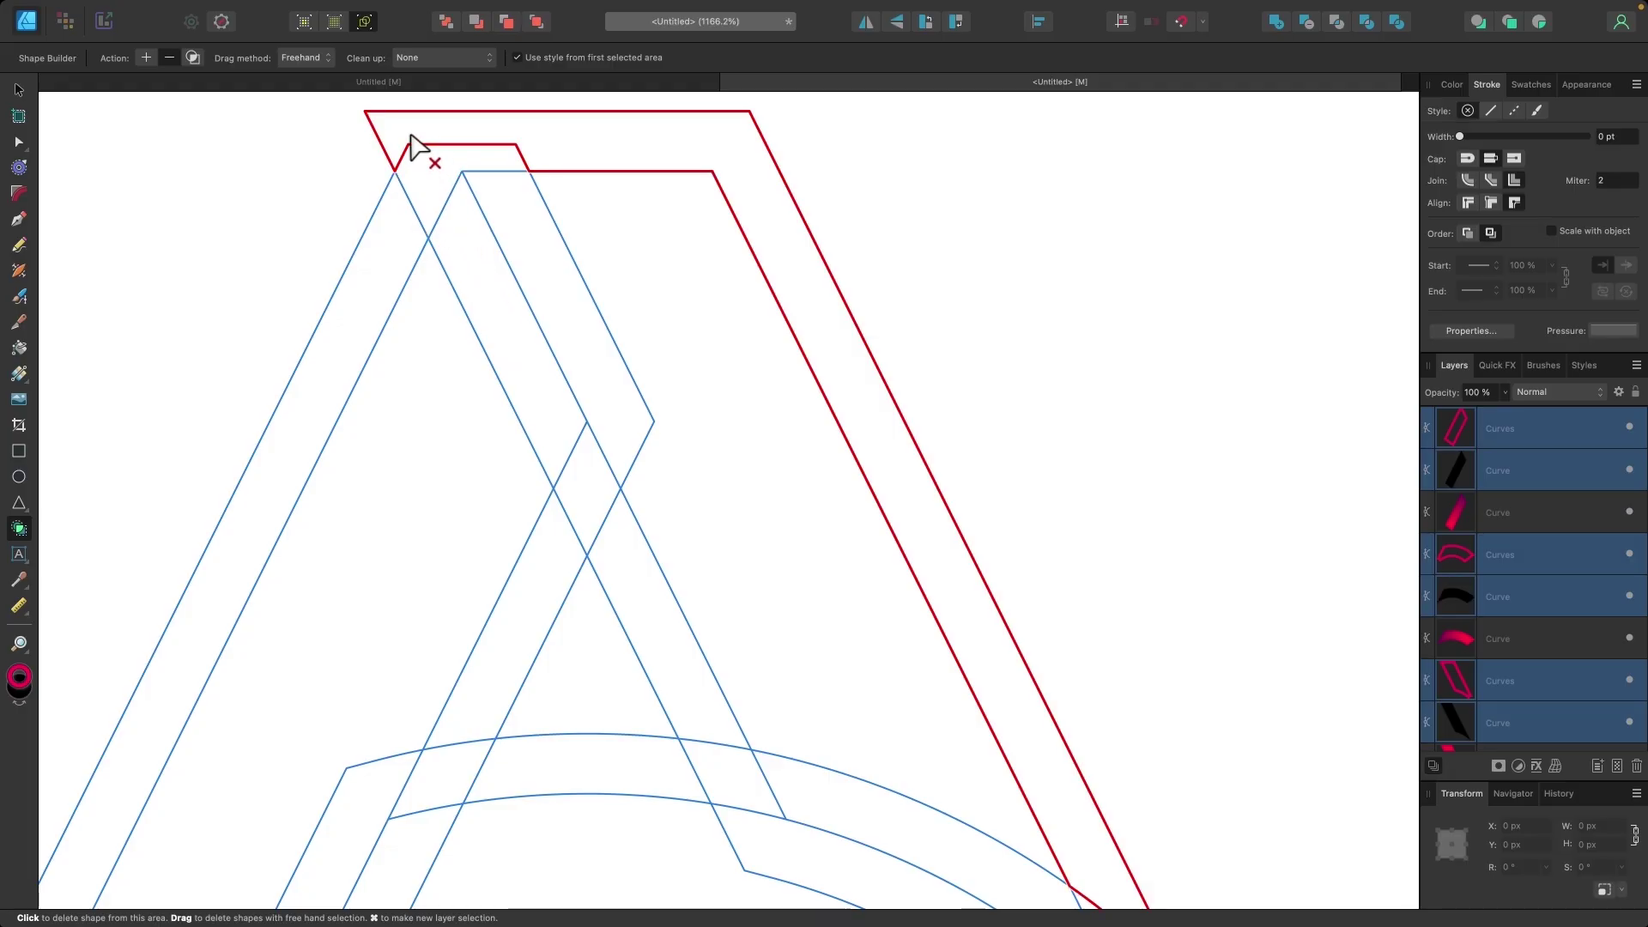
pyautogui.moveTo(411, 135); pyautogui.dragTo(494, 276)
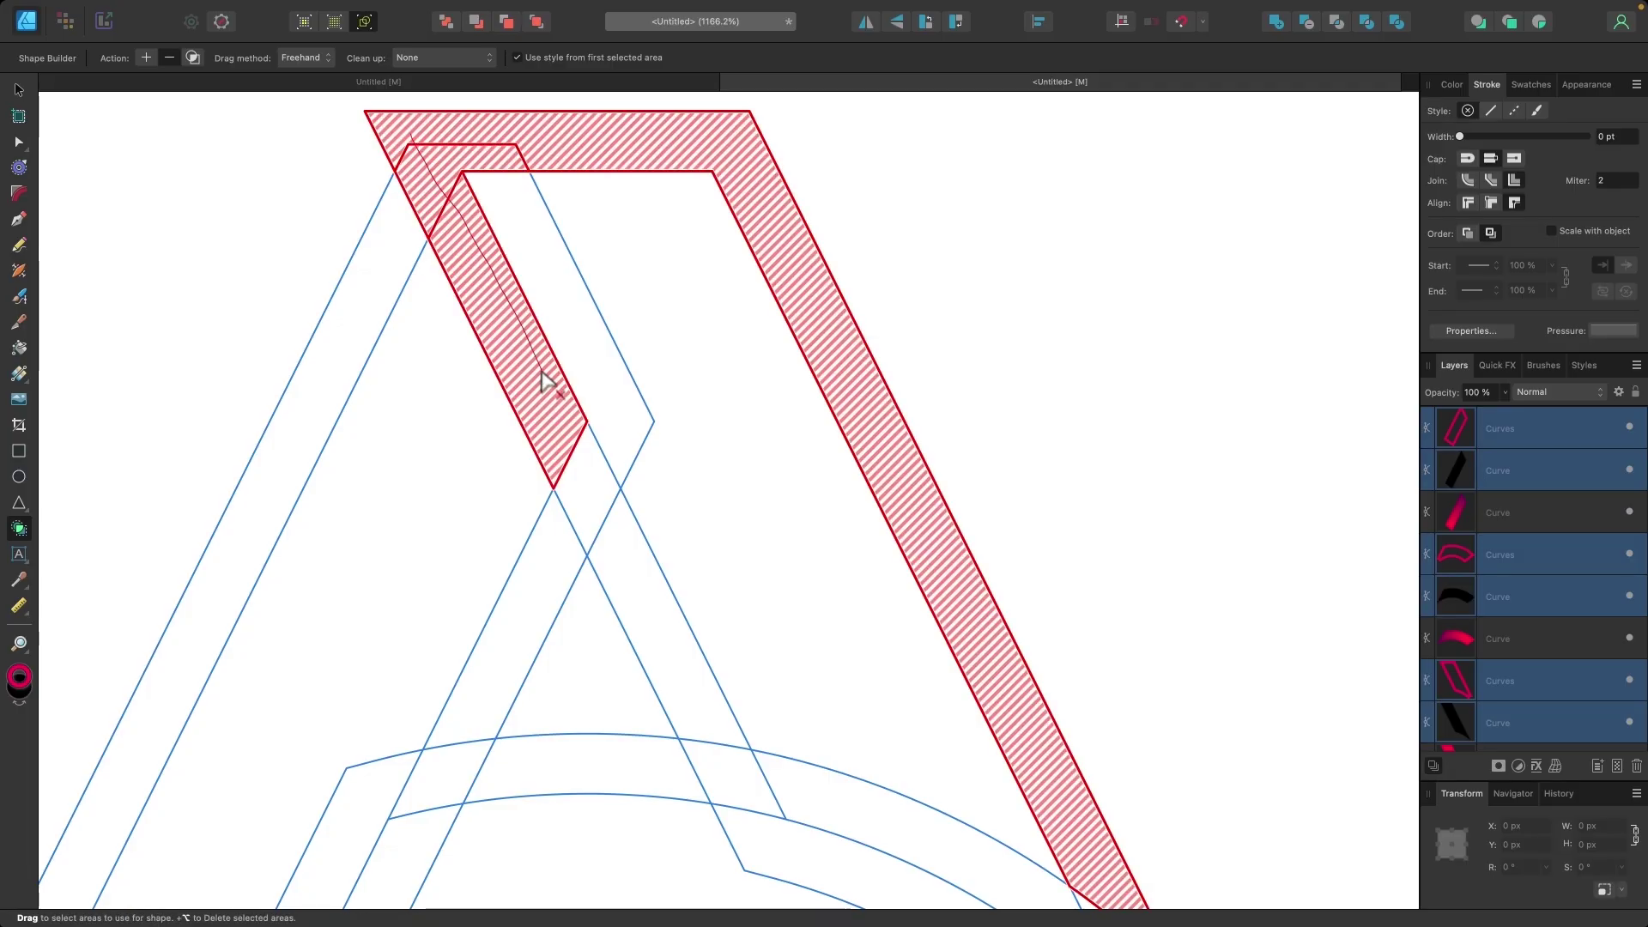
pyautogui.moveTo(542, 372); pyautogui.dragTo(610, 529)
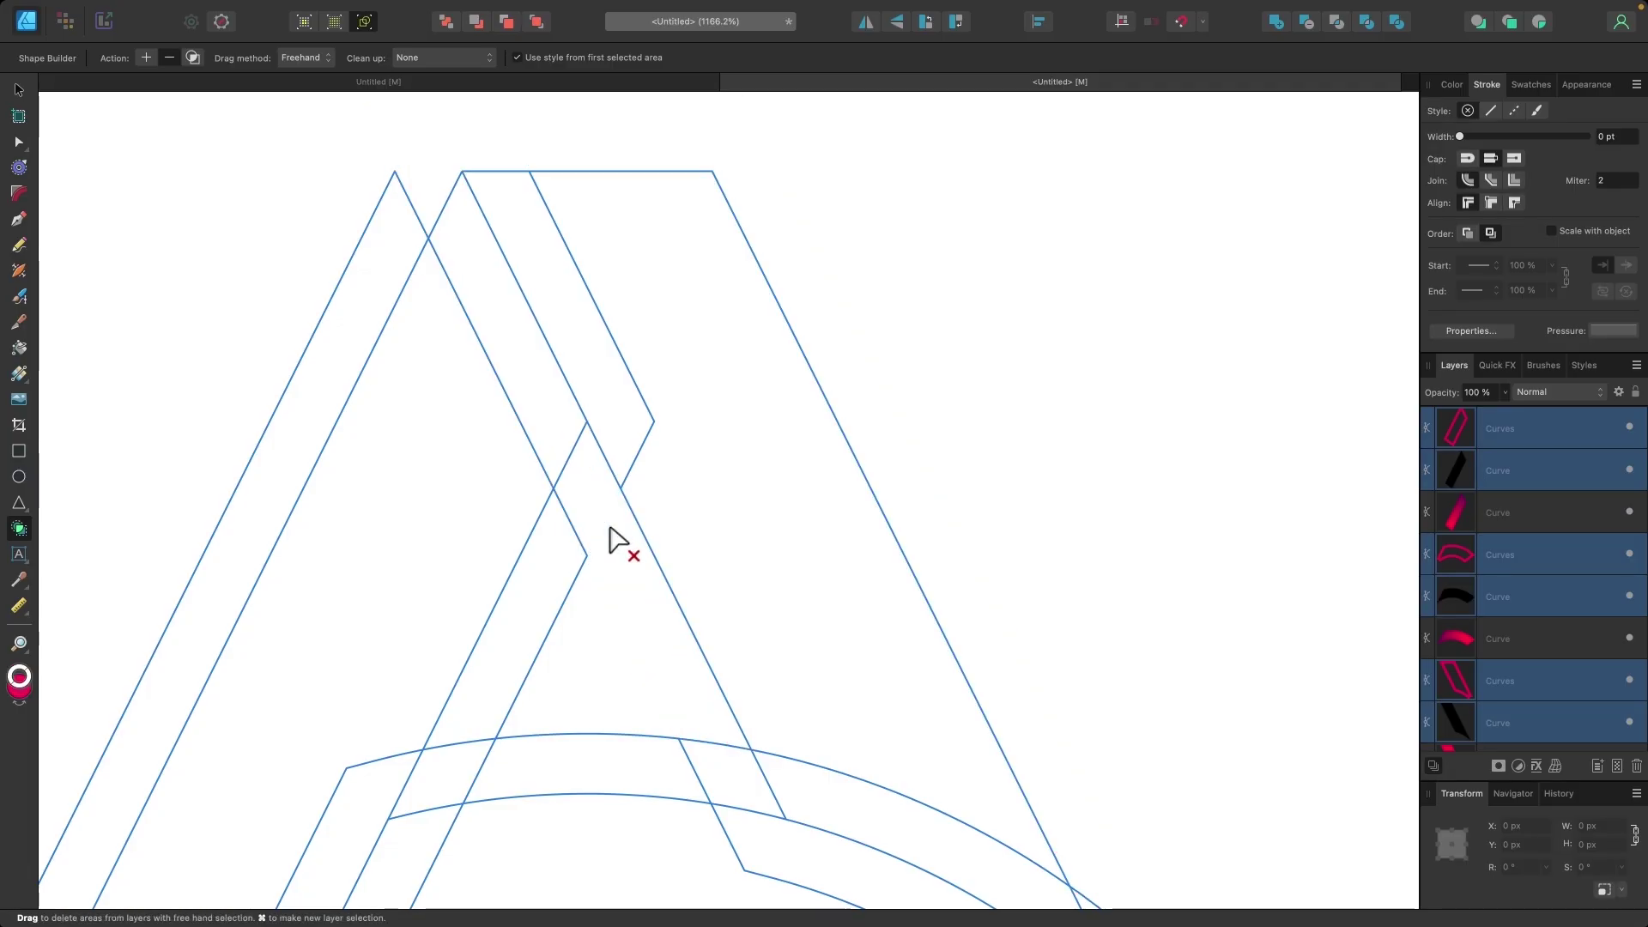
pyautogui.moveTo(441, 176); pyautogui.dragTo(505, 294)
# Step: Delete the strip along the left leg's inner edge and the outline around the leg's outer side and lower end
pyautogui.scroll(-3, 584, 368)
pyautogui.scroll(-3, 584, 368)
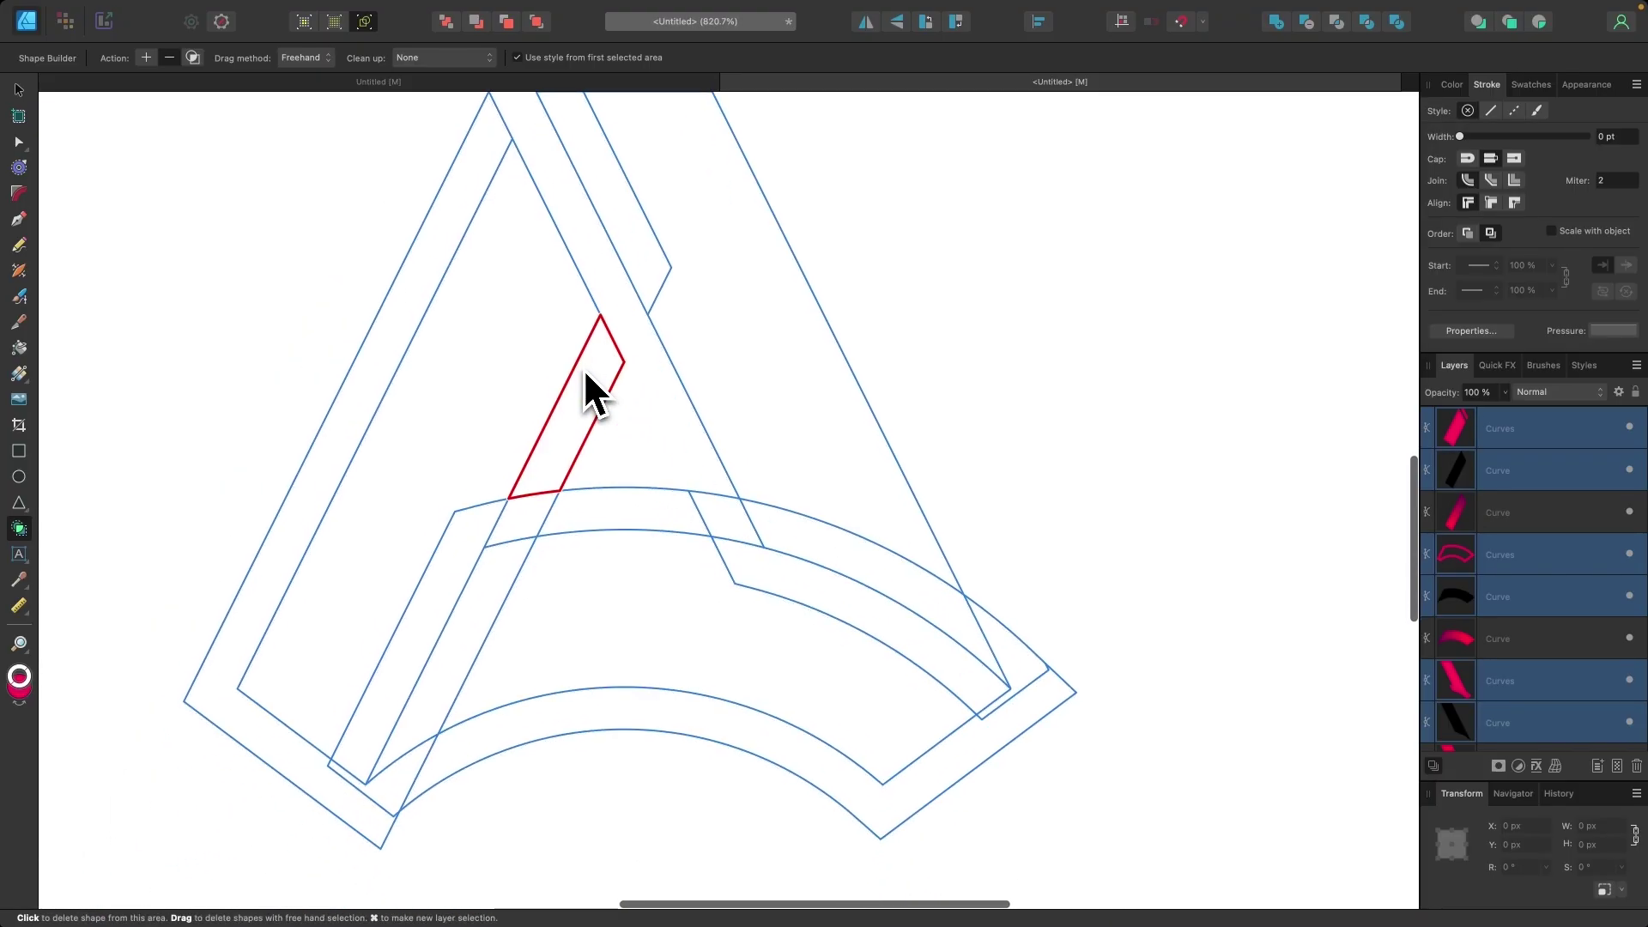
pyautogui.scroll(-2, 557, 715)
pyautogui.scroll(2, 574, 707)
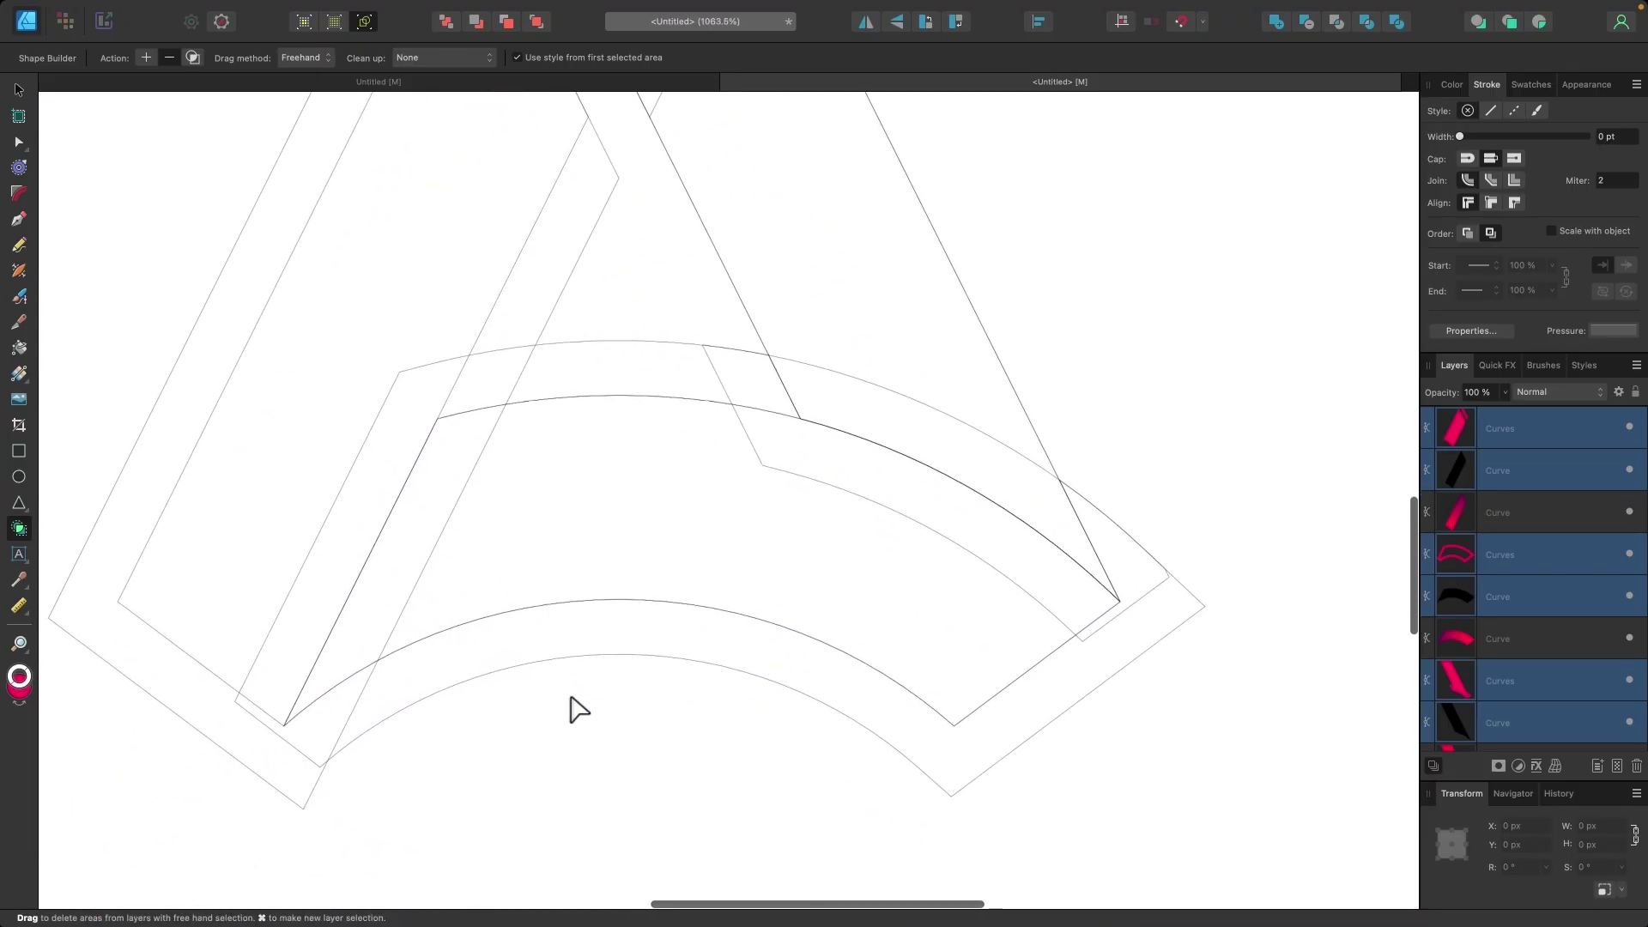
pyautogui.moveTo(560, 307)
pyautogui.mouseDown()
pyautogui.moveTo(467, 592)
pyautogui.moveTo(421, 639)
pyautogui.mouseUp()
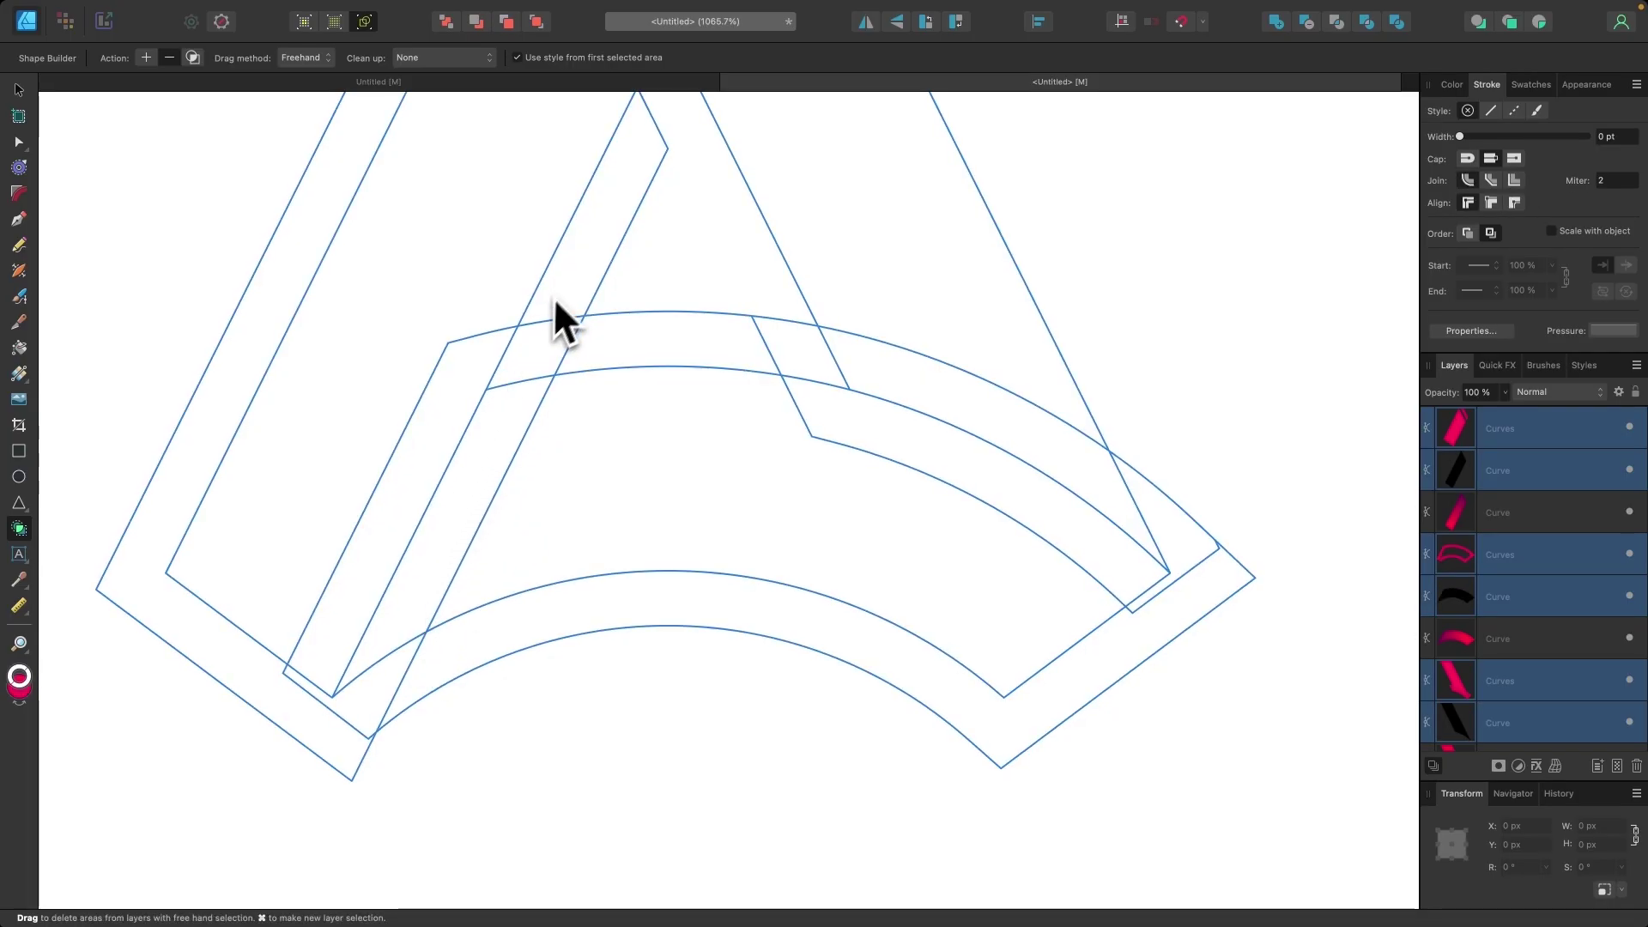
pyautogui.moveTo(567, 273); pyautogui.dragTo(513, 418)
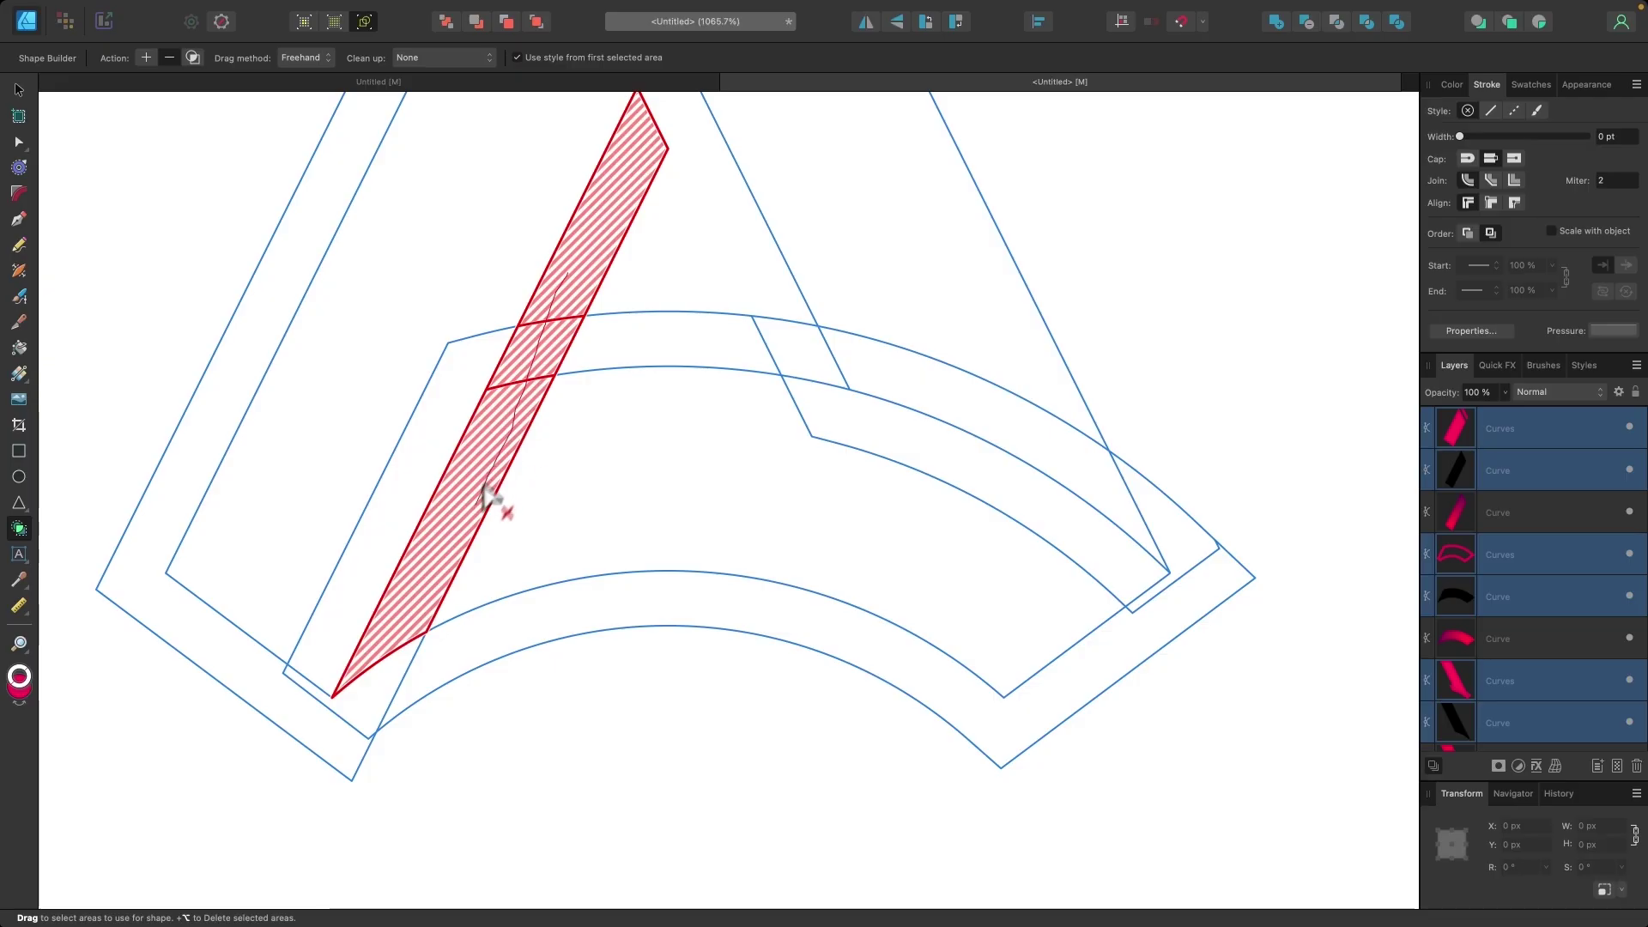
pyautogui.moveTo(427, 601); pyautogui.dragTo(361, 733)
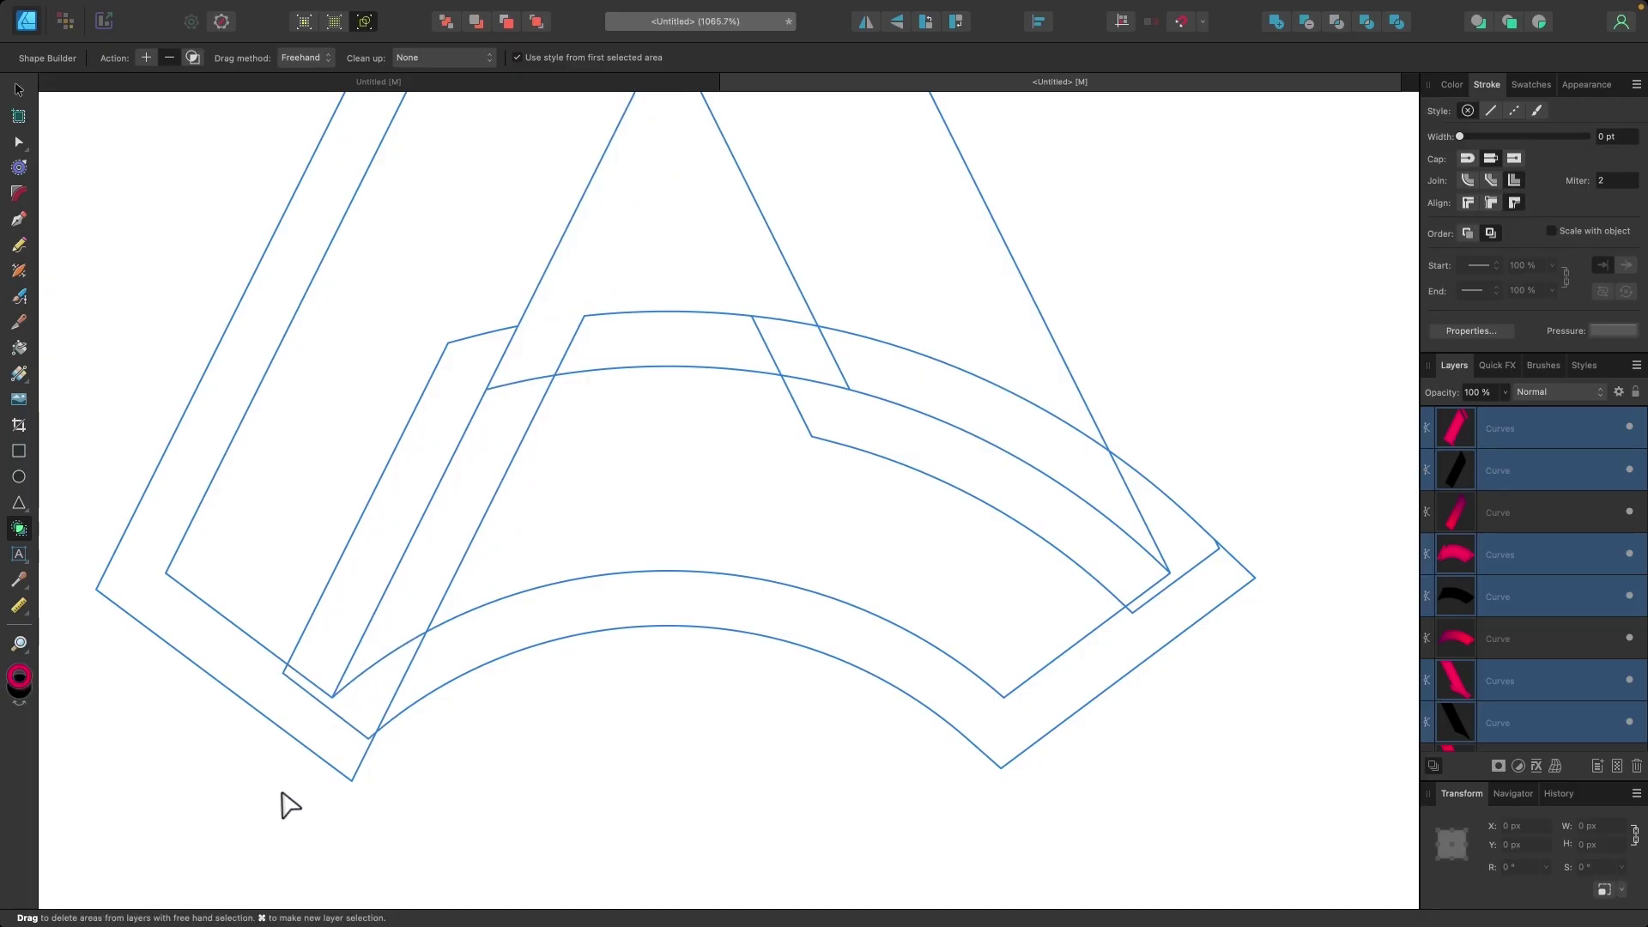
pyautogui.moveTo(284, 784); pyautogui.dragTo(374, 650)
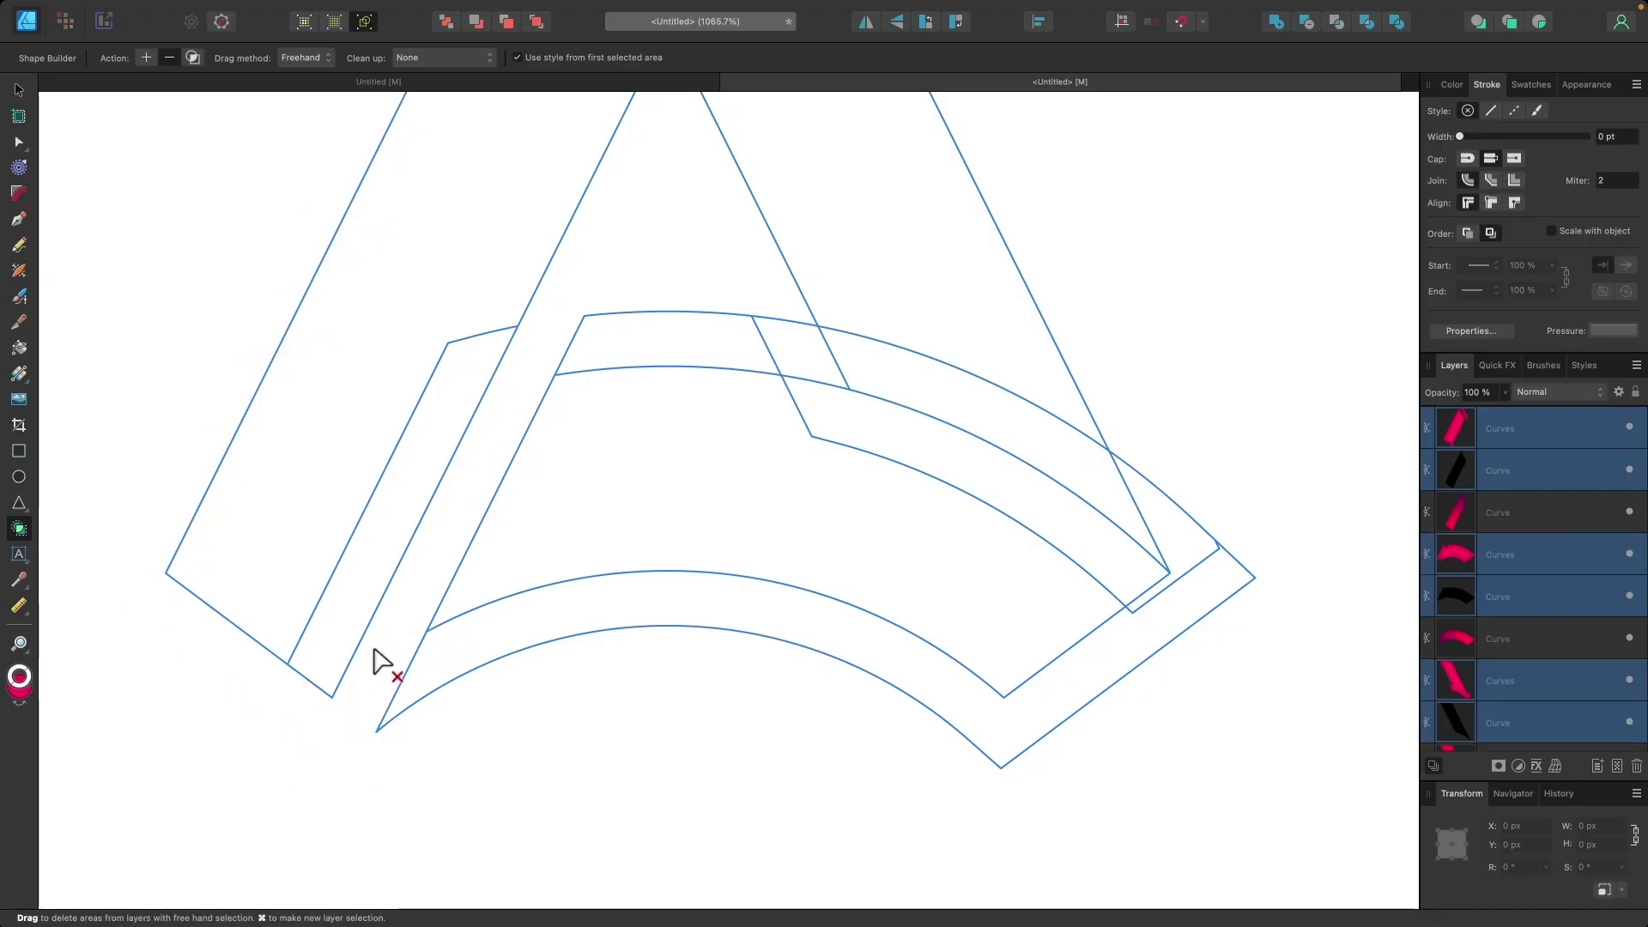
# Step: Delete the band between the right leg and the curved crossbar, plus the outline around the crossbar's lower edge and right end
pyautogui.hscroll(3, 373, 661)
pyautogui.scroll(1, 374, 661)
pyautogui.hscroll(3, 372, 649)
pyautogui.scroll(1, 372, 649)
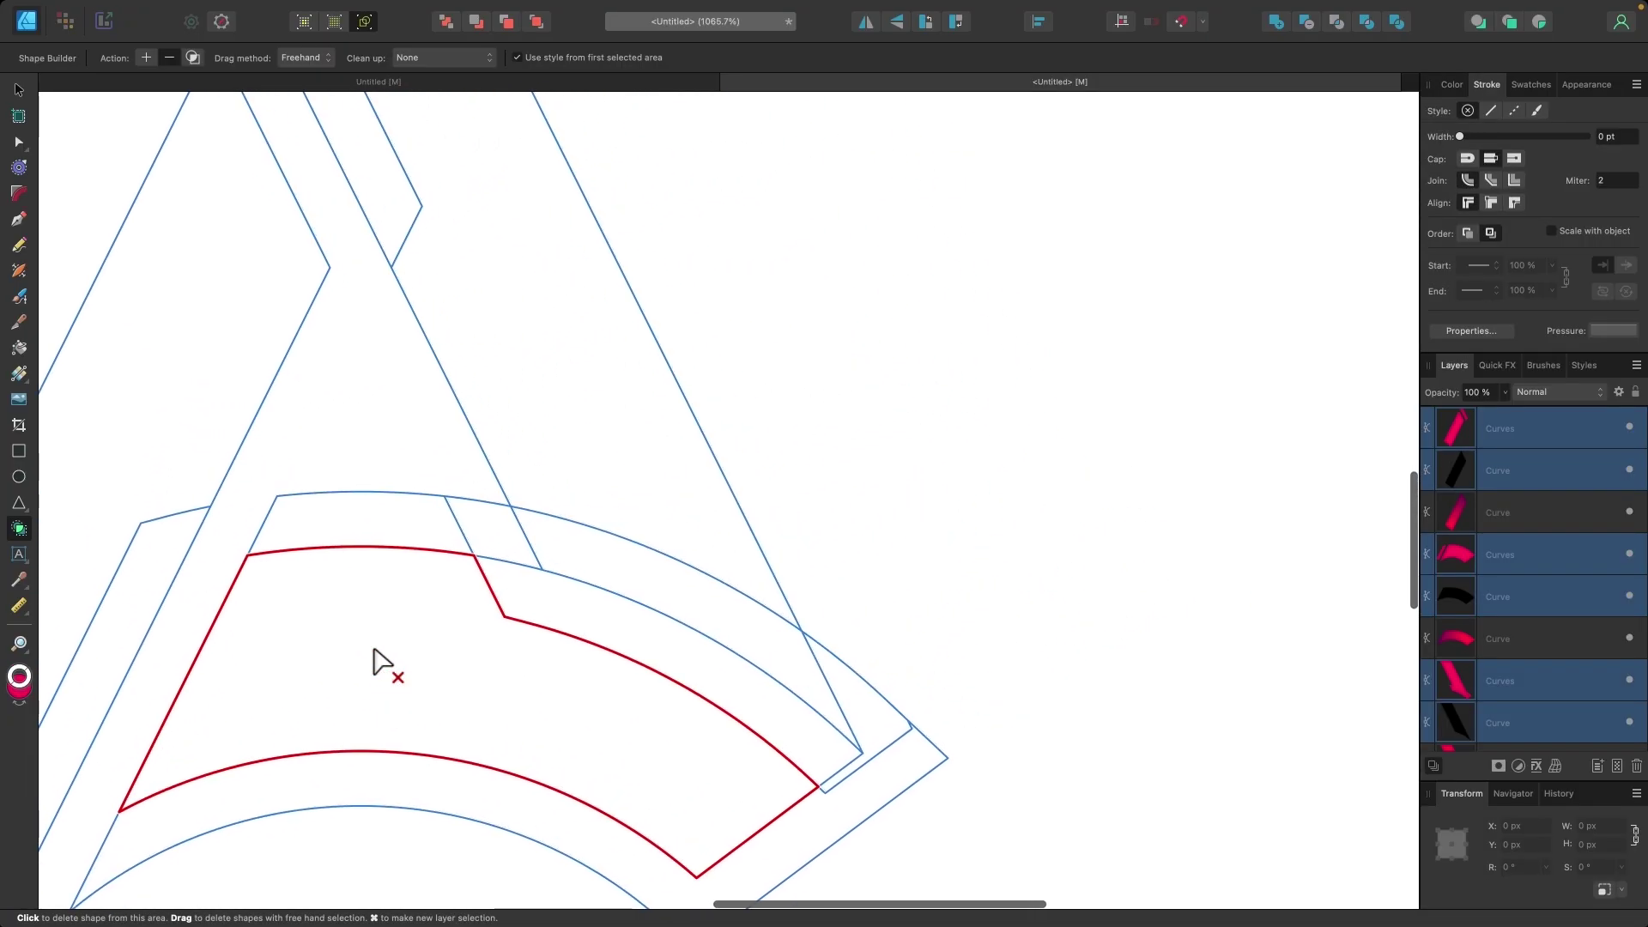
pyautogui.moveTo(434, 519); pyautogui.dragTo(554, 545)
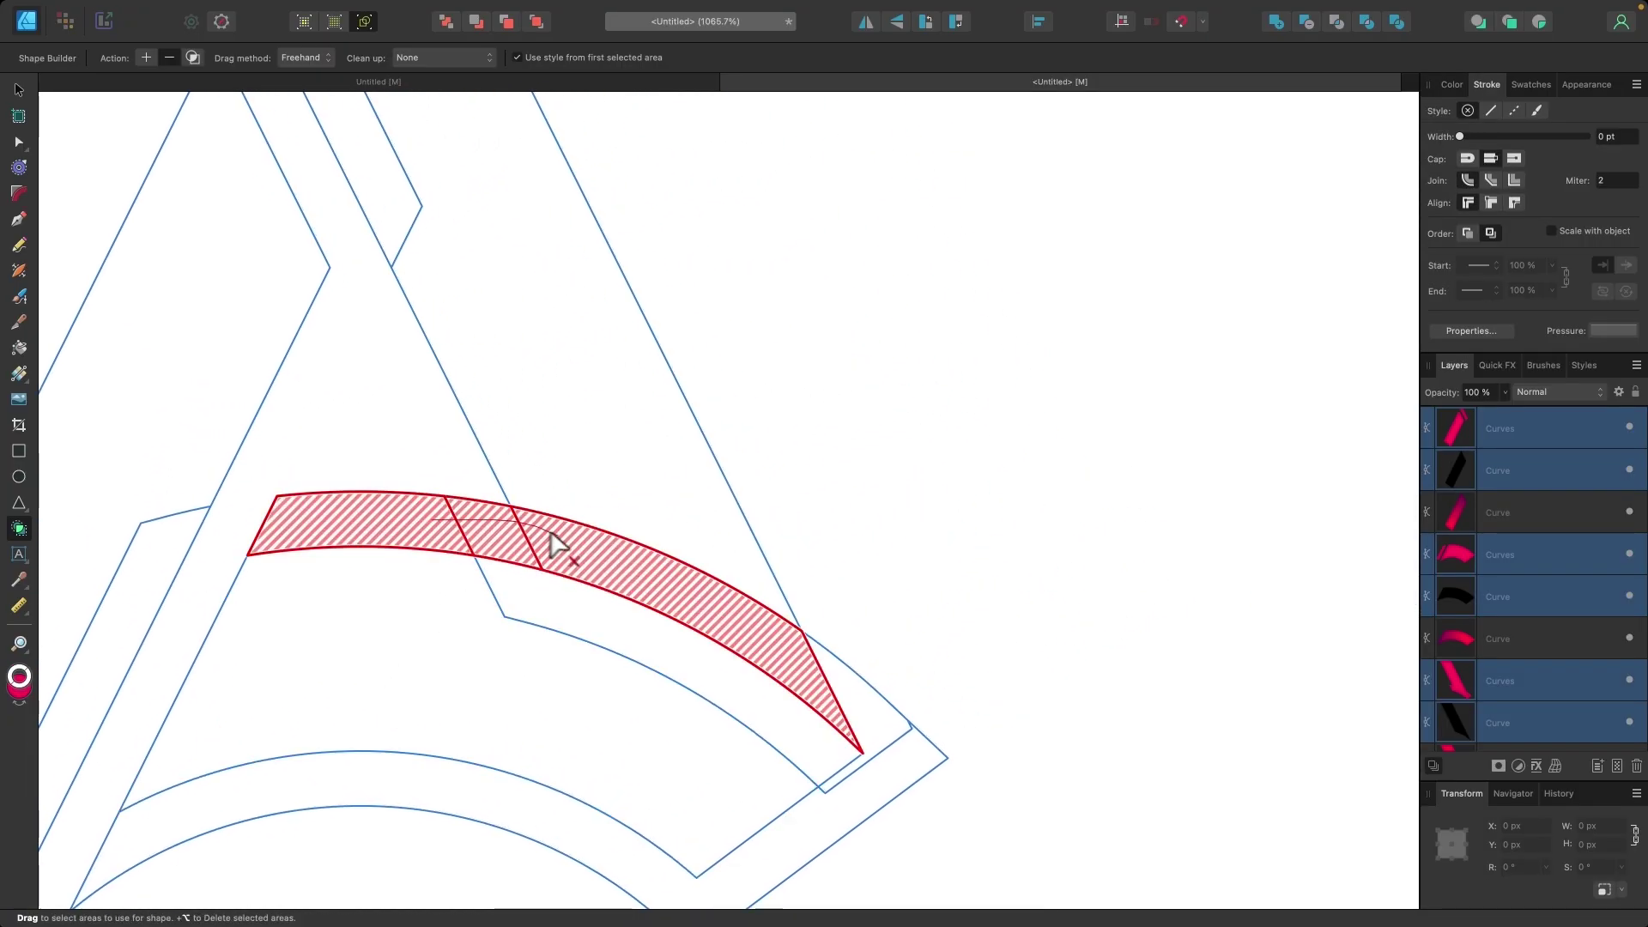
pyautogui.moveTo(767, 635)
pyautogui.mouseDown()
pyautogui.moveTo(850, 686)
pyautogui.moveTo(791, 669)
pyautogui.mouseUp()
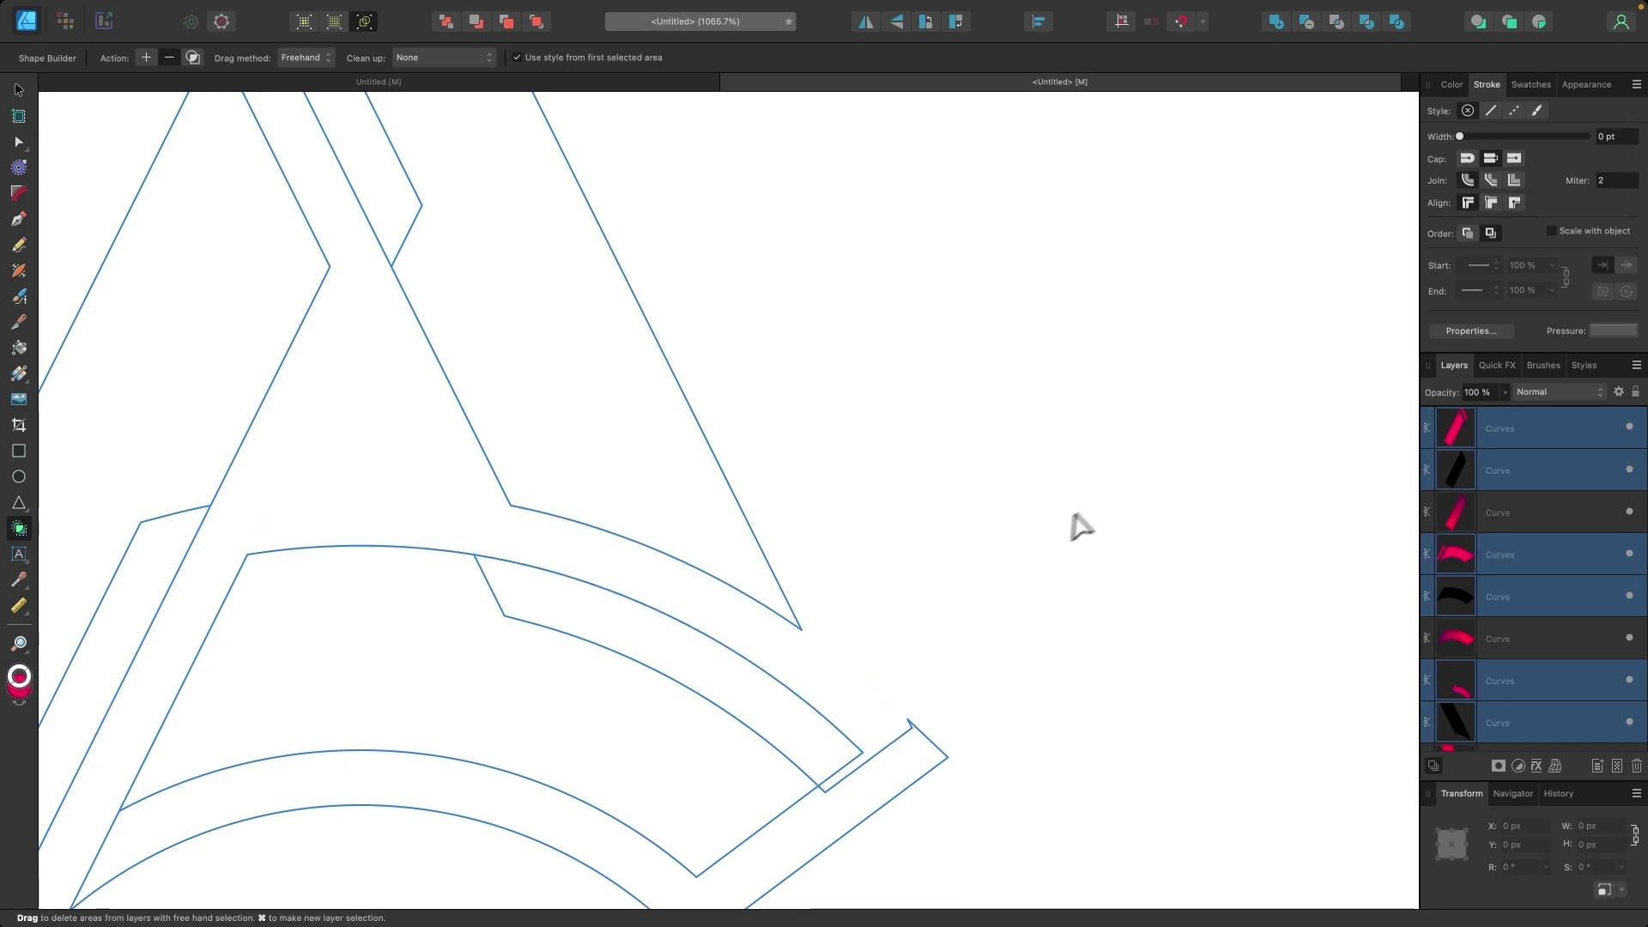
pyautogui.scroll(-3, 1073, 526)
pyautogui.hscroll(-1, 1074, 526)
pyautogui.moveTo(993, 773); pyautogui.dragTo(949, 581)
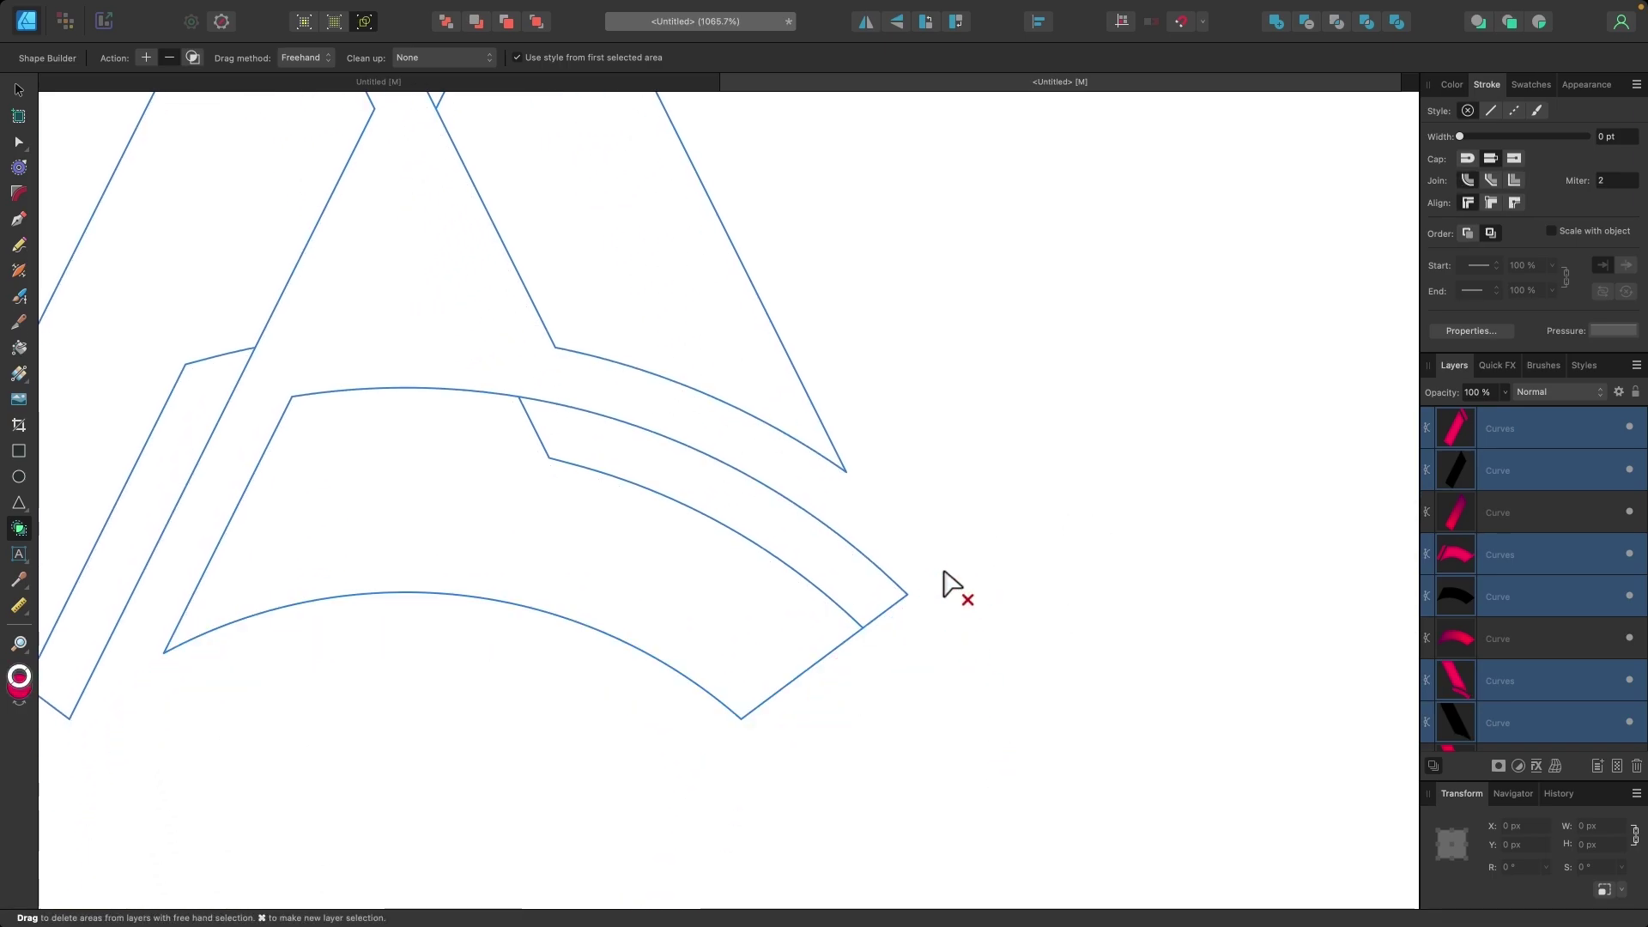
# Step: Merge the split areas of the right leg, crossbar and left leg into one shape each with the Shape Builder's add mode
pyautogui.scroll(-3, 951, 584)
pyautogui.scroll(1, 951, 586)
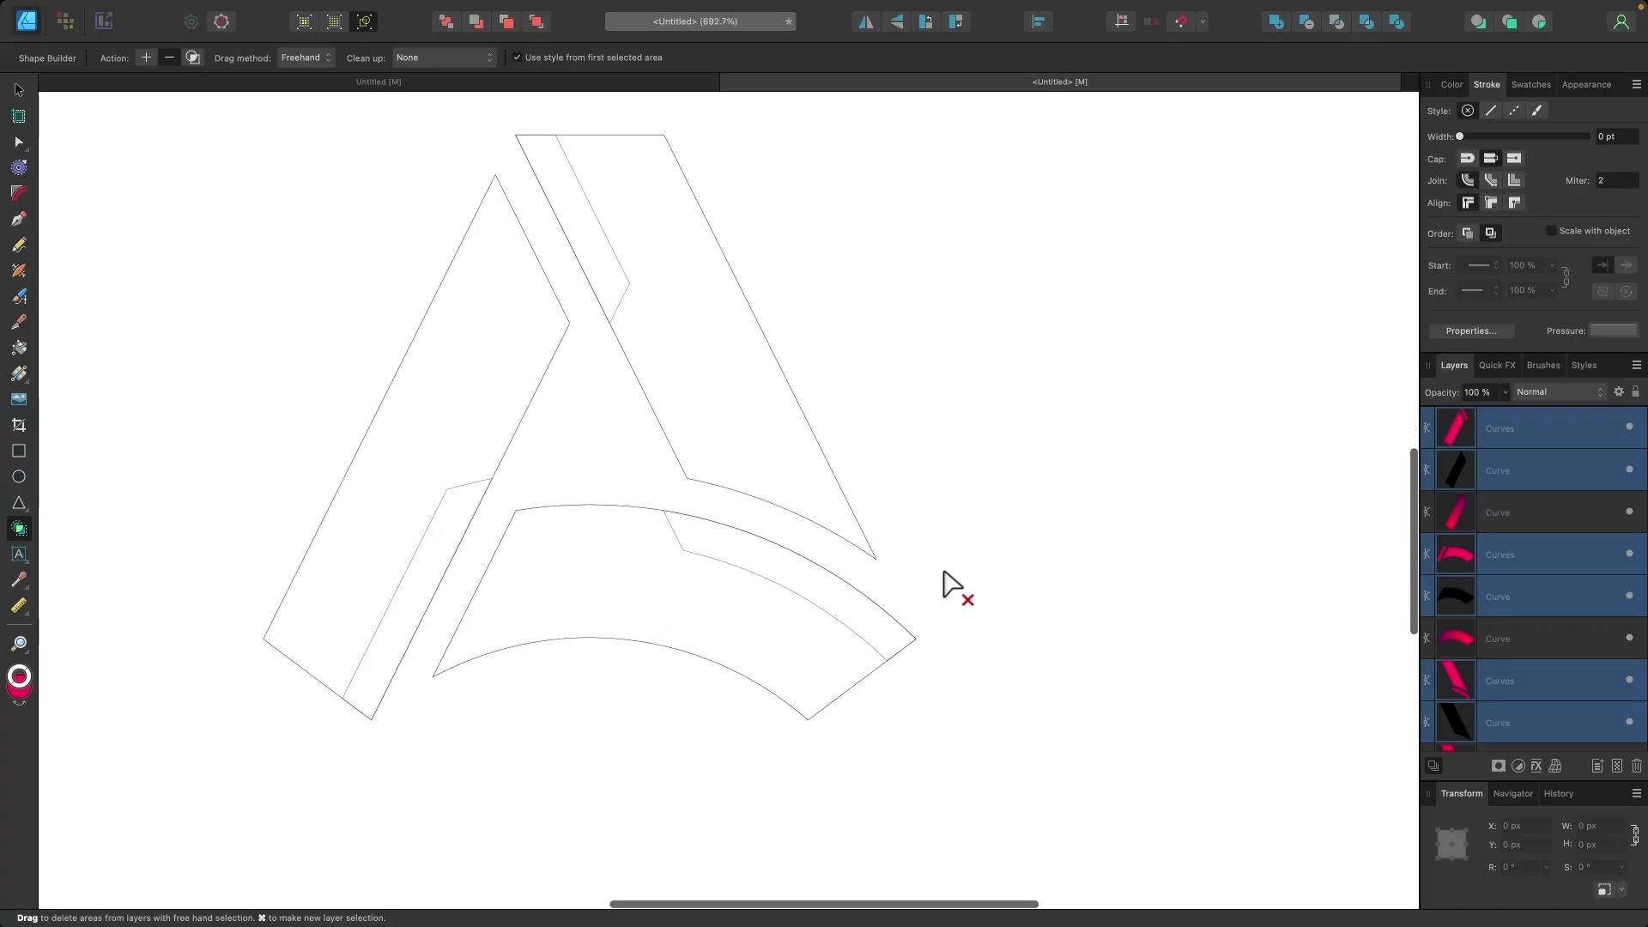
pyautogui.click(146, 58)
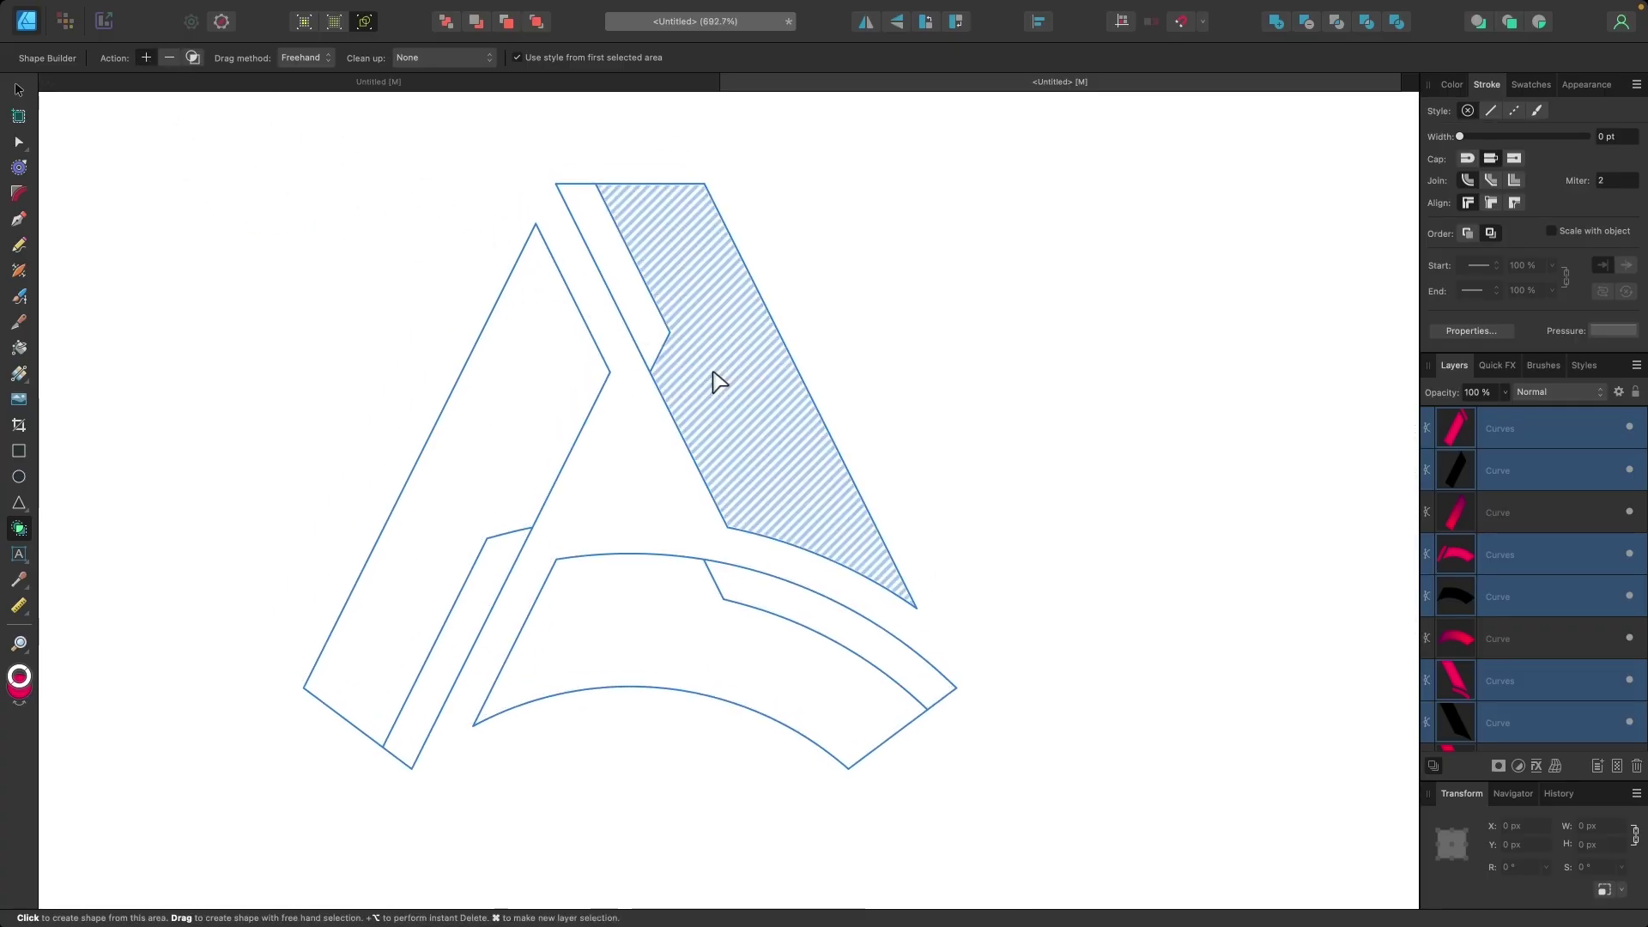
pyautogui.moveTo(713, 379); pyautogui.dragTo(650, 317)
pyautogui.moveTo(667, 615); pyautogui.dragTo(748, 590)
pyautogui.moveTo(519, 494); pyautogui.dragTo(489, 559)
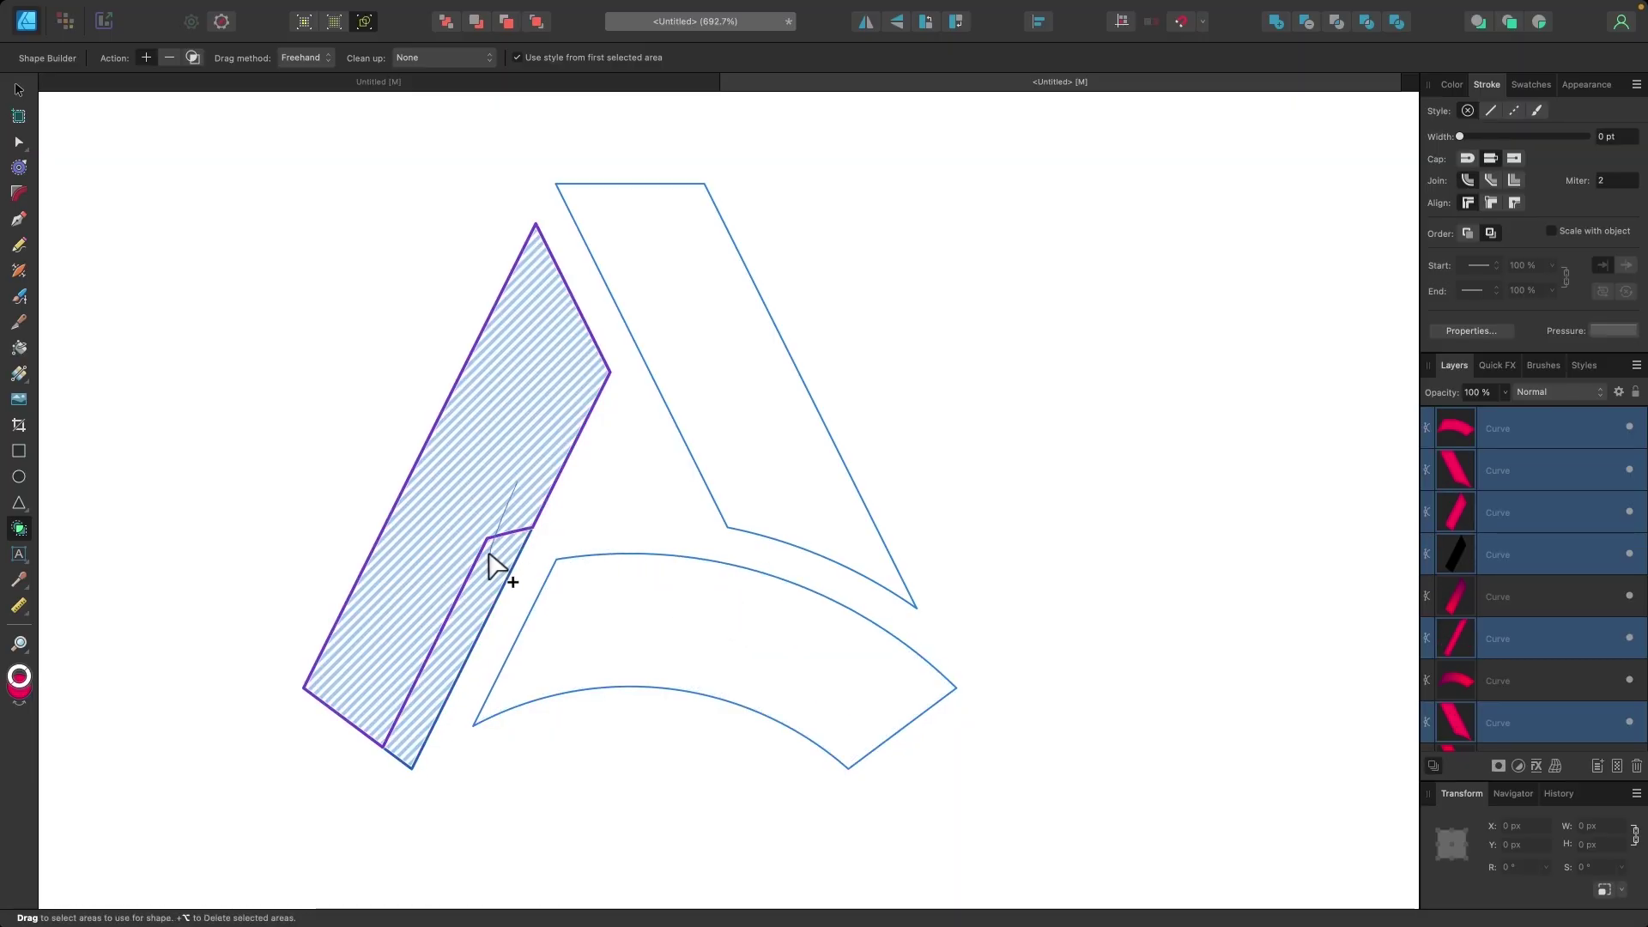
pyautogui.scroll(-3, 490, 567)
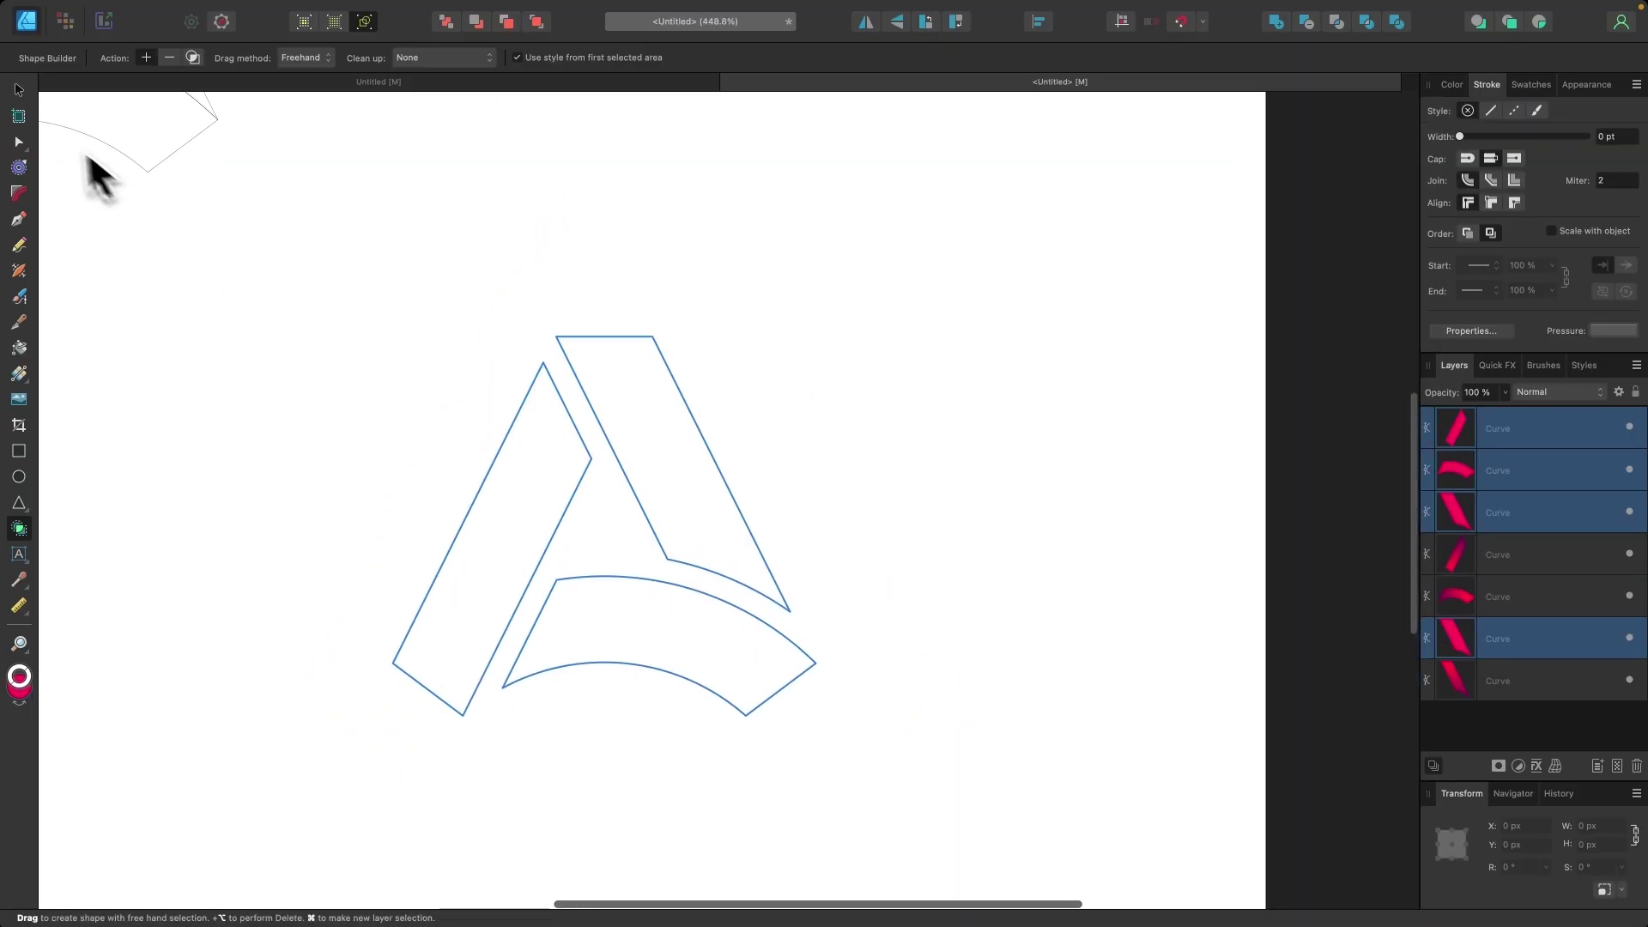
# Step: Place the gapped A to the right of the gradient A near the page's upper edge and leave outline view
pyautogui.click(19, 90)
pyautogui.scroll(-5, 785, 592)
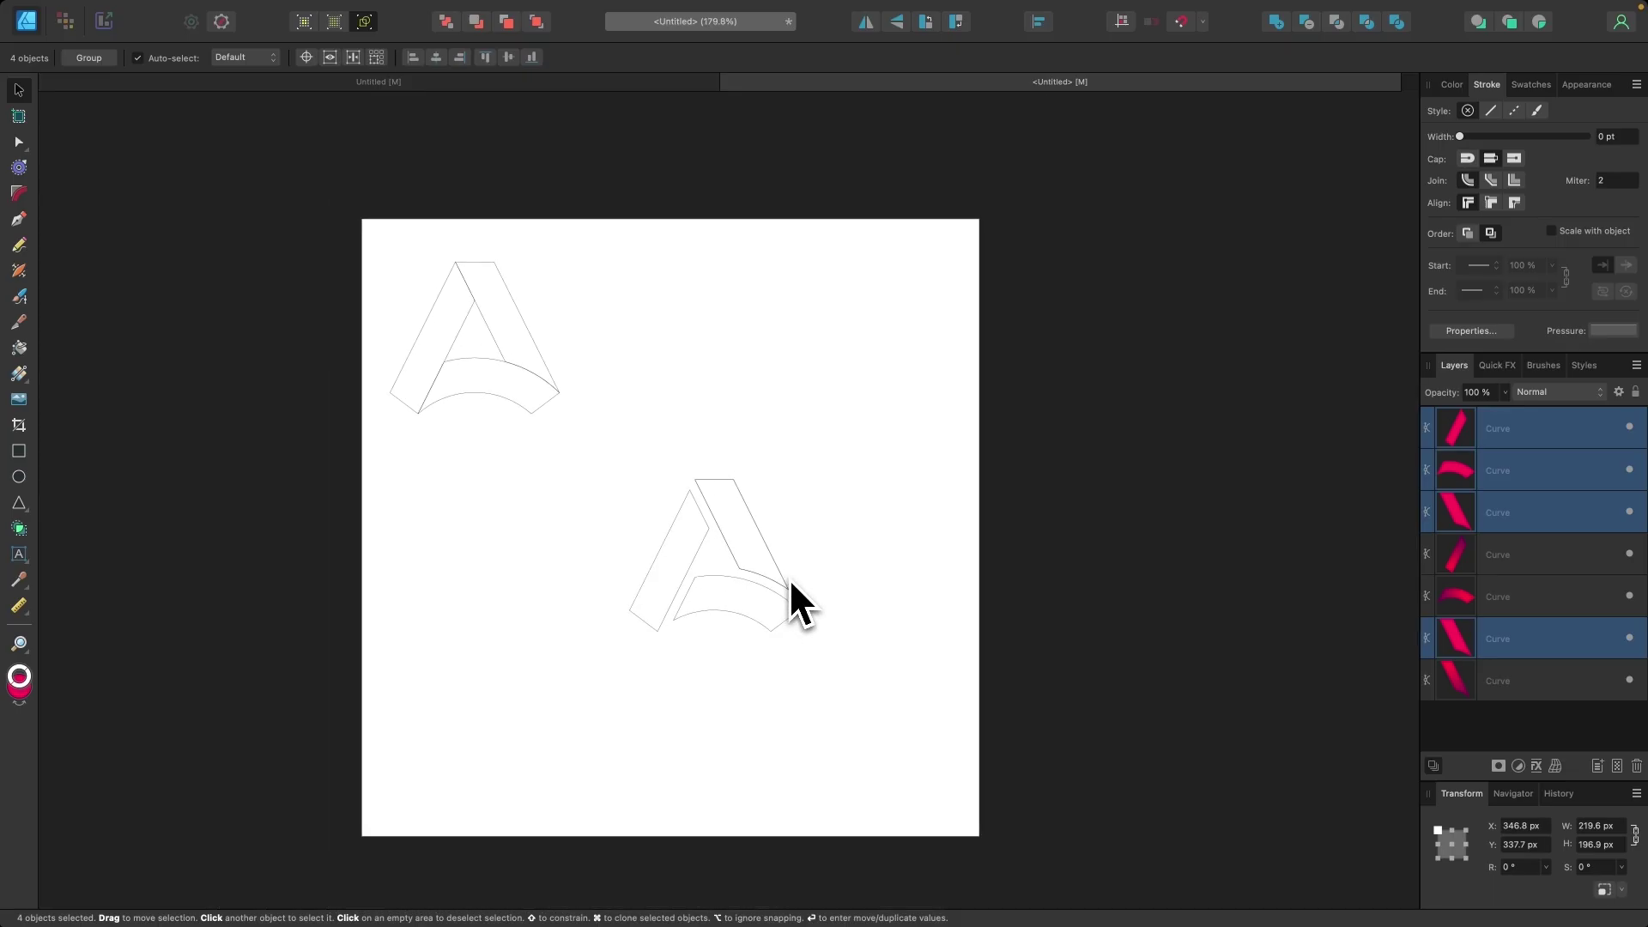
pyautogui.scroll(2, 772, 563)
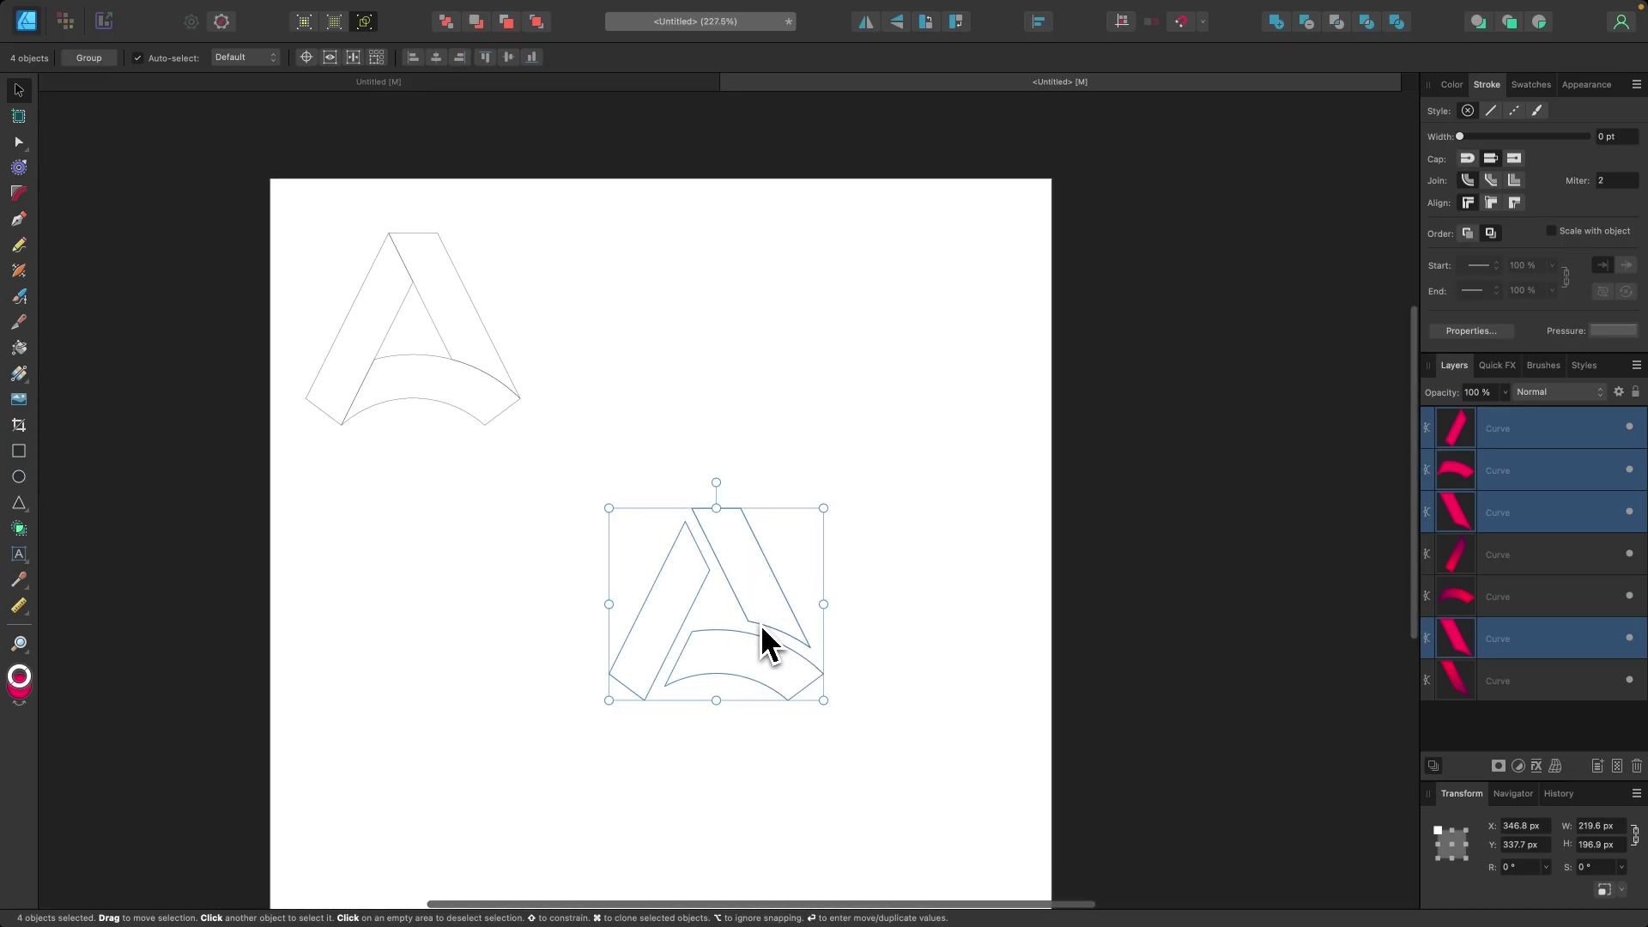
pyautogui.moveTo(762, 626); pyautogui.dragTo(747, 386)
pyautogui.scroll(2, 515, 320)
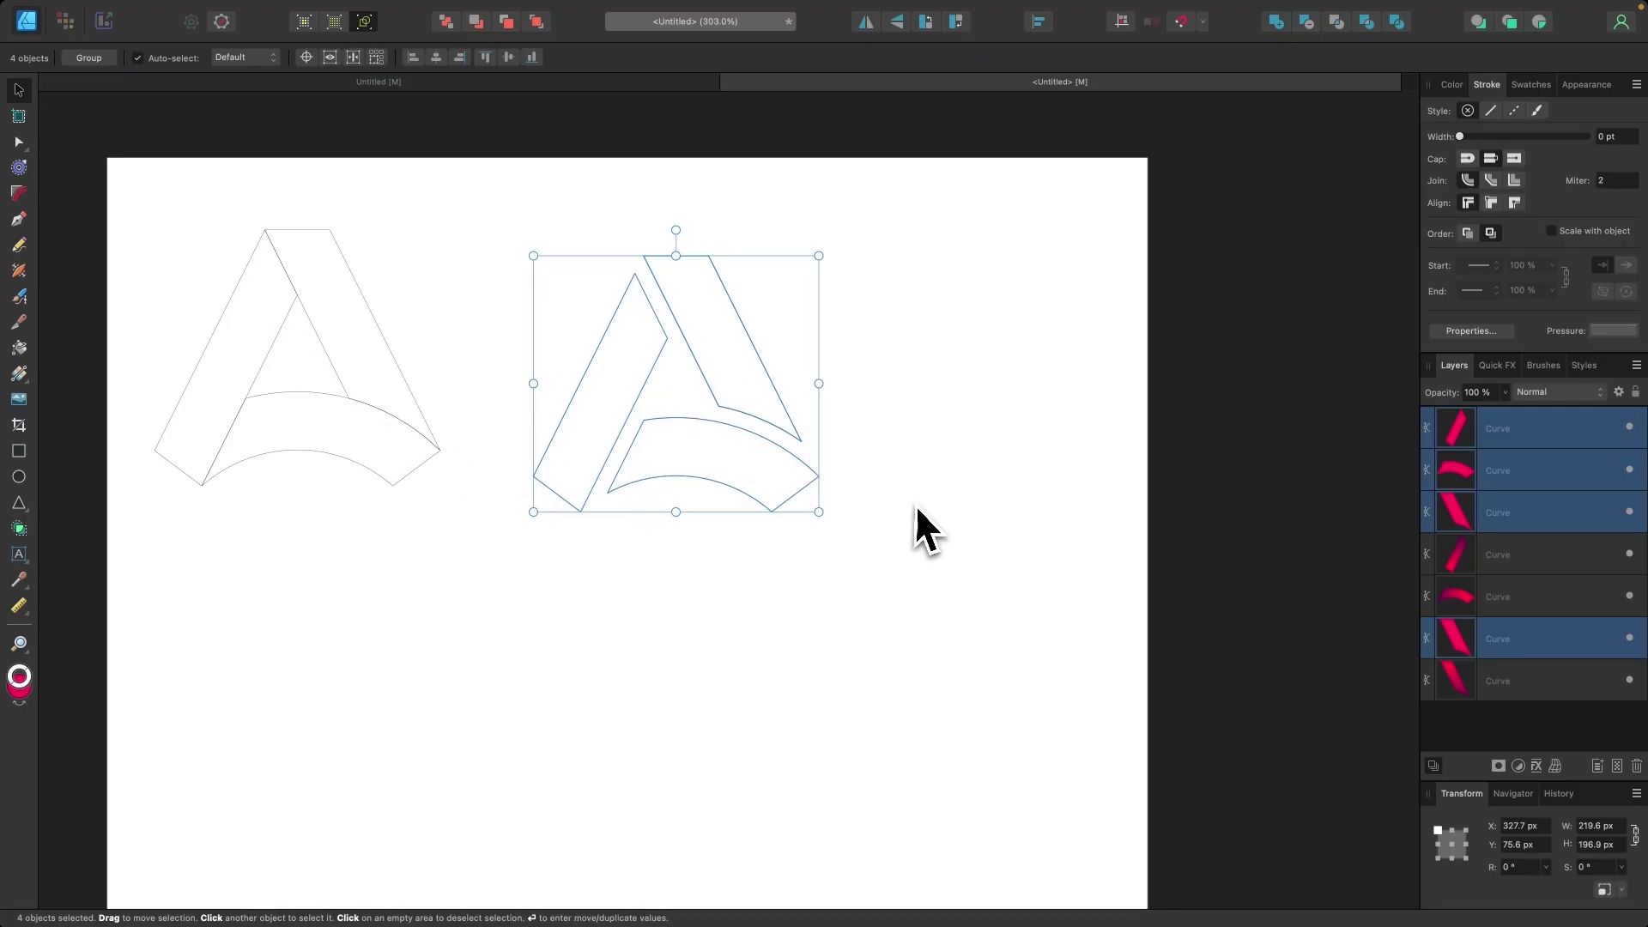
pyautogui.press('super+y')
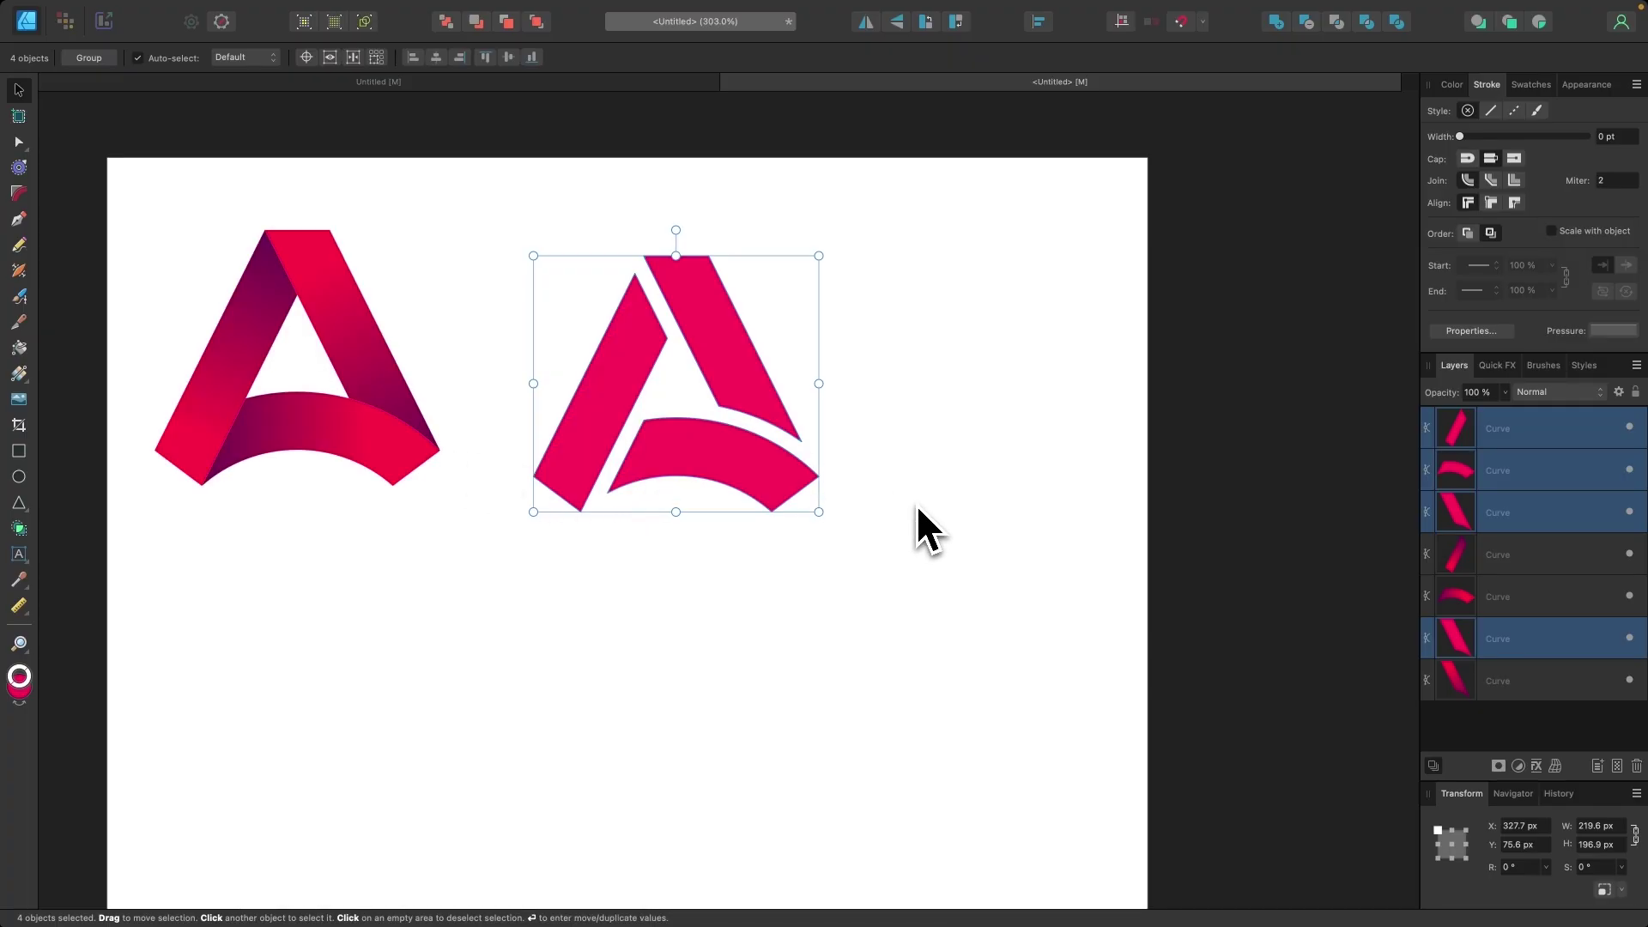
pyautogui.moveTo(775, 471); pyautogui.dragTo(812, 468)
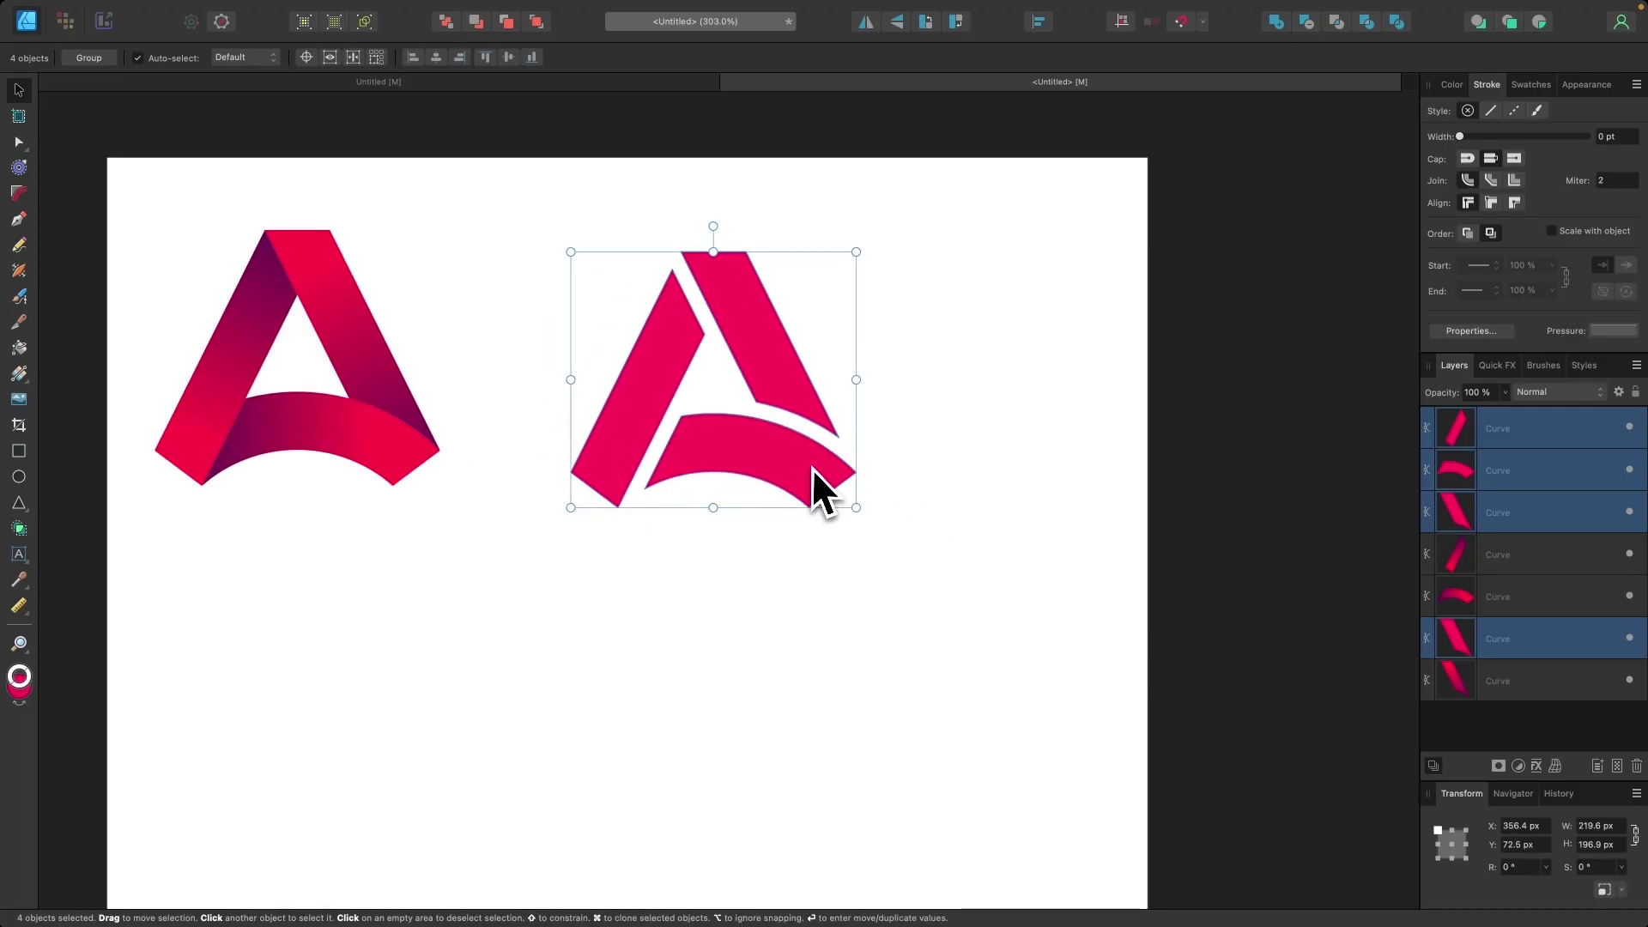
# Step: Fill the gapped A's pieces with black (000000)
pyautogui.click(1453, 85)
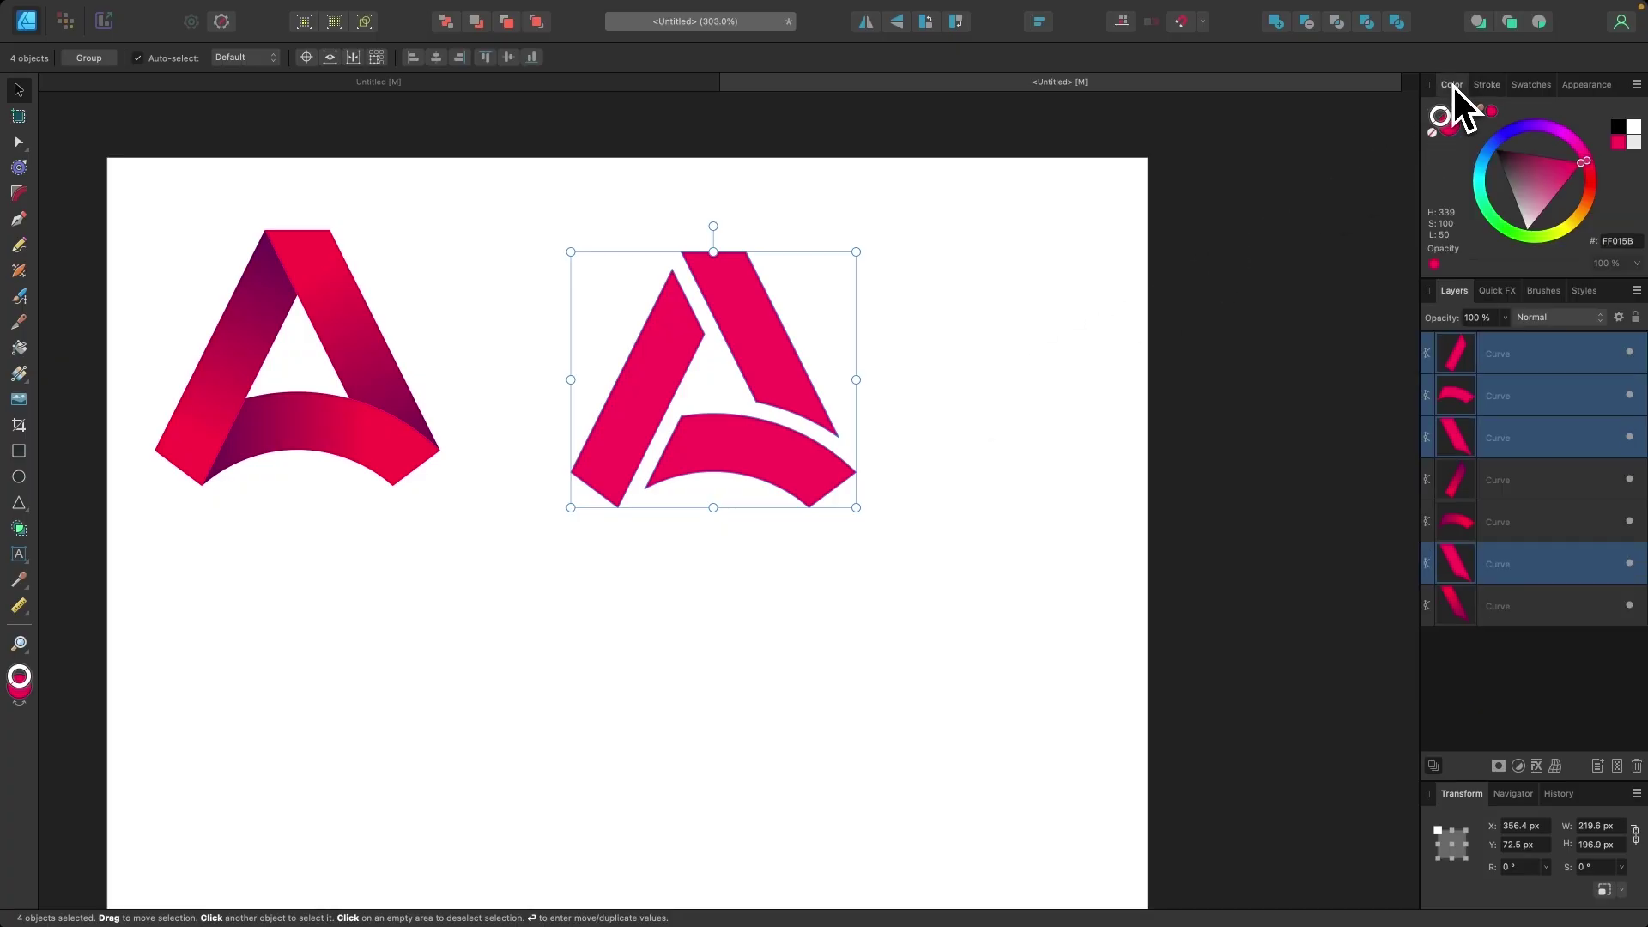
pyautogui.click(1497, 151)
pyautogui.scroll(-3, 521, 593)
pyautogui.scroll(-2, 514, 590)
pyautogui.hscroll(1, 513, 590)
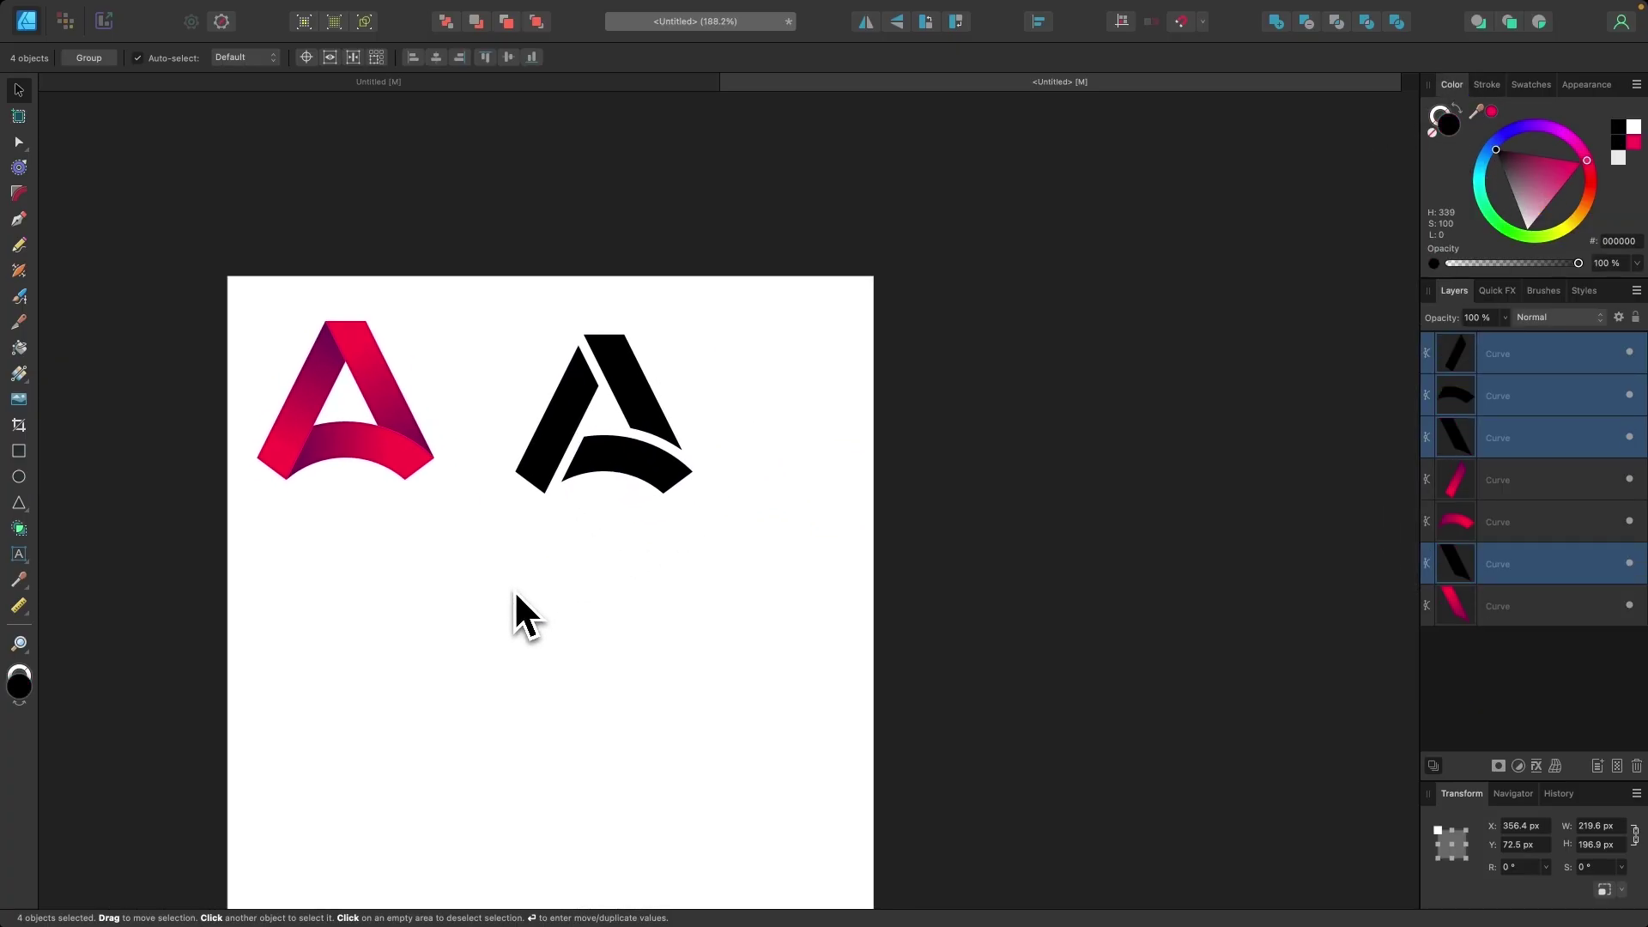
# Step: Place a duplicate of the black A on the dark area right of the page and fill it with white (FFFFFF)
pyautogui.hscroll(2, 637, 518)
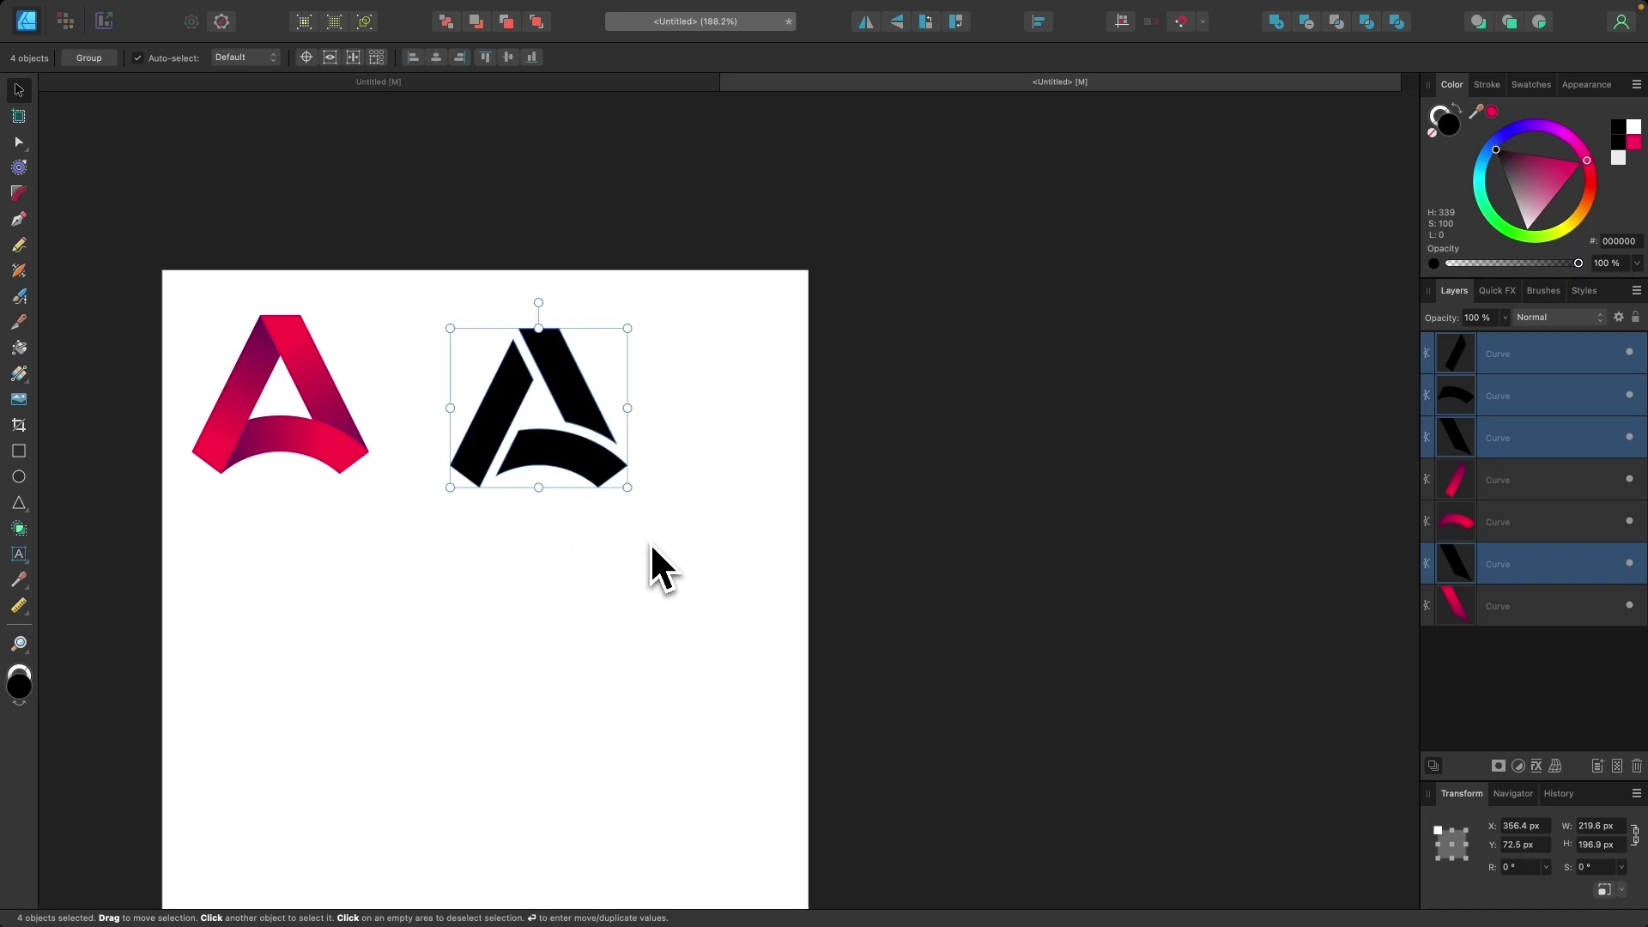
pyautogui.moveTo(560, 470); pyautogui.dragTo(1016, 471)
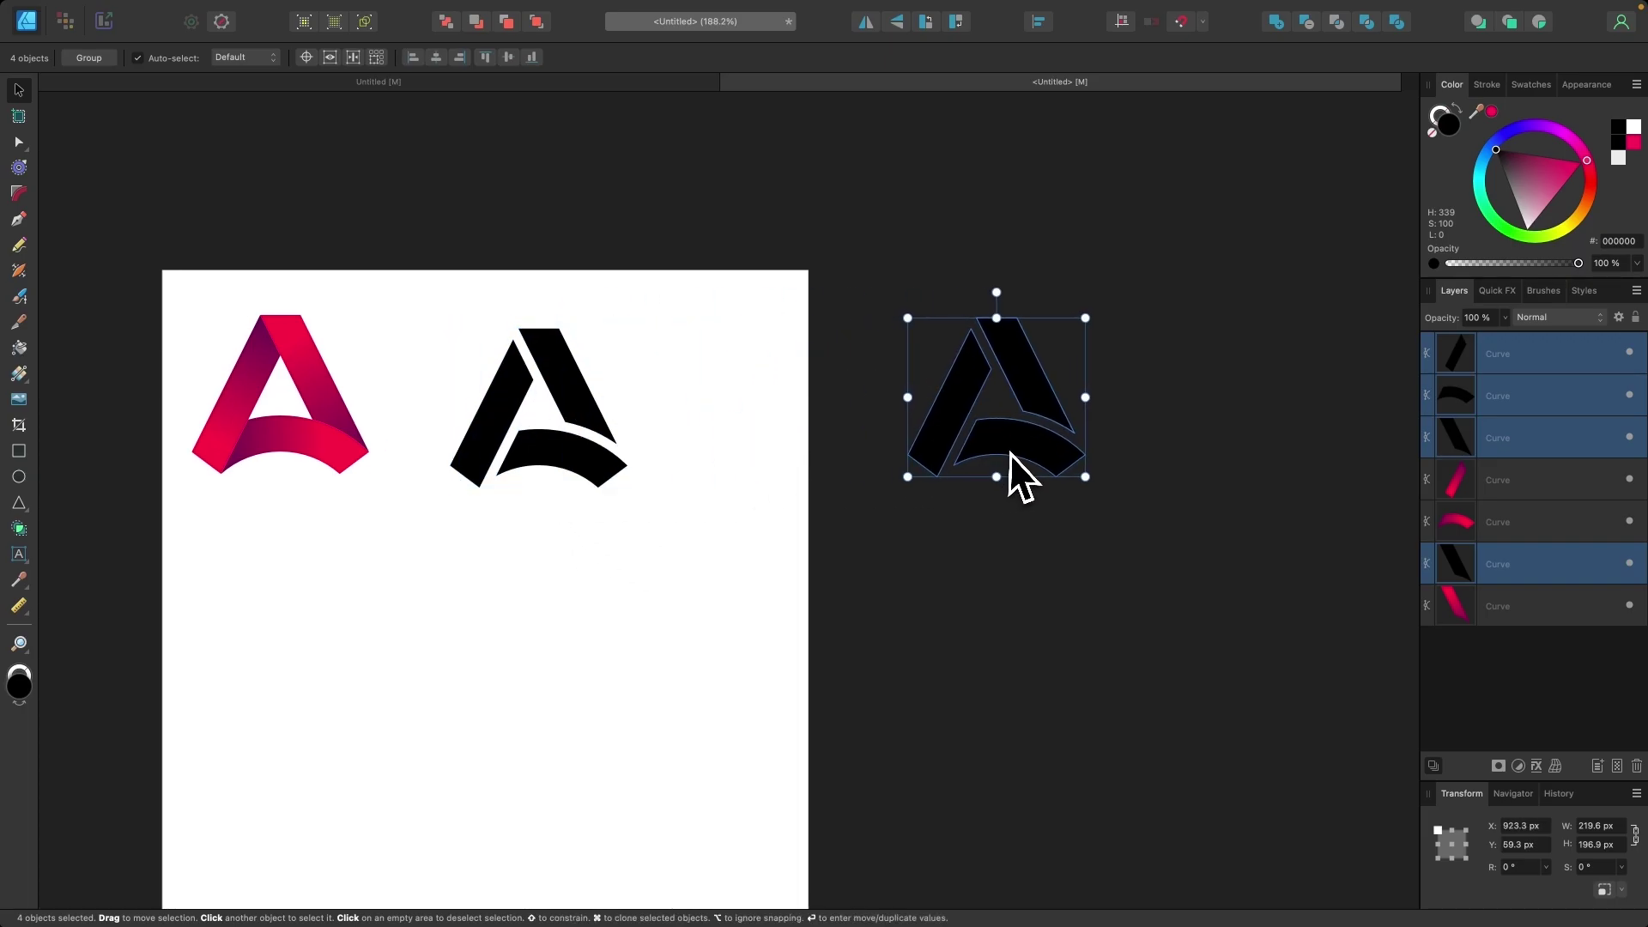
pyautogui.click(1527, 228)
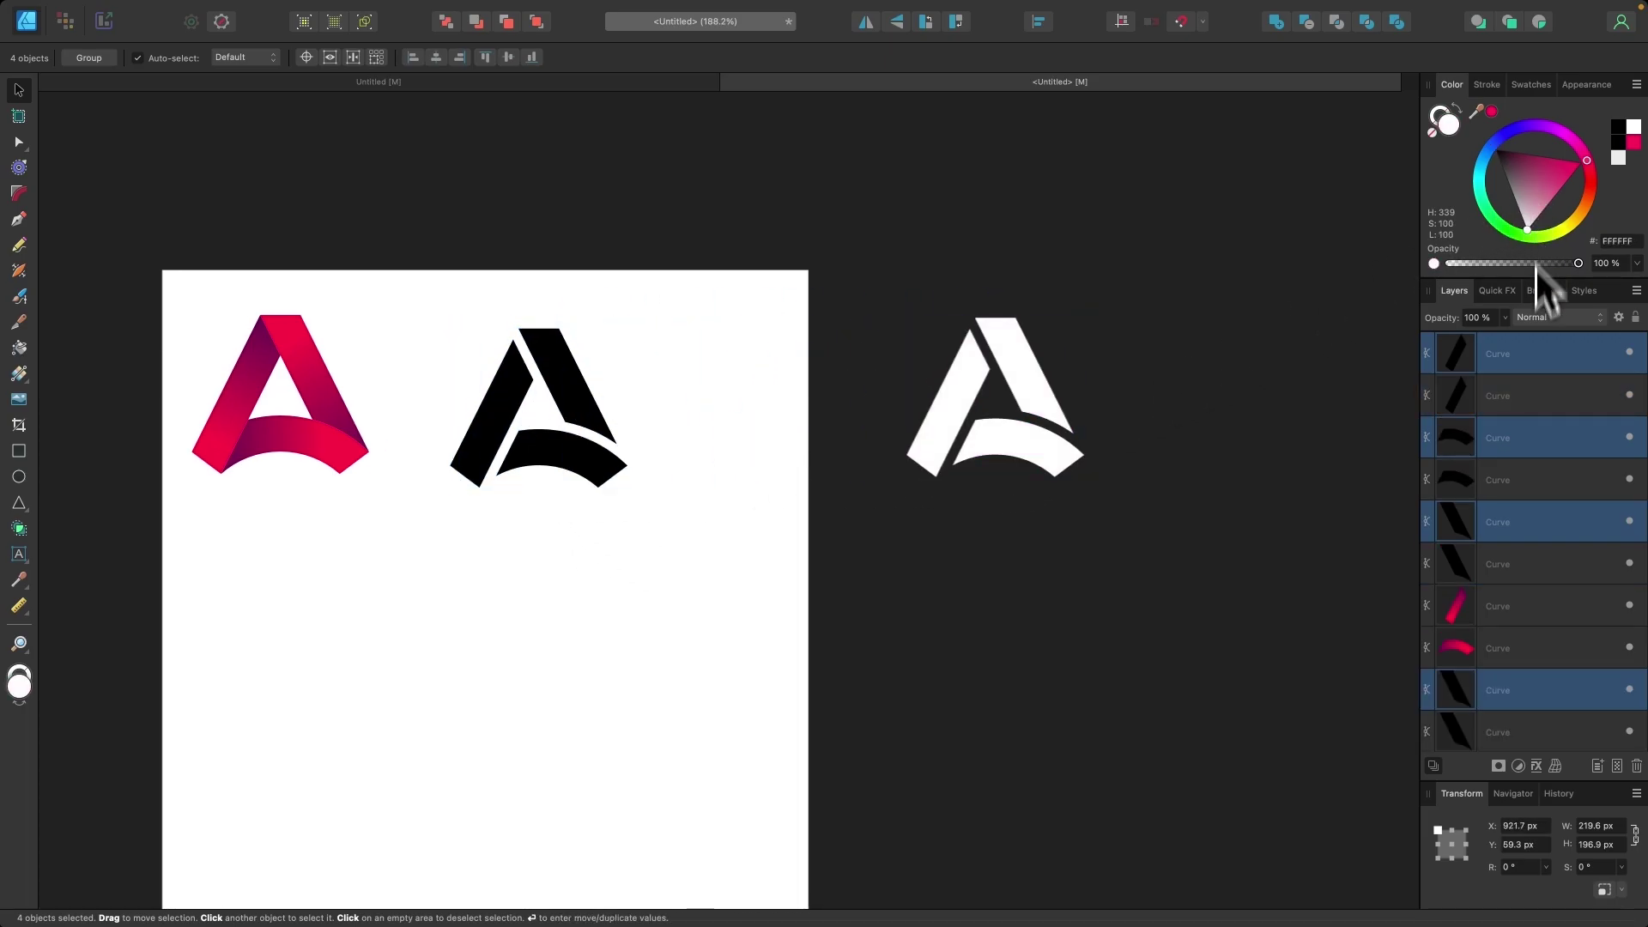
pyautogui.click(1086, 653)
pyautogui.hscroll(-3, 765, 730)
pyautogui.scroll(-2, 764, 730)
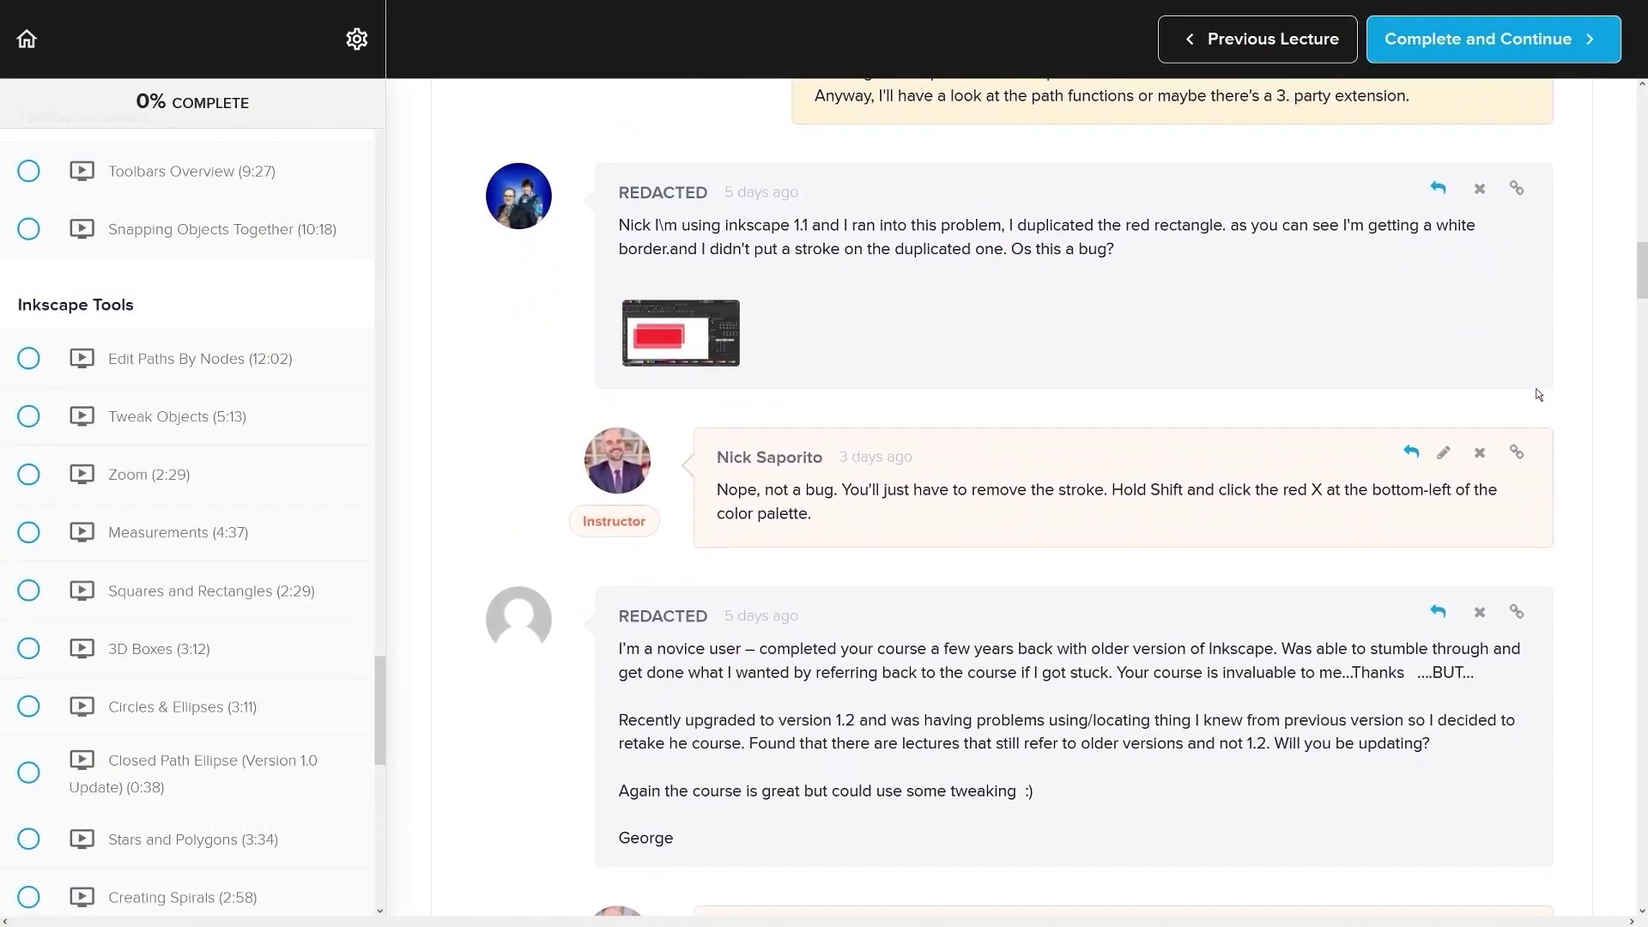
pyautogui.scroll(-10, 1538, 393)
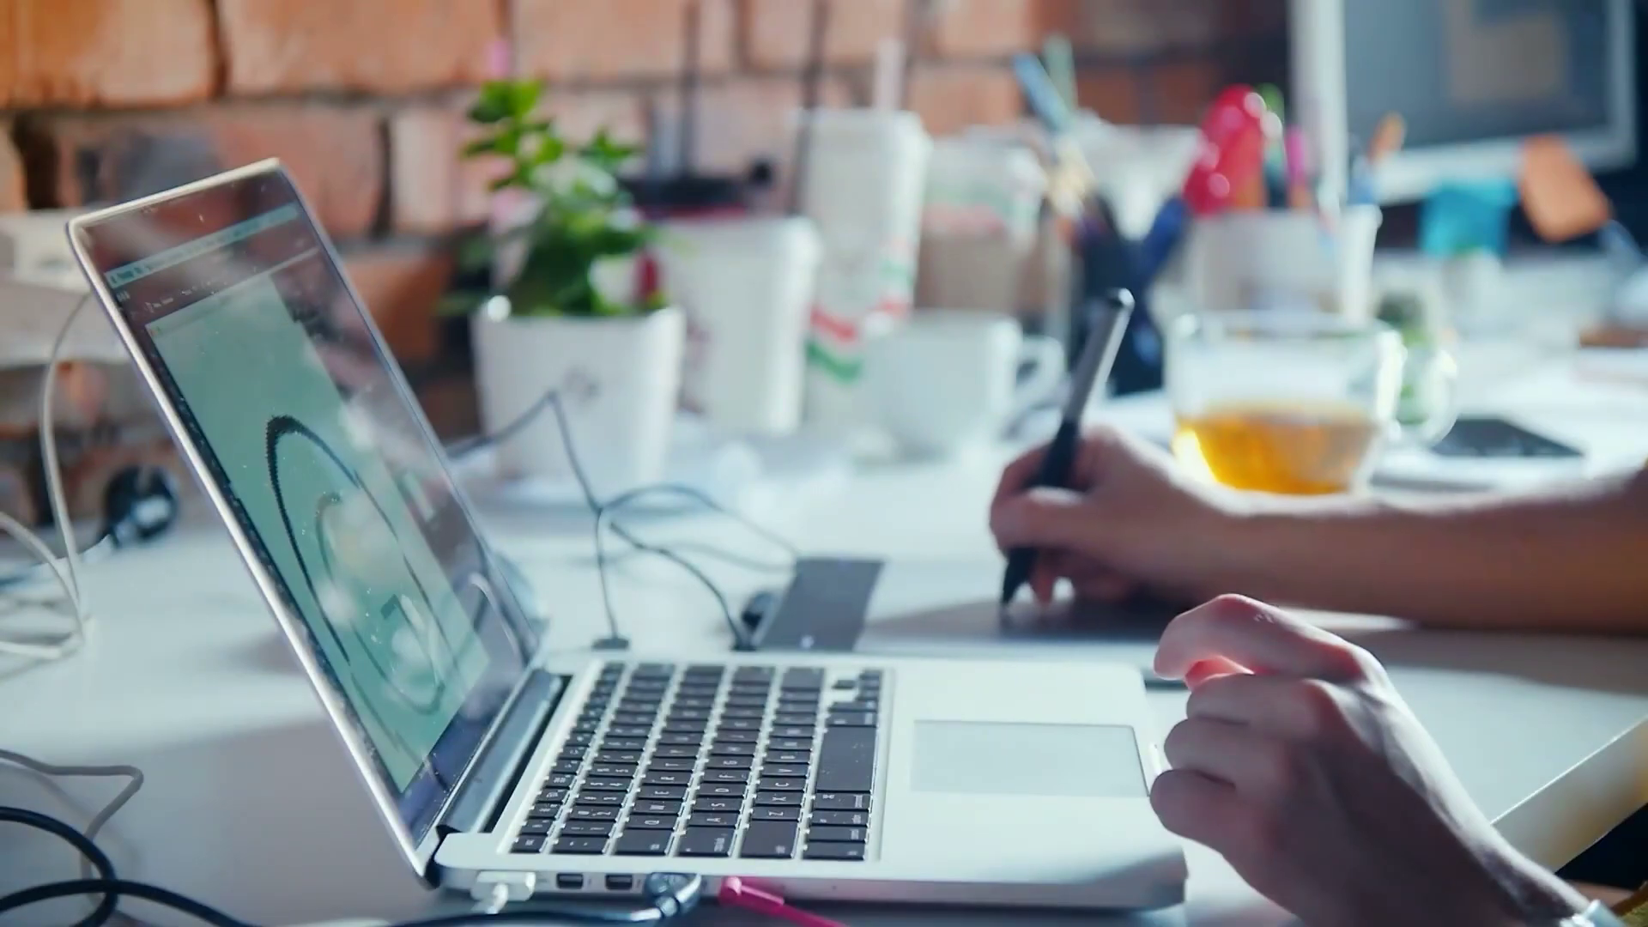
pyautogui.scroll(-3, 1541, 364)
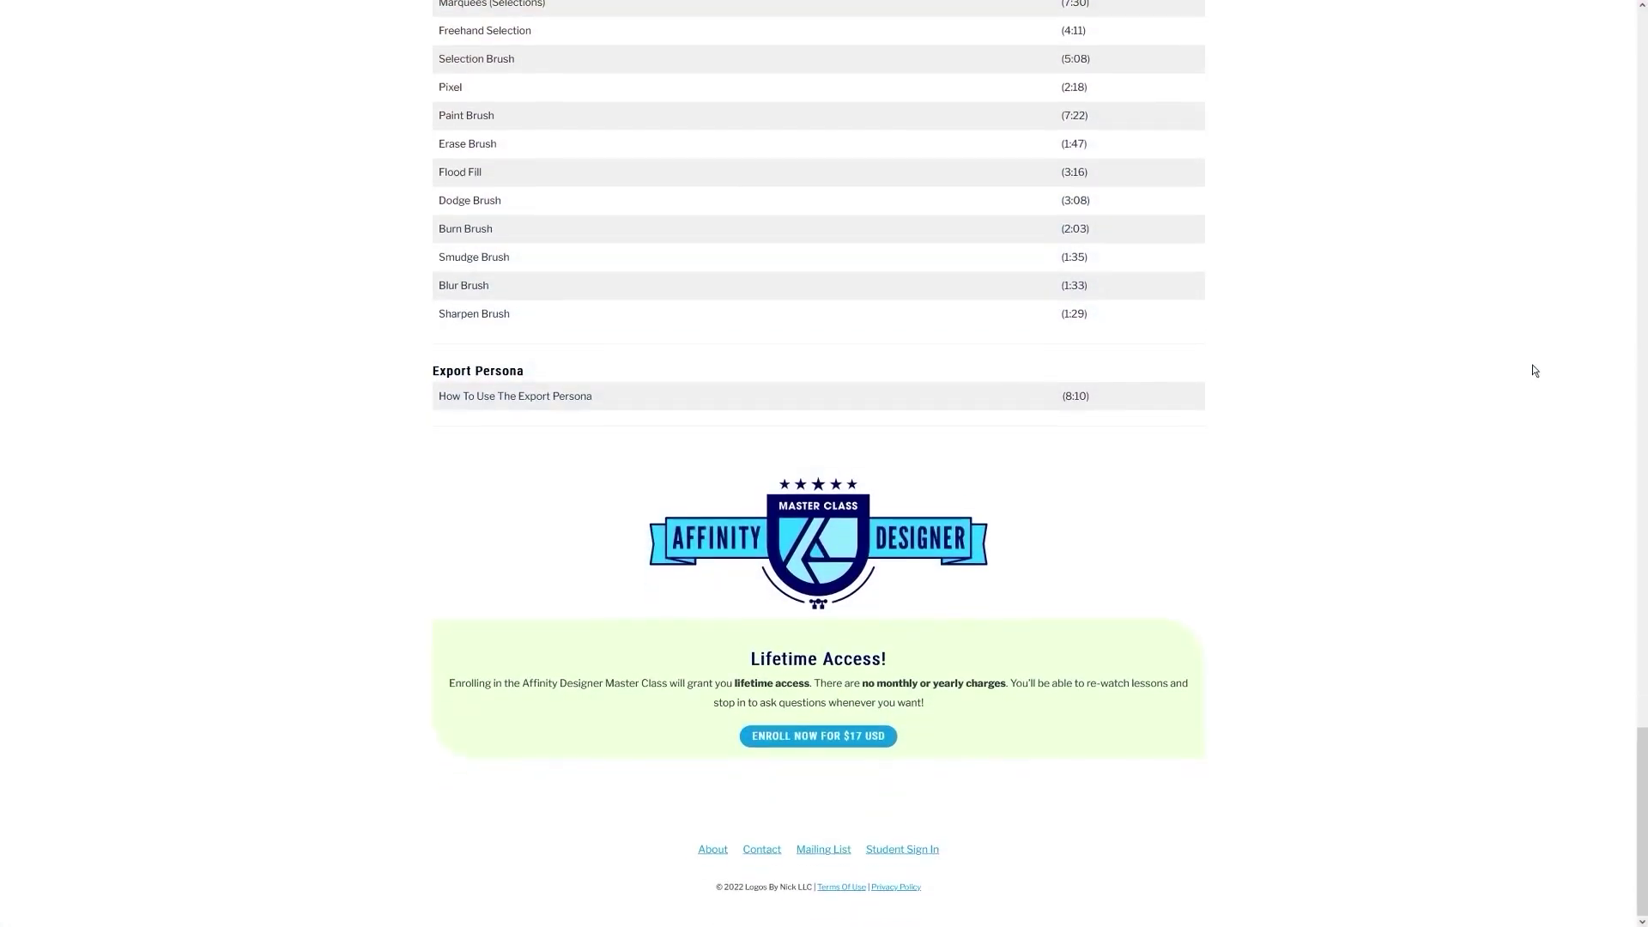